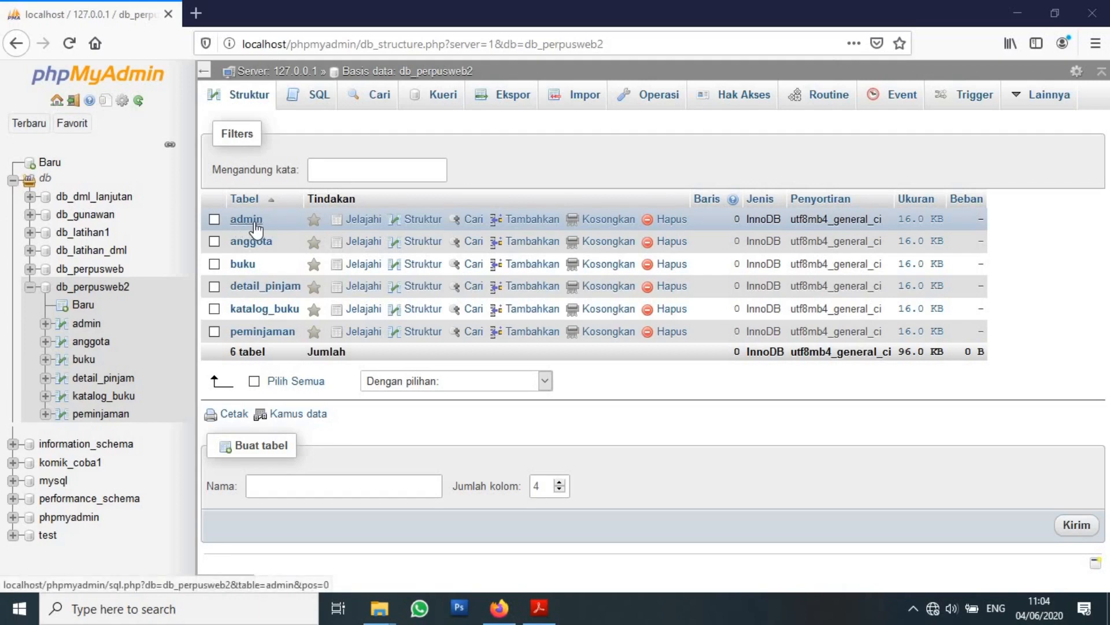
# Open the admin table of db_perpusweb2 to view its contents.
pyautogui.click(257, 229)
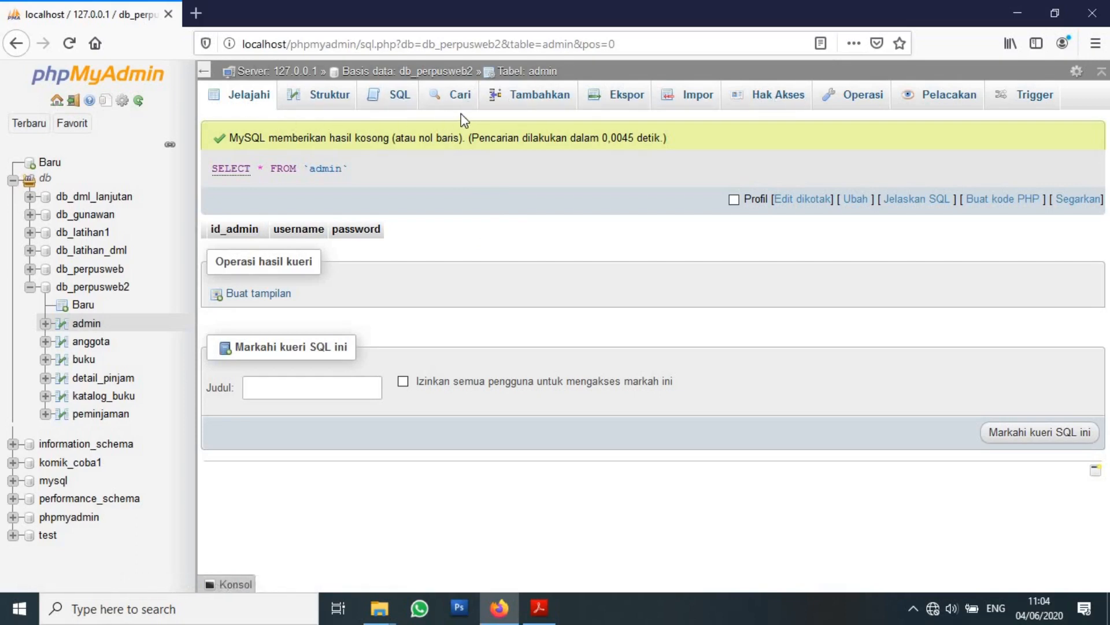
# Bring up the admin table's insert form, then switch to the practicum PDF for instructions.
pyautogui.click(532, 106)
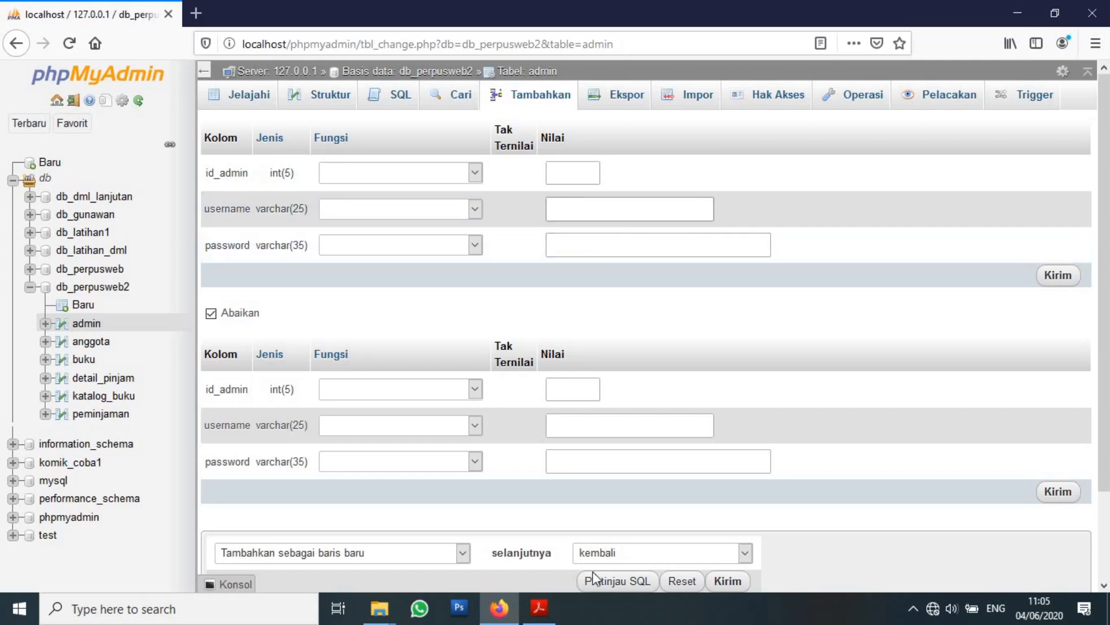
pyautogui.click(539, 607)
pyautogui.scroll(-15, 516, 372)
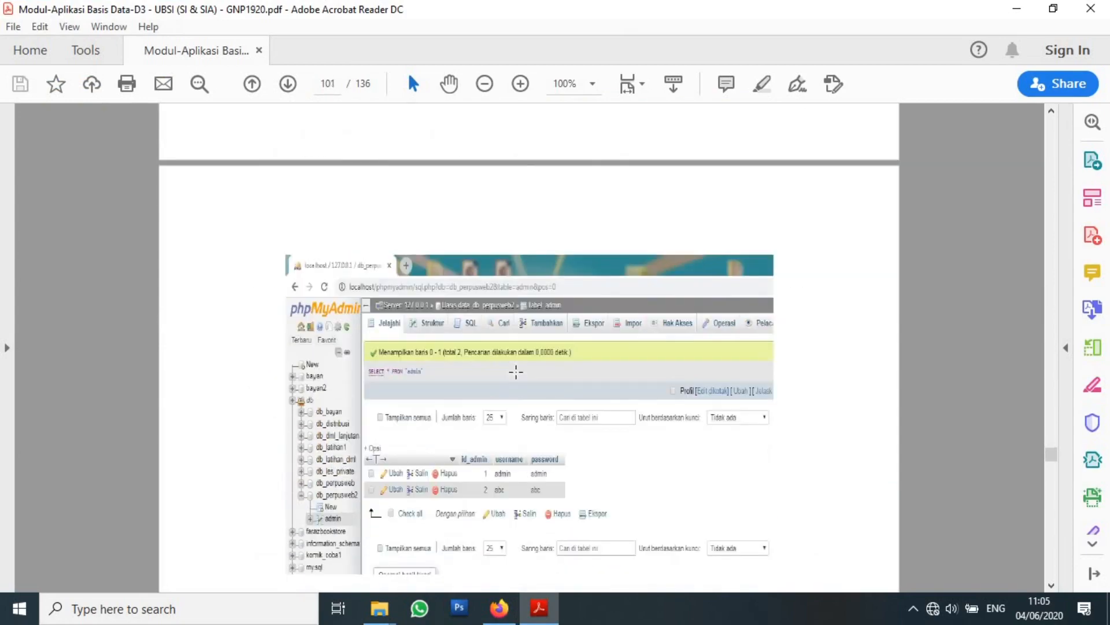
pyautogui.scroll(-10, 516, 372)
pyautogui.scroll(-2, 518, 373)
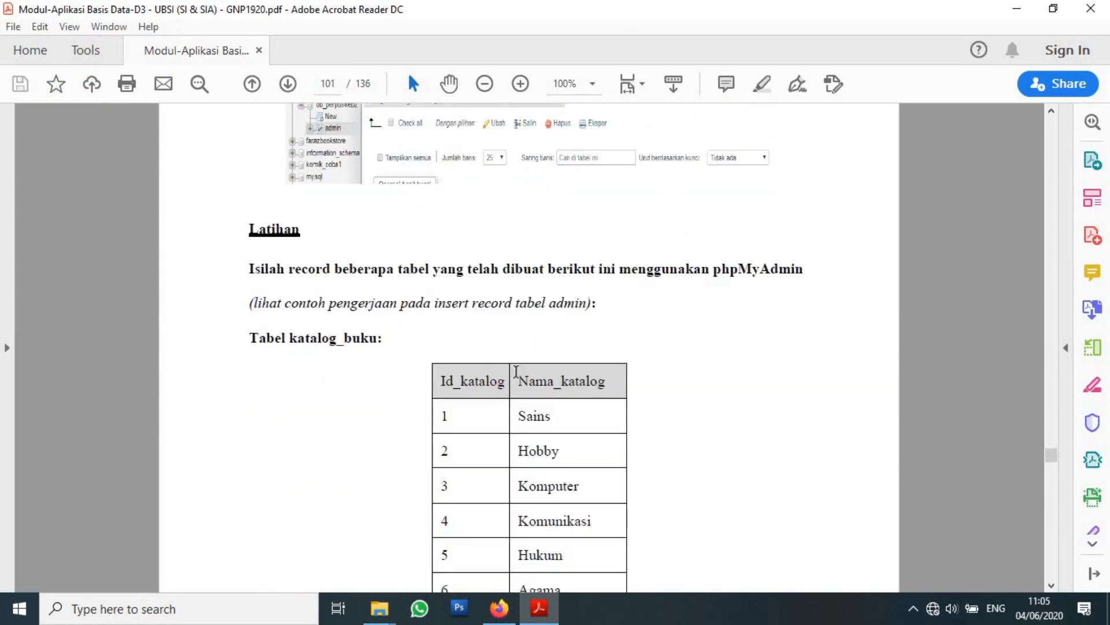
pyautogui.scroll(15, 516, 368)
pyautogui.scroll(12, 516, 363)
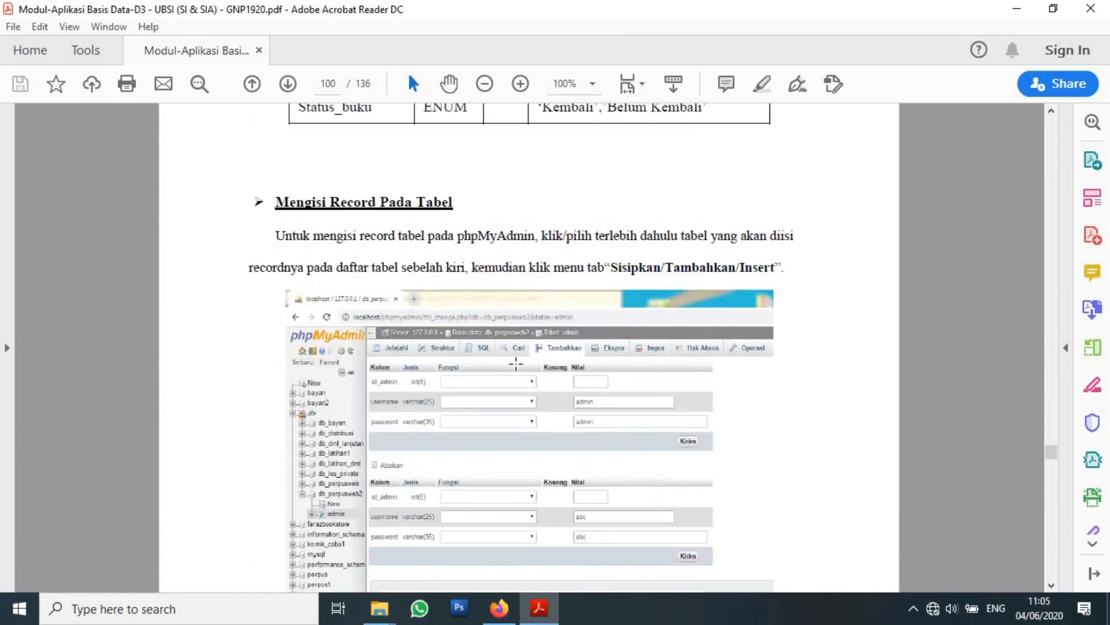
pyautogui.scroll(-8, 517, 367)
pyautogui.scroll(-5, 516, 363)
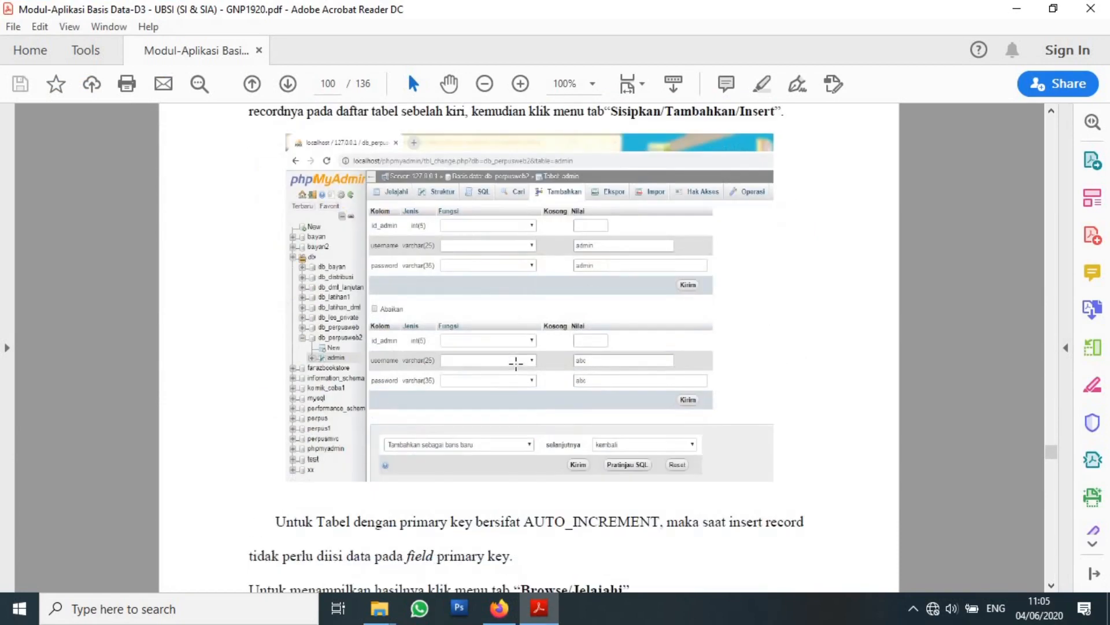
pyautogui.scroll(-5, 599, 303)
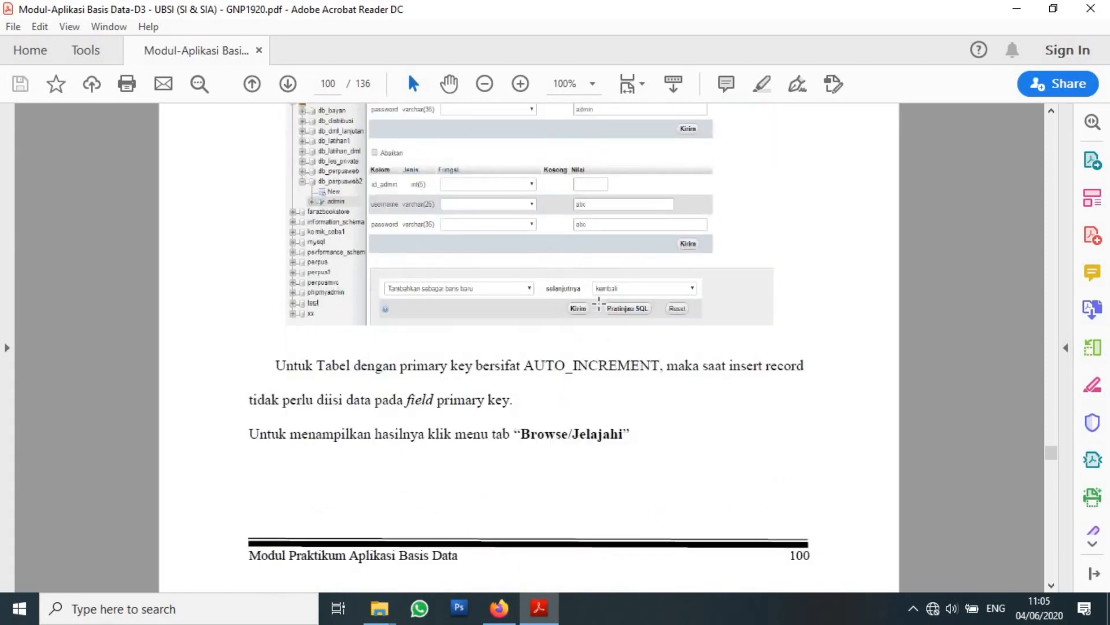
pyautogui.scroll(-13, 599, 303)
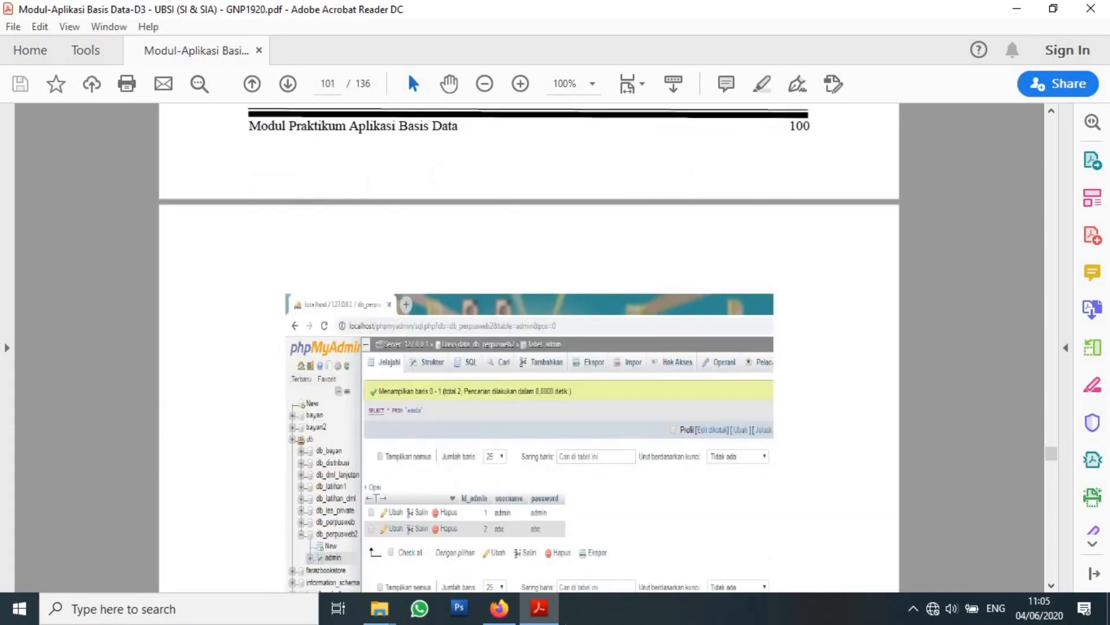
pyautogui.click(501, 608)
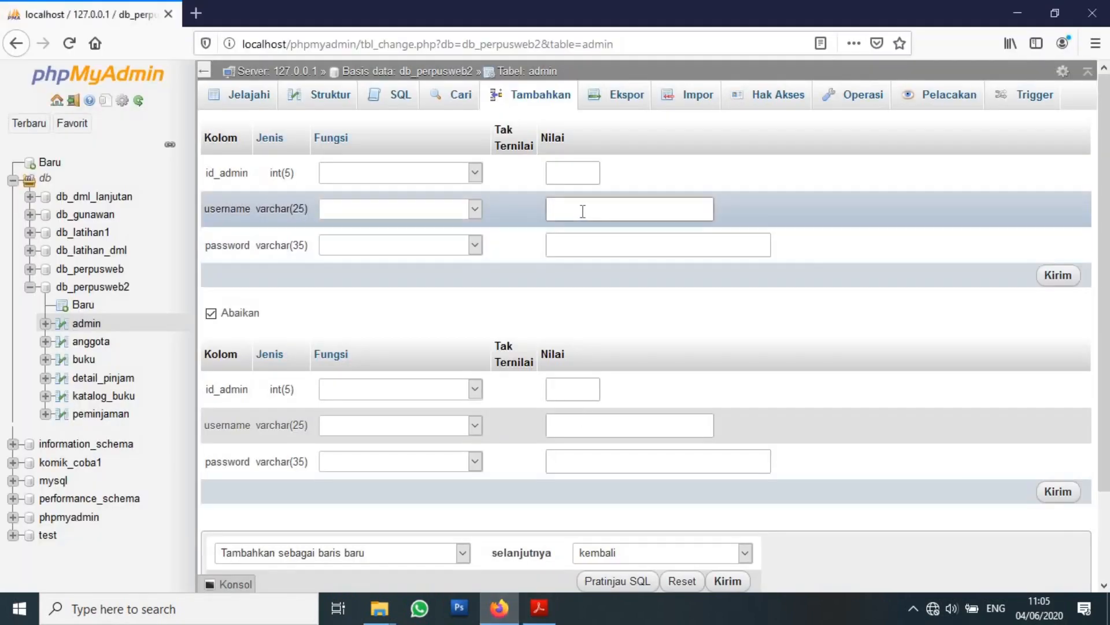
pyautogui.click(539, 607)
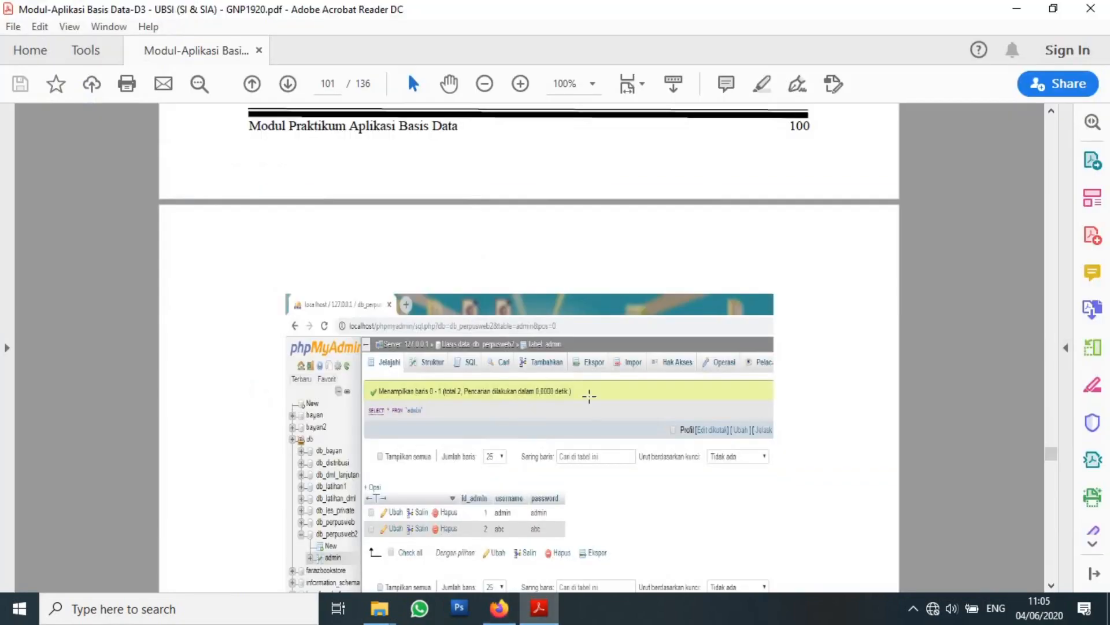
pyautogui.scroll(9, 590, 399)
pyautogui.scroll(6, 590, 399)
pyautogui.scroll(-9, 589, 399)
pyautogui.scroll(4, 590, 399)
pyautogui.scroll(-6, 590, 399)
pyautogui.scroll(14, 591, 402)
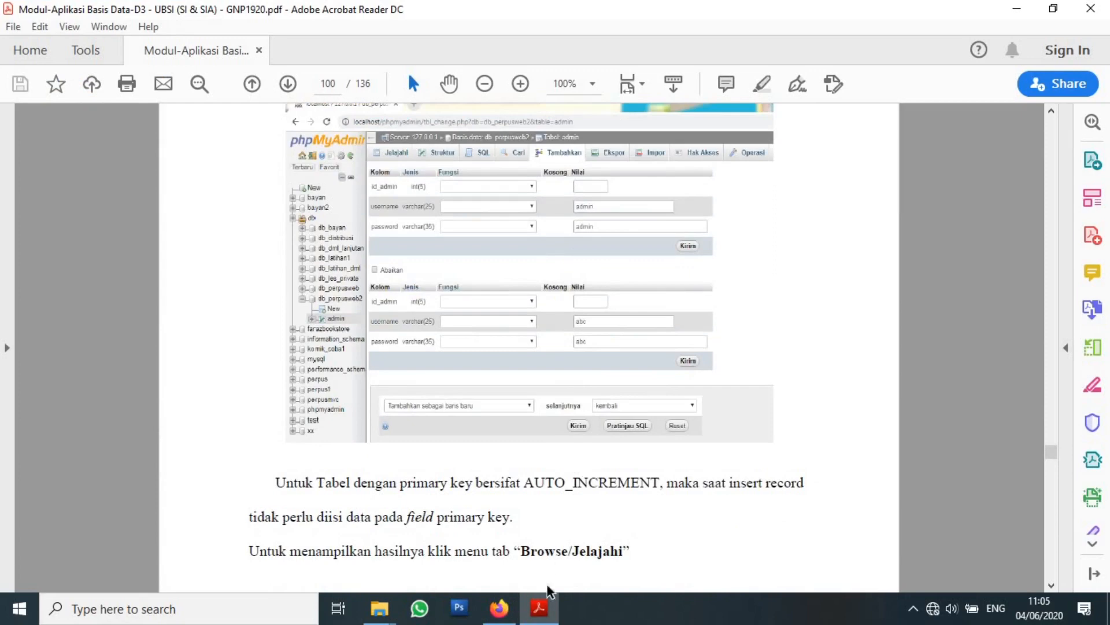
pyautogui.click(517, 618)
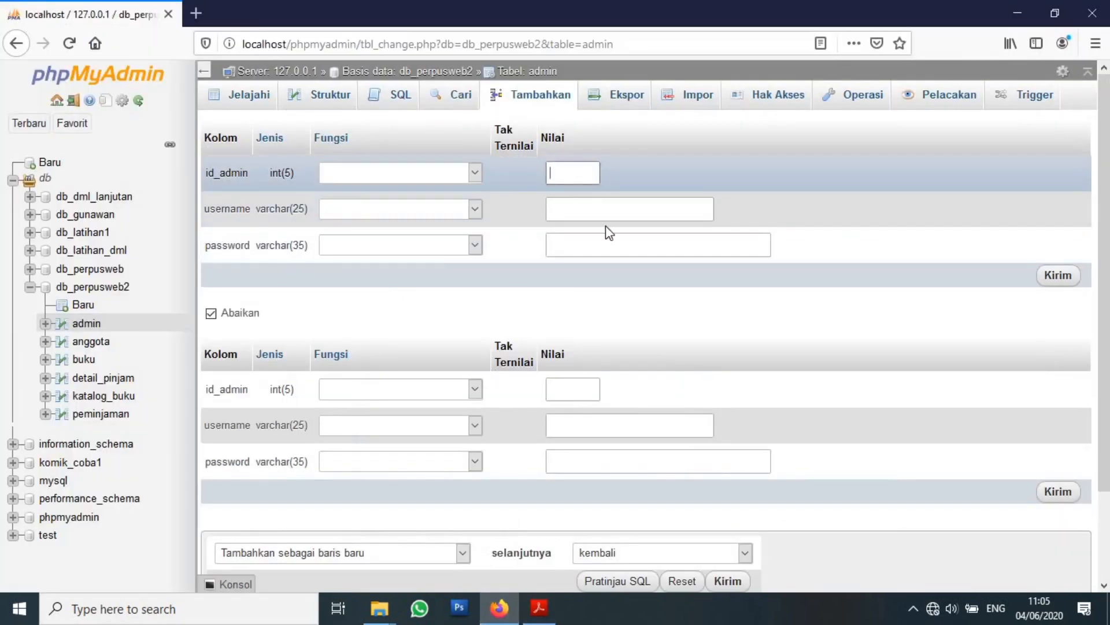
# Insert one admin row with a username and password, leaving id_admin empty.
pyautogui.click(582, 209)
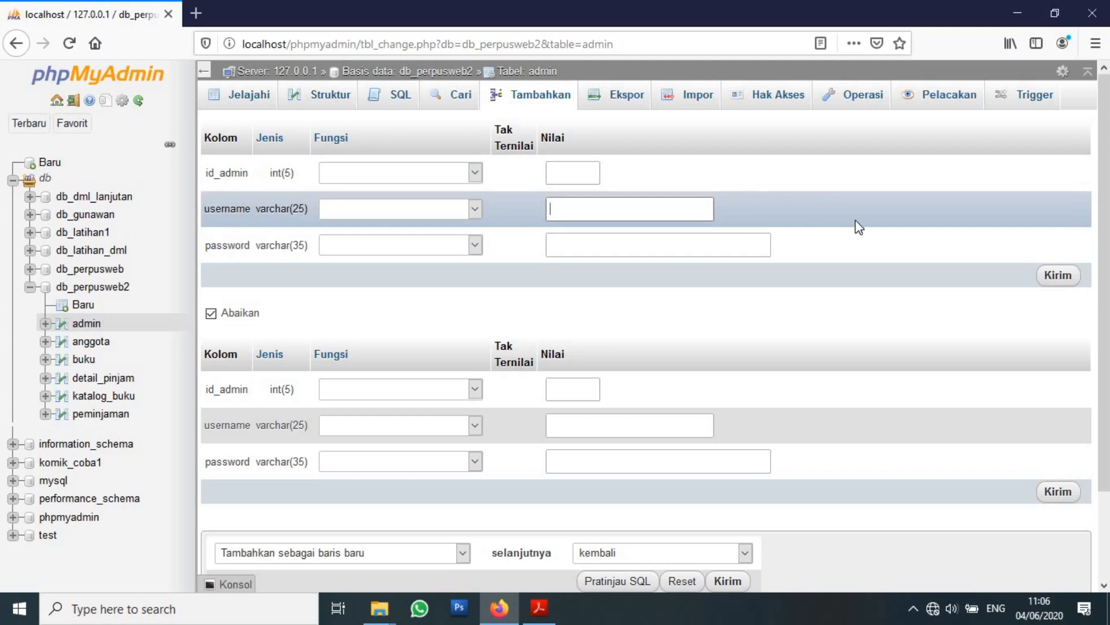
pyautogui.write('dmin')
pyautogui.click(758, 239)
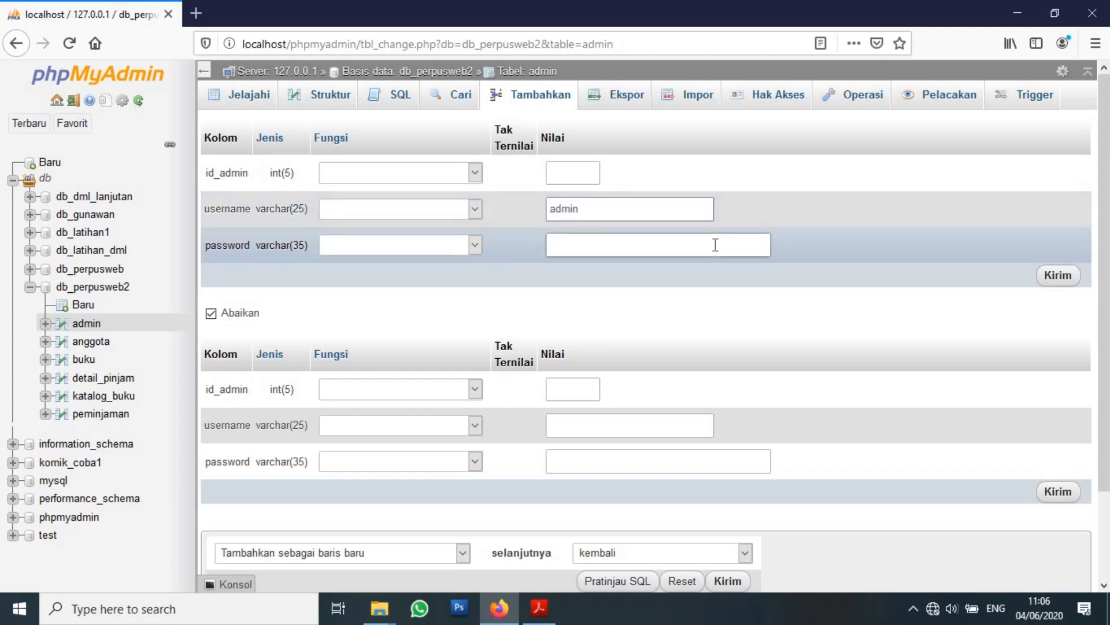
pyautogui.write('admin')
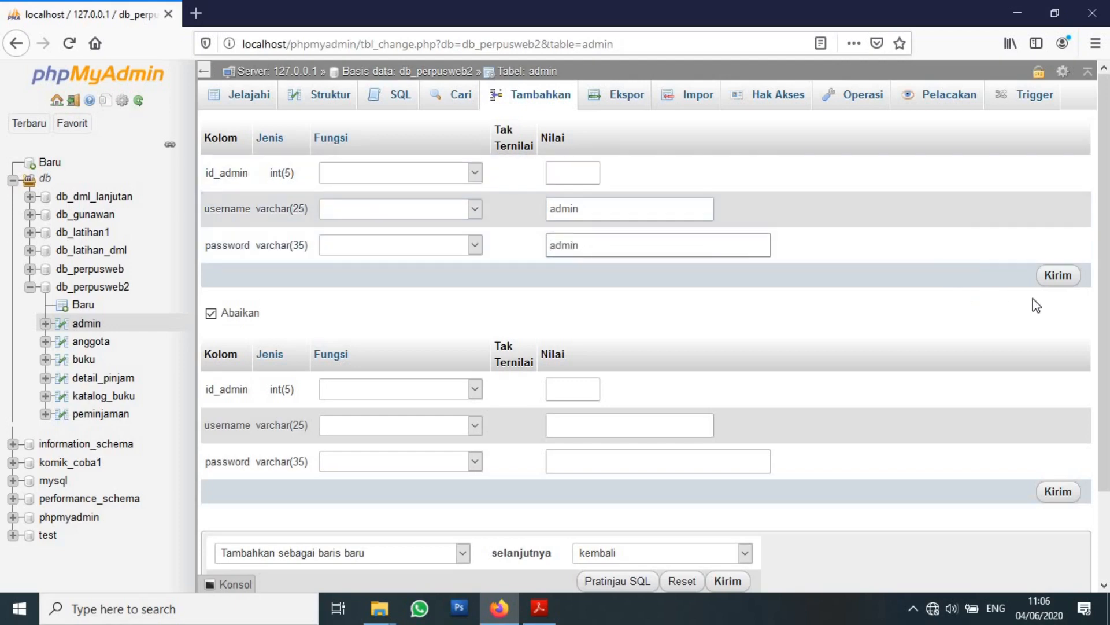
pyautogui.click(1061, 281)
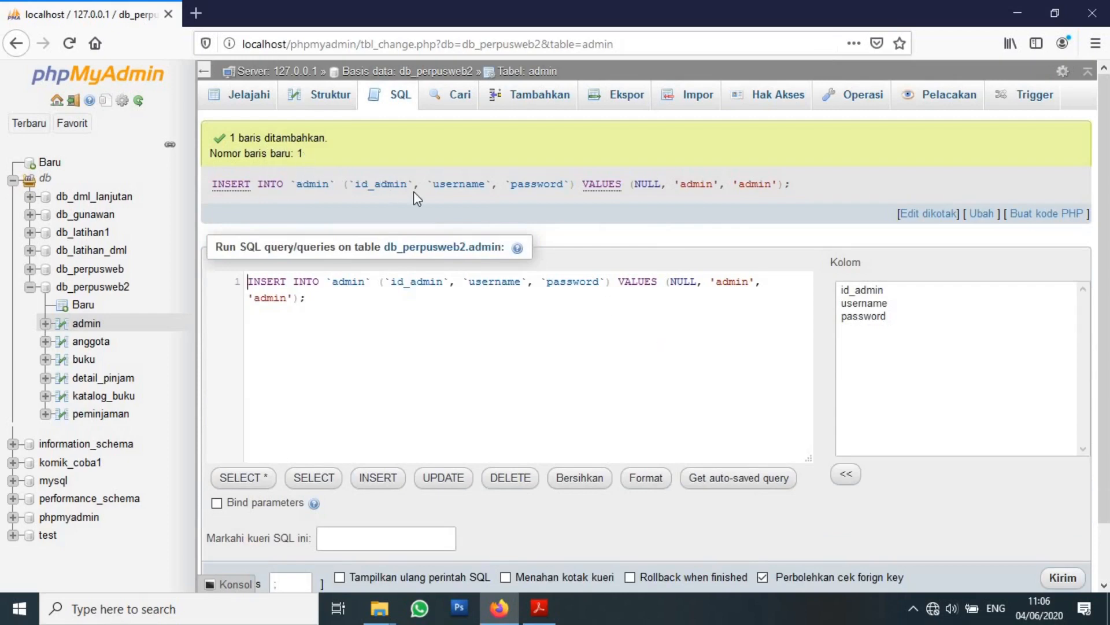
pyautogui.moveTo(211, 185); pyautogui.dragTo(866, 183)
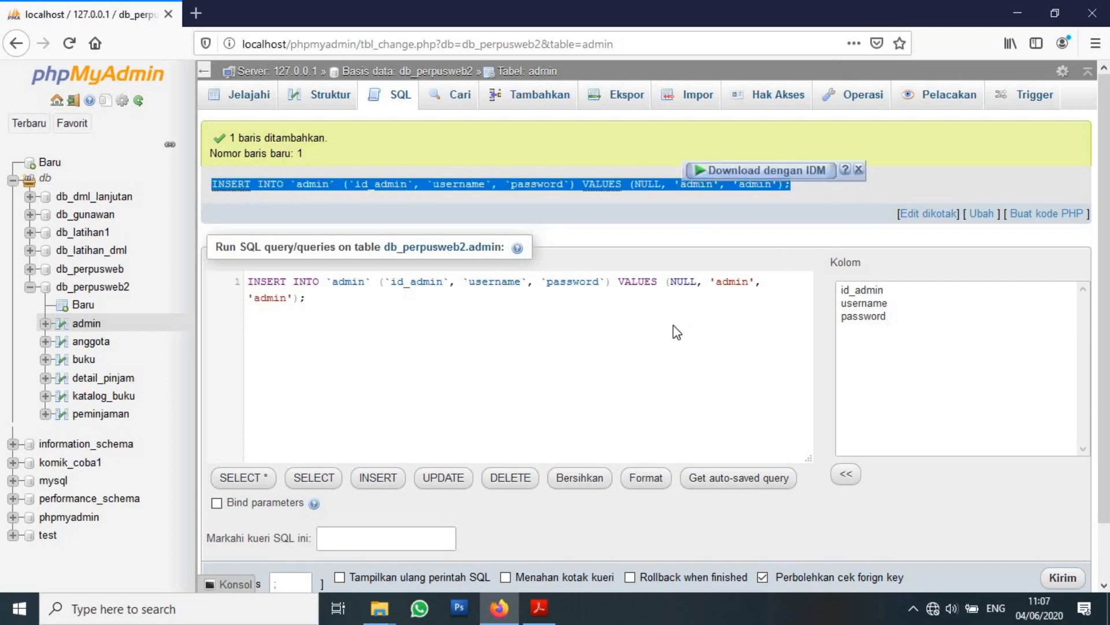
pyautogui.click(365, 310)
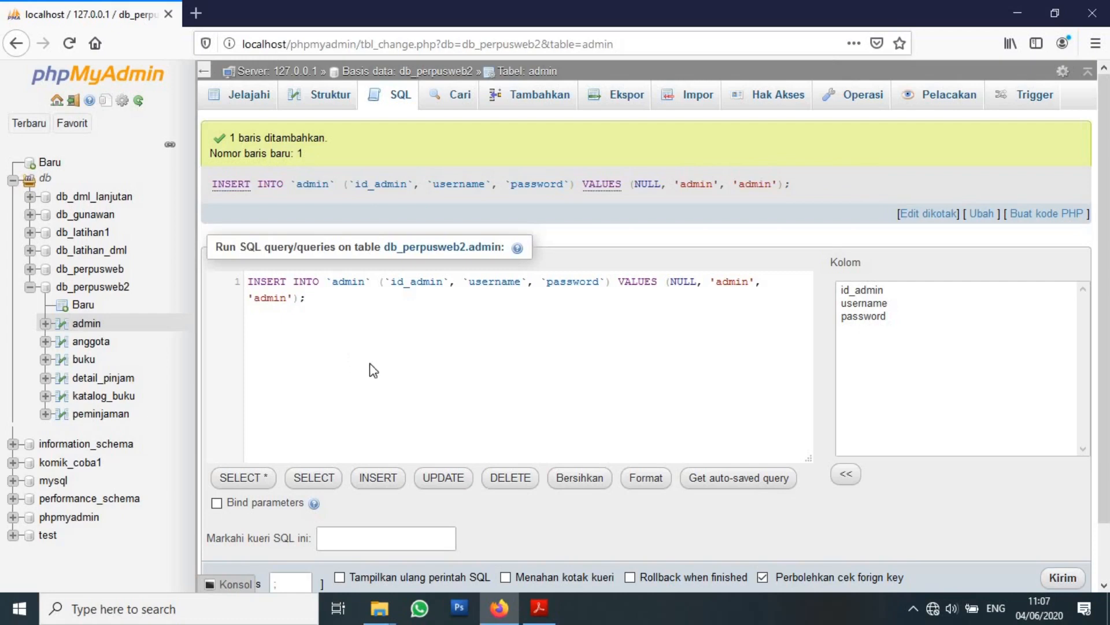
pyautogui.moveTo(373, 369); pyautogui.dragTo(249, 297)
pyautogui.click(446, 372)
pyautogui.scroll(-2, 373, 348)
pyautogui.scroll(2, 497, 361)
# Browse the admin rows and highlight the saved username, password and auto-generated id_admin 1.
pyautogui.click(249, 97)
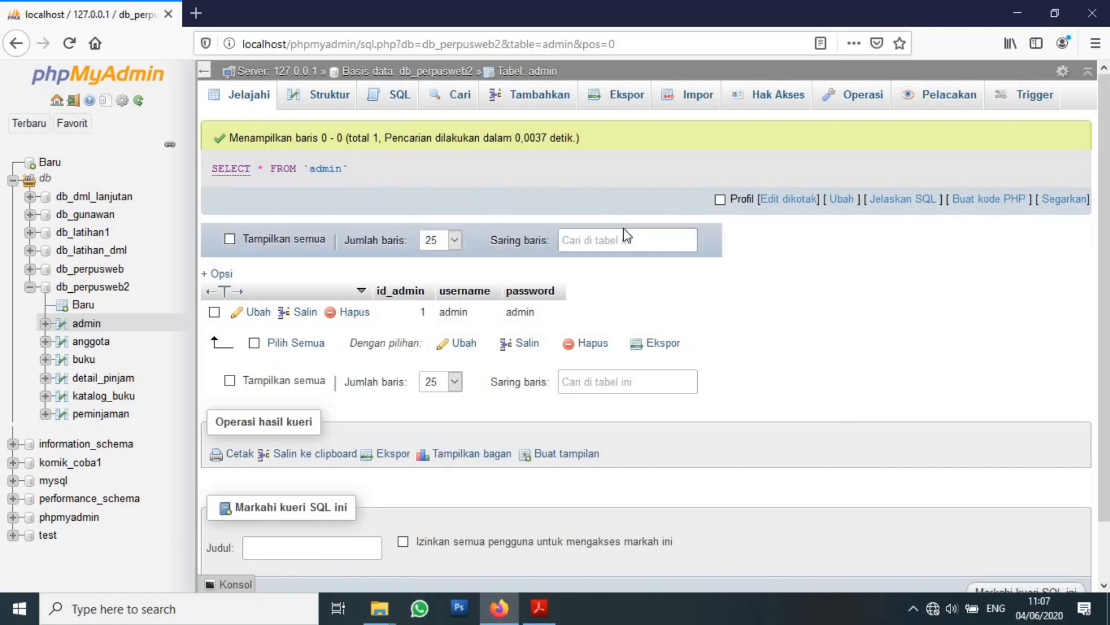
pyautogui.scroll(-2, 738, 324)
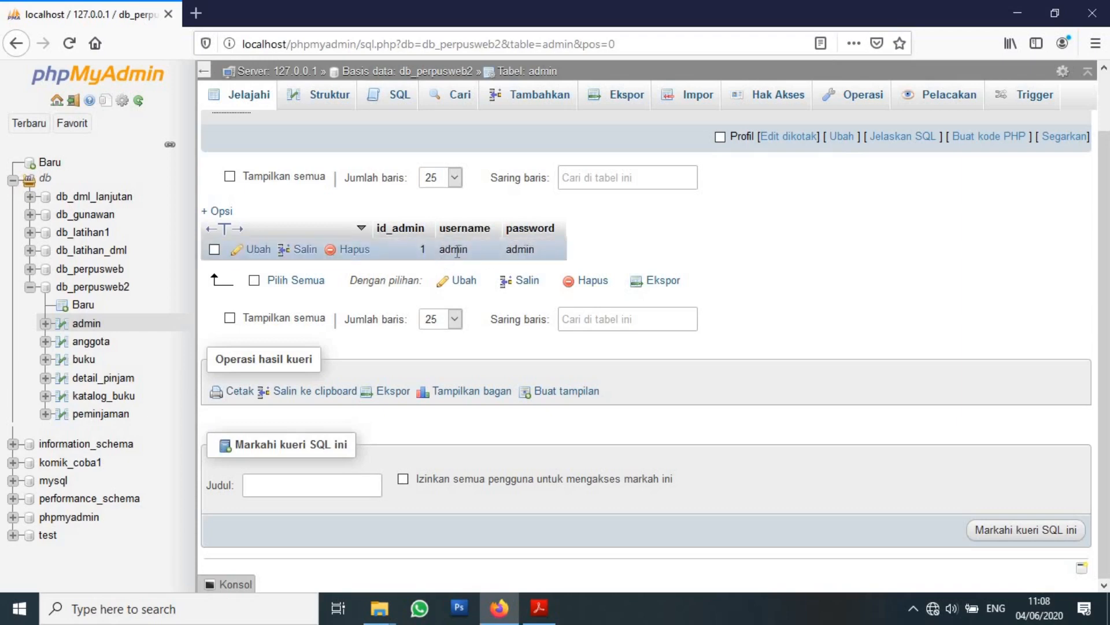
pyautogui.moveTo(441, 250); pyautogui.dragTo(499, 256)
pyautogui.moveTo(420, 255); pyautogui.dragTo(422, 250)
pyautogui.click(422, 250)
pyautogui.doubleClick(422, 249)
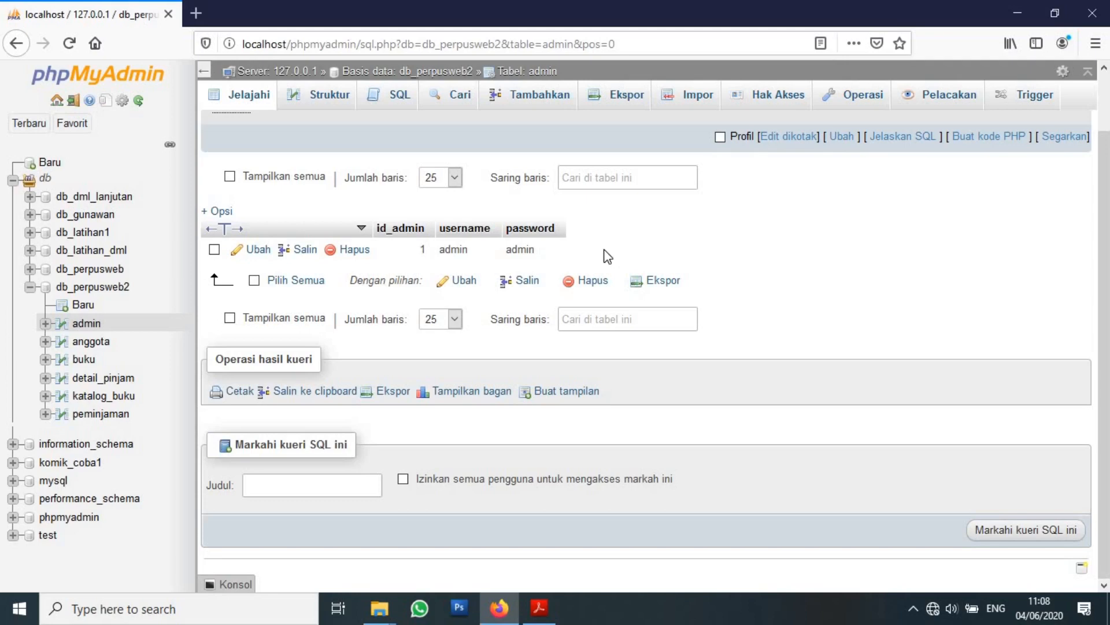
# Fill two new admin rows in the insert form, each with a username and password.
pyautogui.click(542, 98)
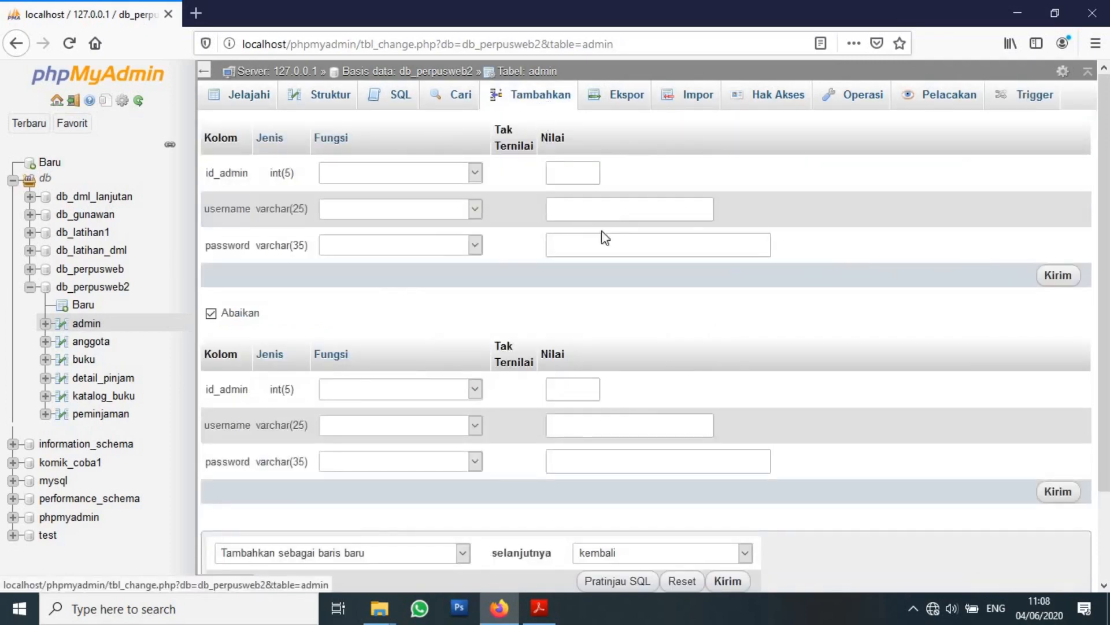
pyautogui.click(626, 210)
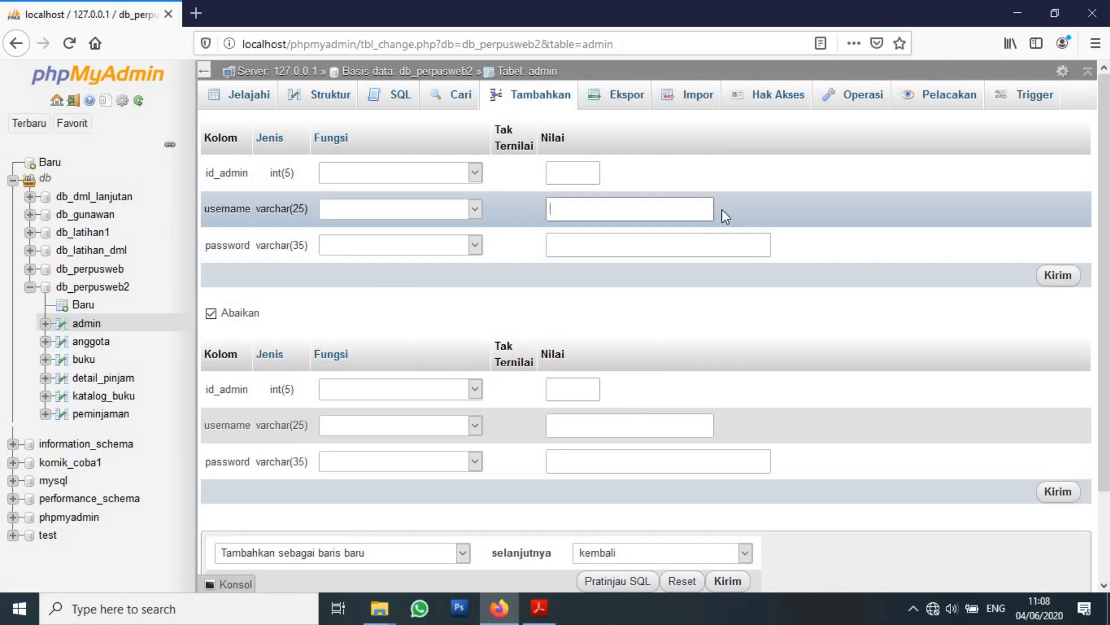
pyautogui.write('abc')
pyautogui.press('Tab')
pyautogui.write('abc')
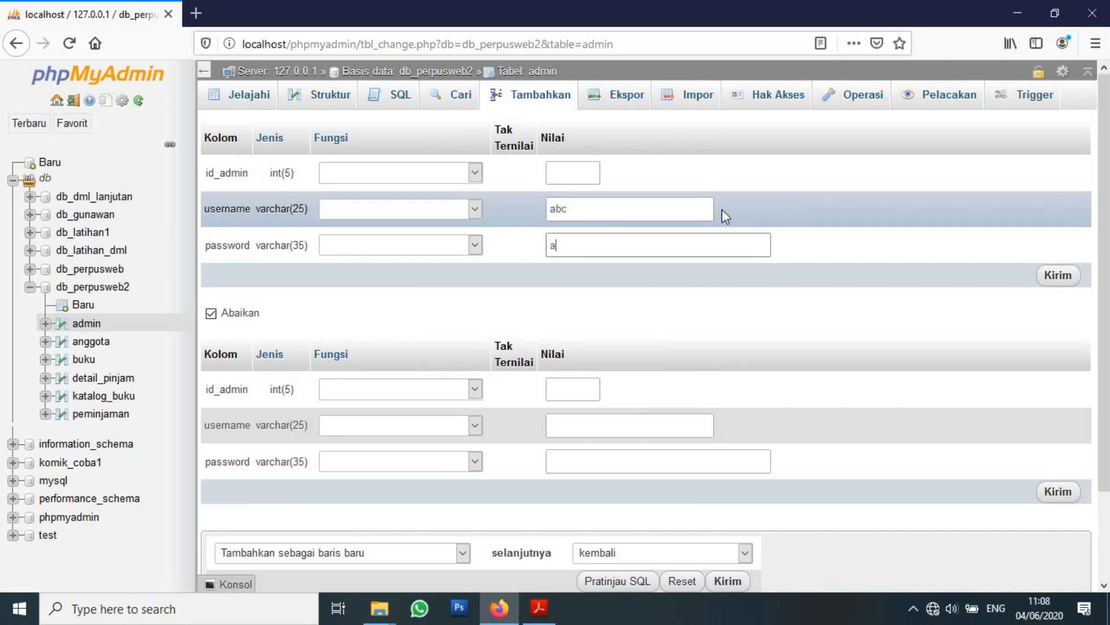
pyautogui.click(606, 431)
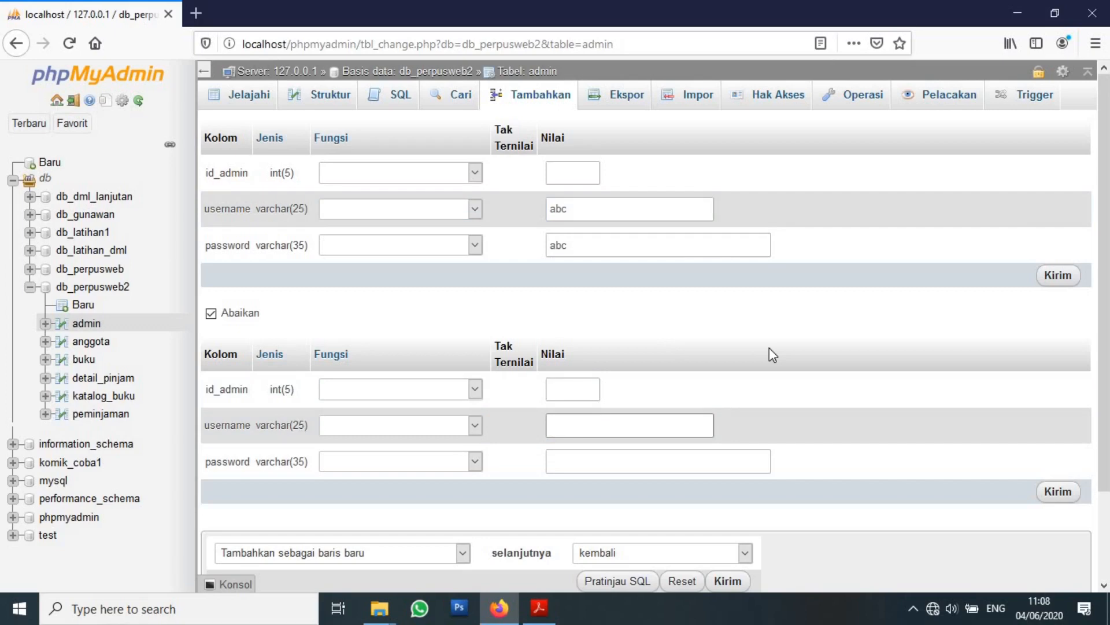
pyautogui.write('def')
pyautogui.click(667, 460)
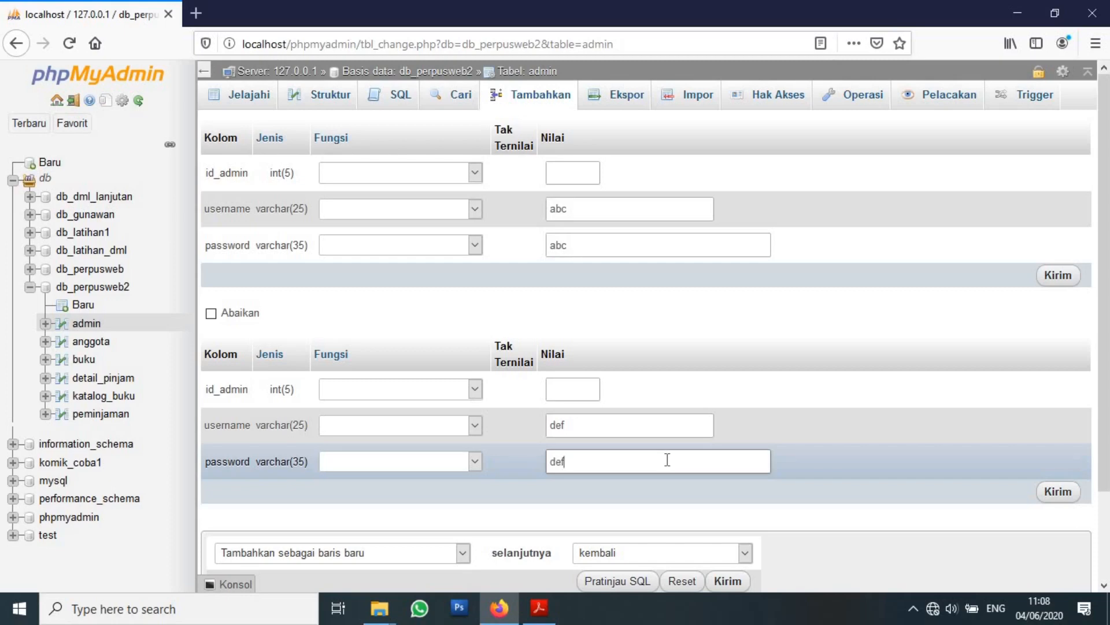
pyautogui.scroll(-3, 801, 448)
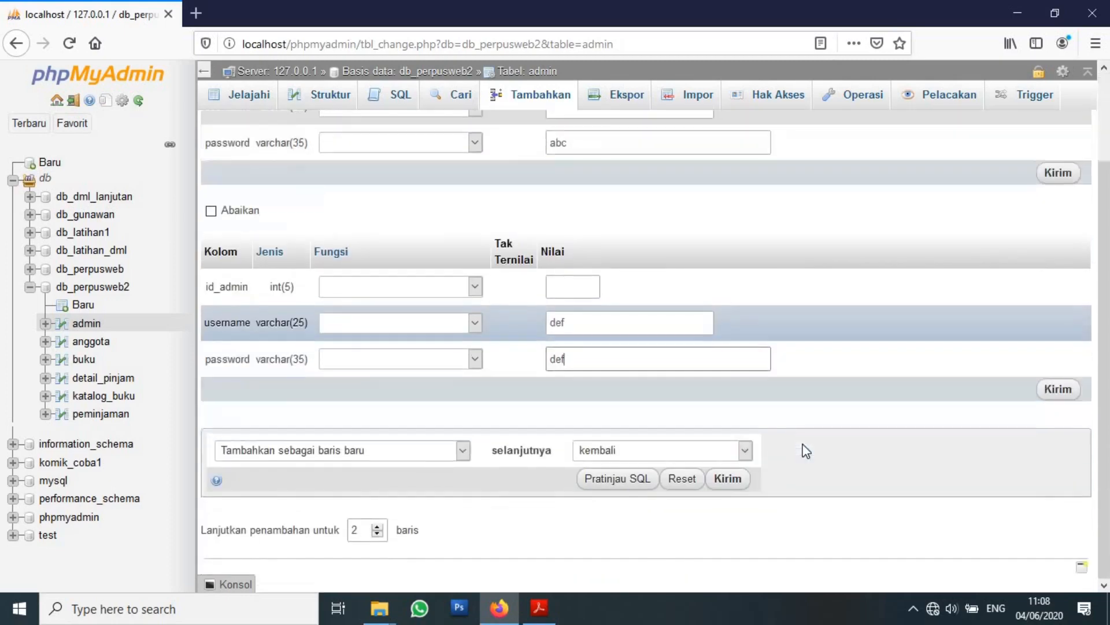
pyautogui.click(1068, 392)
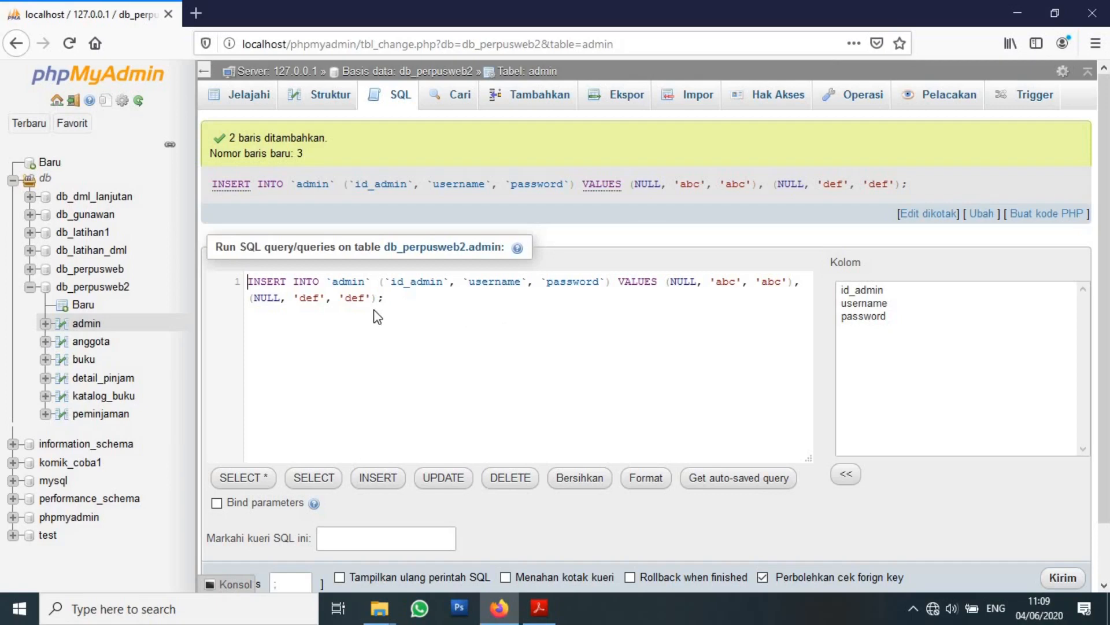
pyautogui.moveTo(717, 280); pyautogui.dragTo(775, 281)
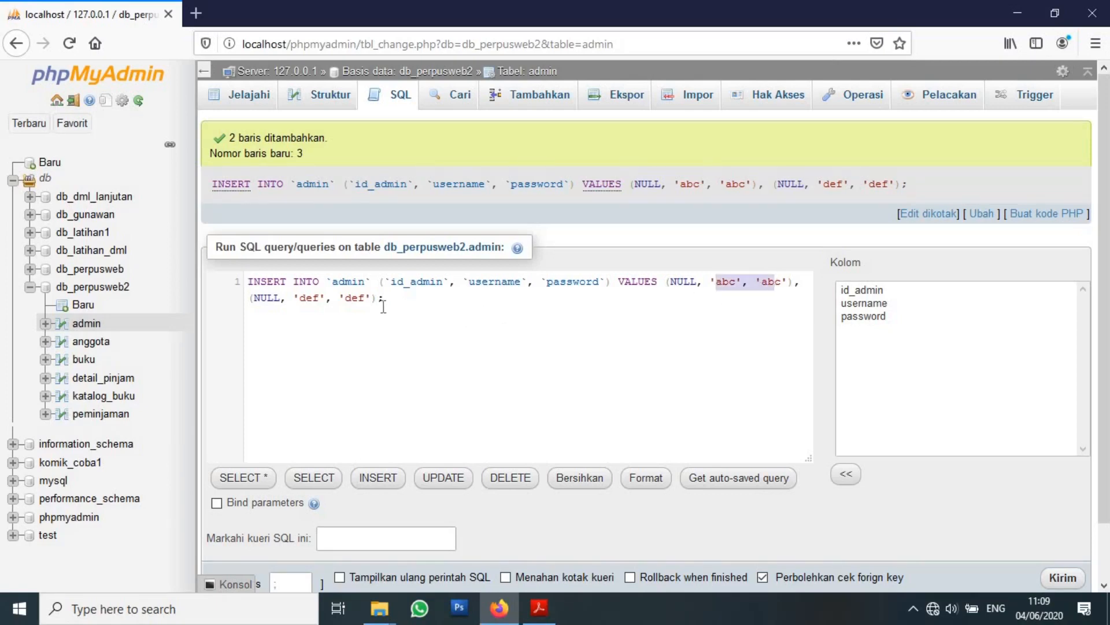
pyautogui.click(347, 318)
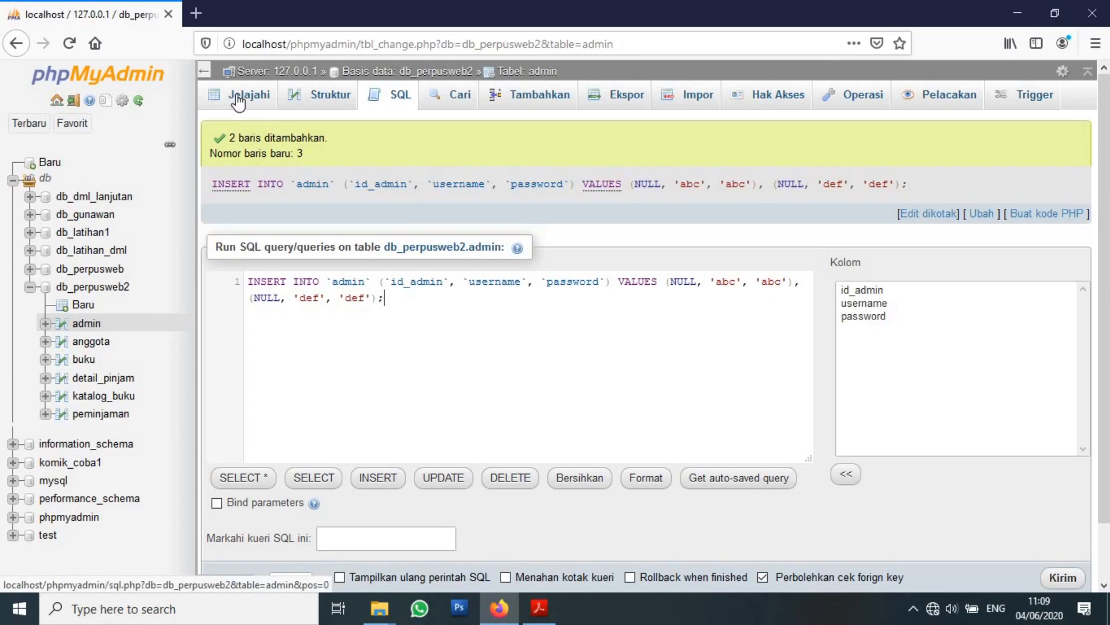
pyautogui.click(237, 102)
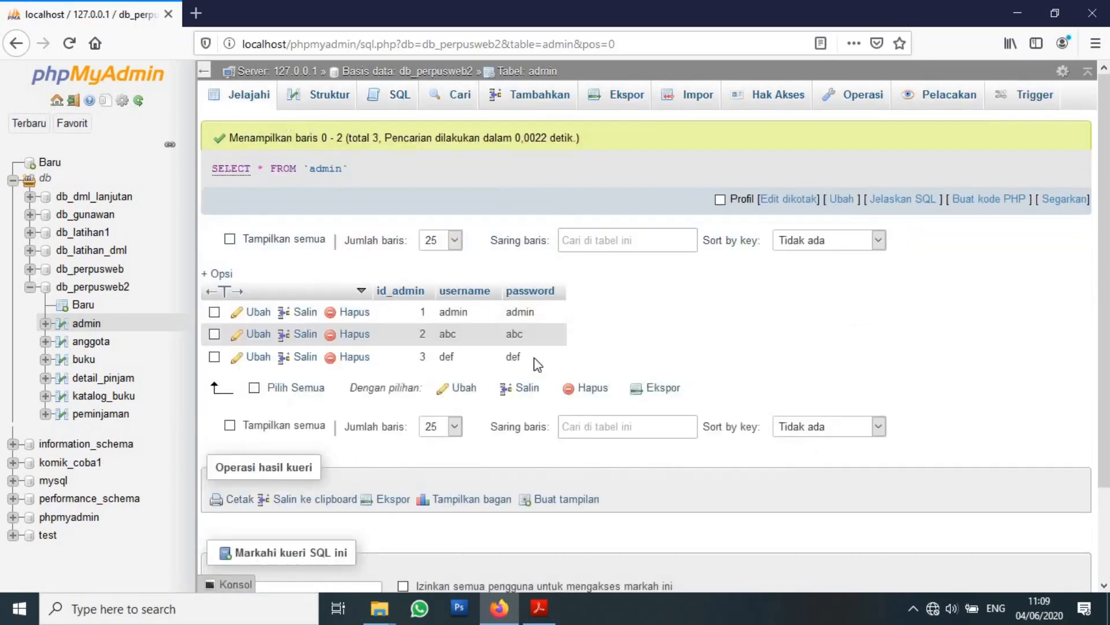
pyautogui.moveTo(440, 312); pyautogui.dragTo(533, 359)
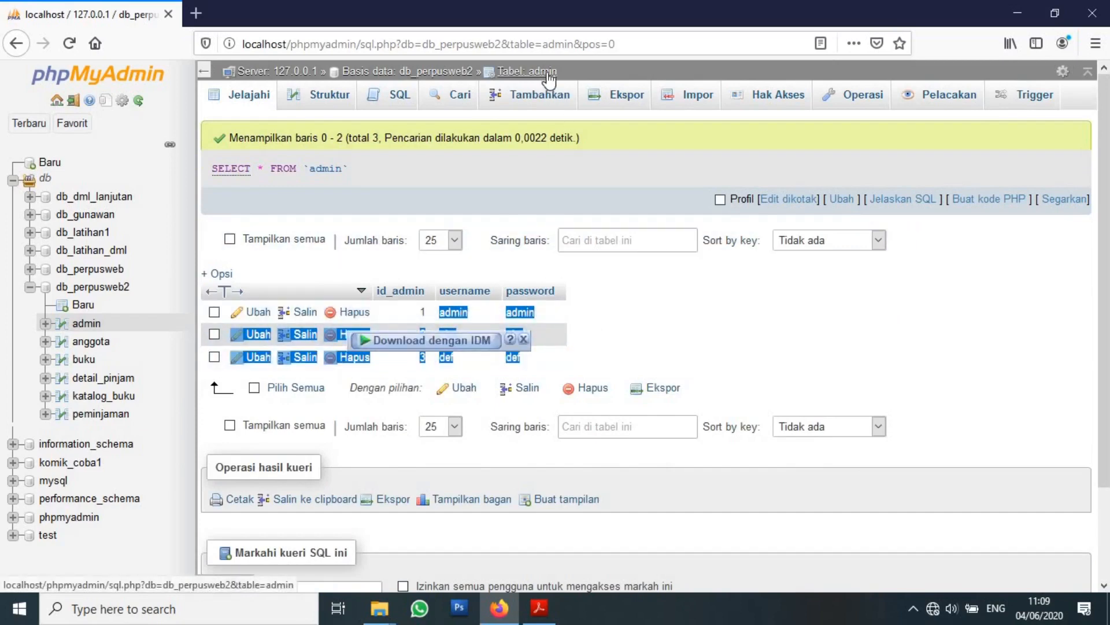
pyautogui.click(625, 331)
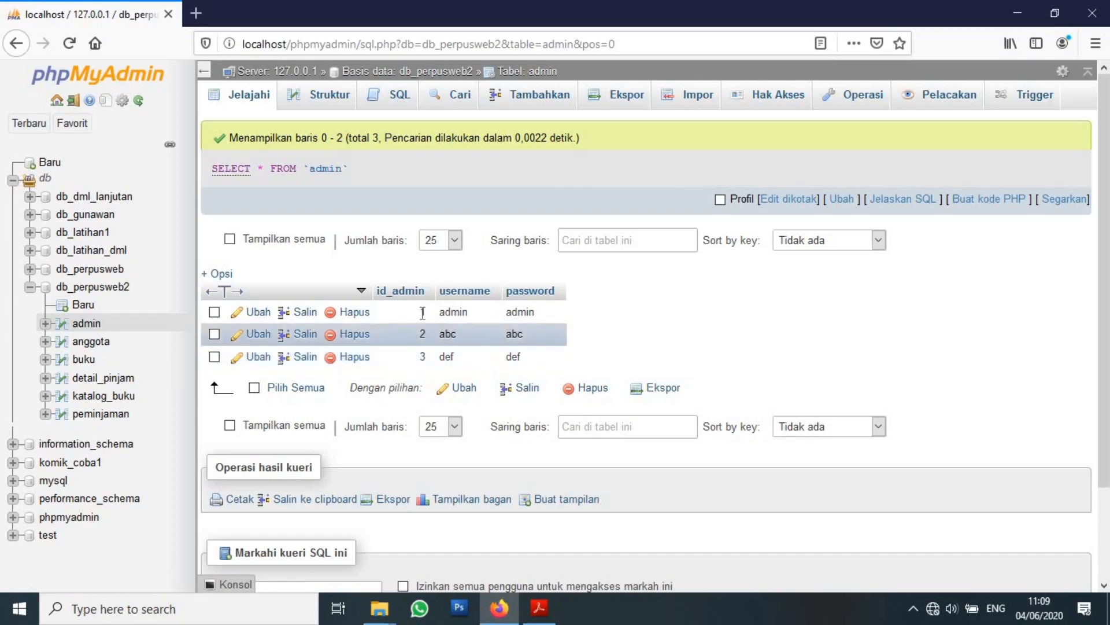
pyautogui.moveTo(413, 312); pyautogui.dragTo(425, 358)
pyautogui.click(622, 349)
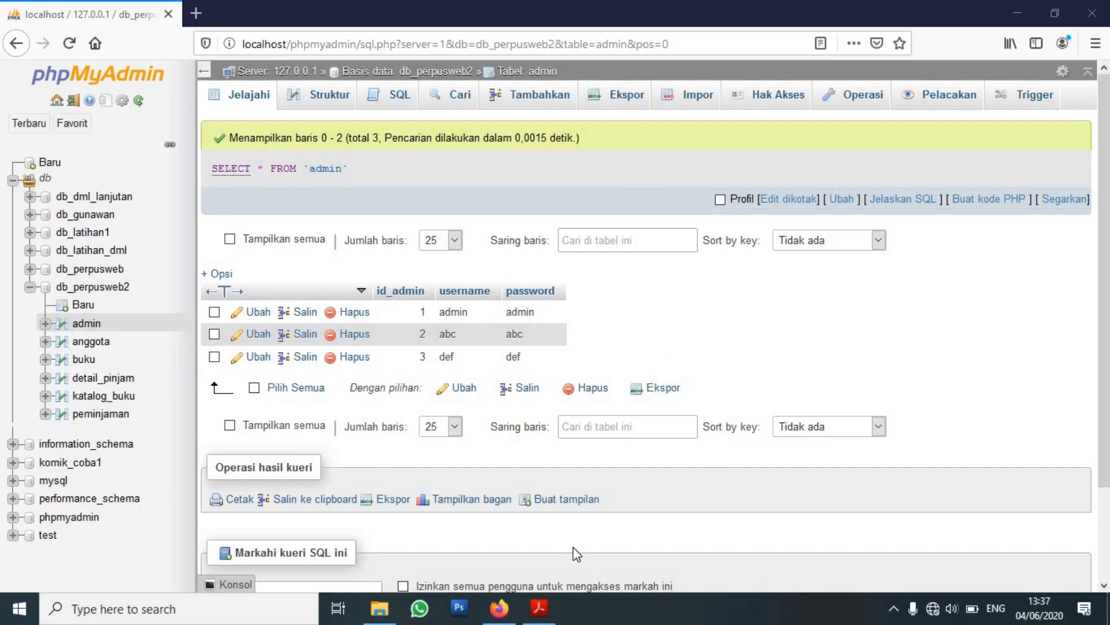
pyautogui.click(539, 607)
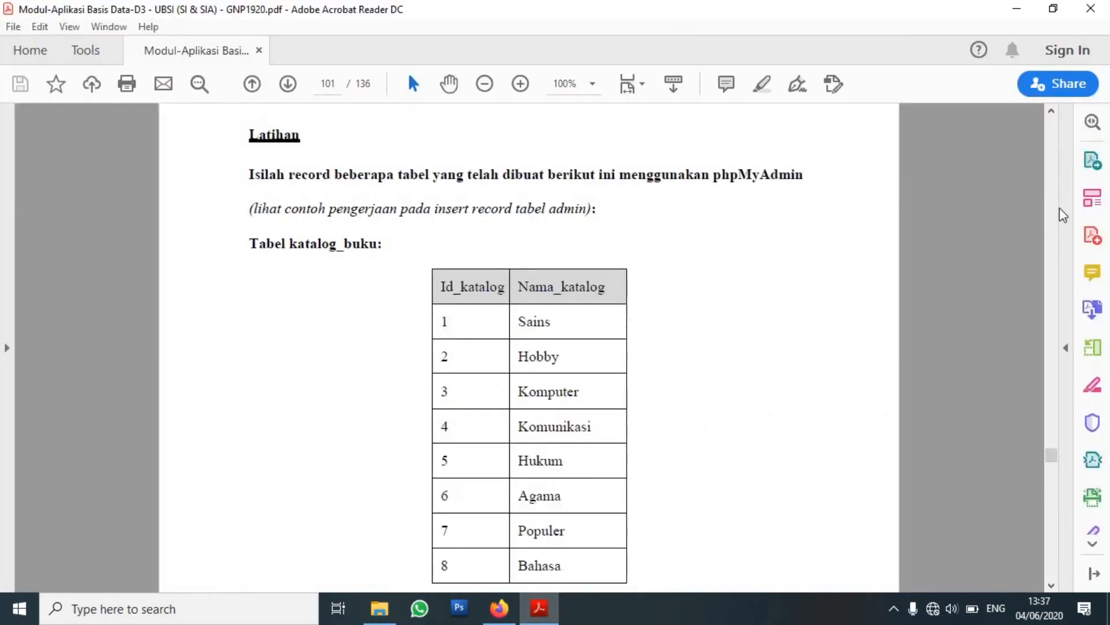
pyautogui.scroll(-1, 1049, 435)
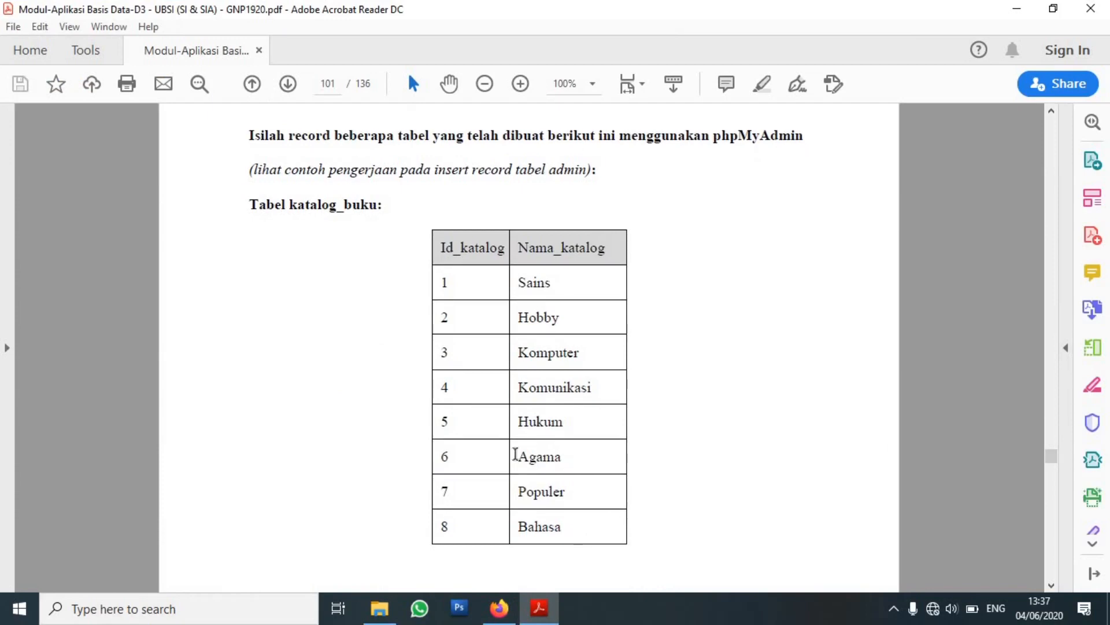
pyautogui.click(505, 614)
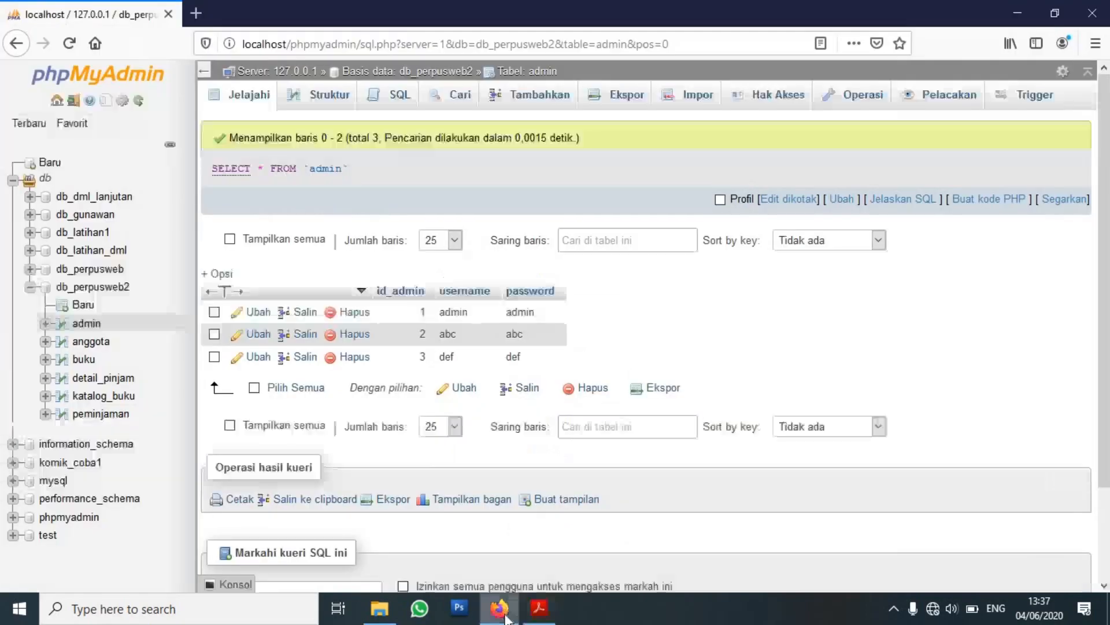
# Open the katalog_buku insert form and enter 'sains' as the first nama_katalog.
pyautogui.click(96, 402)
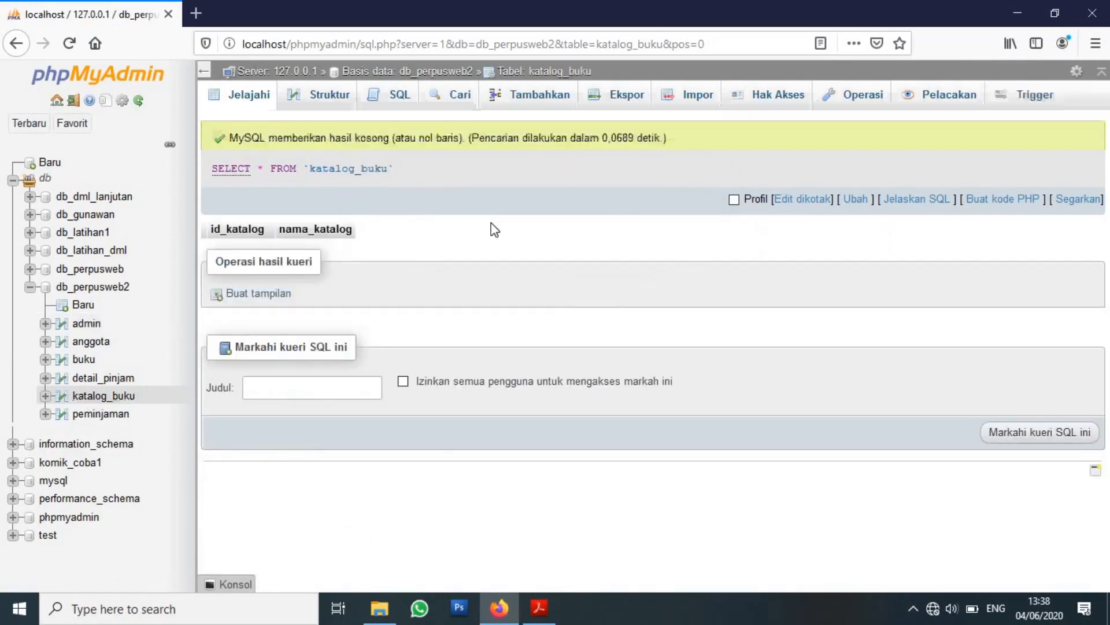
pyautogui.click(540, 106)
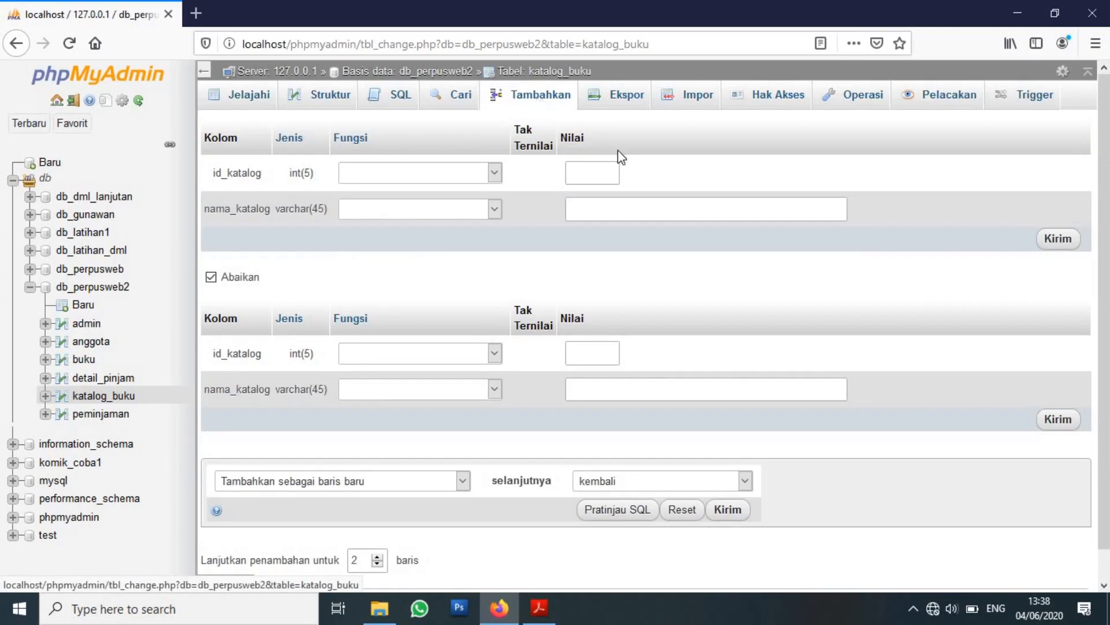
pyautogui.click(597, 209)
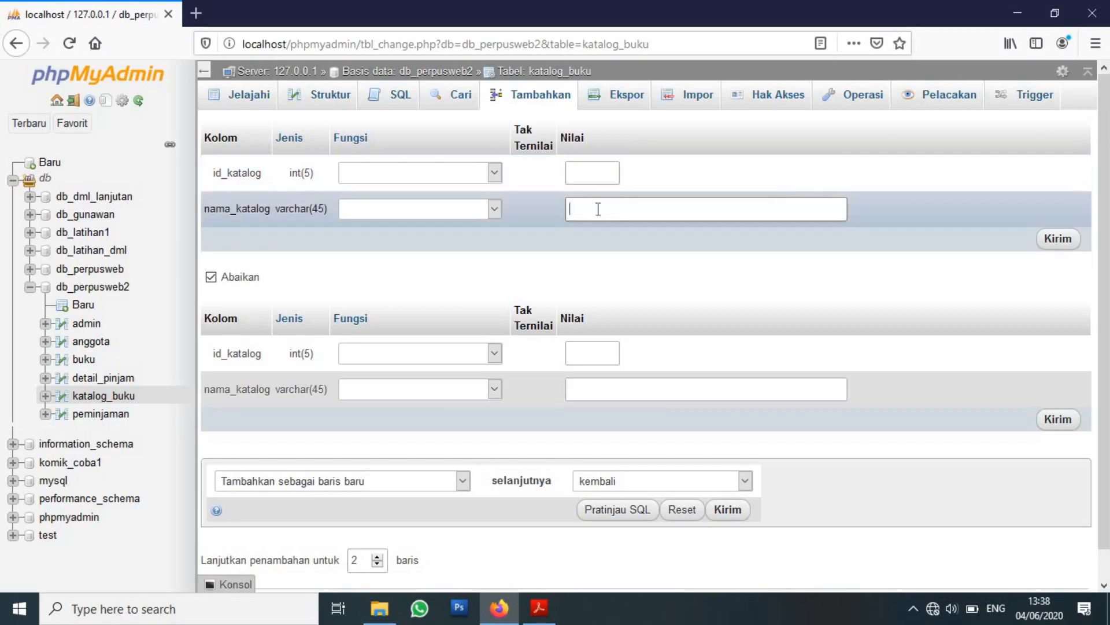
pyautogui.click(539, 607)
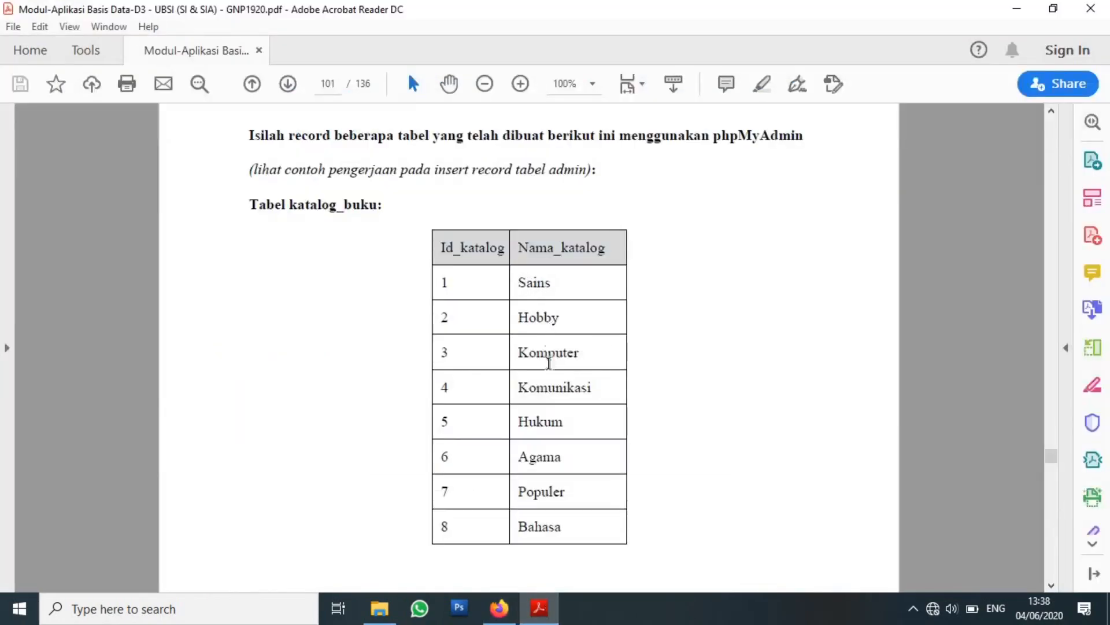
pyautogui.click(500, 607)
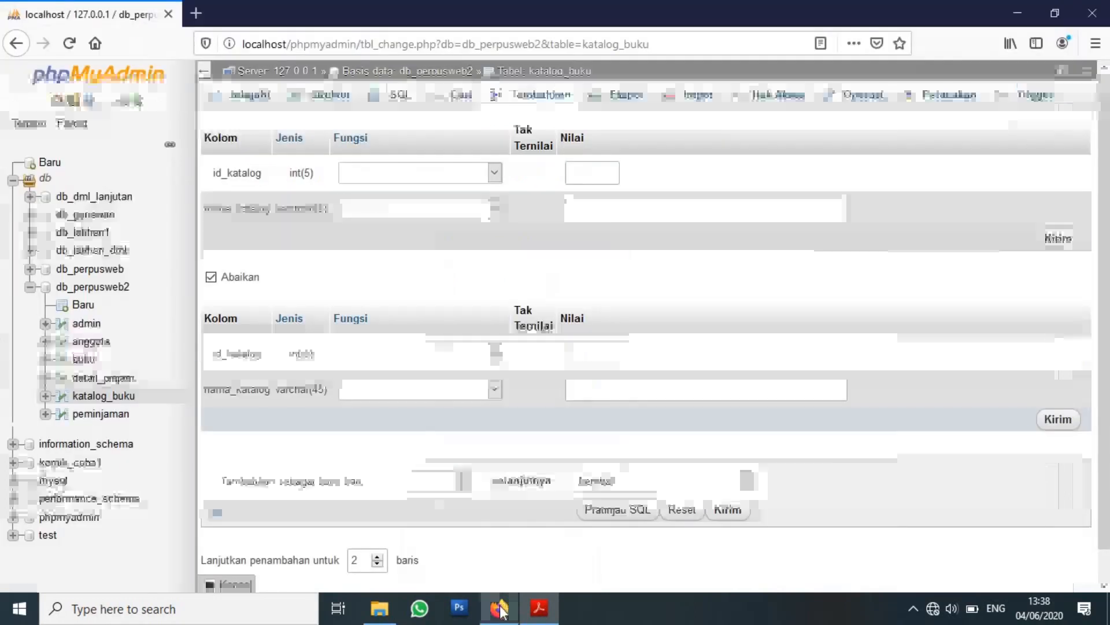
pyautogui.write('sains')
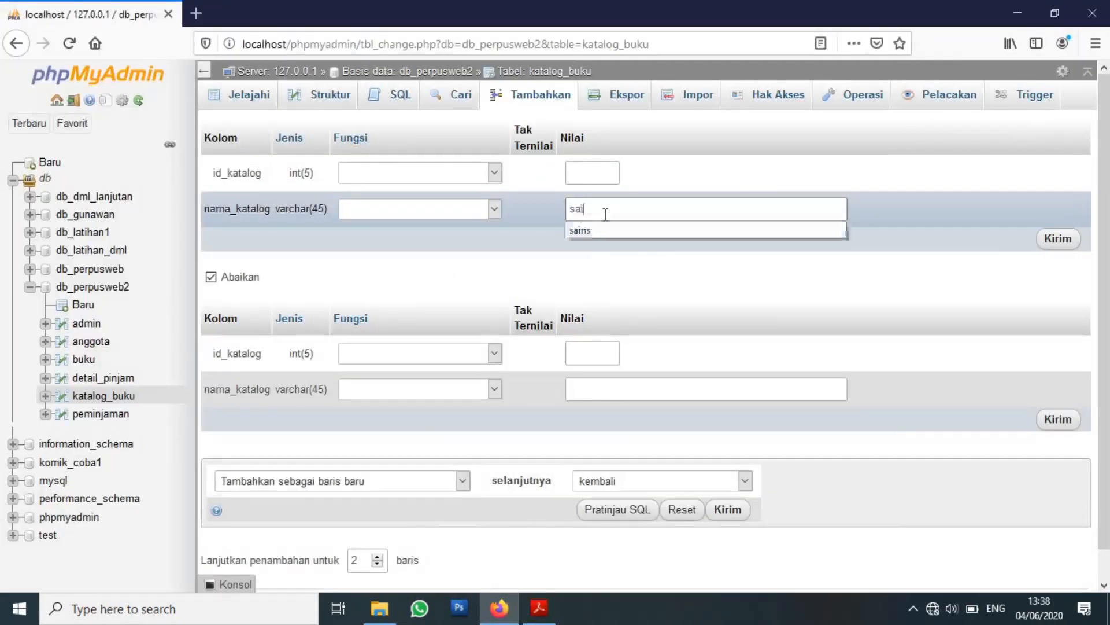
pyautogui.click(594, 235)
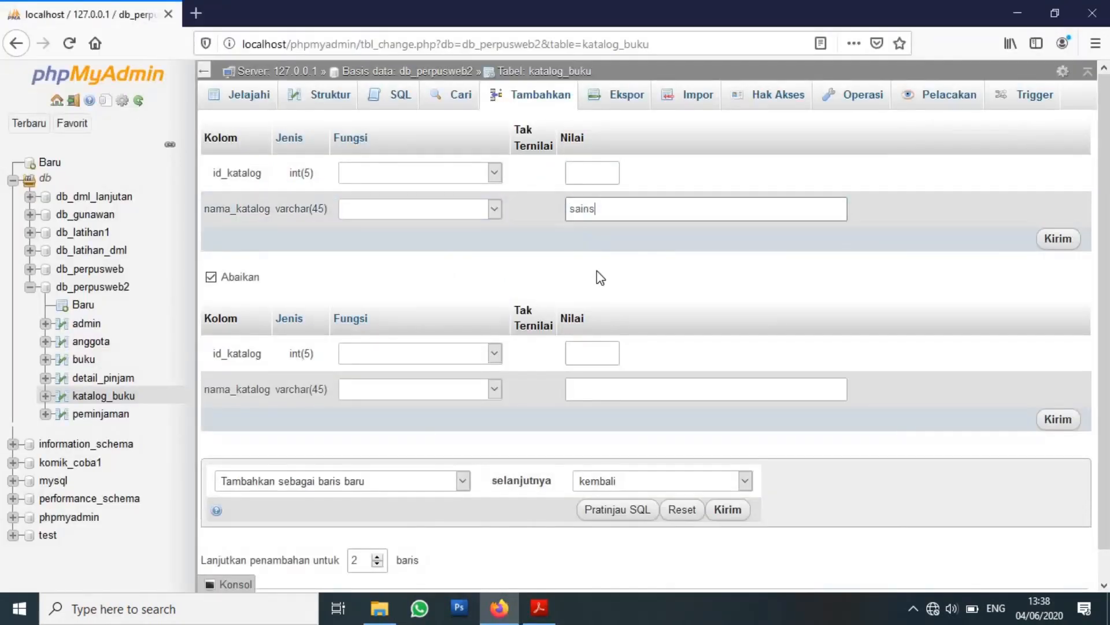
# Enter 'hobby' as the second nama_katalog and include that row in the insert.
pyautogui.click(610, 394)
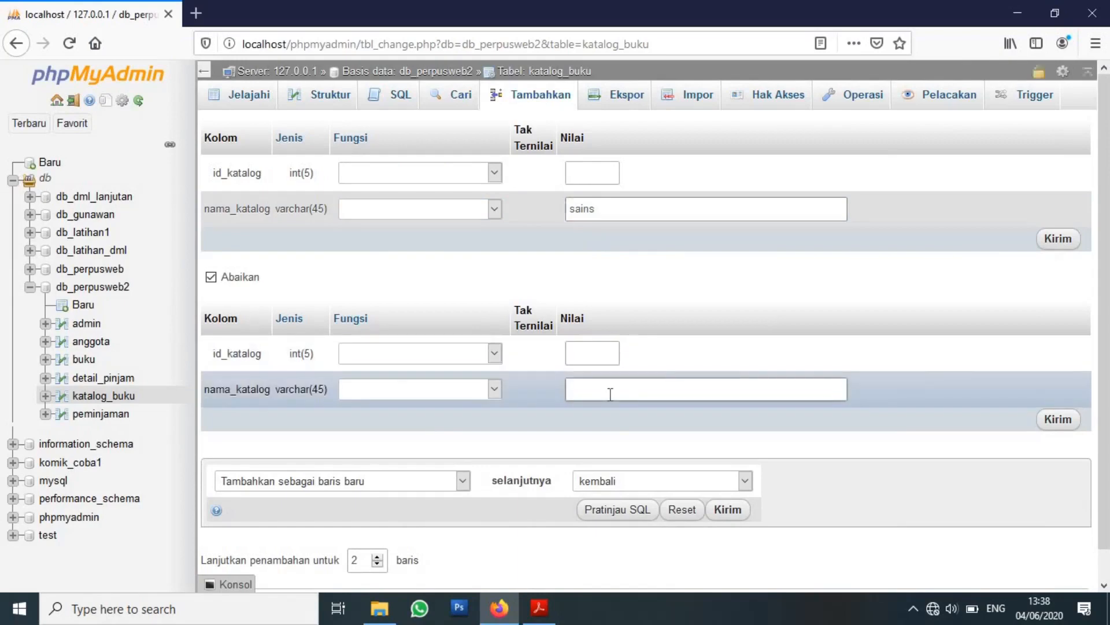
pyautogui.click(539, 608)
pyautogui.click(499, 608)
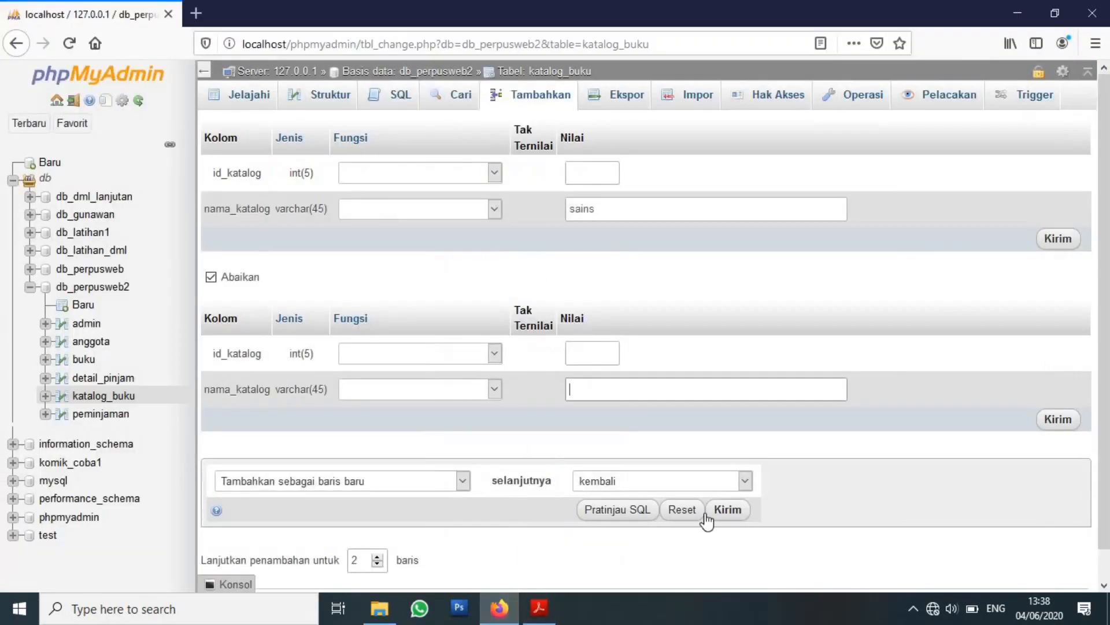
pyautogui.write('hobby')
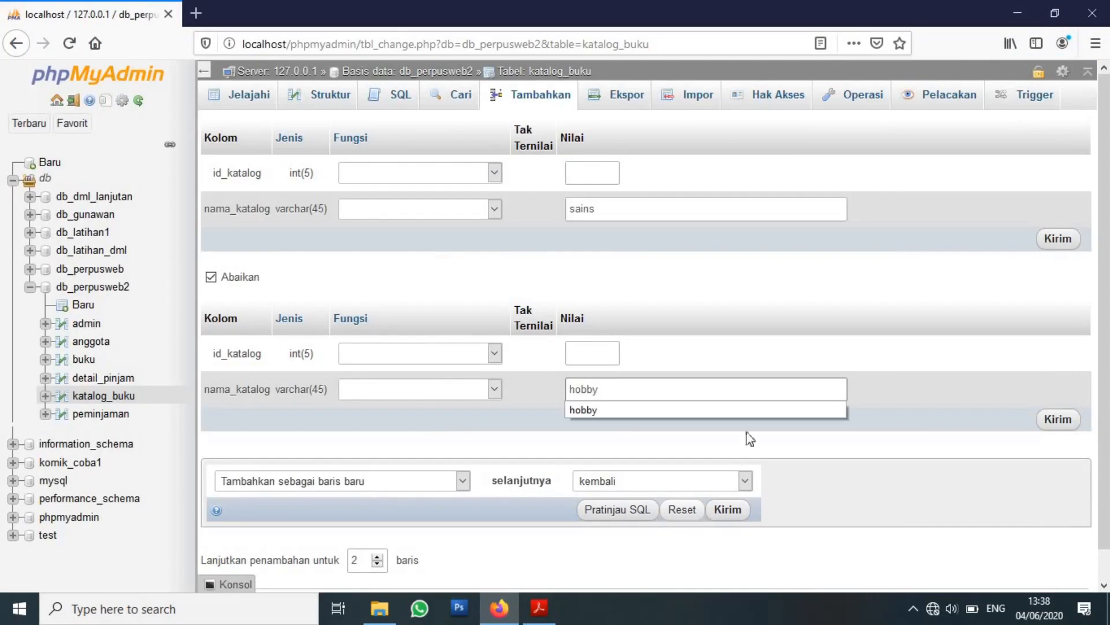
pyautogui.click(769, 408)
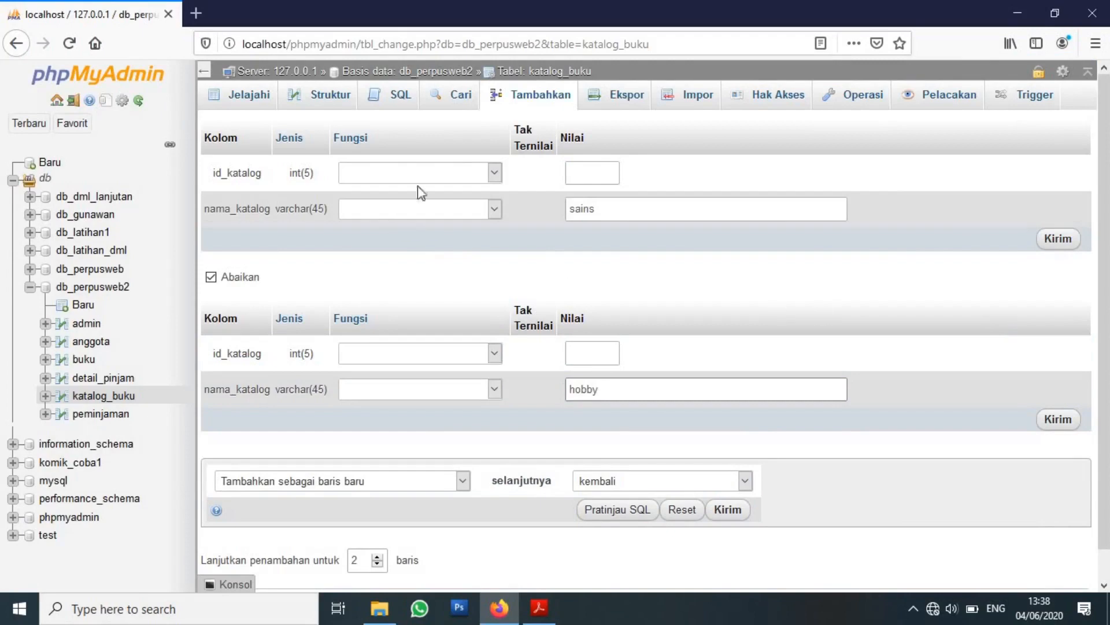
pyautogui.click(843, 300)
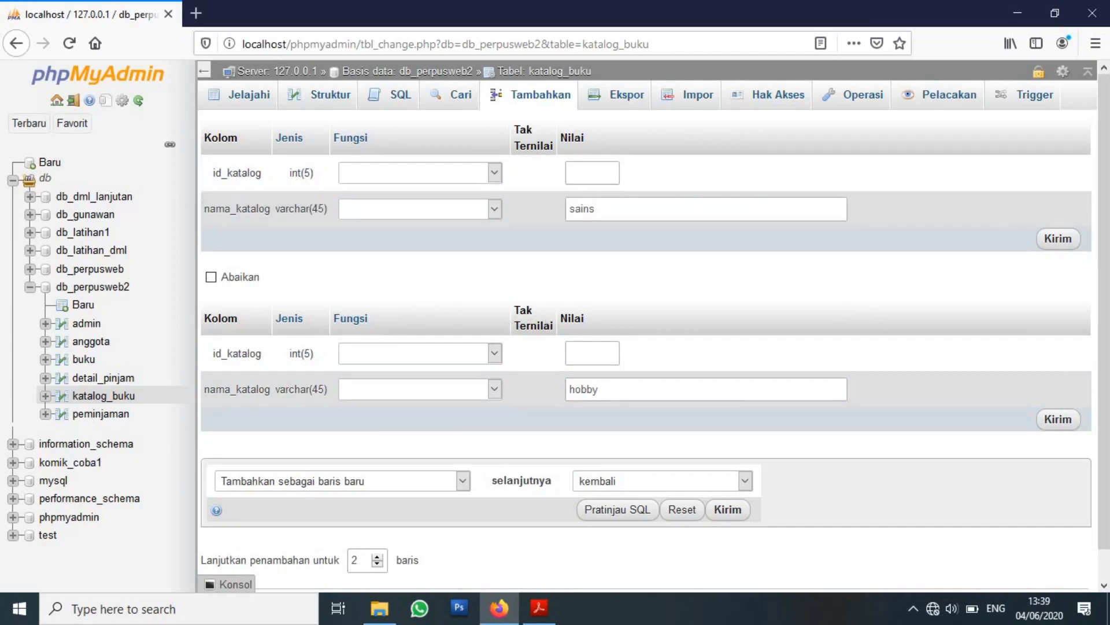
pyautogui.scroll(-1, 648, 329)
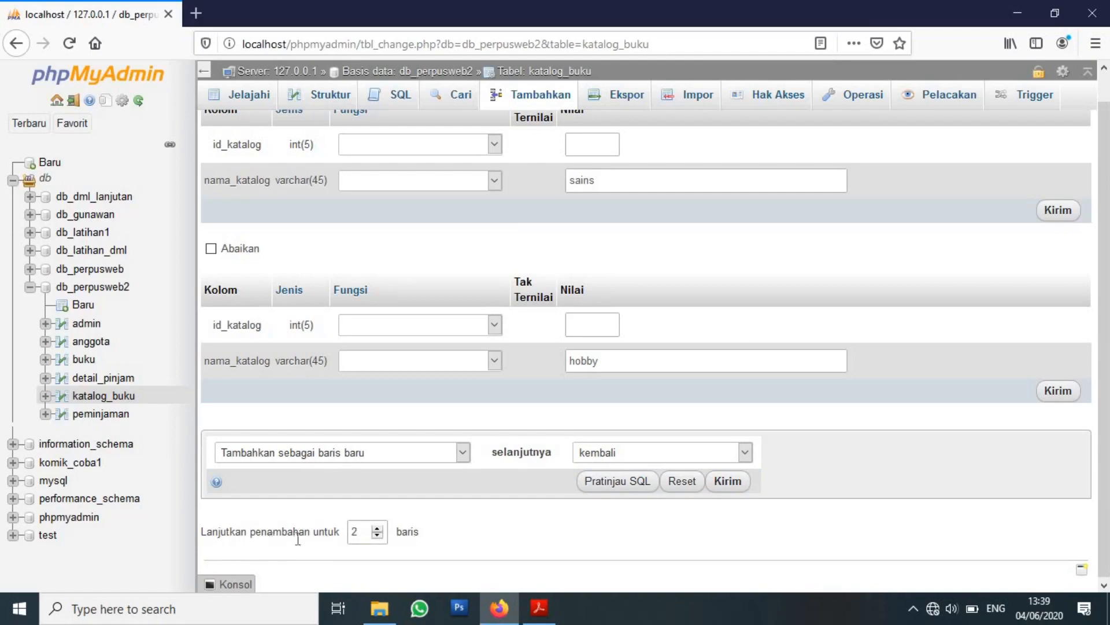
# Raise the katalog_buku insert form's row count to add extra blank rows.
pyautogui.click(377, 528)
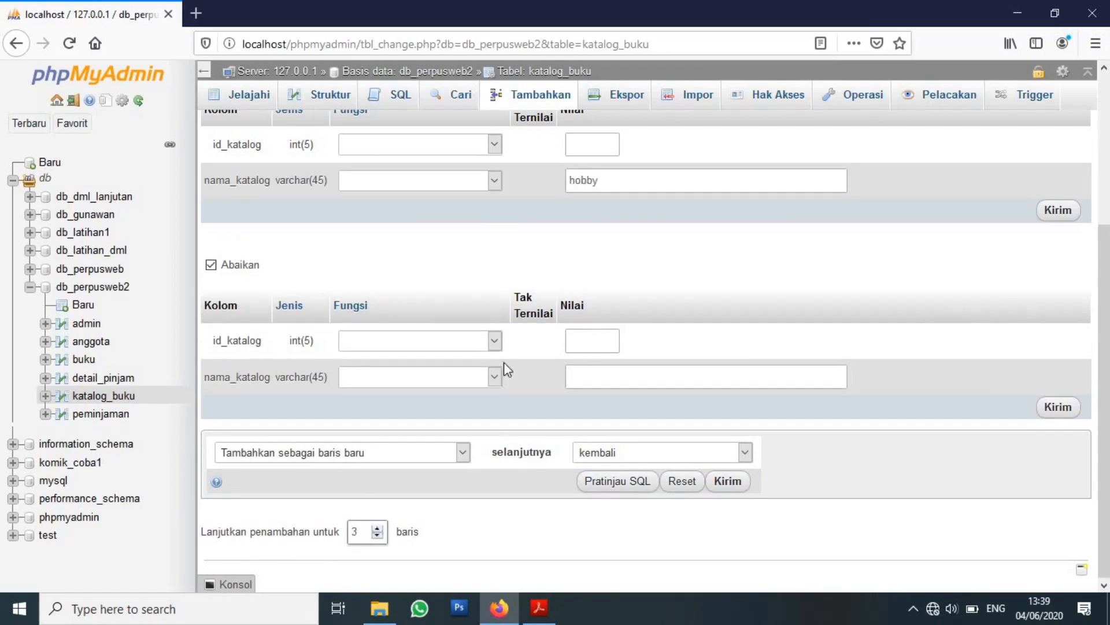
pyautogui.click(377, 529)
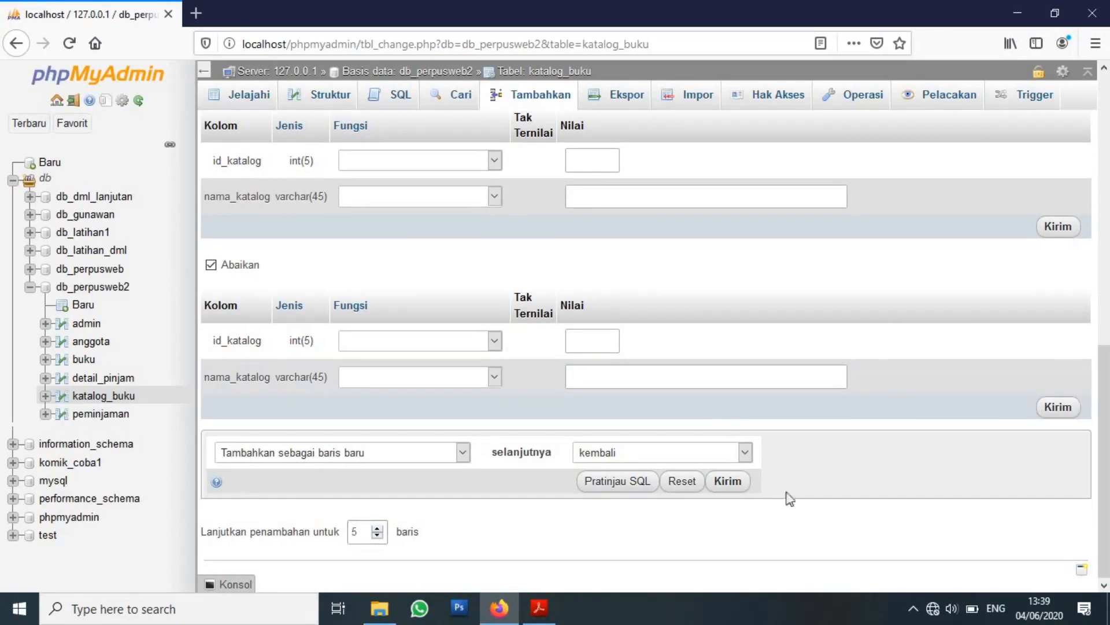
pyautogui.click(369, 531)
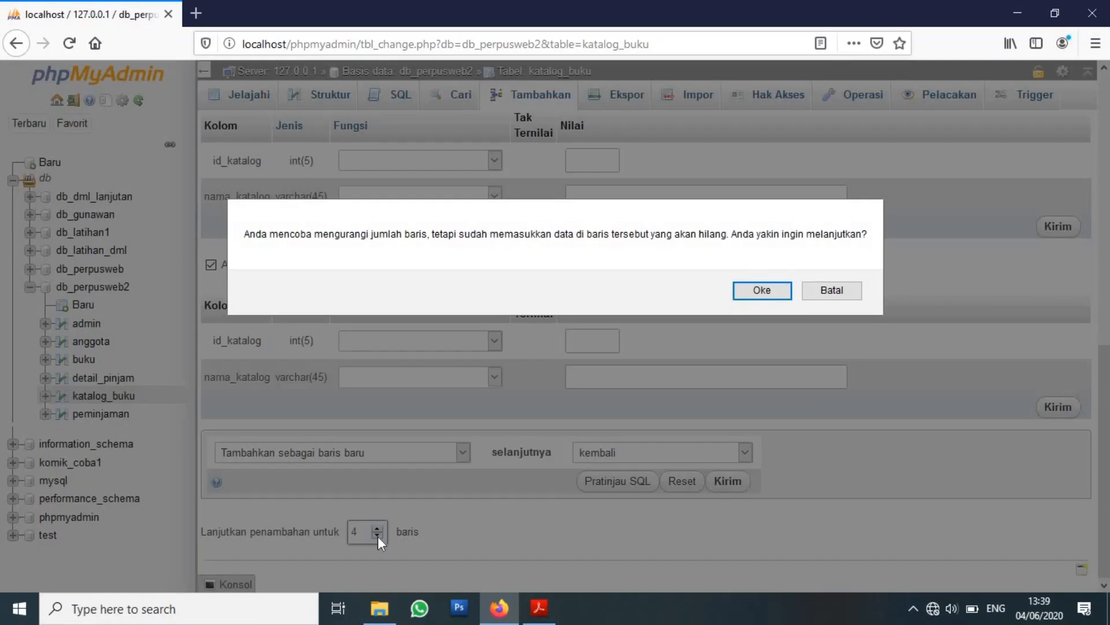
# Keep the extra rows and type 'komppter' as the next nama_katalog, checking the PDF list.
pyautogui.click(830, 289)
pyautogui.scroll(1, 653, 347)
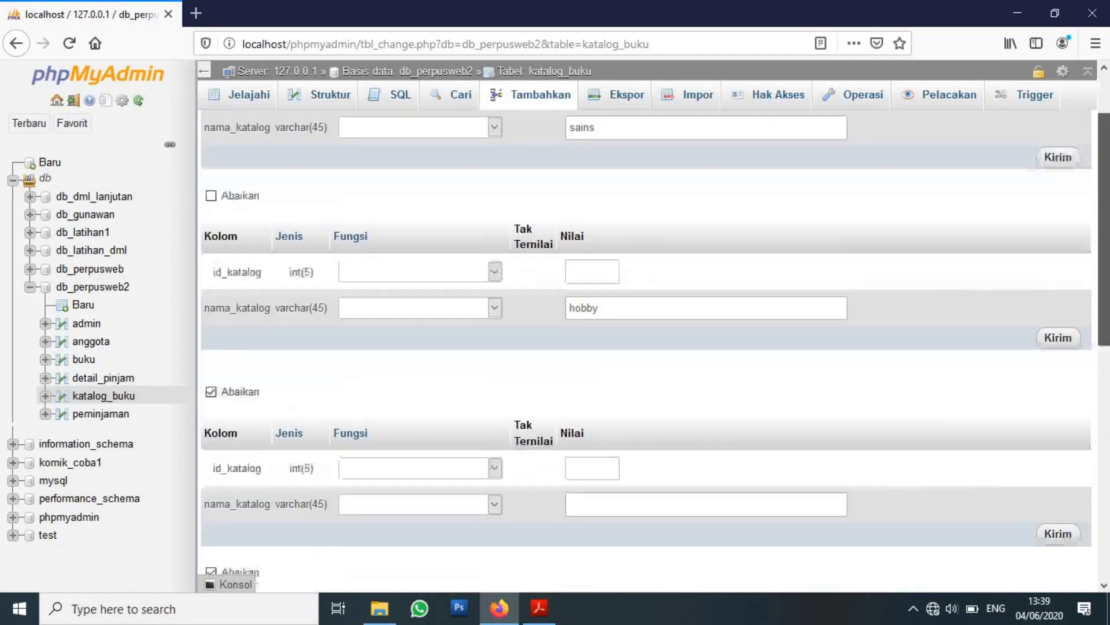
pyautogui.scroll(-1, 671, 463)
pyautogui.click(669, 474)
pyautogui.write('kompp')
pyautogui.write('ter')
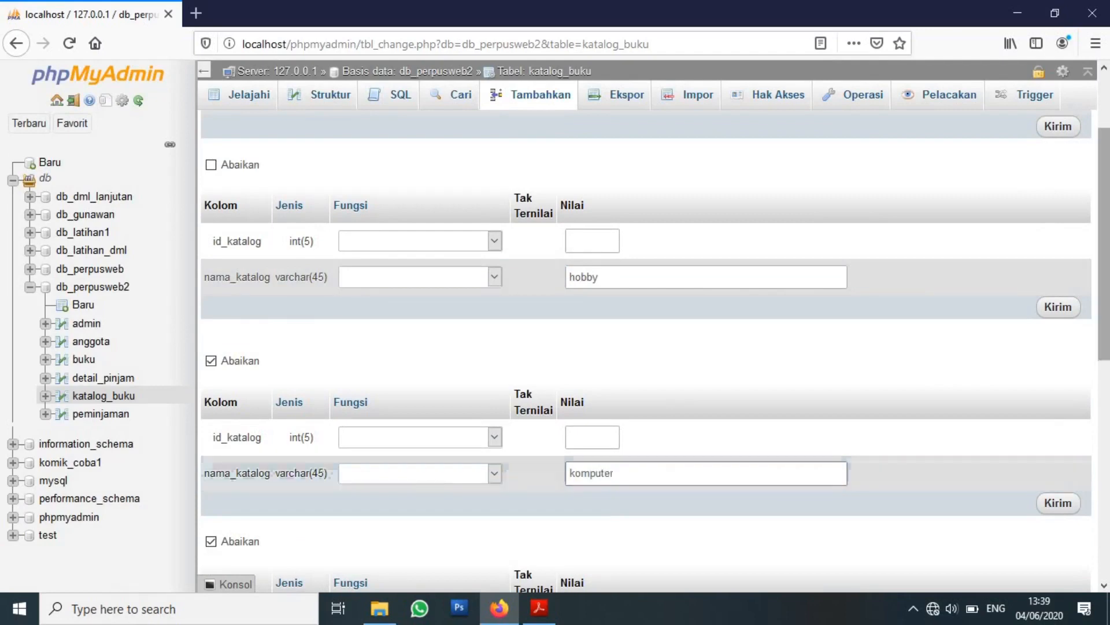
pyautogui.scroll(-5, 669, 475)
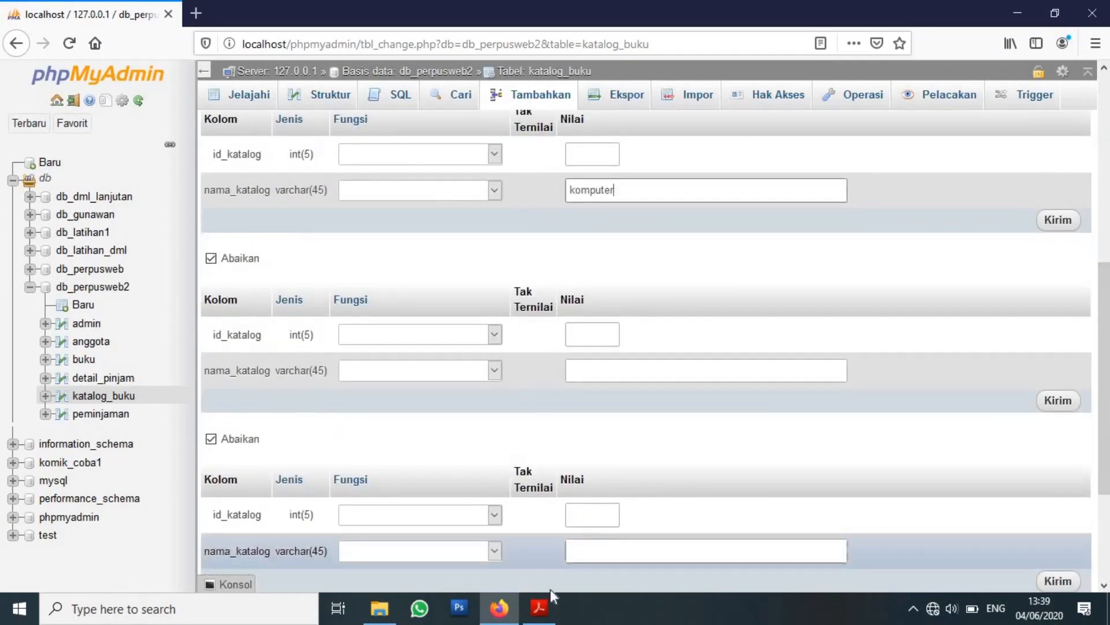
pyautogui.click(547, 610)
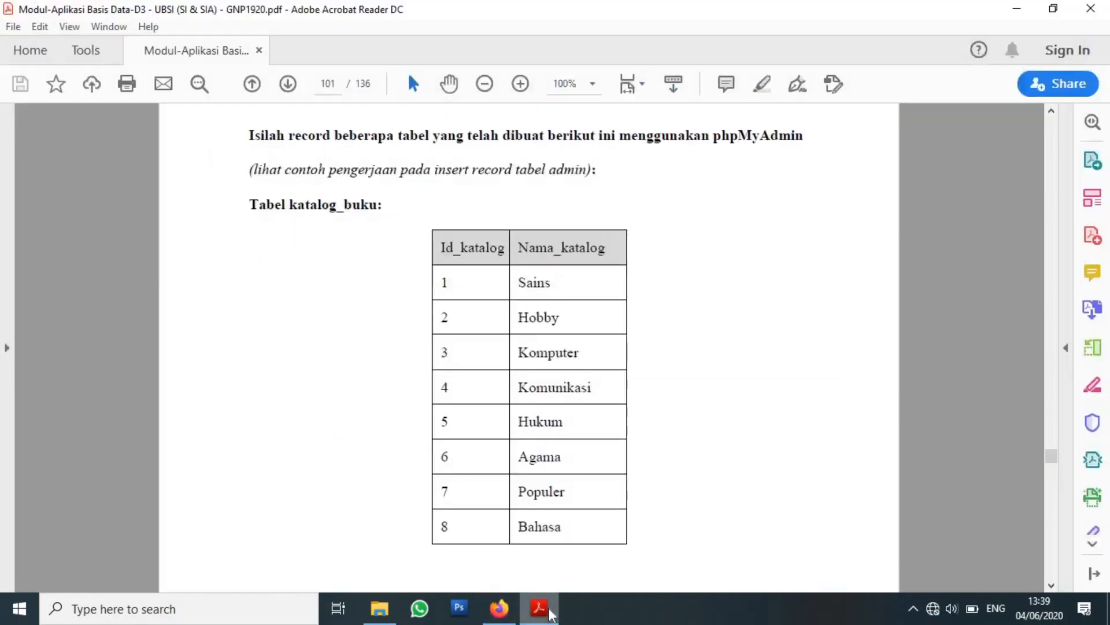
pyautogui.click(499, 609)
# Type 'komunikash' as the following nama_katalog after consulting the exercise PDF.
pyautogui.click(634, 380)
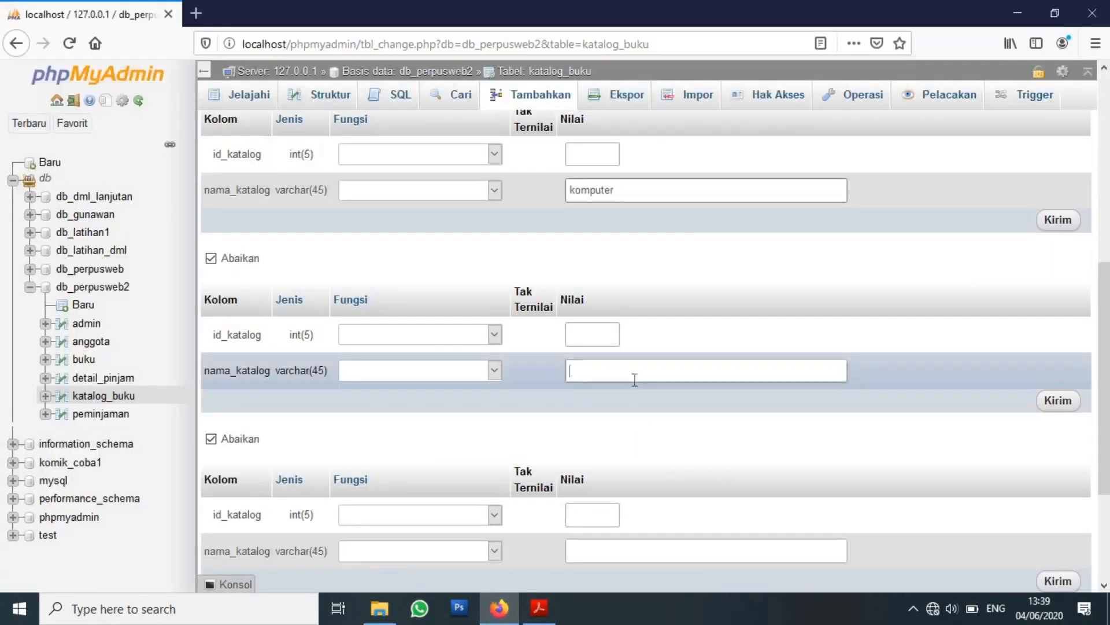
pyautogui.write('komunikas')
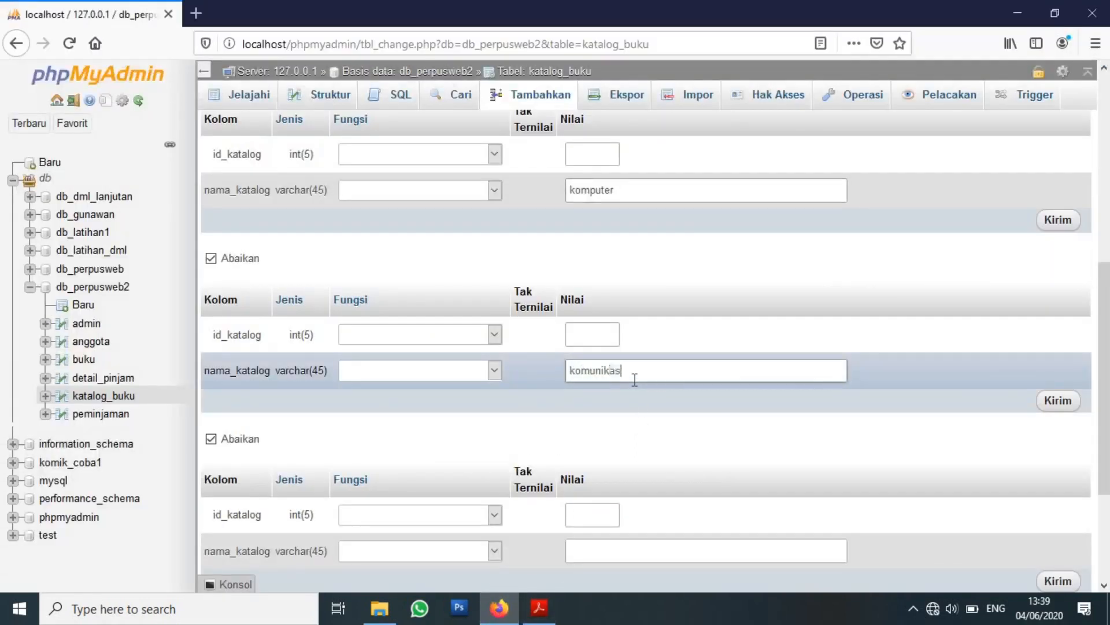
pyautogui.write('hukum')
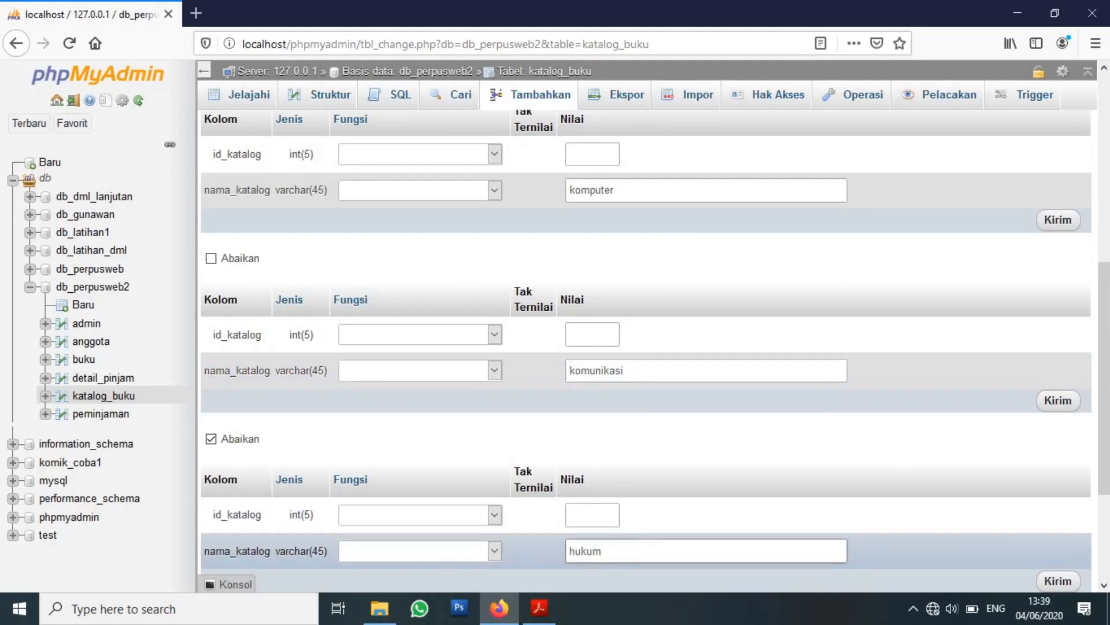
pyautogui.scroll(-3, 451, 532)
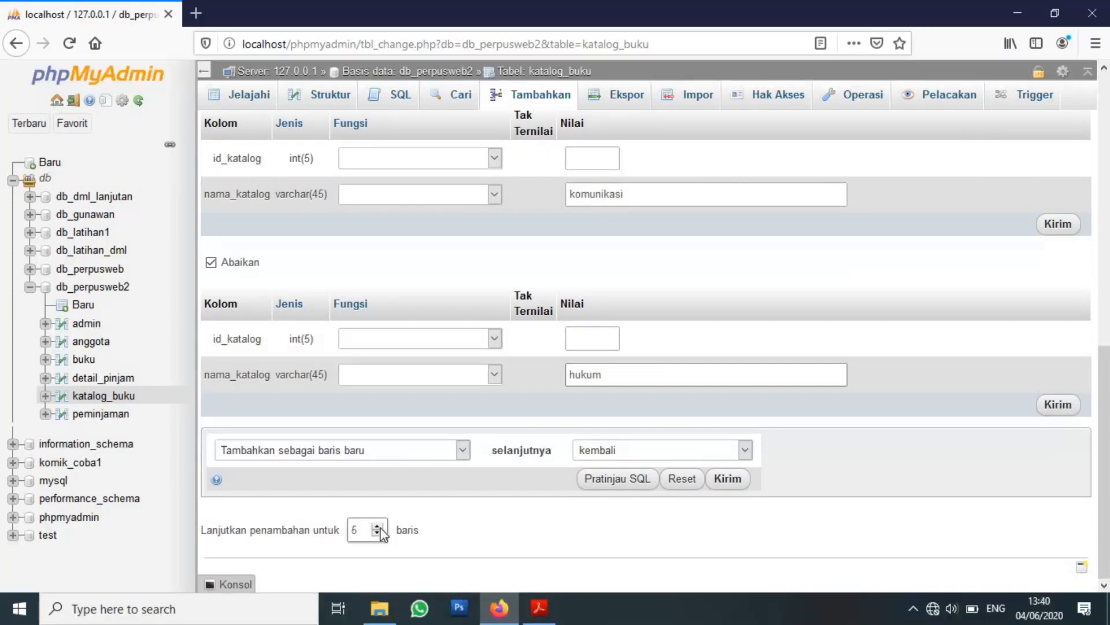
pyautogui.click(540, 608)
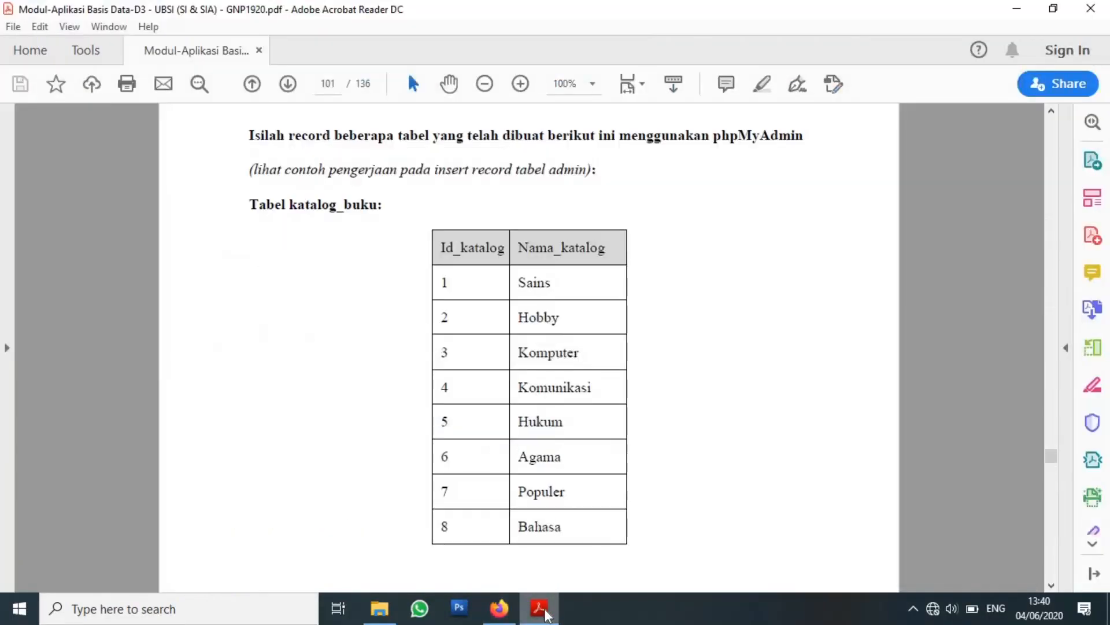
pyautogui.click(540, 608)
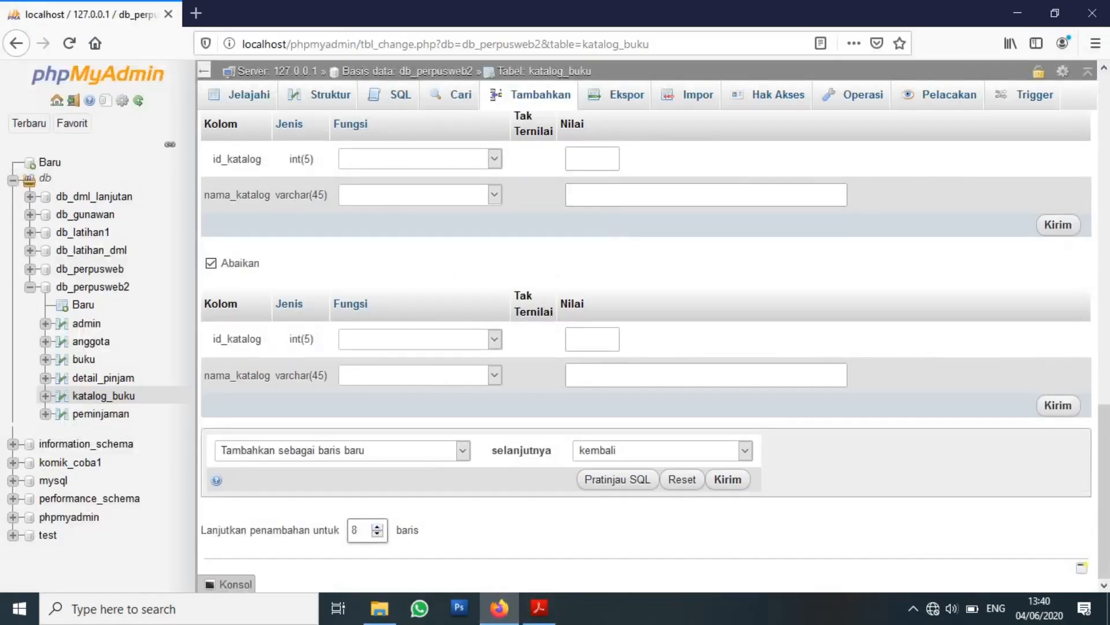
pyautogui.moveTo(1109, 449); pyautogui.dragTo(1109, 344)
# Enter 'agama' and 'bahasa' in the remaining nama_katalog fields and submit all eight rows.
pyautogui.click(706, 348)
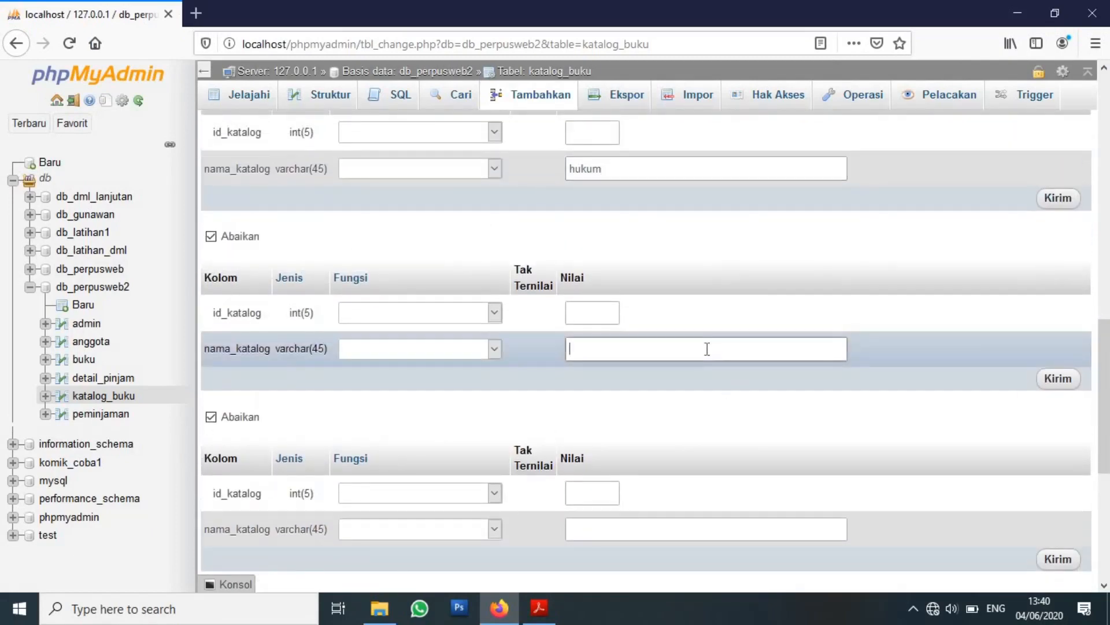
pyautogui.write('agama')
pyautogui.click(661, 530)
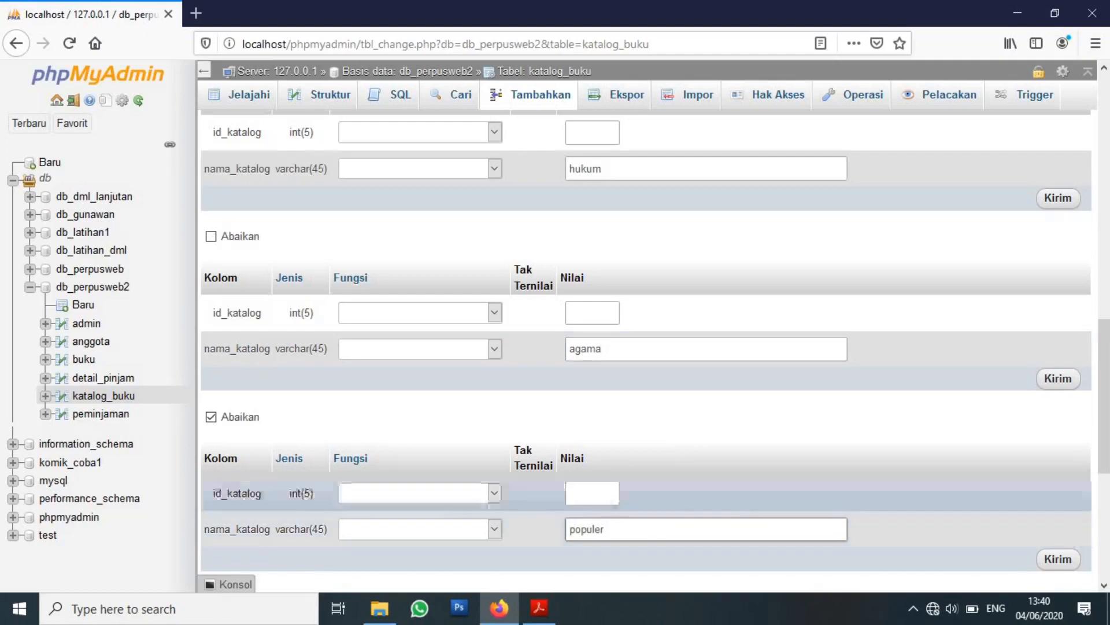
pyautogui.scroll(-3, 748, 471)
pyautogui.click(730, 494)
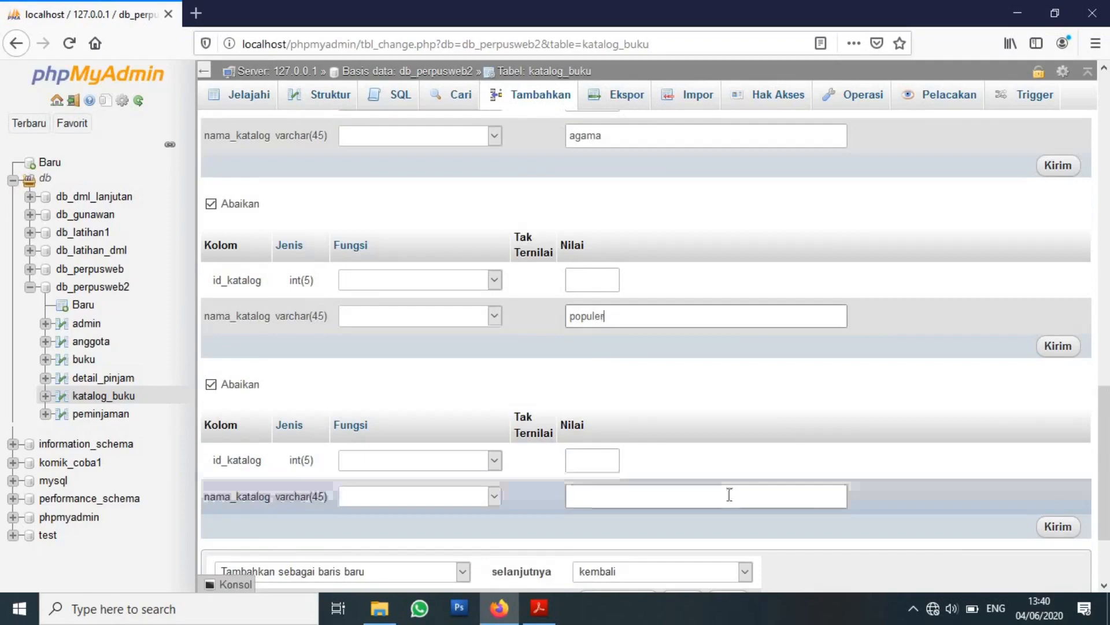
pyautogui.write('bahasa')
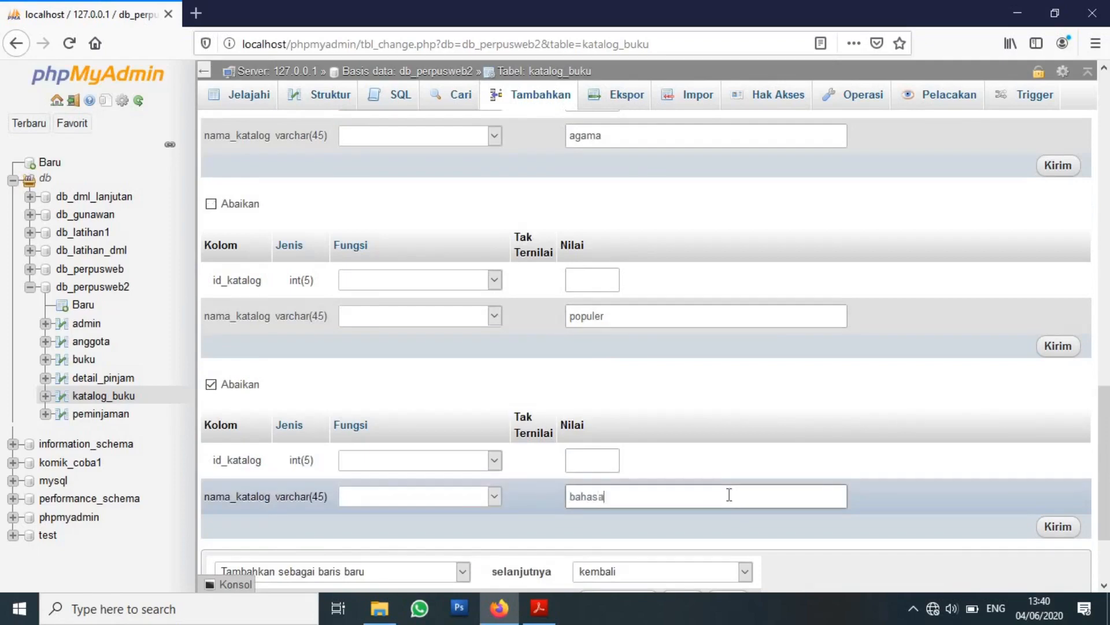
pyautogui.scroll(-1, 936, 480)
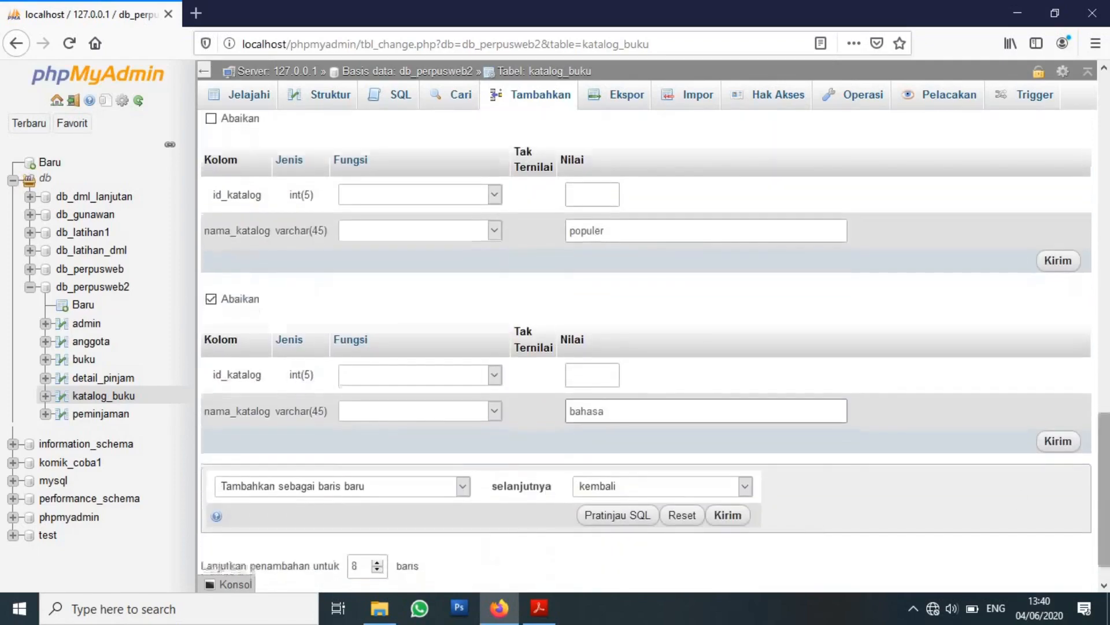
pyautogui.click(734, 518)
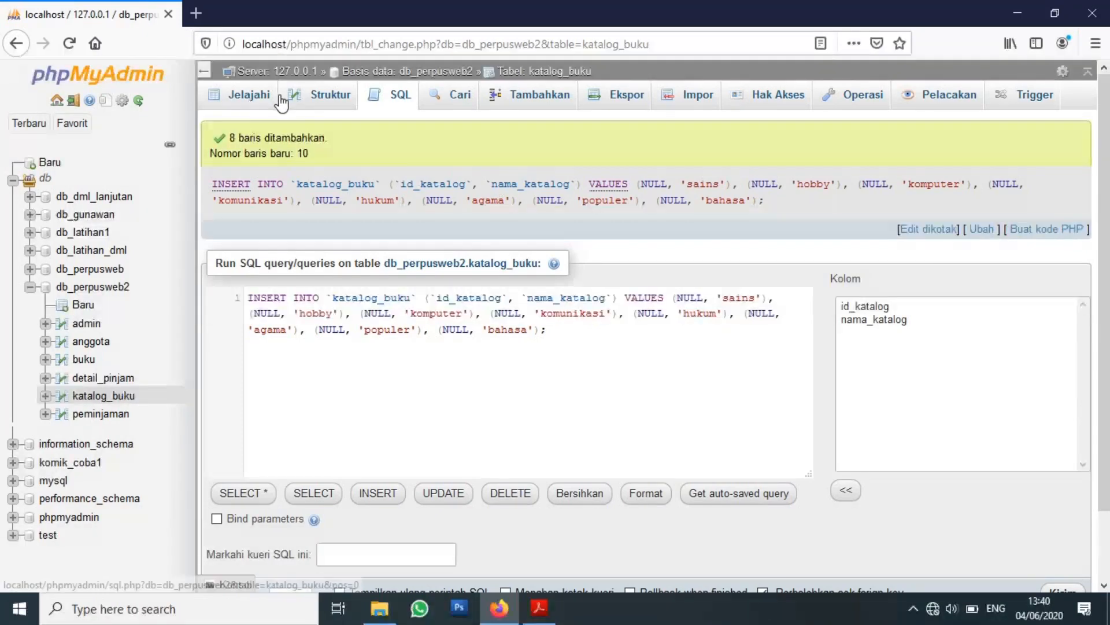
# Browse katalog_buku and scroll through its eight rows, id_katalog 3 to 10.
pyautogui.click(256, 100)
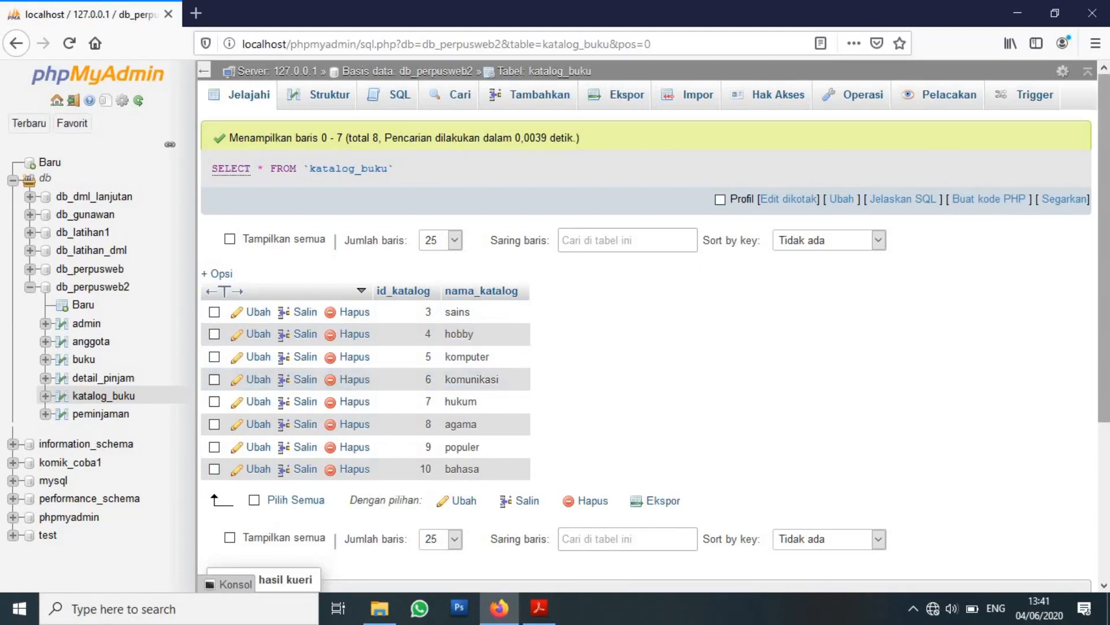
pyautogui.scroll(-1, 653, 333)
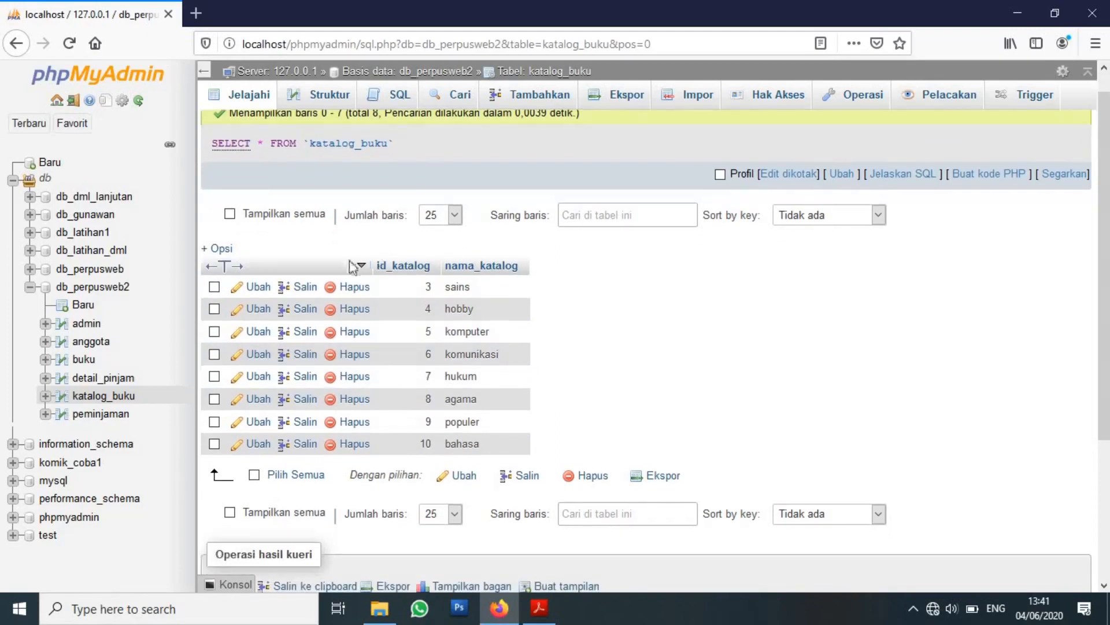
pyautogui.scroll(-1, 654, 347)
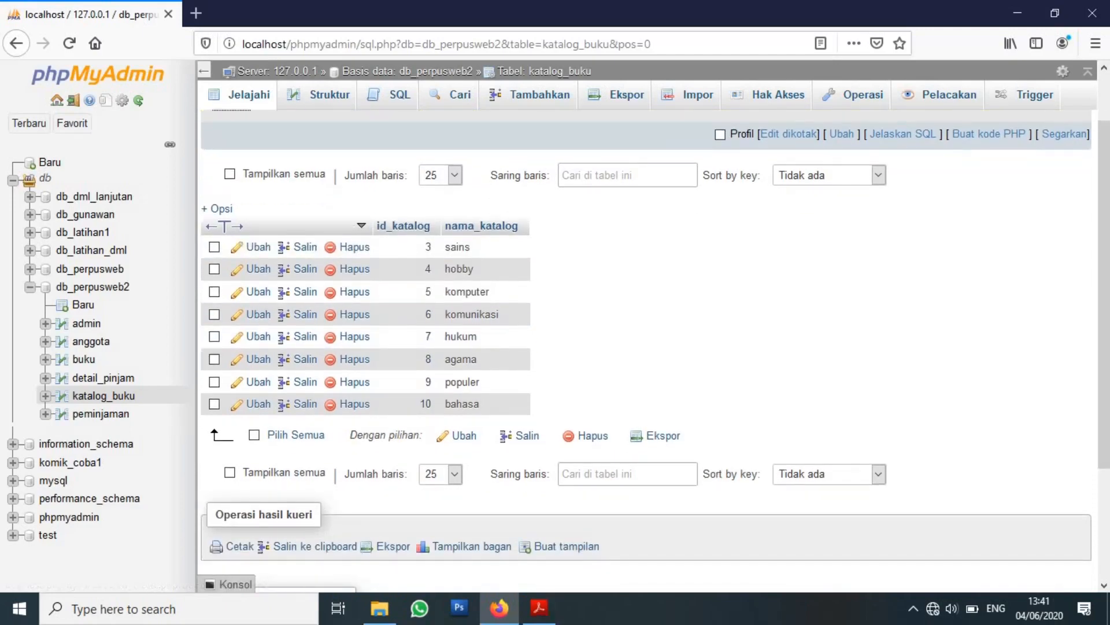
pyautogui.click(539, 607)
pyautogui.scroll(-3, 528, 347)
pyautogui.scroll(-10, 528, 347)
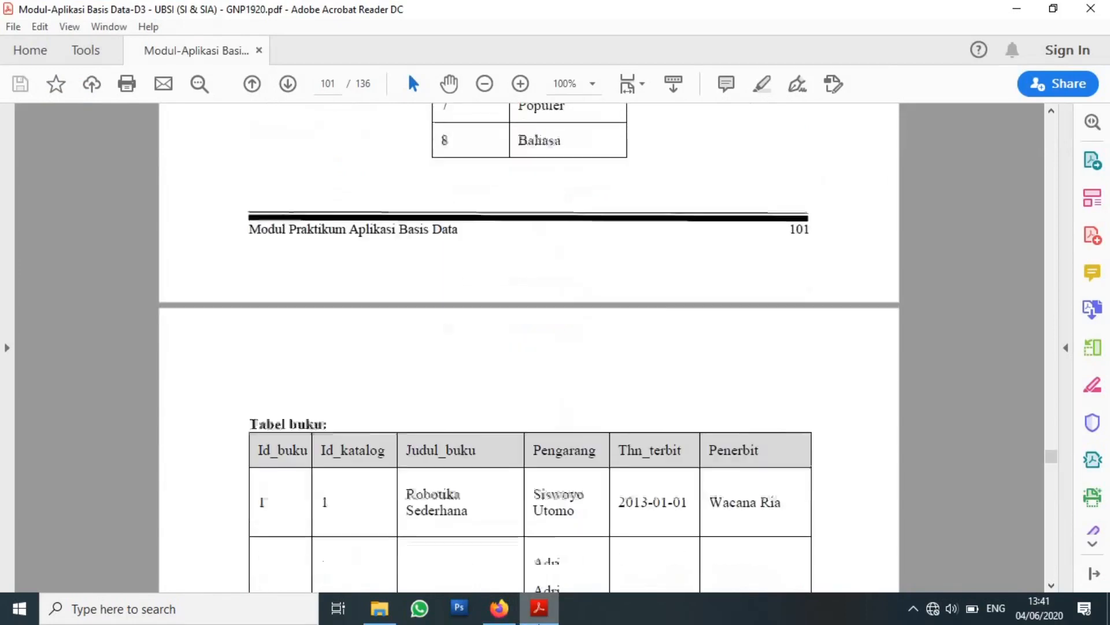
pyautogui.scroll(-3, 528, 347)
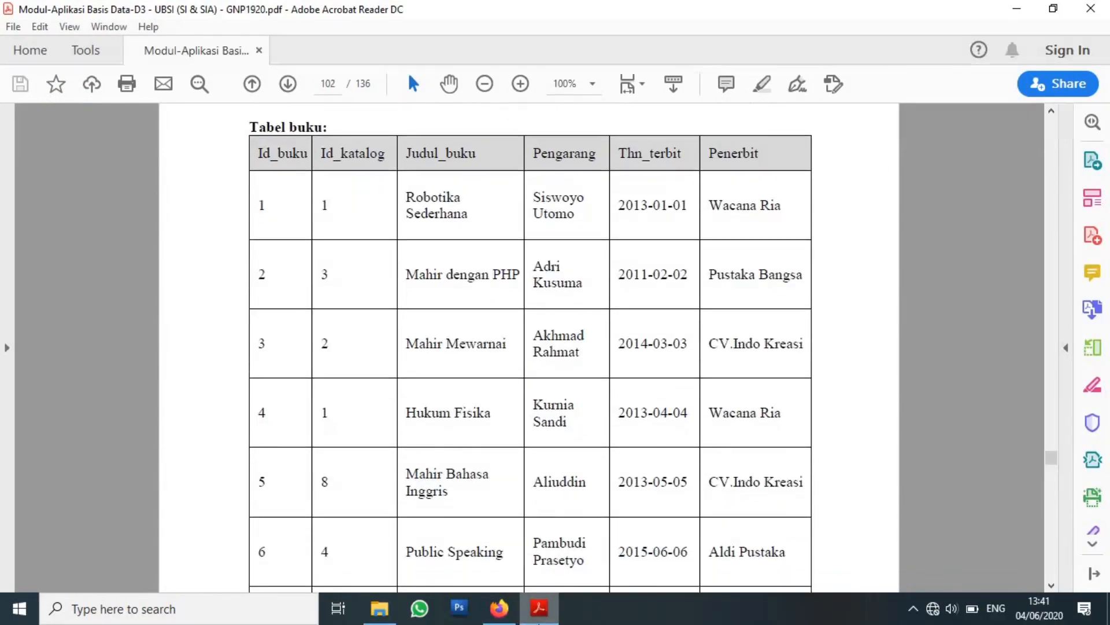
pyautogui.scroll(-4, 528, 347)
pyautogui.scroll(-4, 528, 347)
pyautogui.scroll(4, 528, 347)
pyautogui.scroll(2, 528, 347)
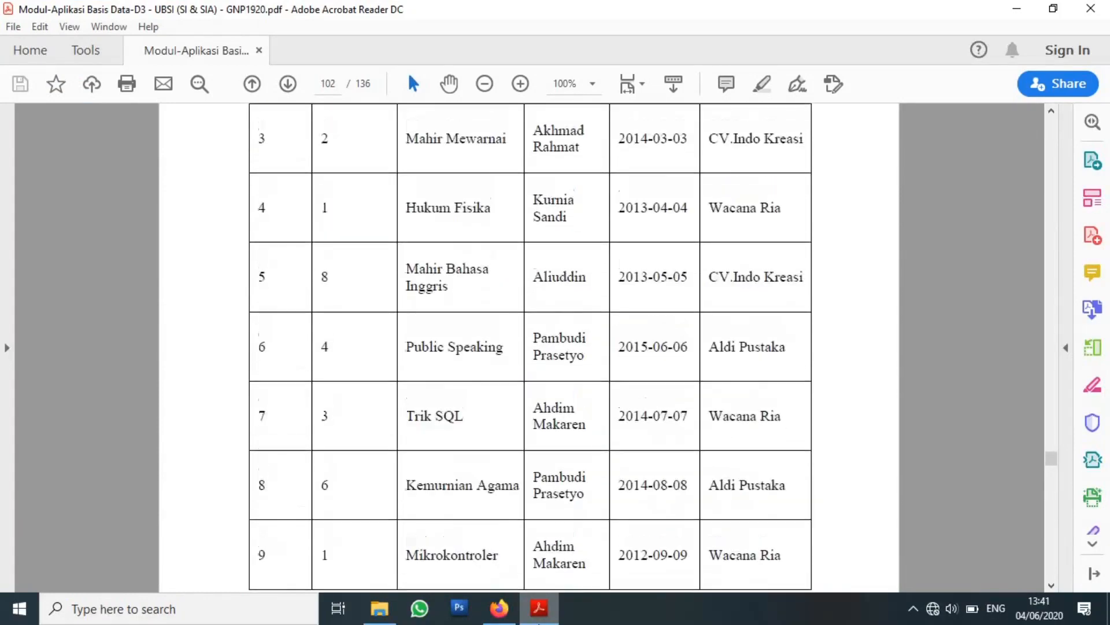
pyautogui.scroll(3, 528, 347)
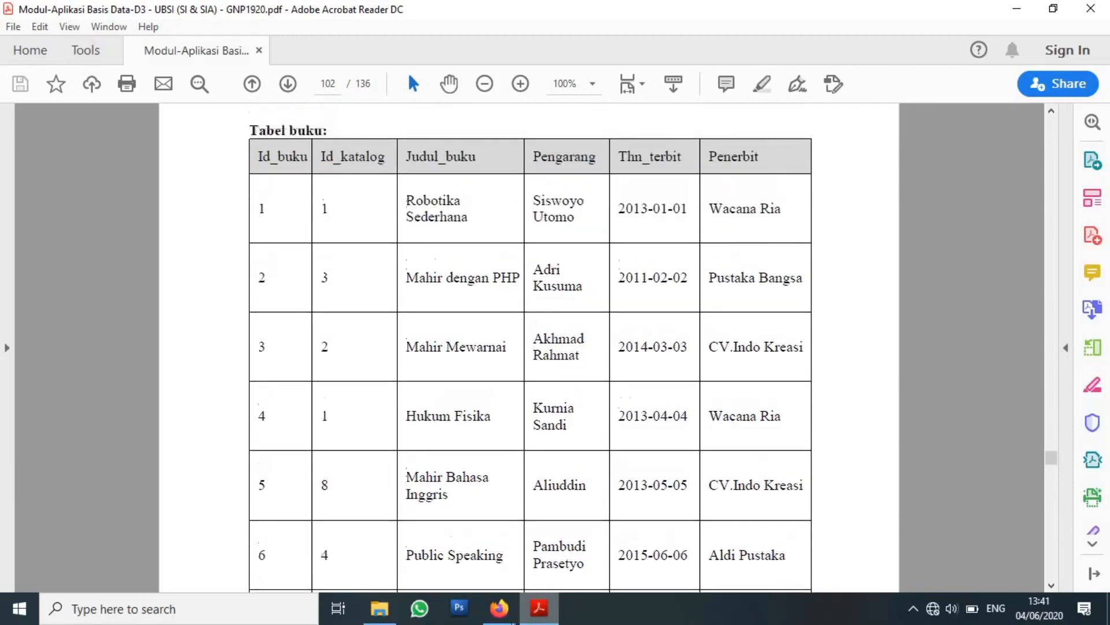
pyautogui.click(499, 607)
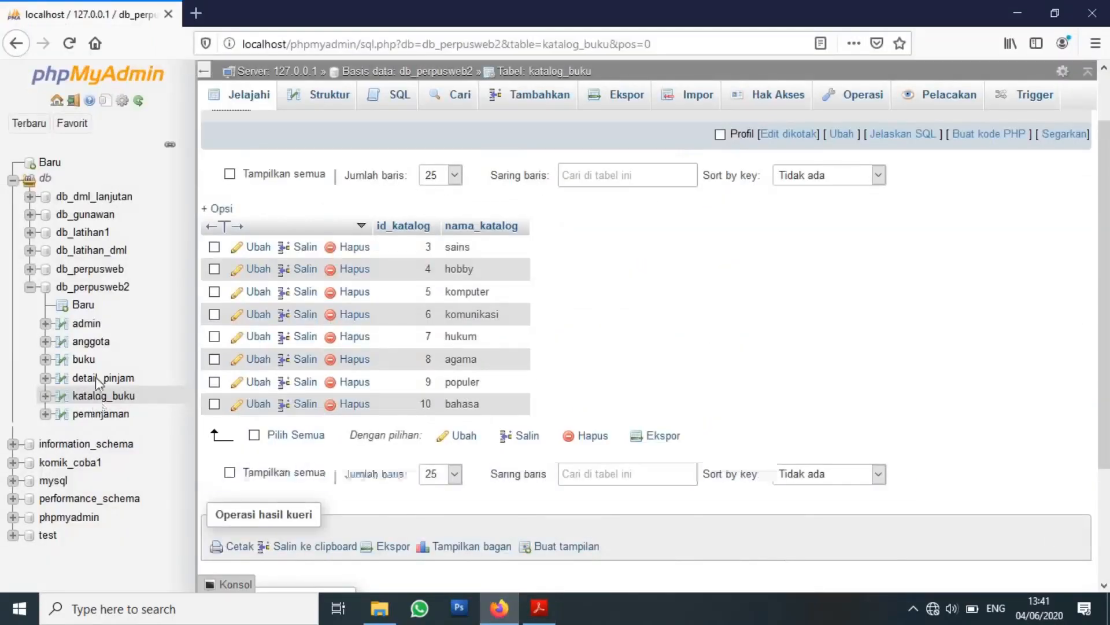
# Open the buku insert form, check the book records in the PDF, and begin at id_katalog.
pyautogui.click(83, 364)
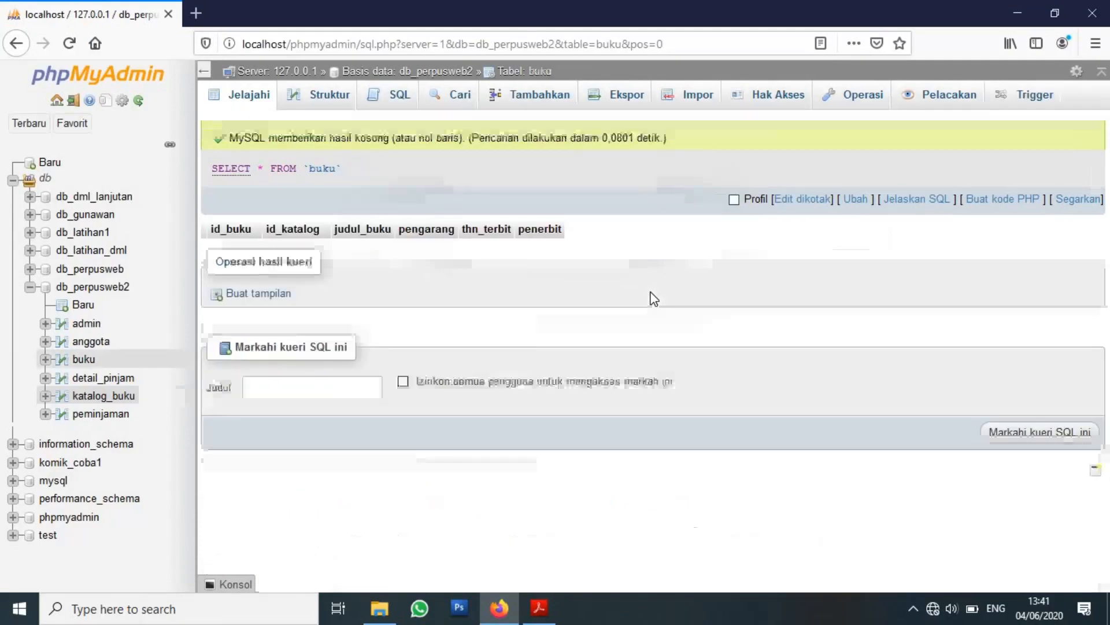
pyautogui.click(536, 99)
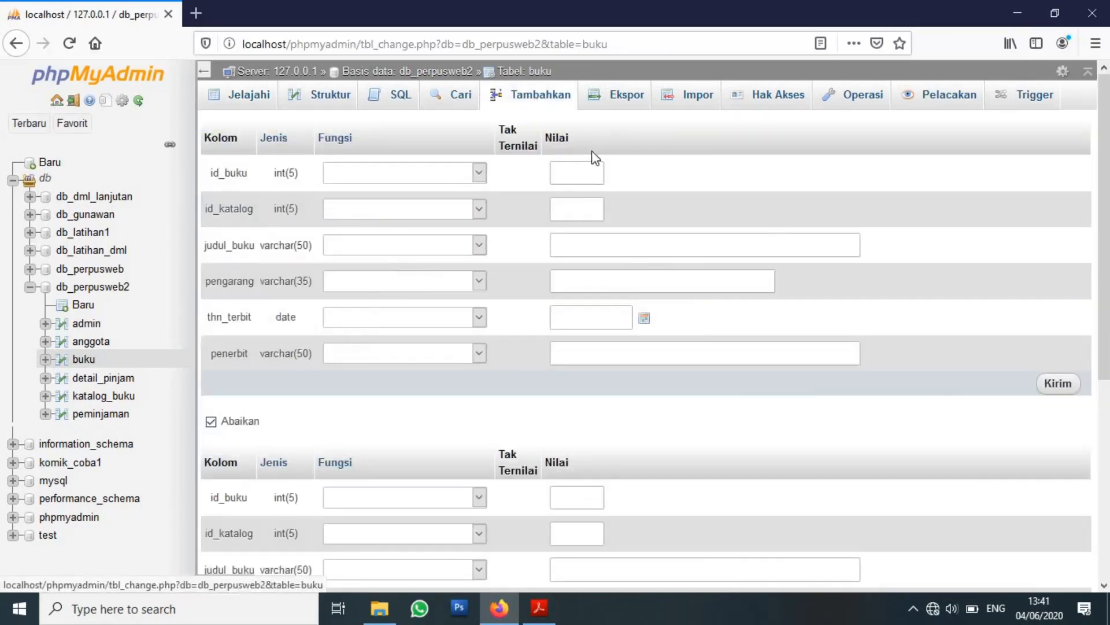
pyautogui.click(539, 609)
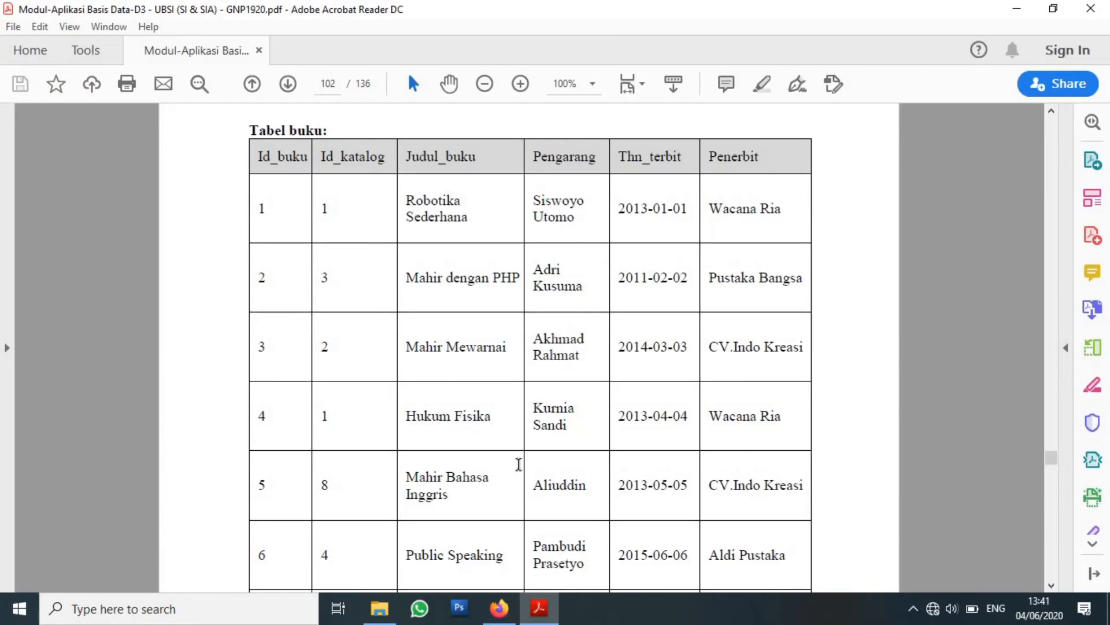
pyautogui.click(499, 609)
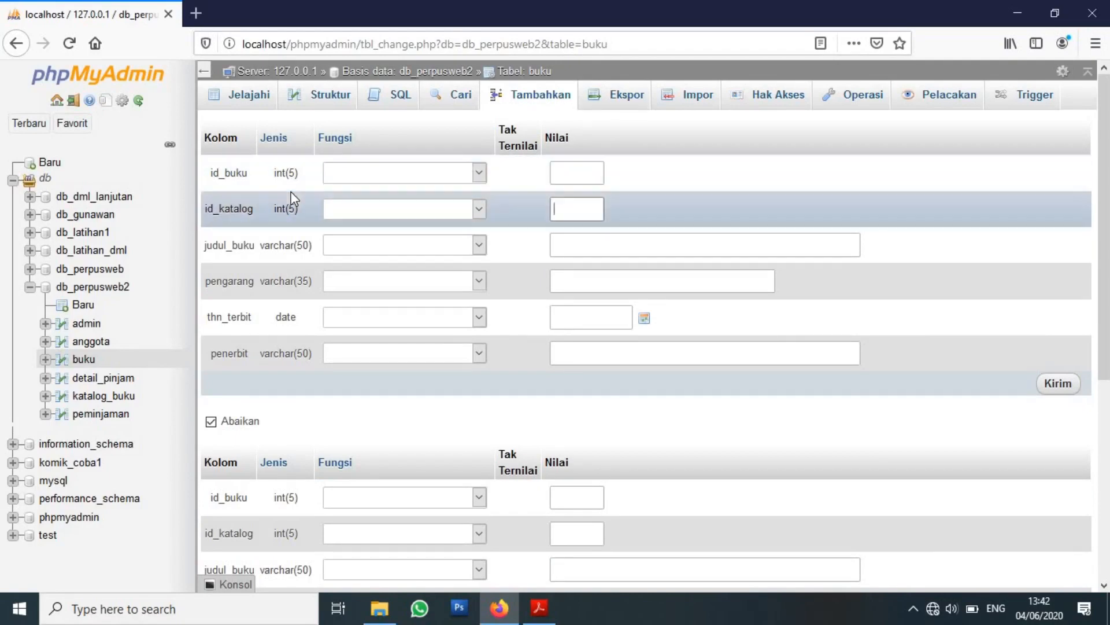
pyautogui.click(583, 205)
# Check the buku table structure, return to its insert form, and bring up the PDF's buku records.
pyautogui.click(328, 103)
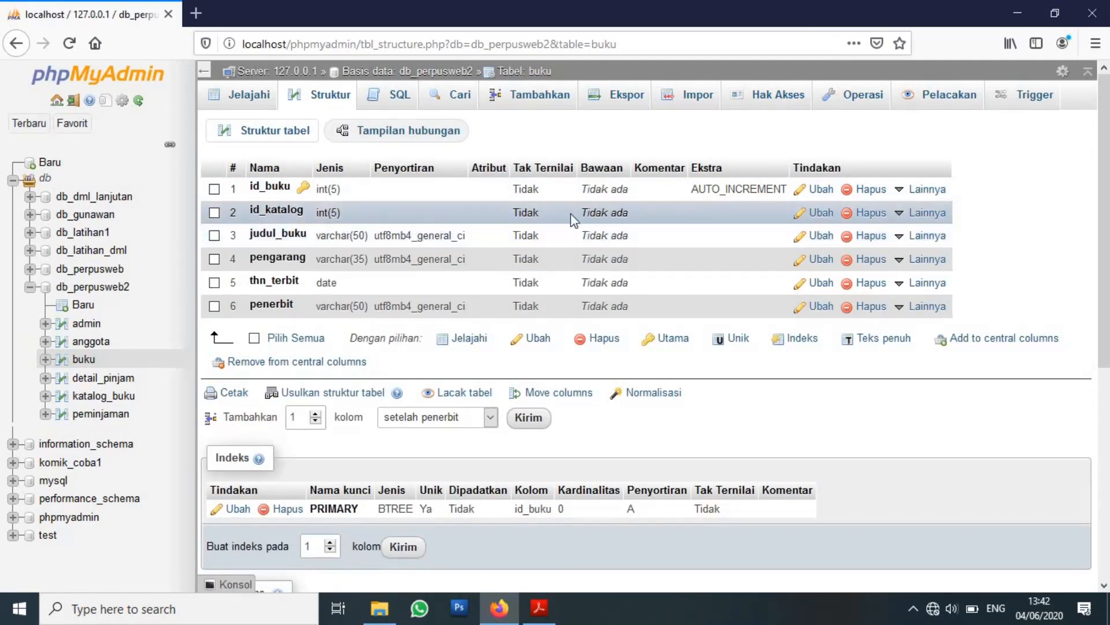
pyautogui.click(524, 107)
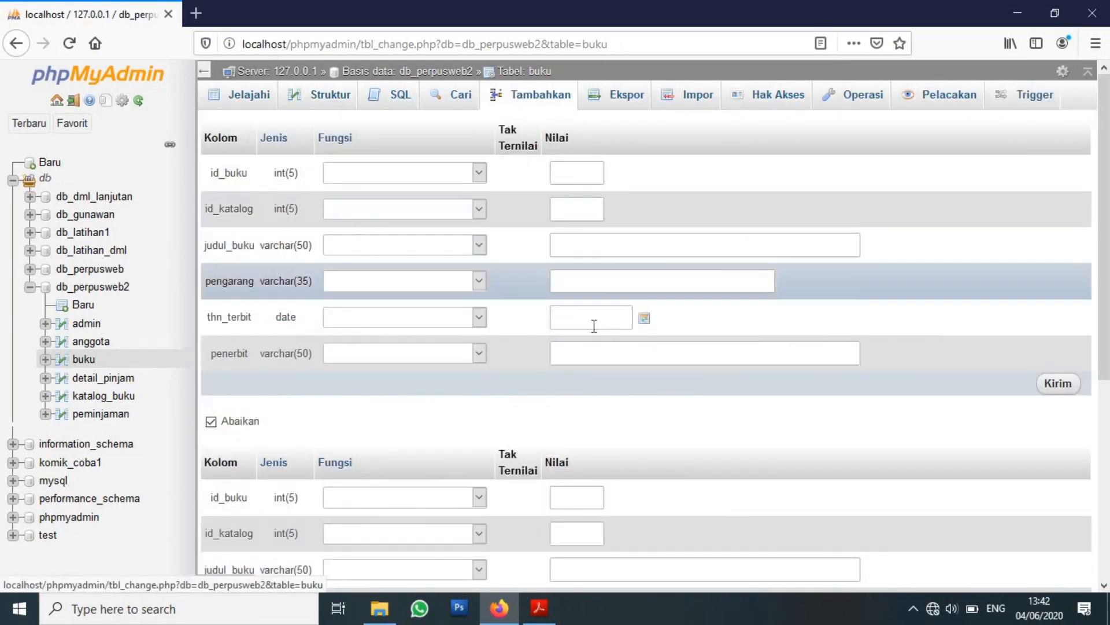
pyautogui.click(552, 606)
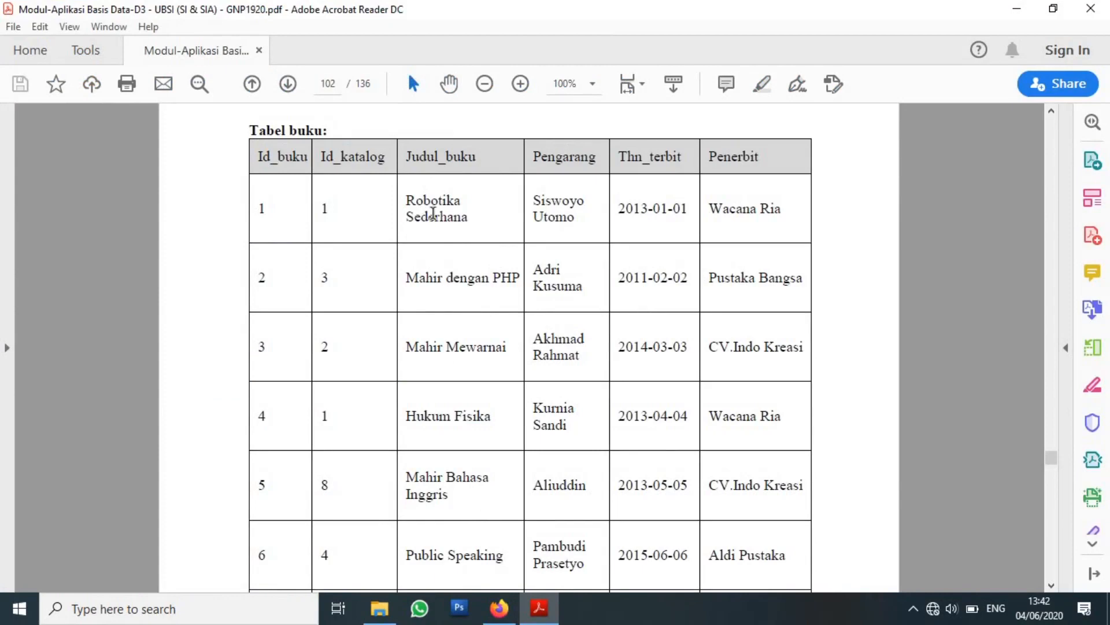
pyautogui.click(1052, 586)
pyautogui.click(1052, 586)
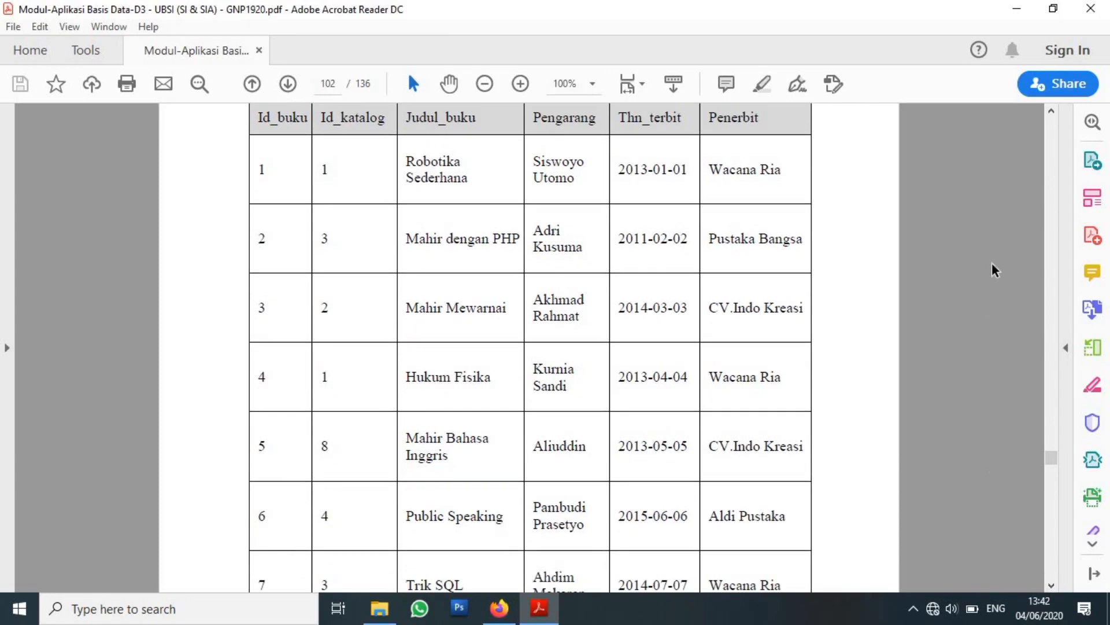
pyautogui.click(1052, 115)
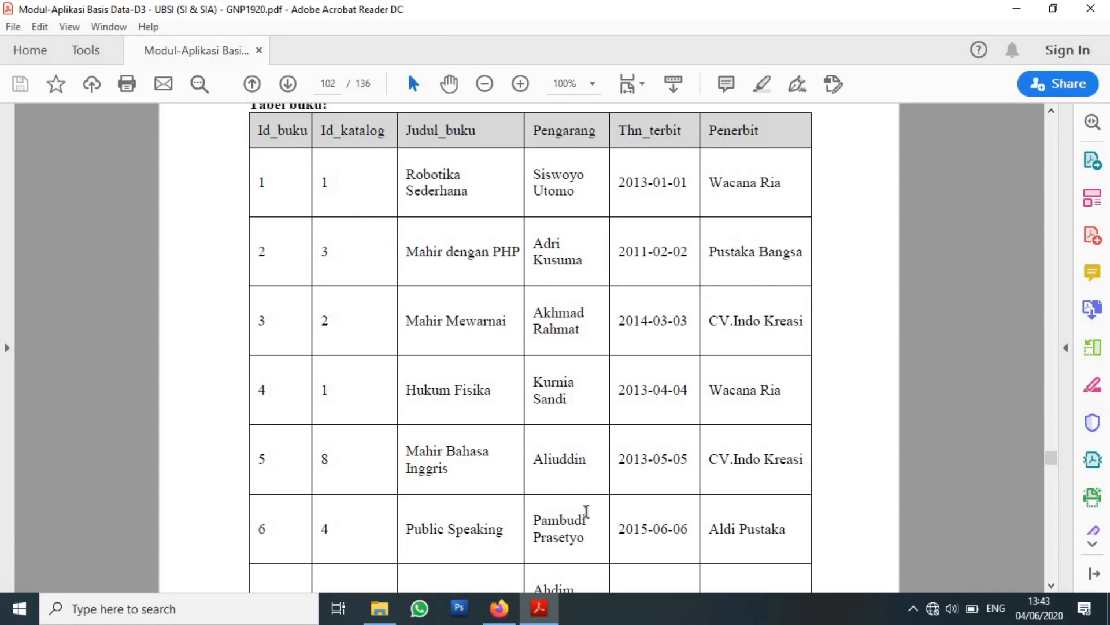
# Restore the PDF and browser from full screen and narrow the browser beside the PDF.
pyautogui.click(1053, 8)
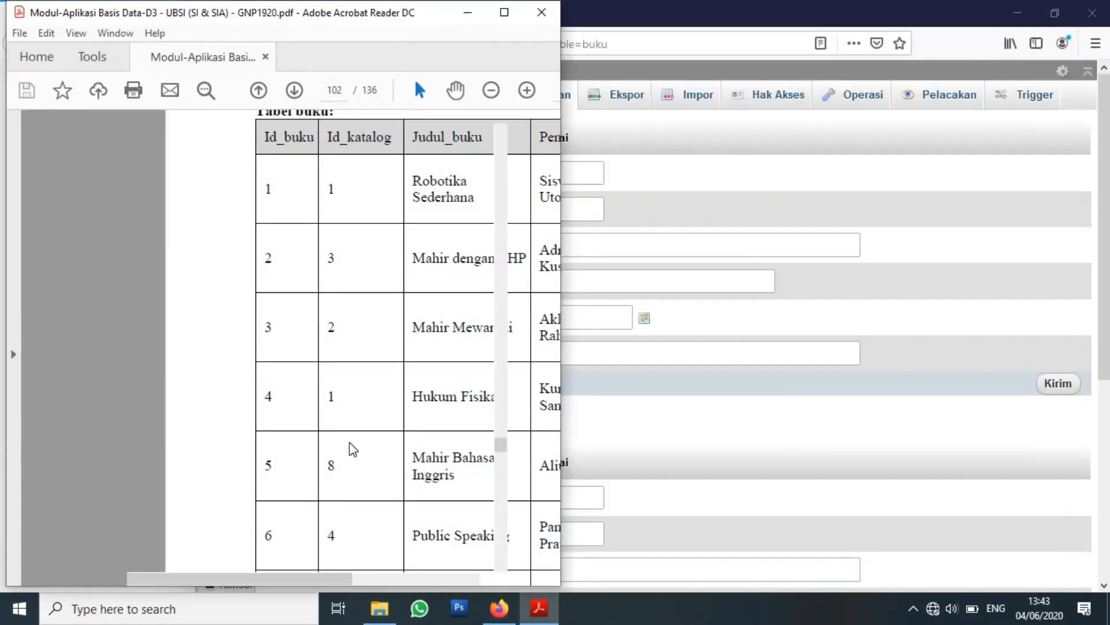
pyautogui.moveTo(294, 576); pyautogui.dragTo(342, 577)
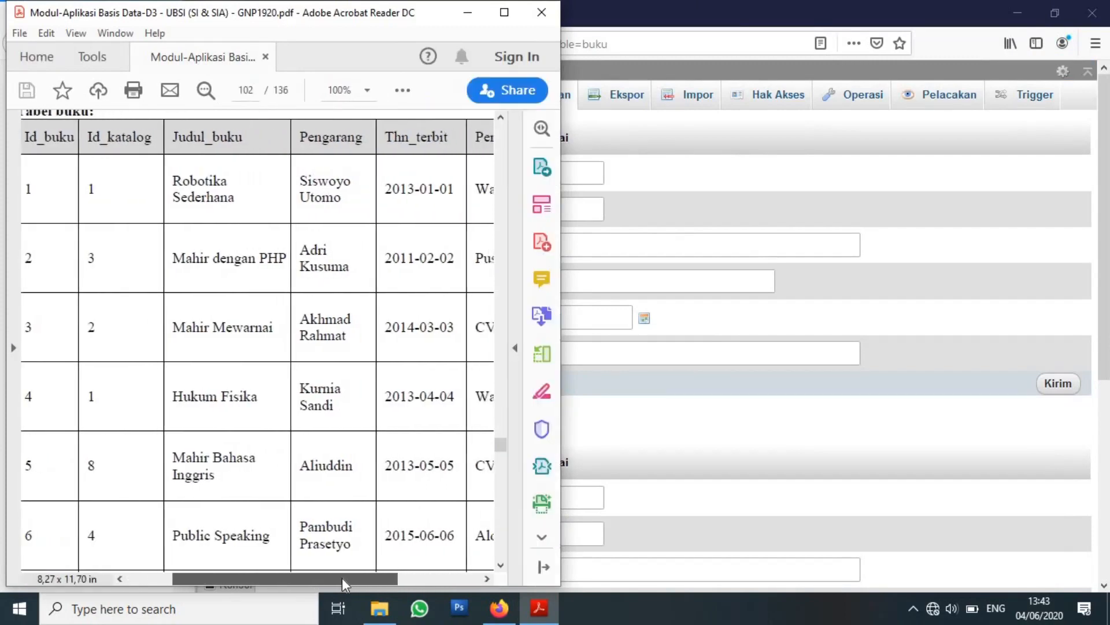
pyautogui.click(739, 1)
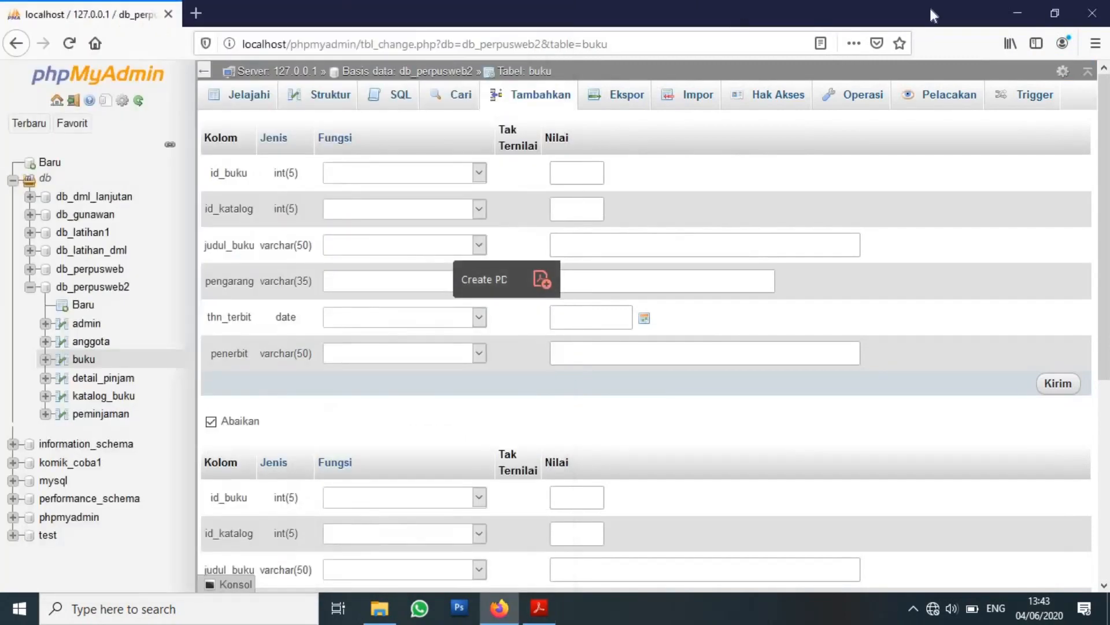
pyautogui.click(1054, 13)
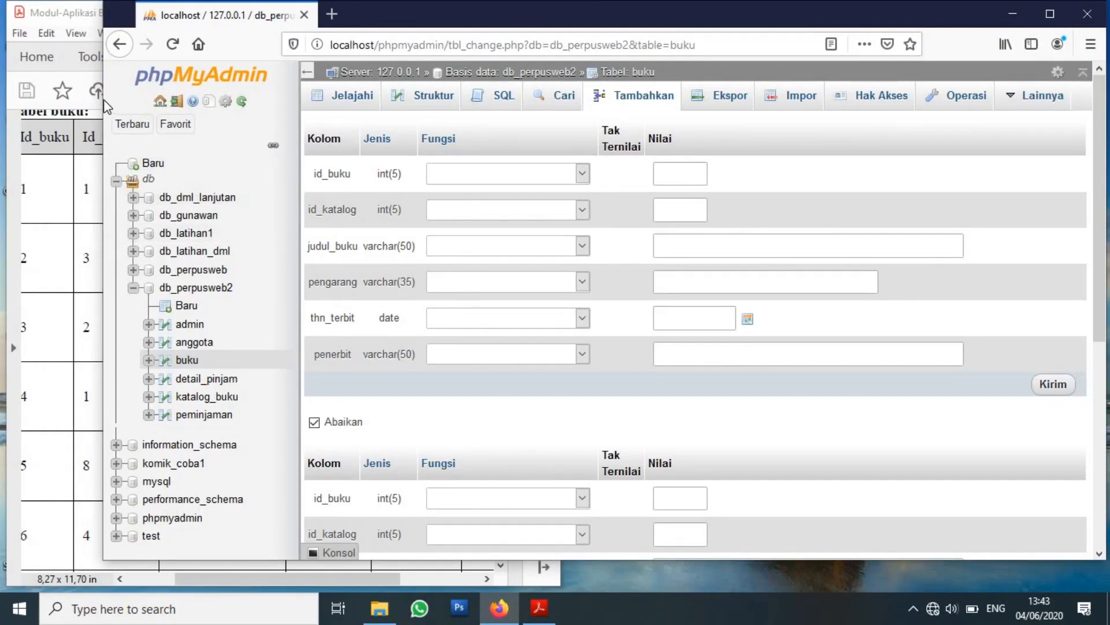
pyautogui.moveTo(107, 107); pyautogui.dragTo(399, 123)
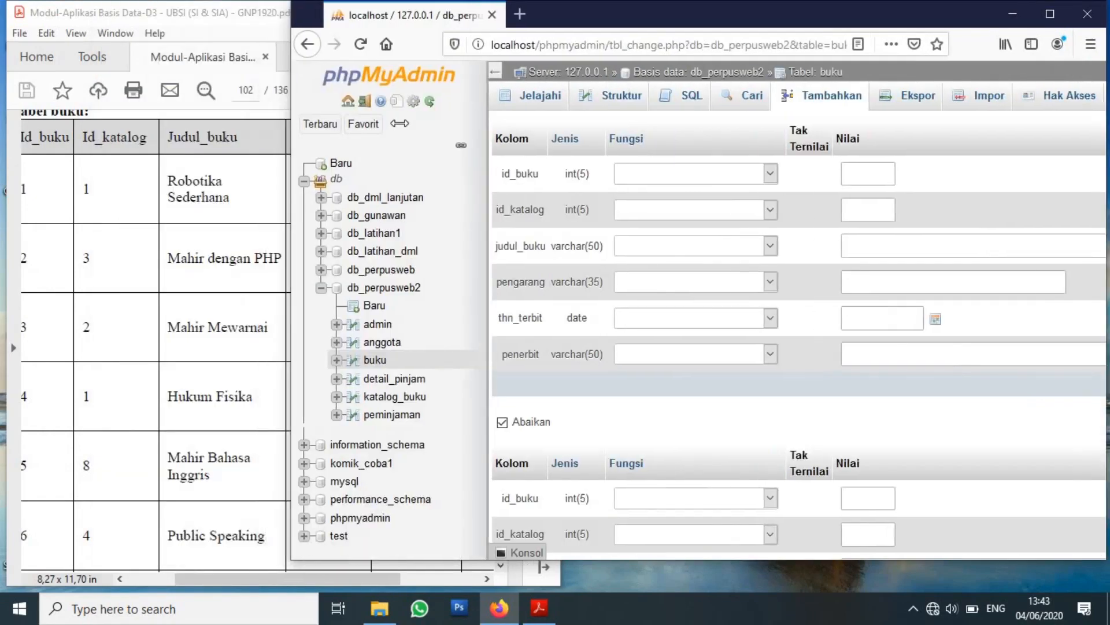
pyautogui.moveTo(292, 123); pyautogui.dragTo(456, 123)
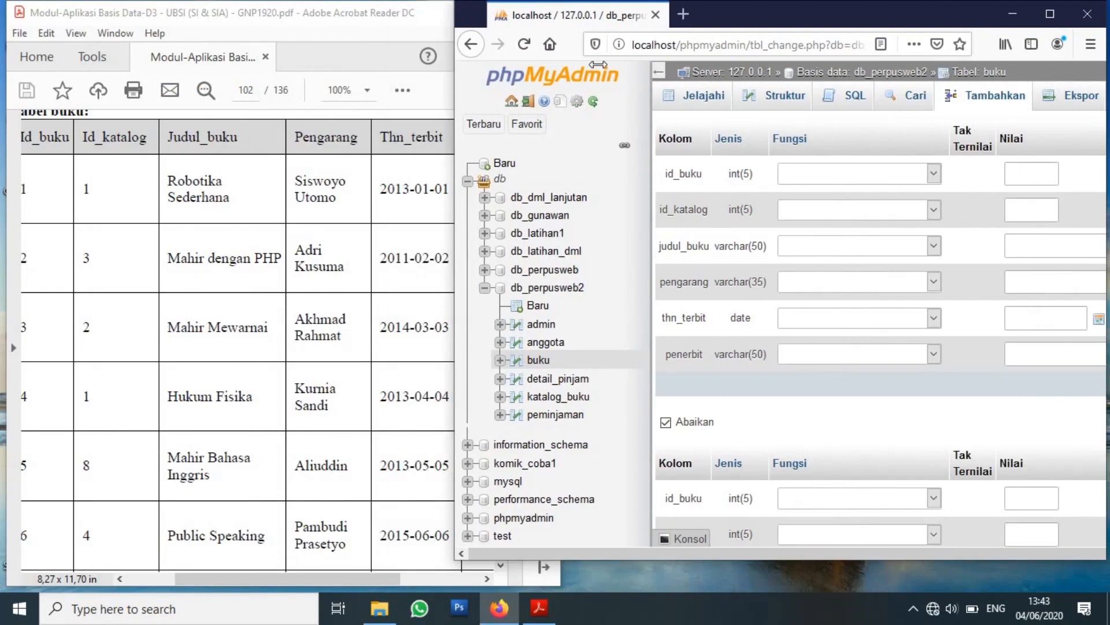
# Collapse the navigation panel and reposition the browser so the buku value fields sit beside the PDF.
pyautogui.click(660, 73)
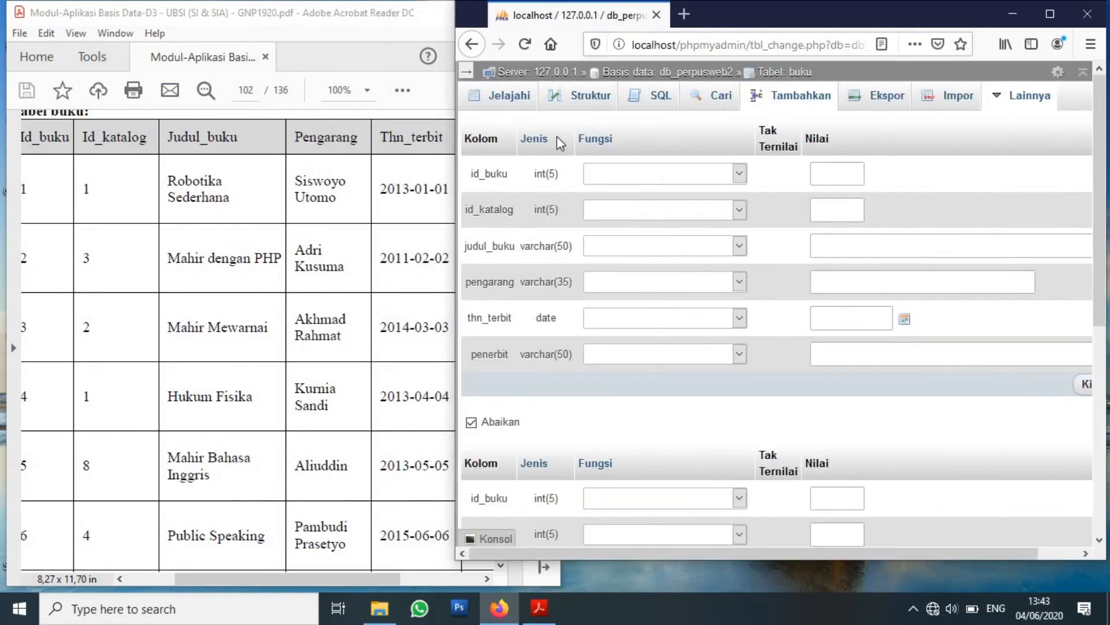
pyautogui.moveTo(757, 20); pyautogui.dragTo(841, 27)
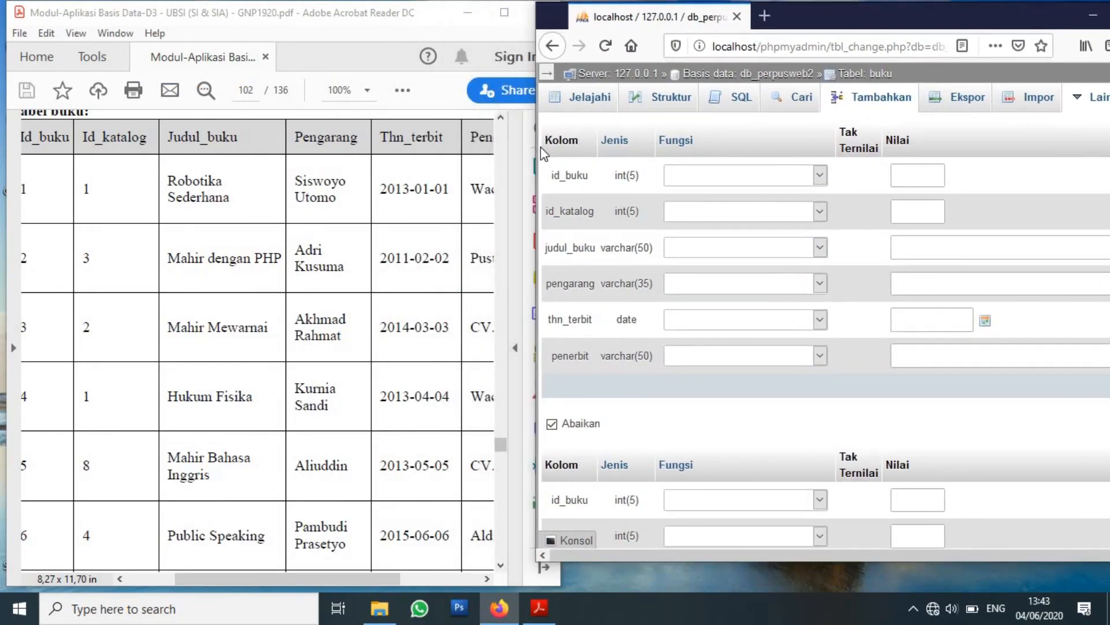
pyautogui.moveTo(535, 147); pyautogui.dragTo(617, 165)
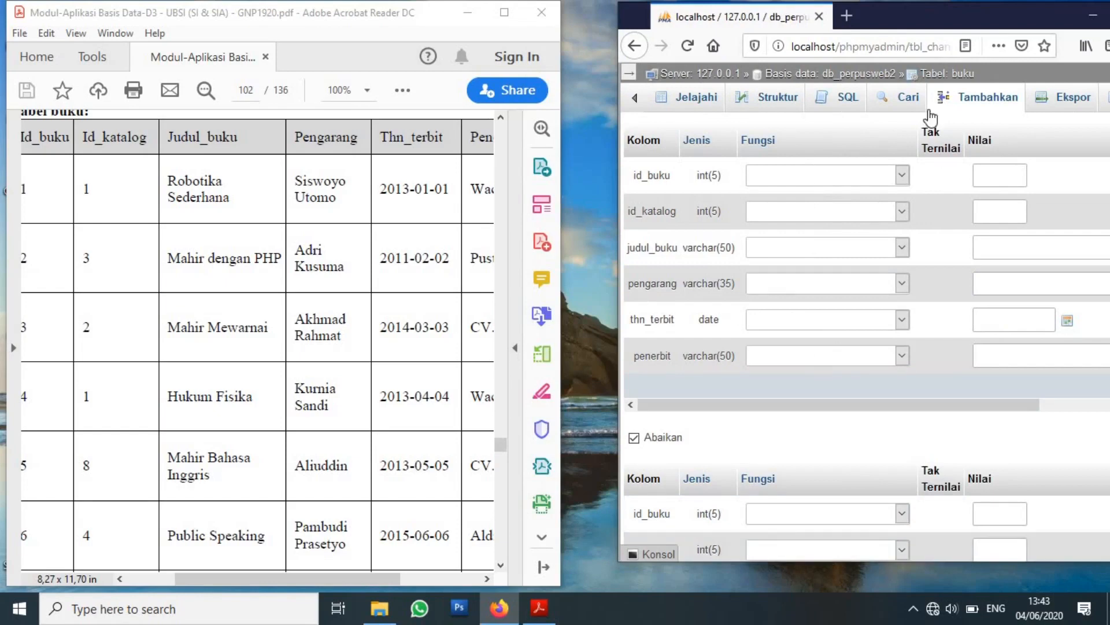
pyautogui.moveTo(758, 404); pyautogui.dragTo(883, 392)
pyautogui.moveTo(1005, 391); pyautogui.dragTo(1015, 391)
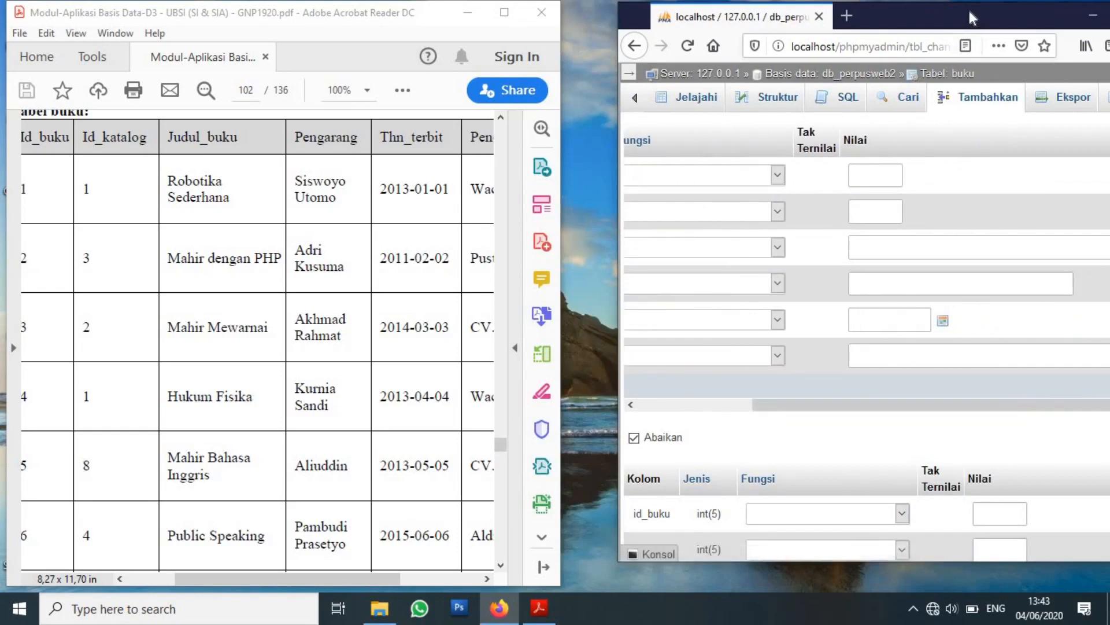
pyautogui.moveTo(969, 11); pyautogui.dragTo(904, 15)
pyautogui.click(803, 179)
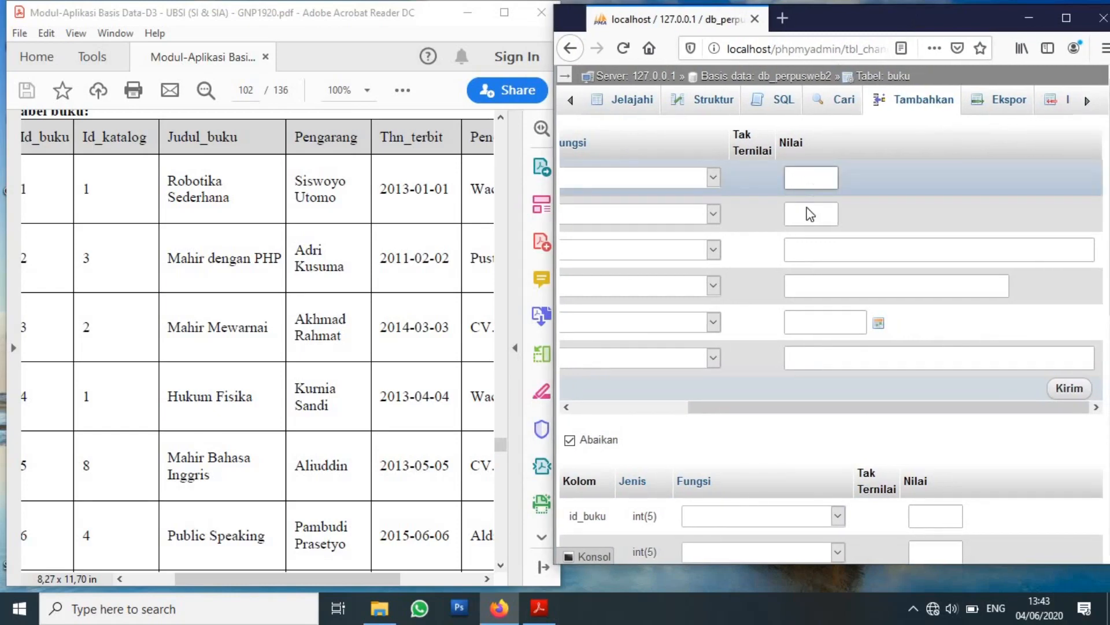
pyautogui.click(809, 211)
pyautogui.moveTo(755, 408); pyautogui.dragTo(696, 423)
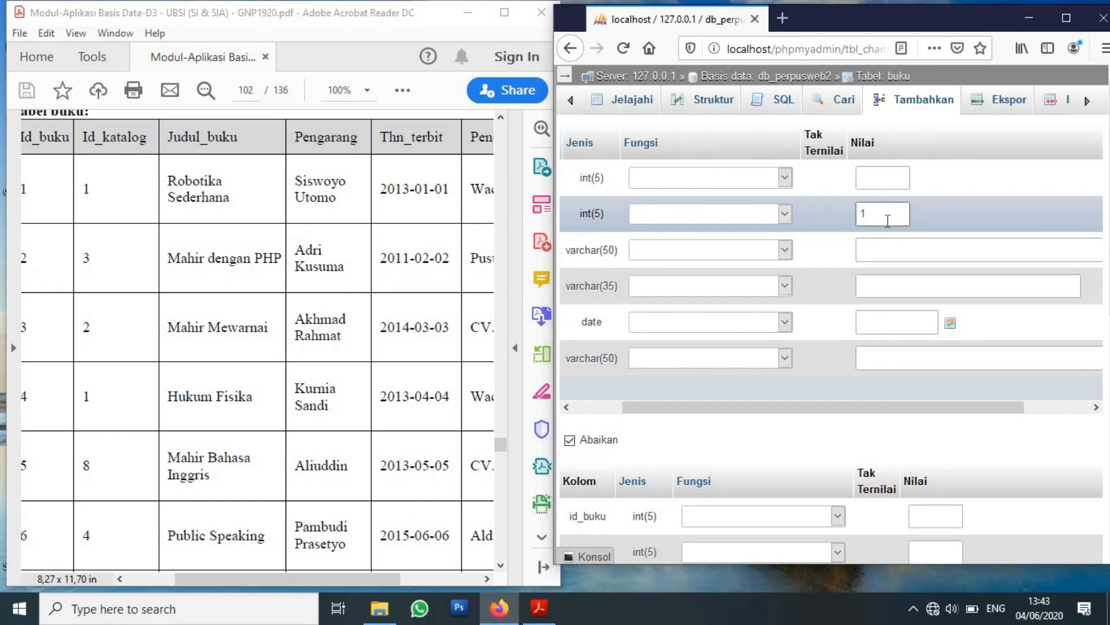
pyautogui.click(888, 243)
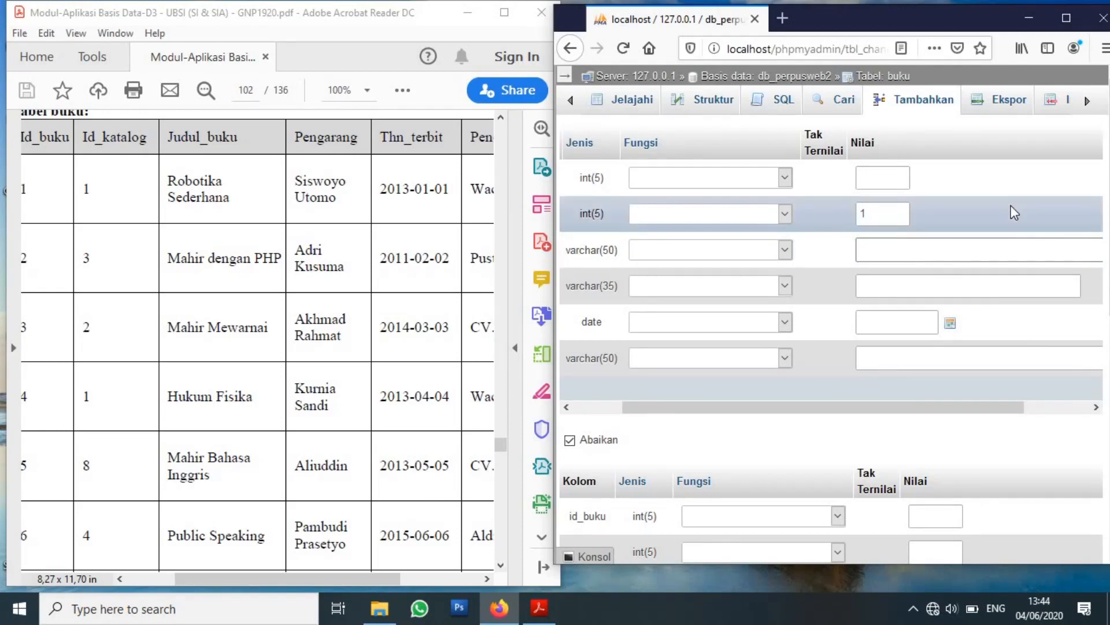
pyautogui.write('robotika sederhana')
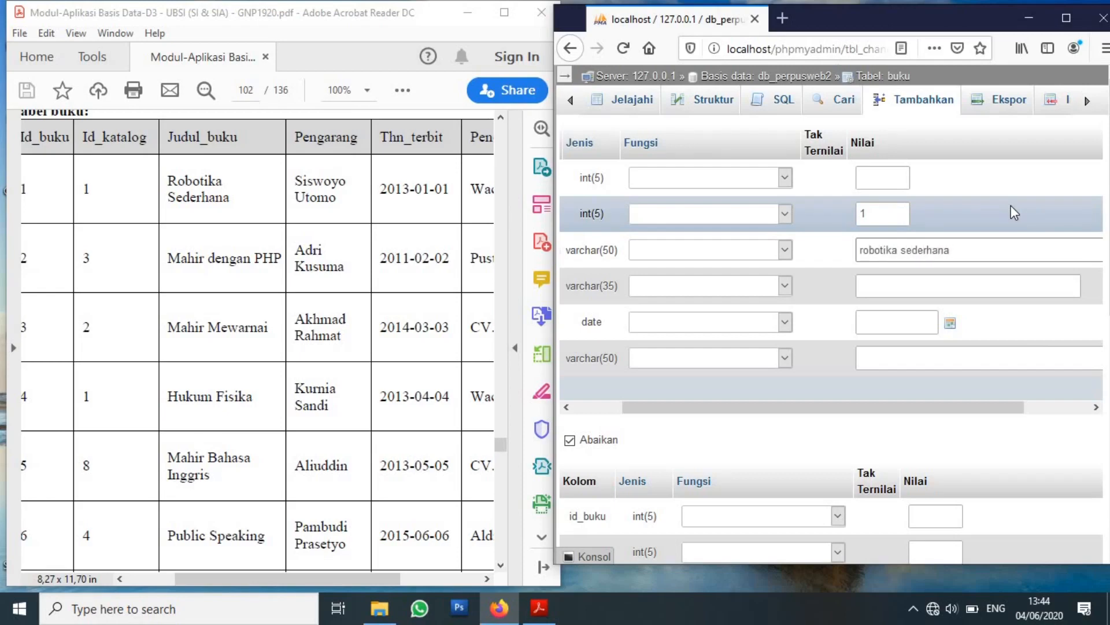
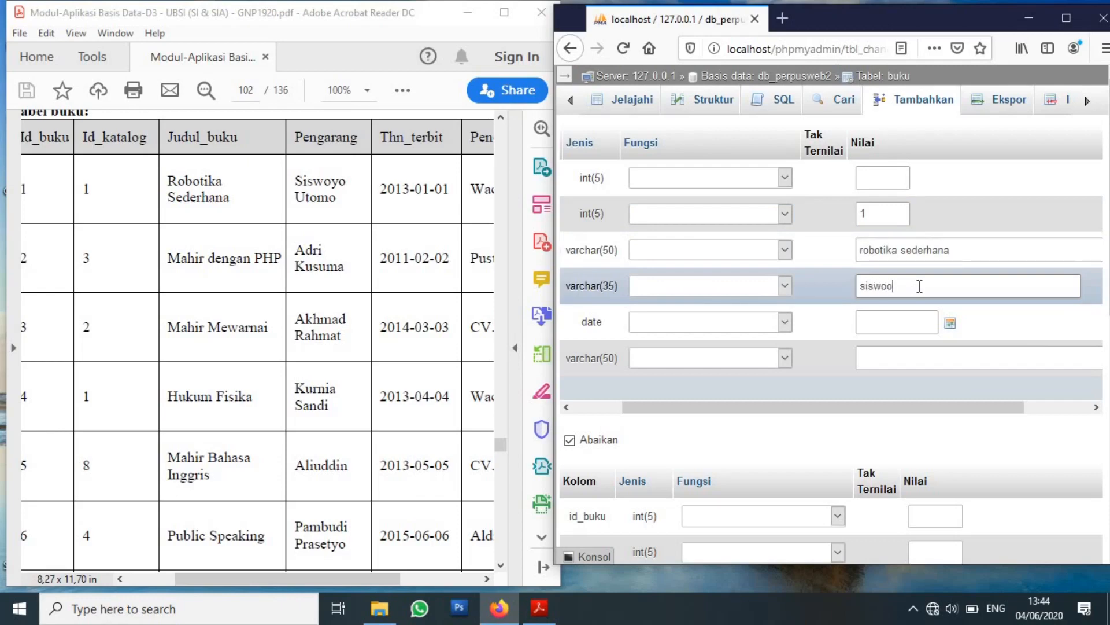
# Set the first row's thn_terbit to 2013-01-01 using the date picker and keyboard edits.
pyautogui.click(918, 318)
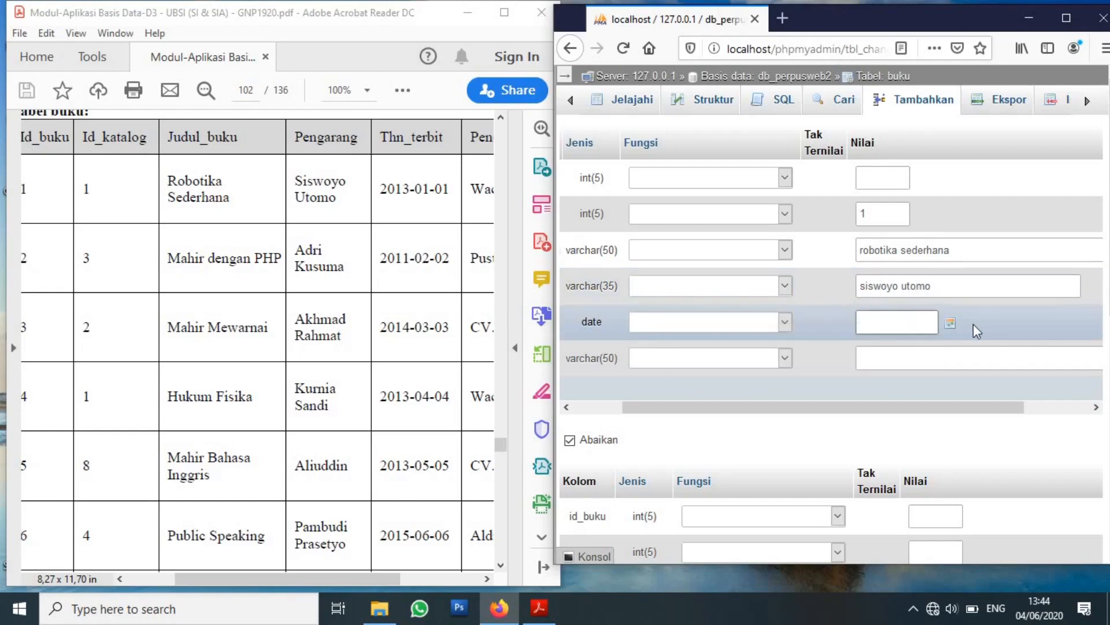
pyautogui.click(953, 325)
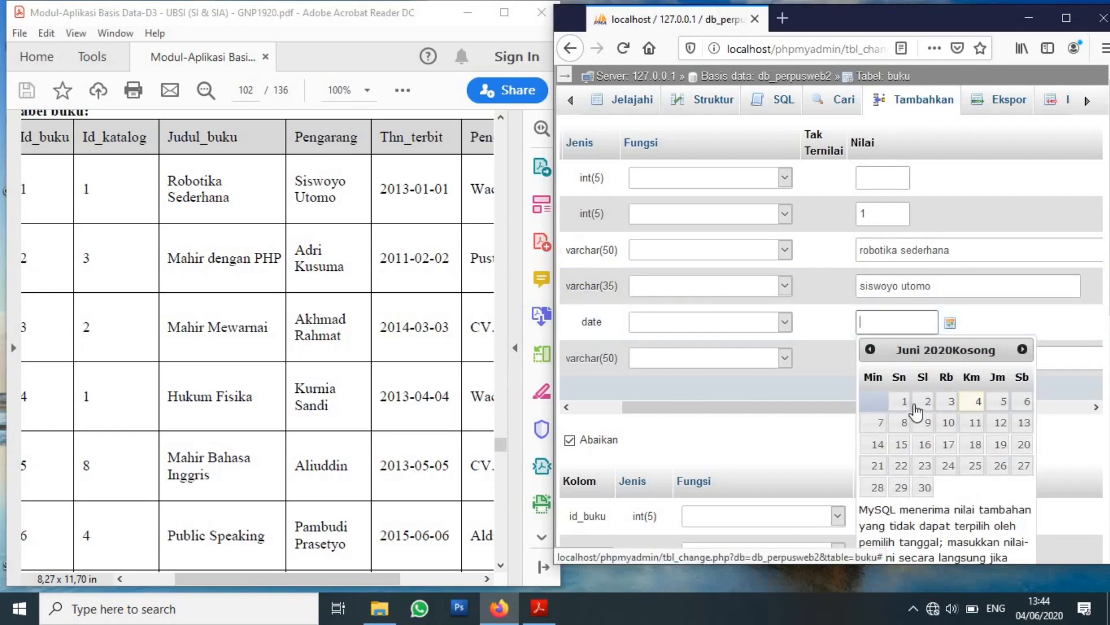
pyautogui.click(872, 353)
pyautogui.click(872, 352)
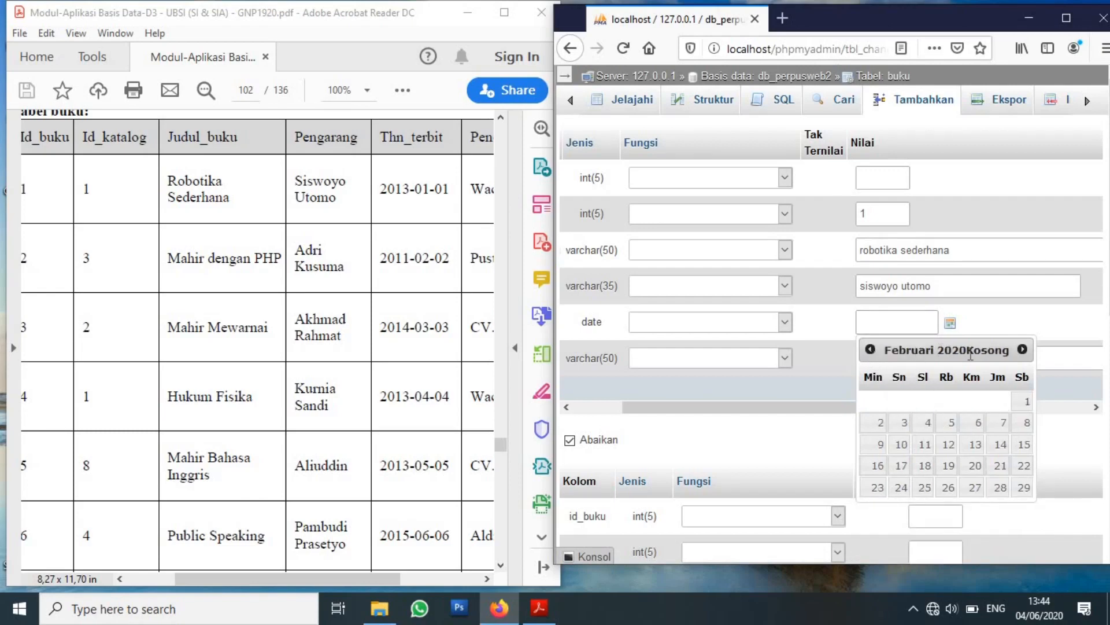
pyautogui.click(900, 330)
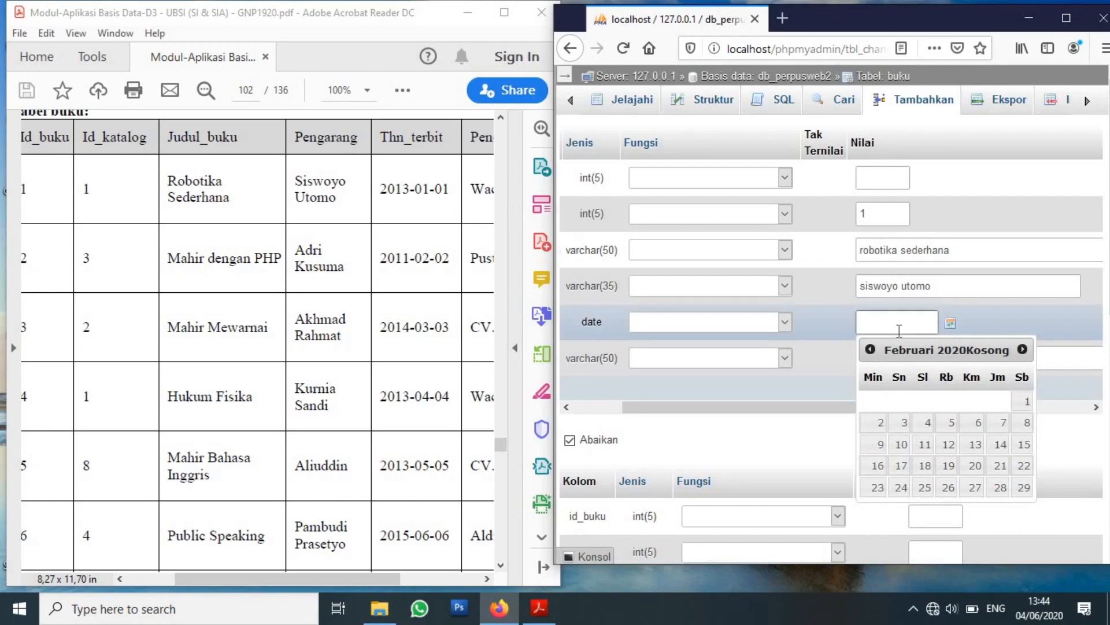
pyautogui.click(906, 423)
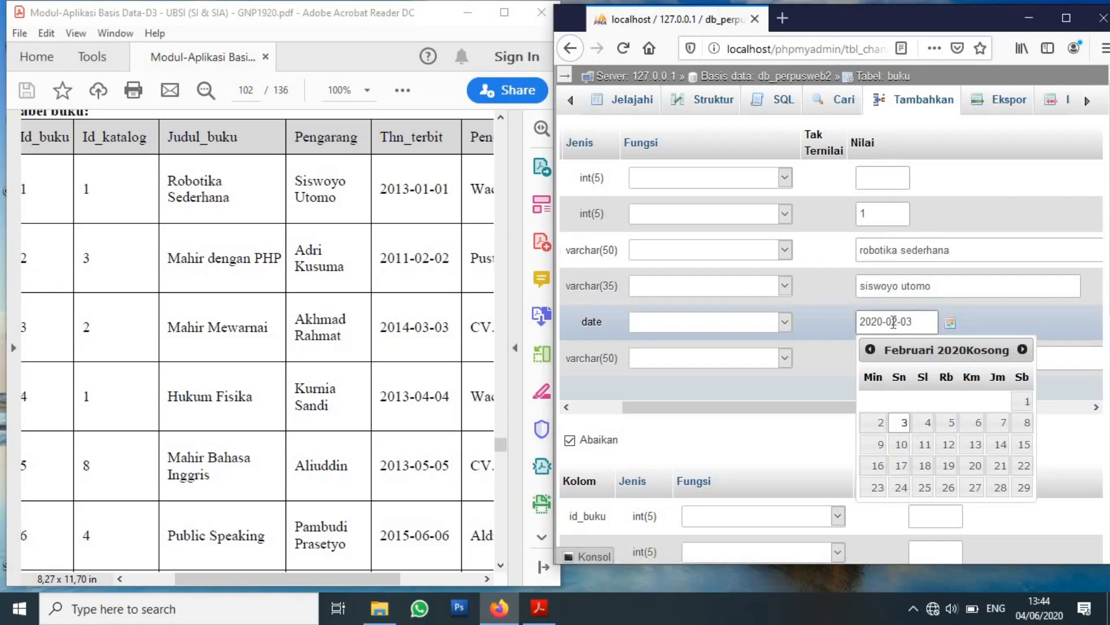
pyautogui.write('13')
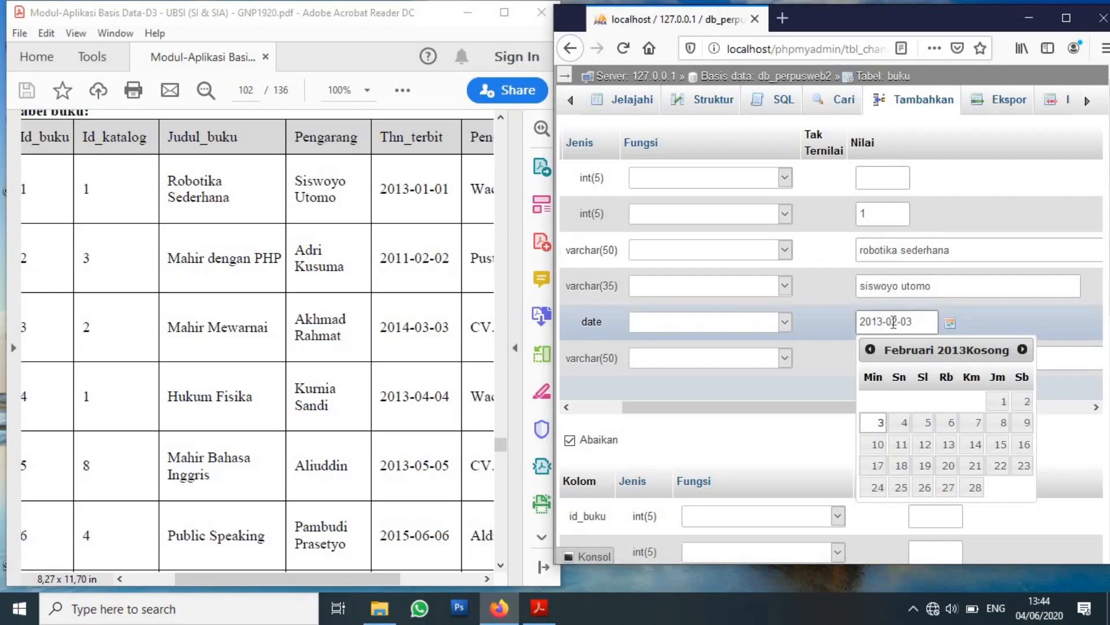
pyautogui.moveTo(899, 322); pyautogui.dragTo(894, 322)
pyautogui.write('1')
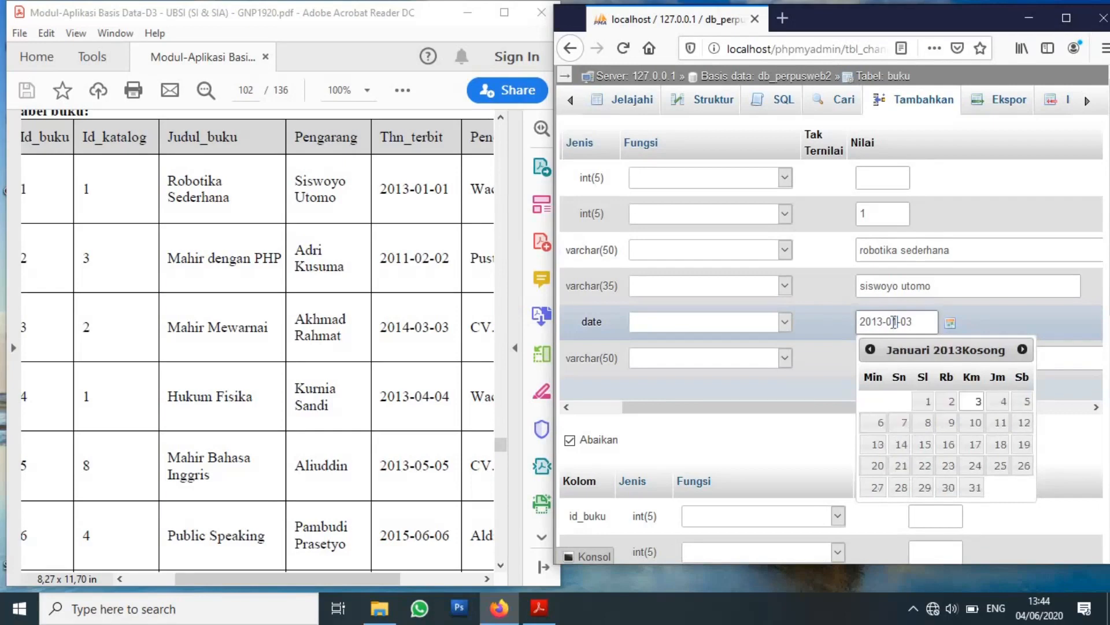
pyautogui.hotkey('shift', 'Right')
pyautogui.write('1')
pyautogui.click(1008, 310)
pyautogui.click(986, 361)
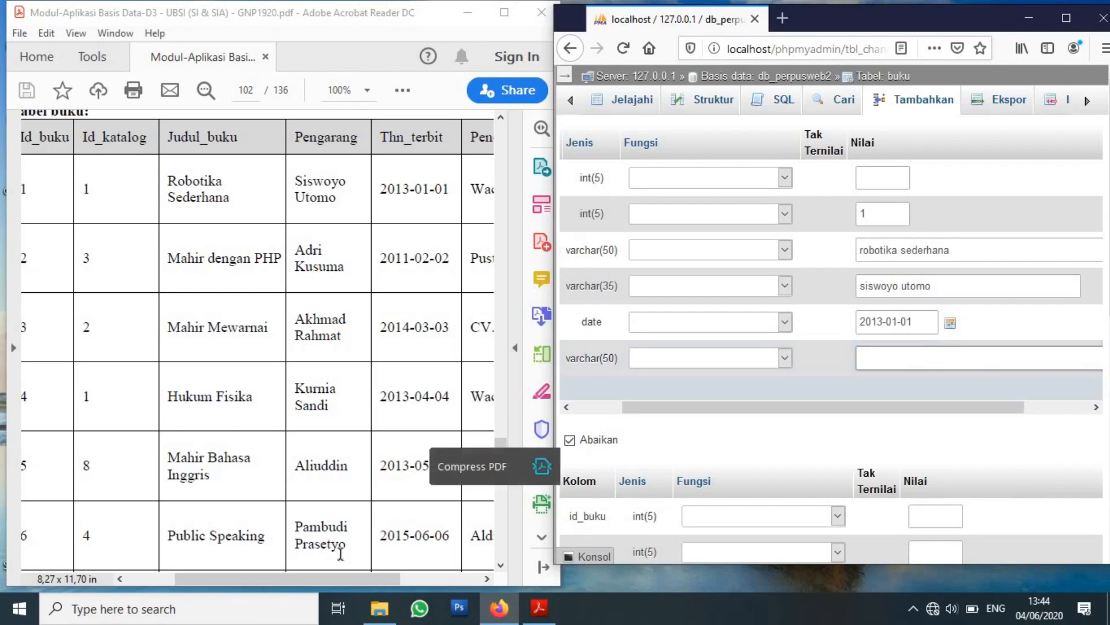
pyautogui.moveTo(350, 582); pyautogui.dragTo(366, 582)
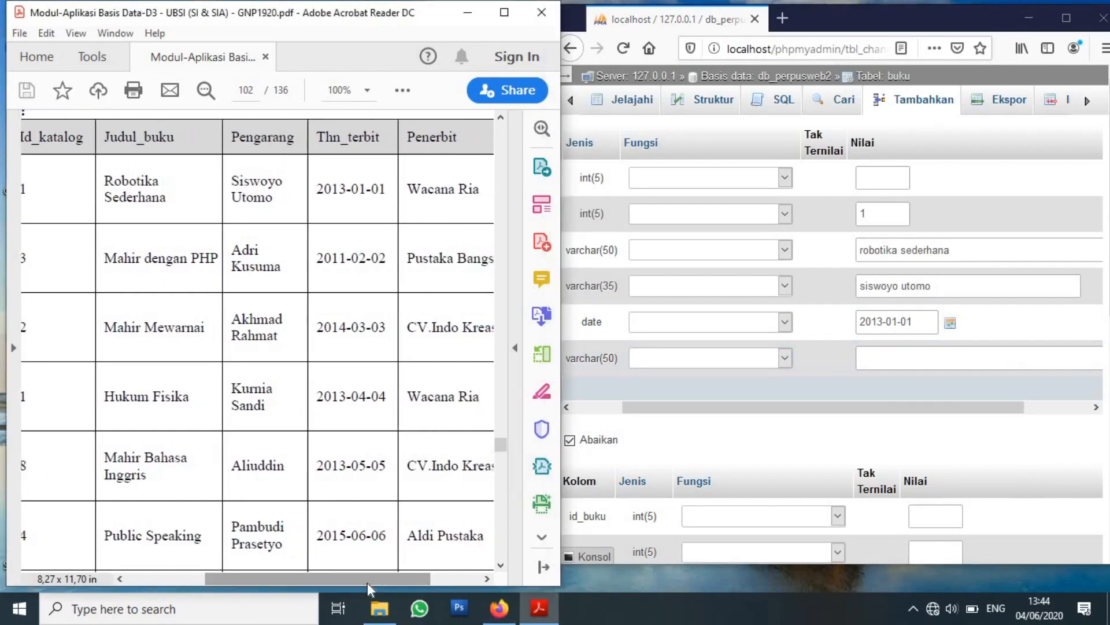
# Enter 'wacana ria' as the first row's publisher and scroll down to the second row.
pyautogui.click(978, 361)
pyautogui.write('wacana ria')
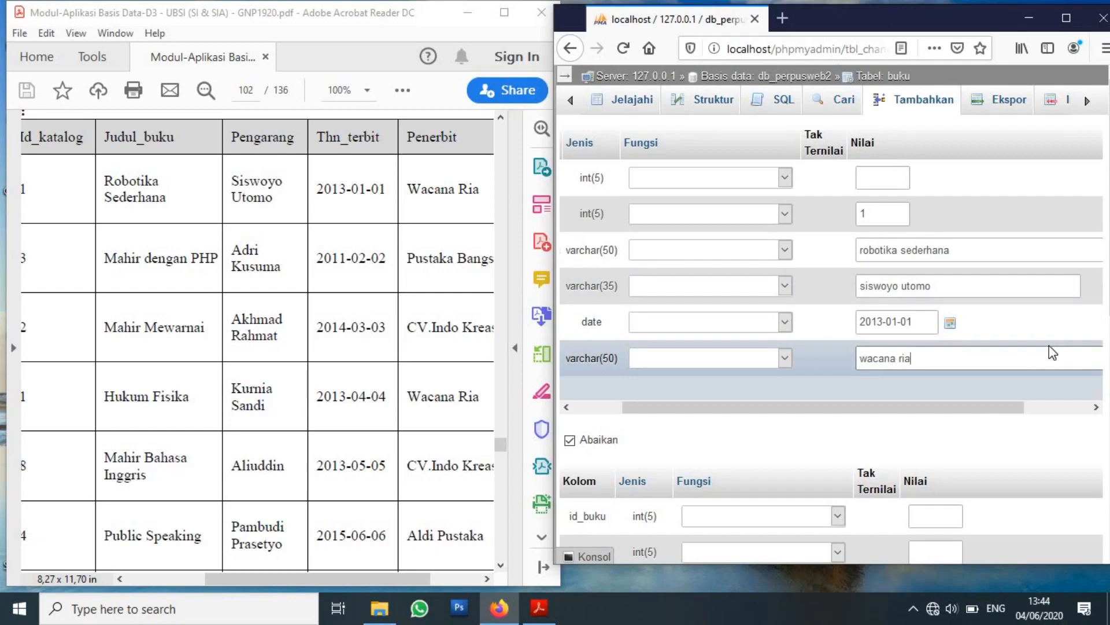
pyautogui.scroll(-9, 1049, 346)
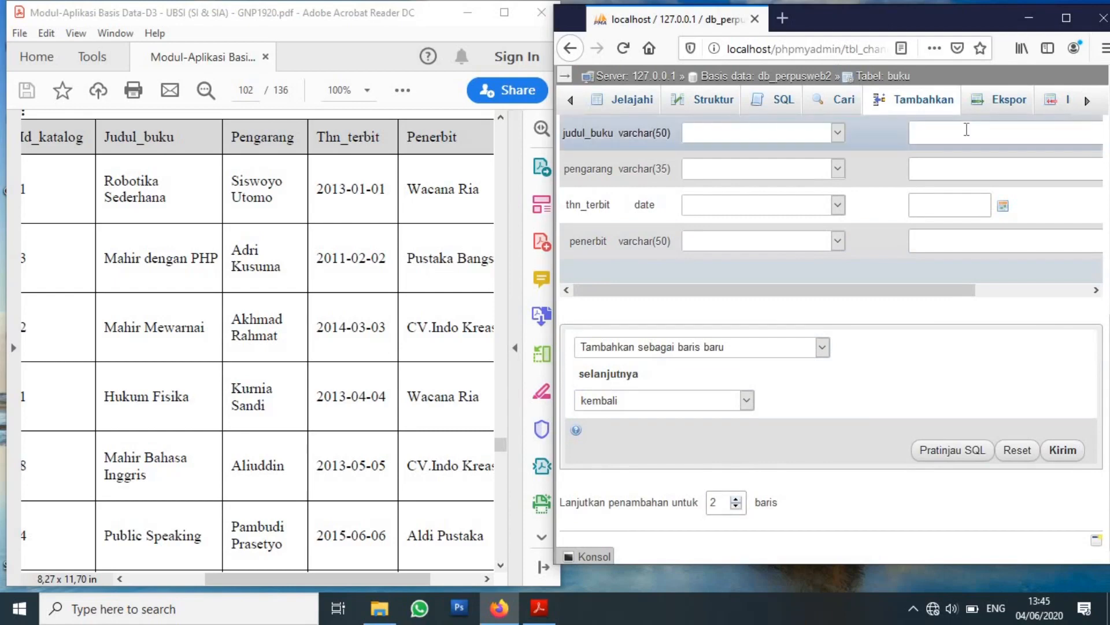
pyautogui.scroll(12, 997, 191)
pyautogui.scroll(-4, 988, 281)
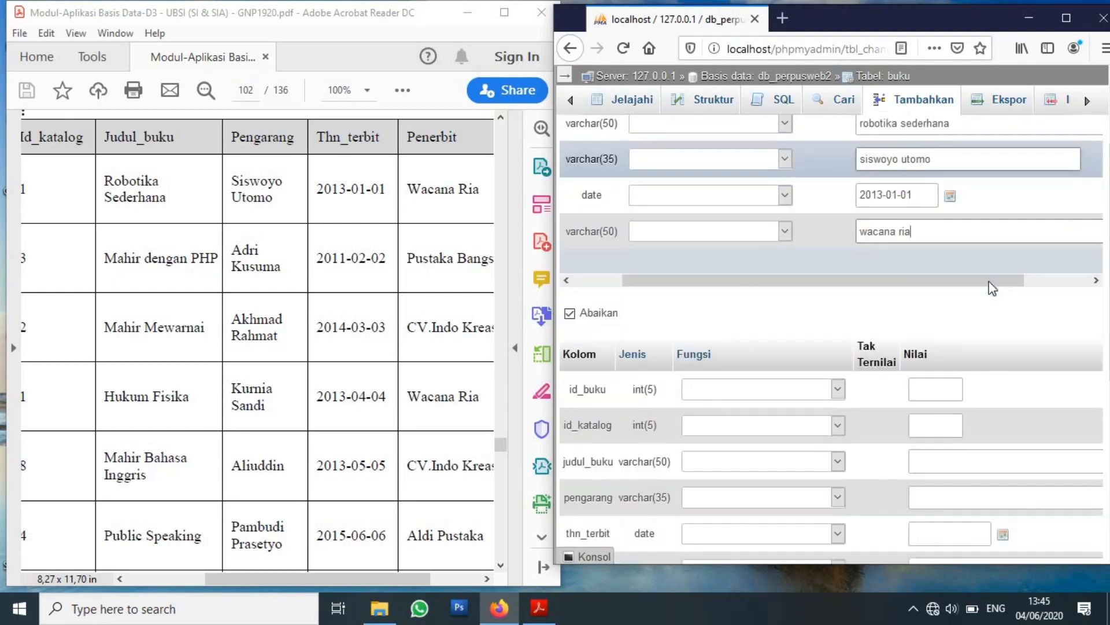
pyautogui.scroll(-1, 989, 281)
pyautogui.scroll(4, 995, 280)
pyautogui.moveTo(965, 25); pyautogui.dragTo(927, 21)
pyautogui.moveTo(1081, 176); pyautogui.dragTo(1081, 220)
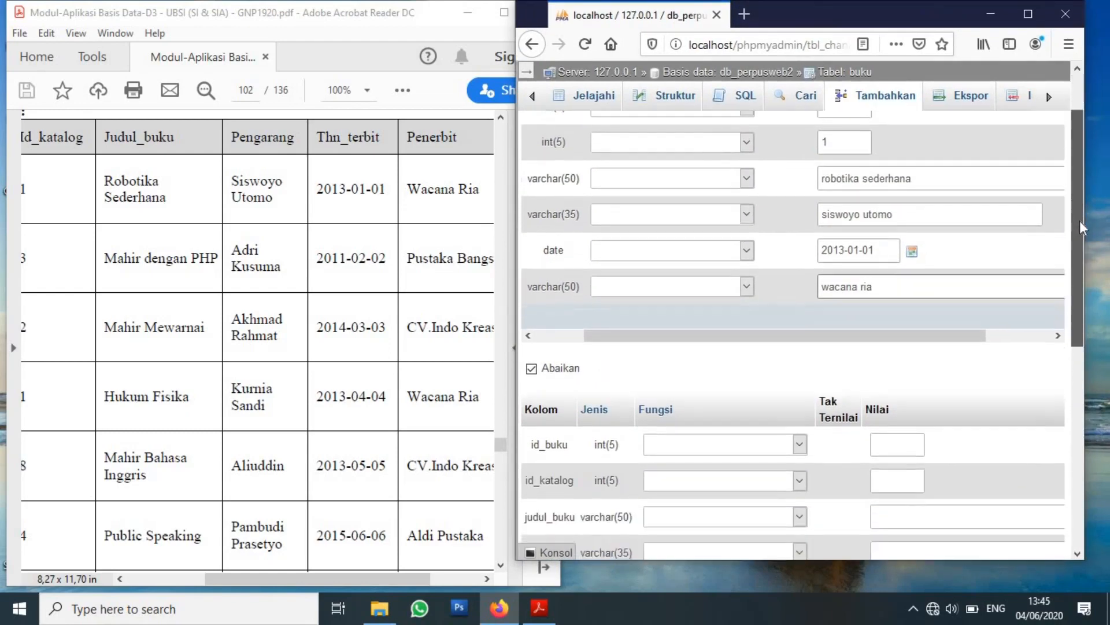
pyautogui.scroll(-4, 992, 266)
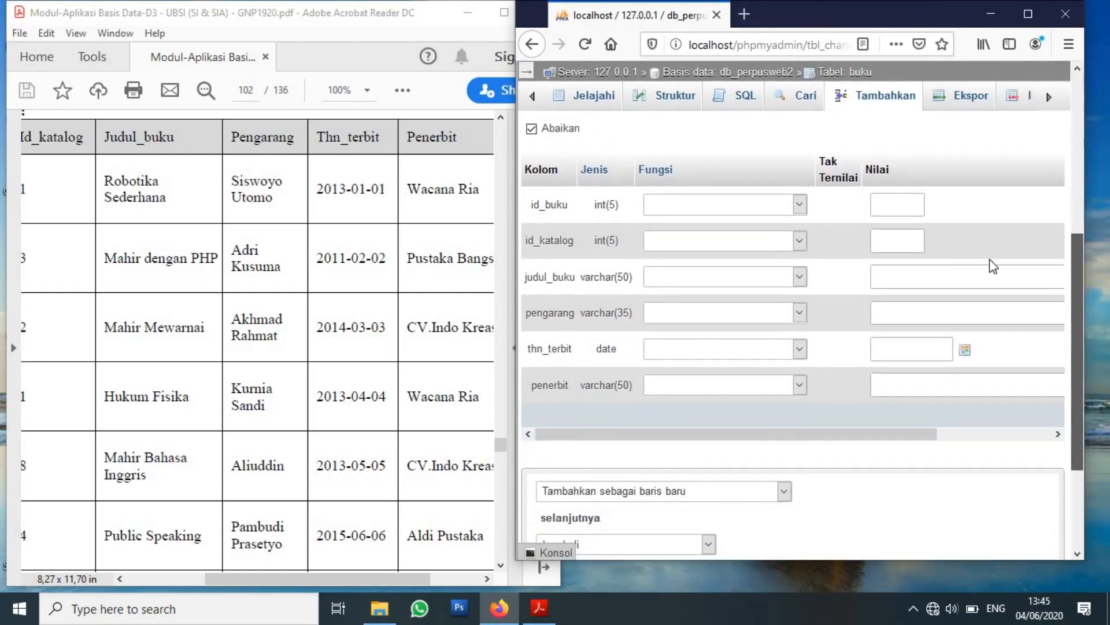
# Enter id_katalog 3 and title 'mahir dengan php' in the second row.
pyautogui.click(911, 243)
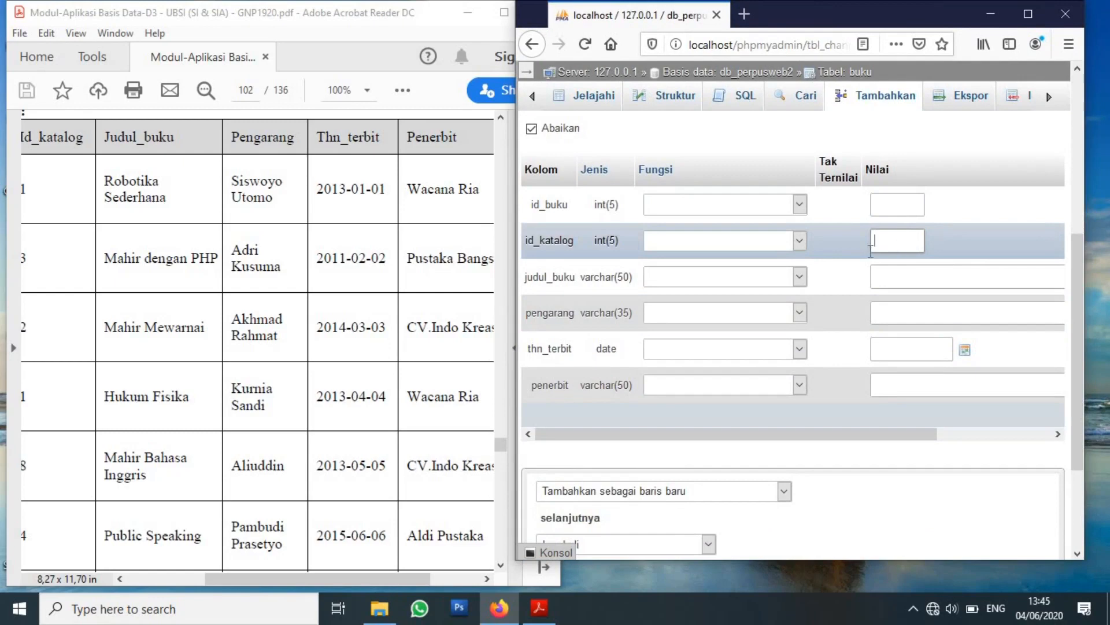
pyautogui.write('3')
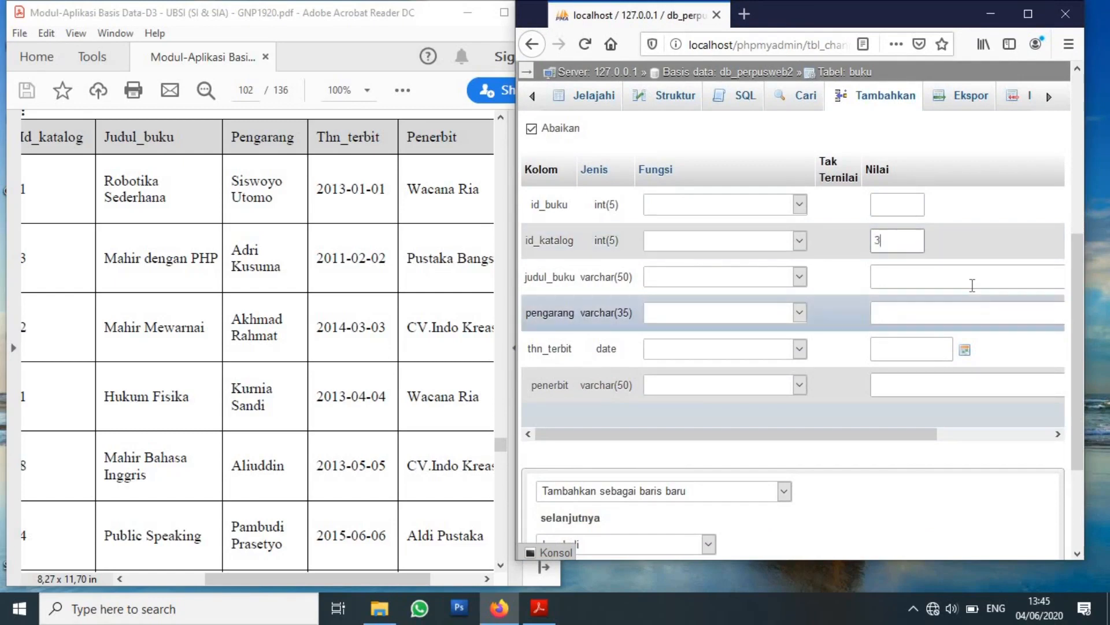
pyautogui.click(971, 282)
pyautogui.write('mahior denga')
pyautogui.press('BackSpace')
pyautogui.press('BackSpace')
pyautogui.press('BackSpace')
pyautogui.press('BackSpace')
pyautogui.press('BackSpace')
pyautogui.press('BackSpace')
pyautogui.press('BackSpace')
pyautogui.press('BackSpace')
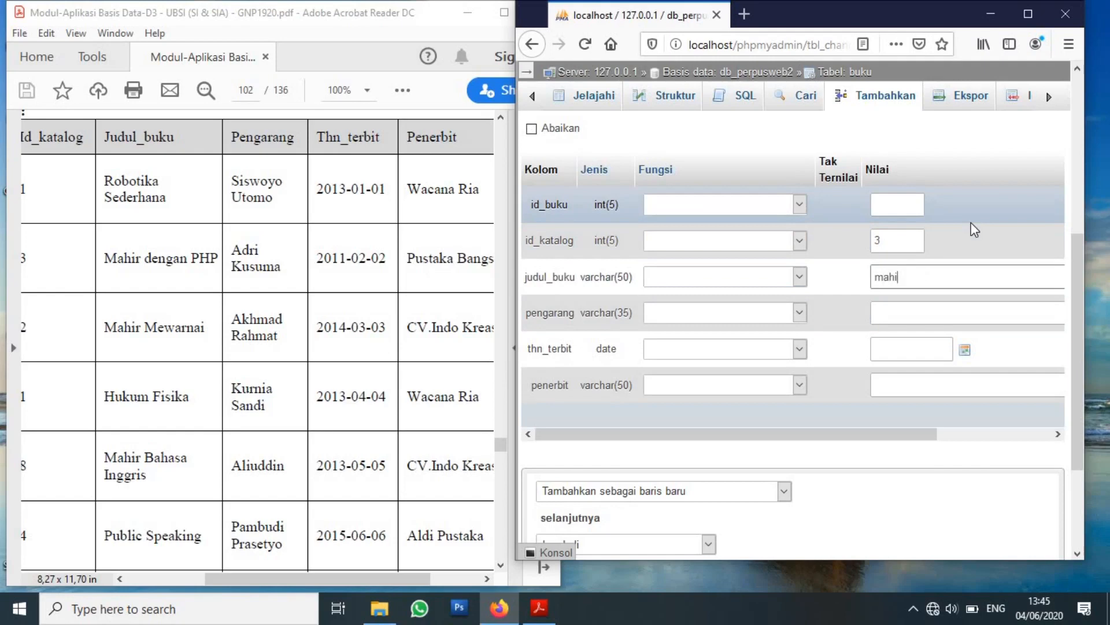
pyautogui.write('r dengan php')
pyautogui.click(906, 311)
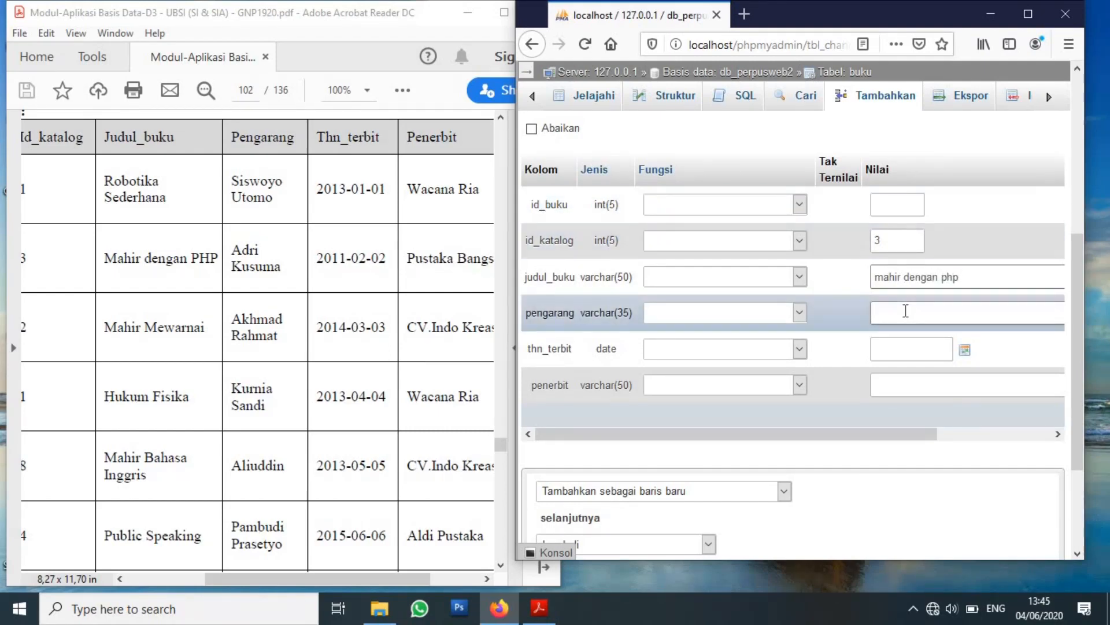
pyautogui.click(905, 310)
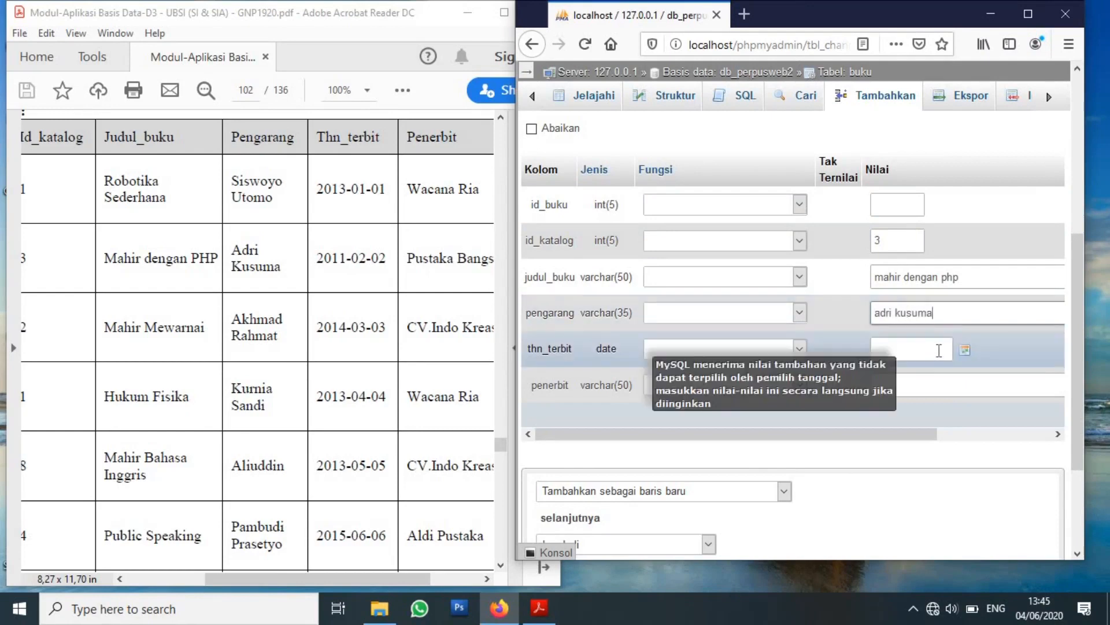
pyautogui.click(939, 350)
pyautogui.write('2011-02-02')
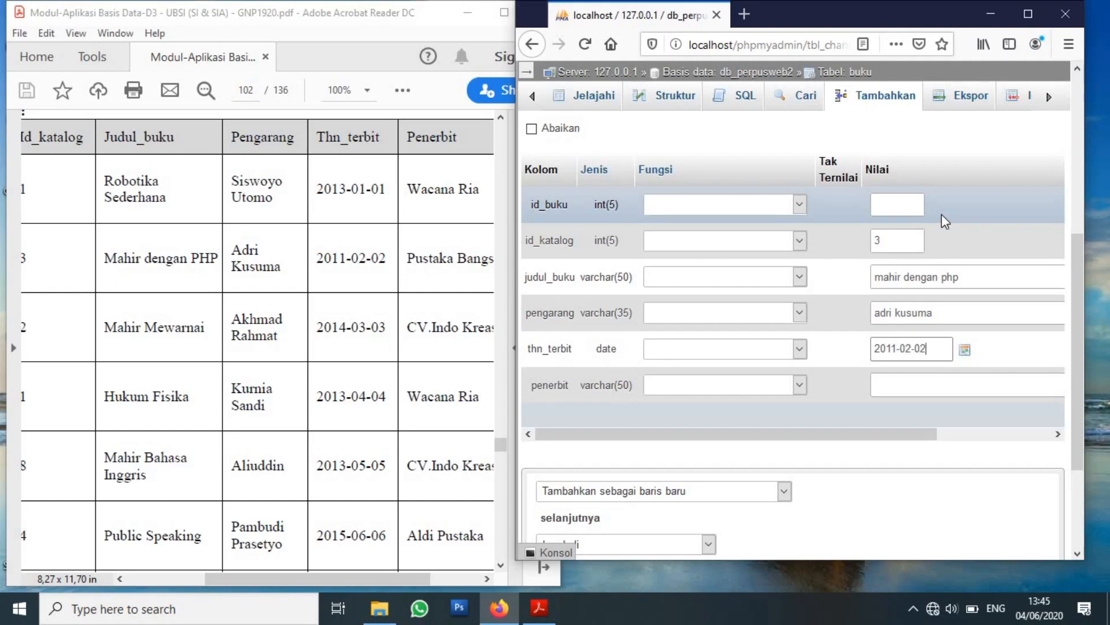
pyautogui.click(913, 383)
pyautogui.write('pustaka bangsa')
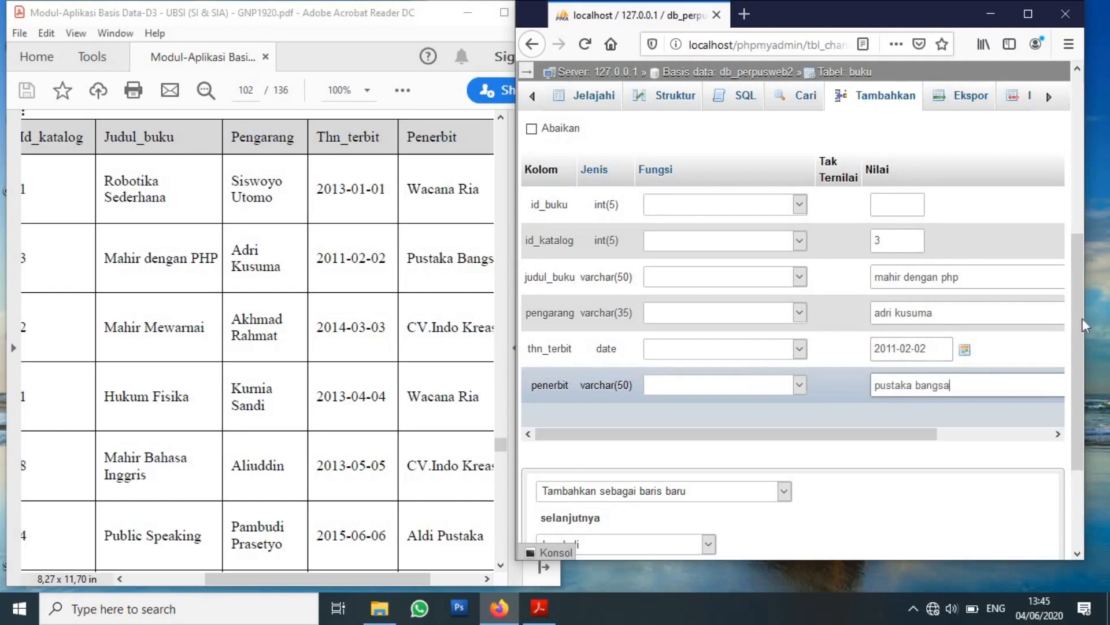
pyautogui.moveTo(1079, 330); pyautogui.dragTo(1085, 376)
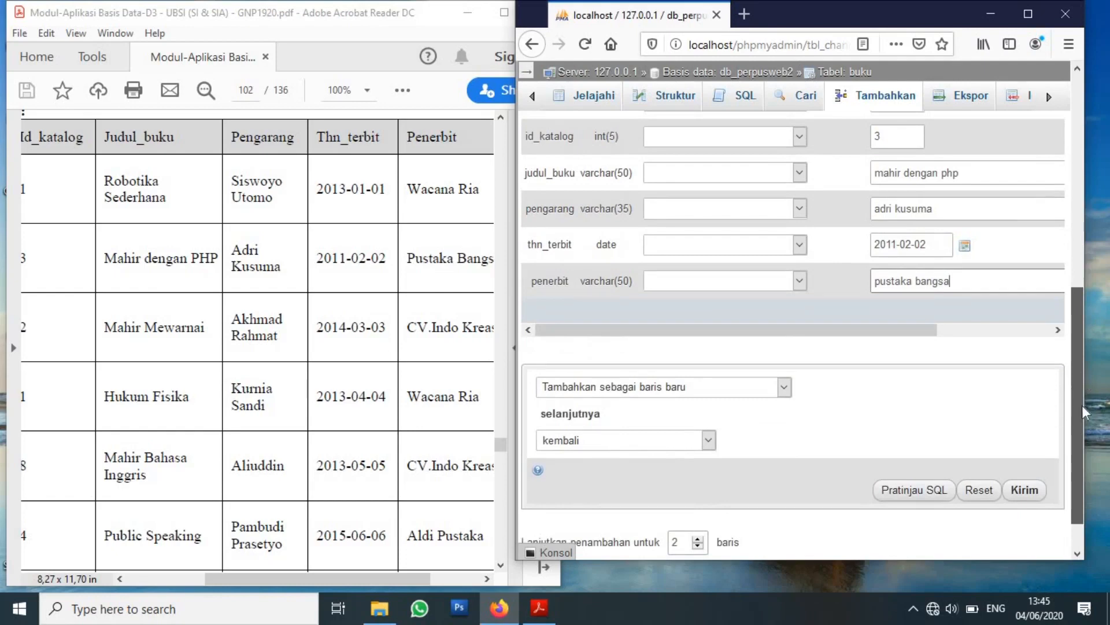
pyautogui.scroll(-1, 1083, 411)
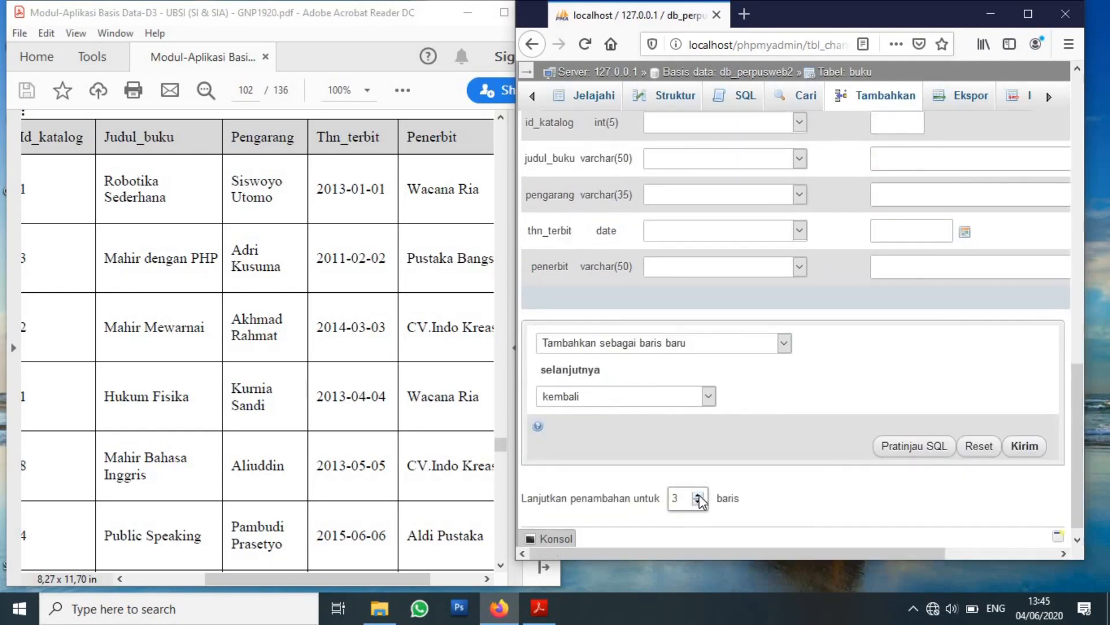
# Raise the 'Lanjutkan penambahan' row count to add more insert rows.
pyautogui.click(698, 497)
pyautogui.click(699, 496)
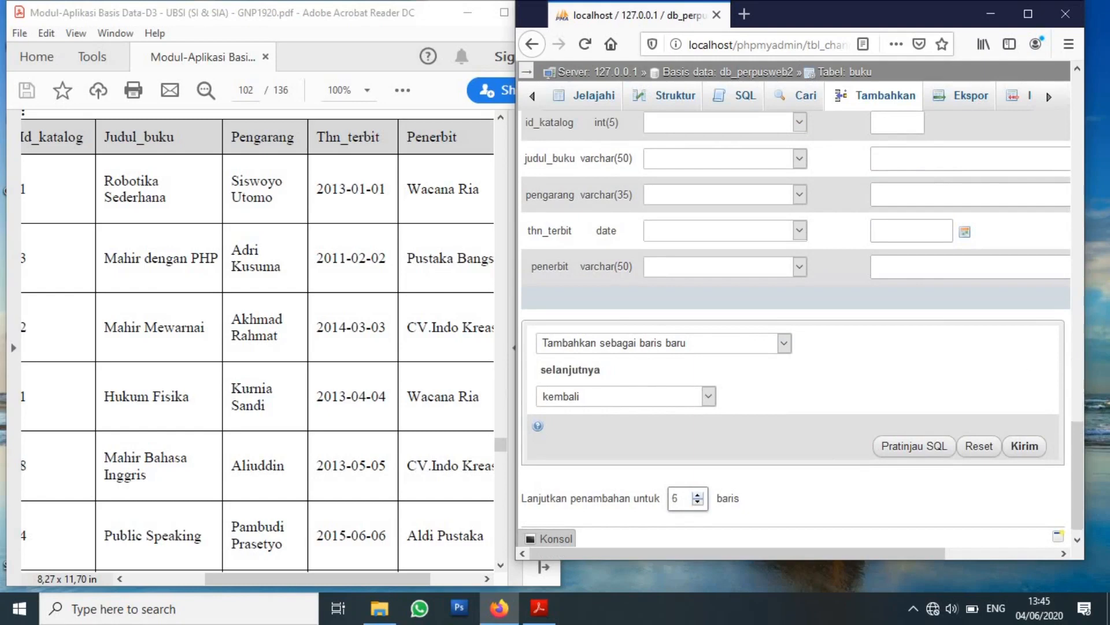
pyautogui.moveTo(1081, 477); pyautogui.dragTo(1077, 242)
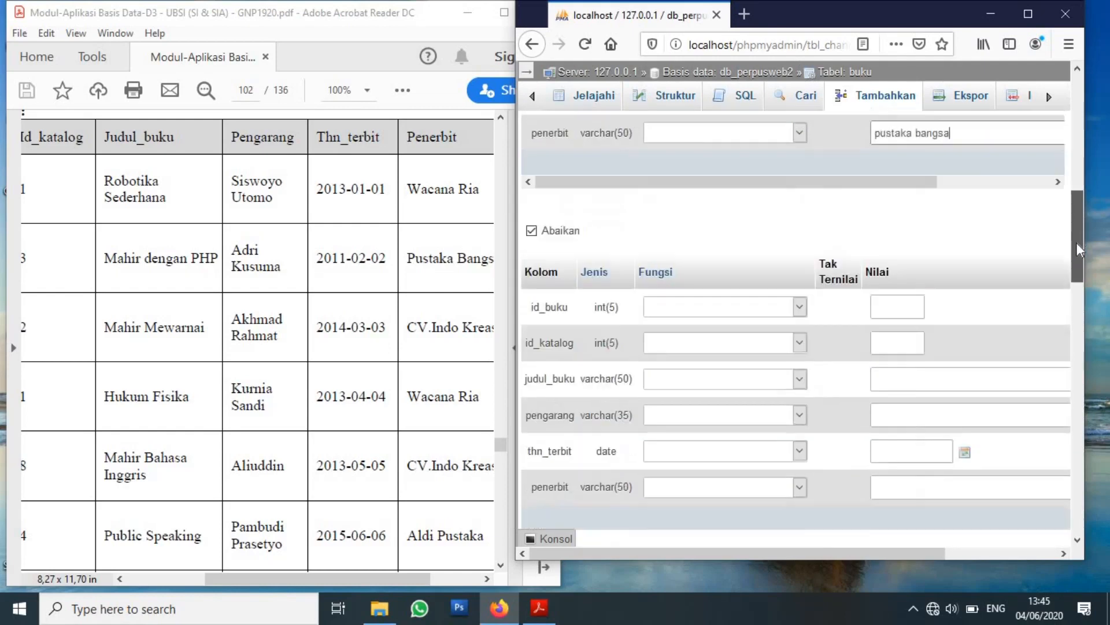
pyautogui.click(916, 277)
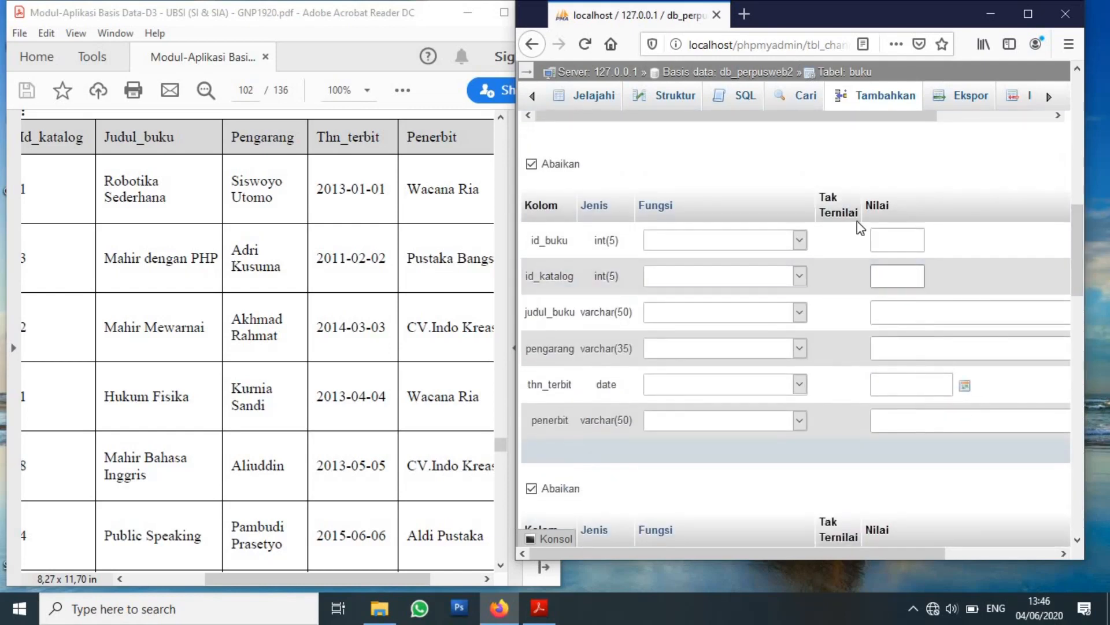
pyautogui.write('2')
pyautogui.press('Tab')
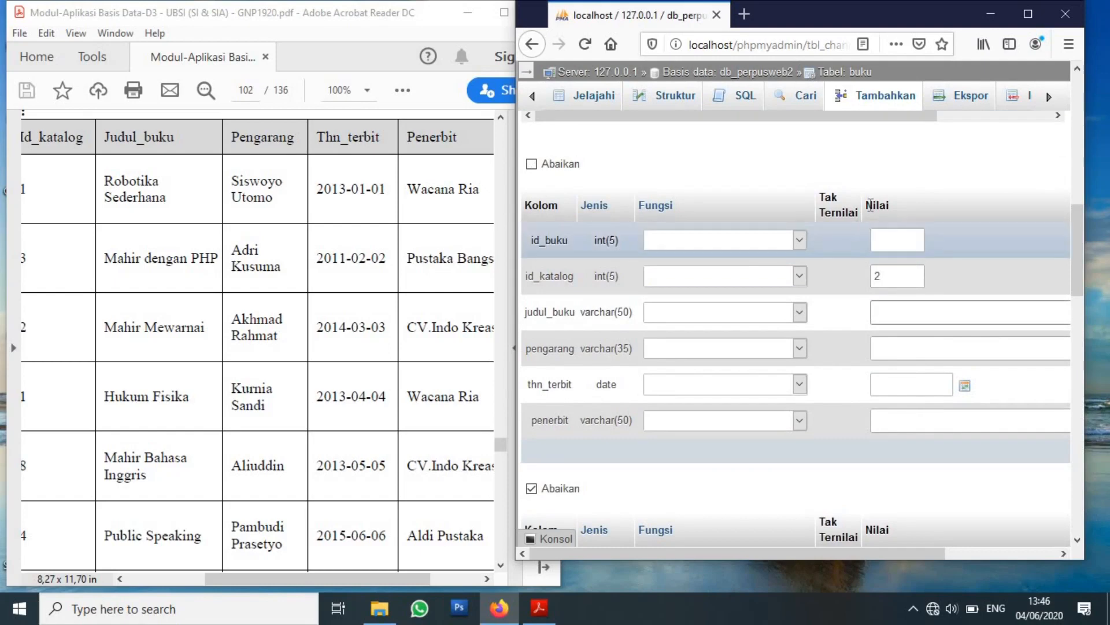
pyautogui.write('mahir')
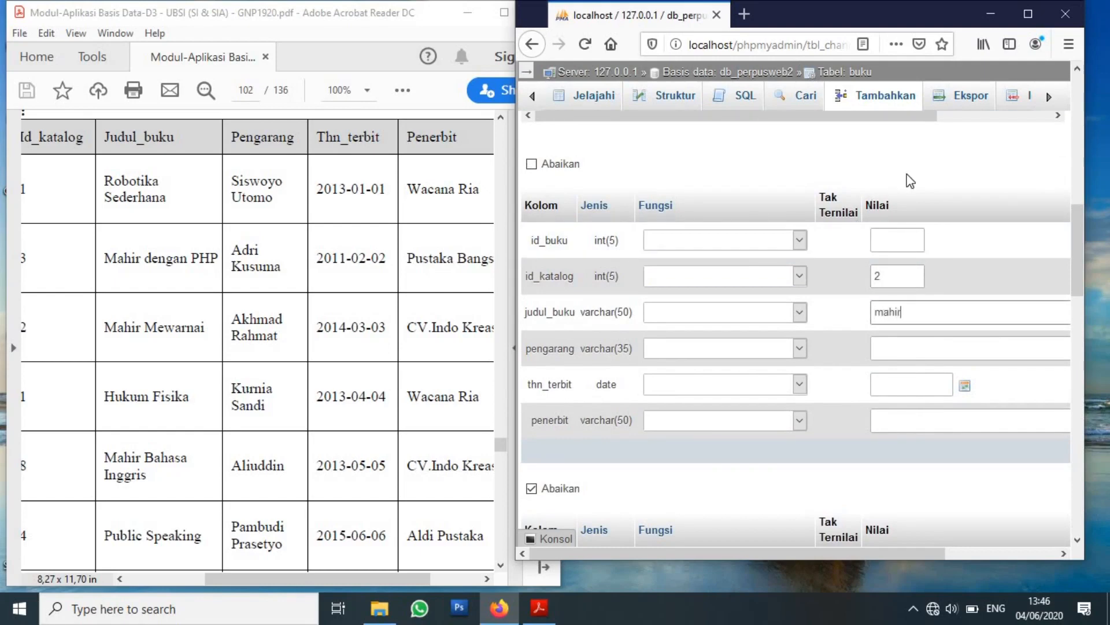
pyautogui.write(' mewarnai')
pyautogui.press('Return')
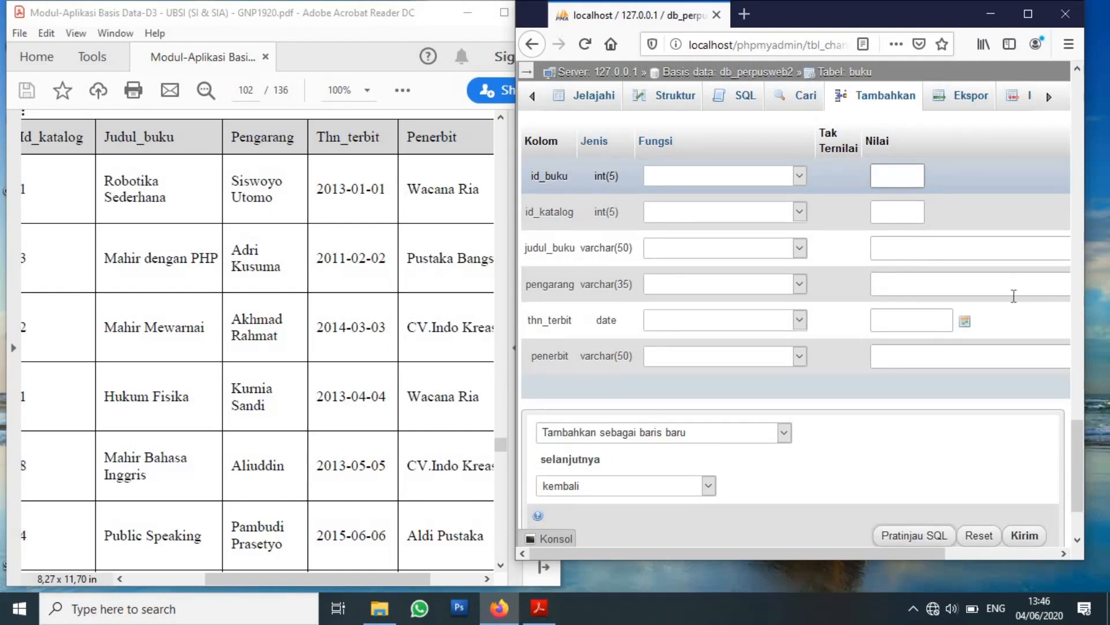
pyautogui.scroll(-1, 1075, 361)
pyautogui.moveTo(1074, 356); pyautogui.dragTo(1063, 221)
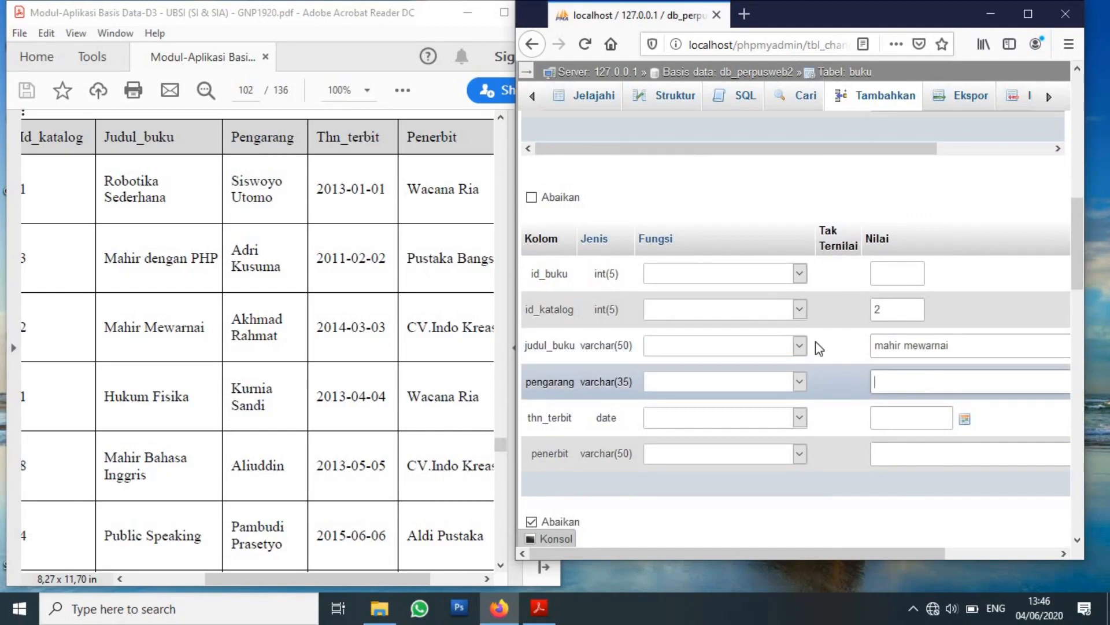
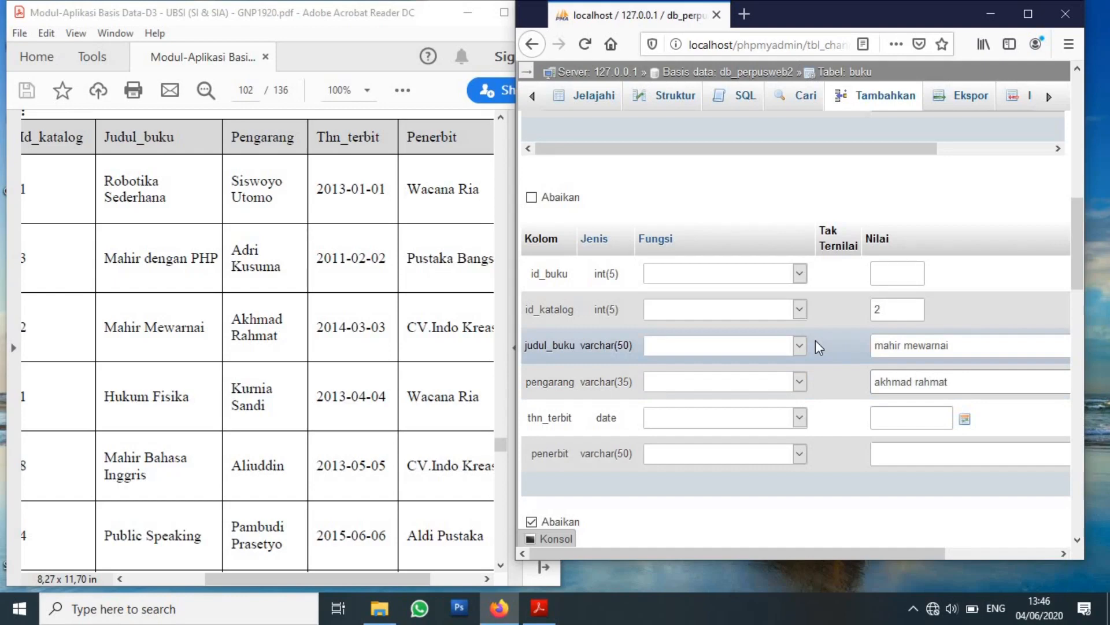
pyautogui.click(917, 412)
pyautogui.write('2014-03-03')
pyautogui.click(953, 460)
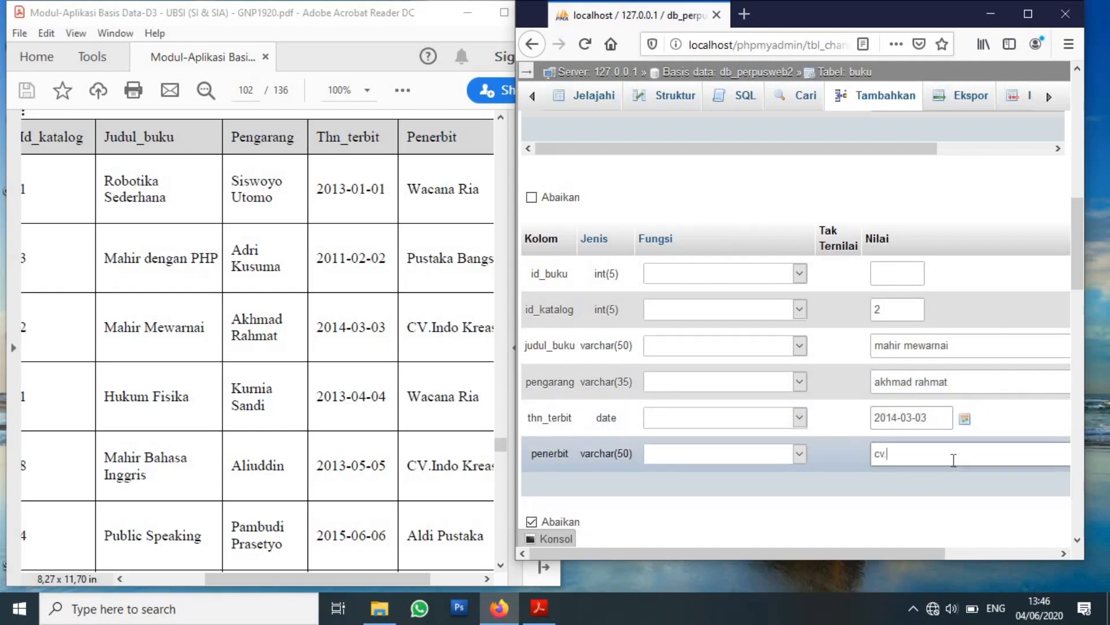
pyautogui.write('cv. indo kreasi')
pyautogui.moveTo(1076, 264); pyautogui.dragTo(1084, 332)
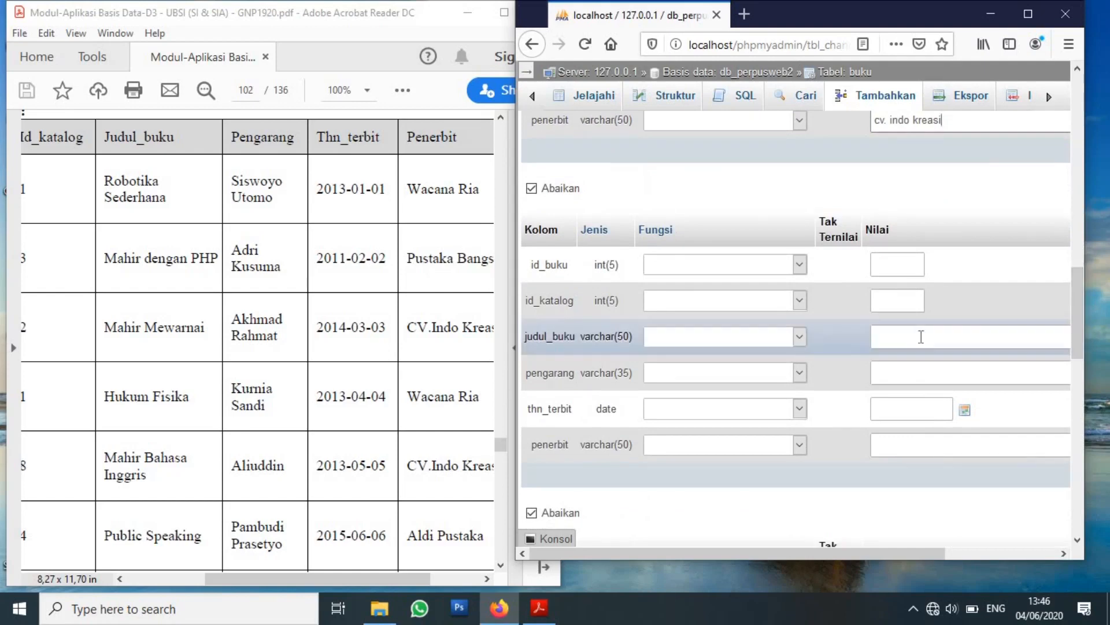
pyautogui.click(911, 305)
pyautogui.write('1')
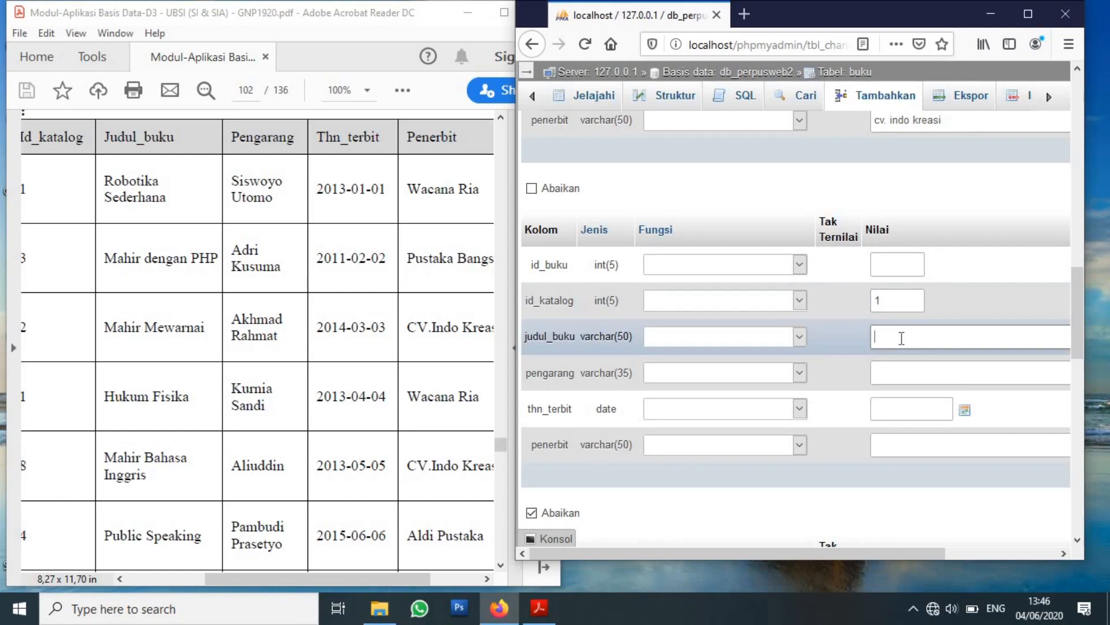
pyautogui.write('hukum fisika')
pyautogui.click(930, 370)
pyautogui.click(930, 371)
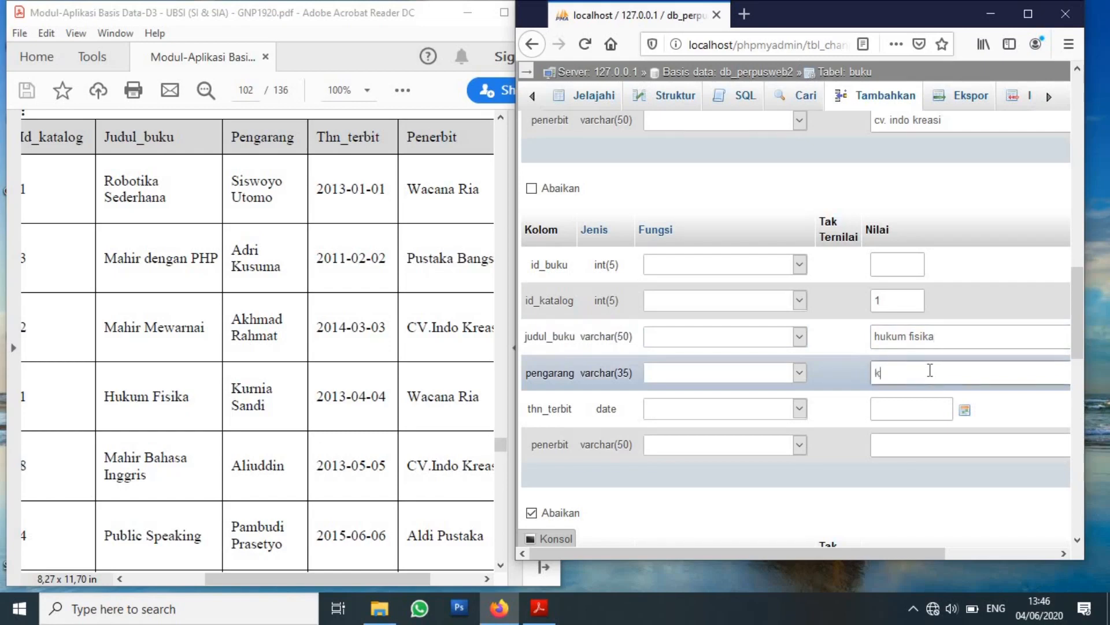
pyautogui.click(917, 409)
pyautogui.write('2')
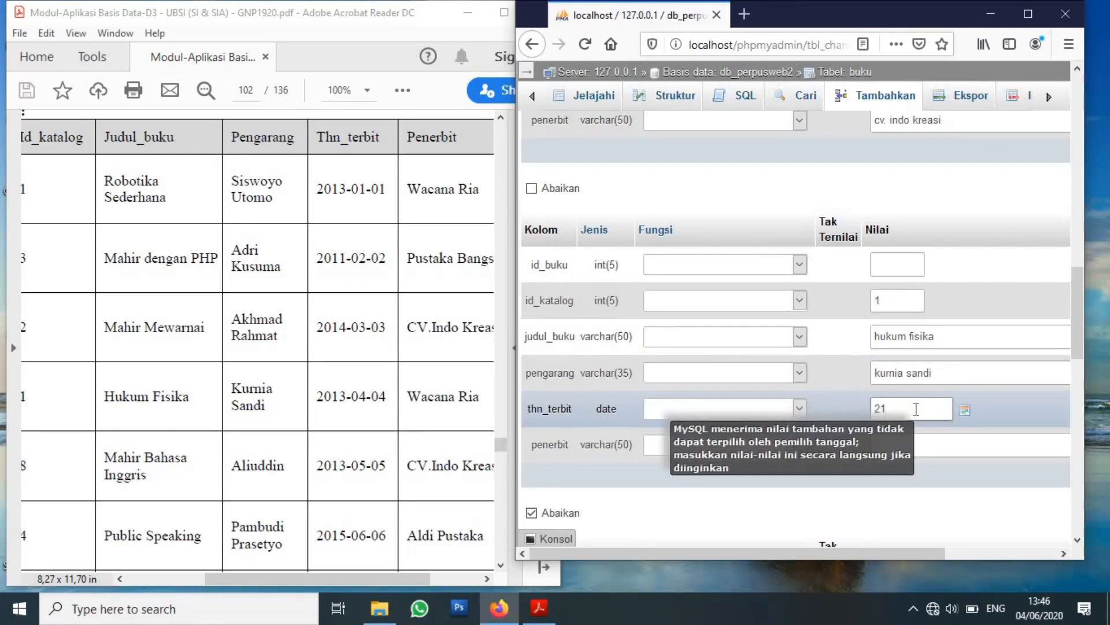
pyautogui.write('013-04-04')
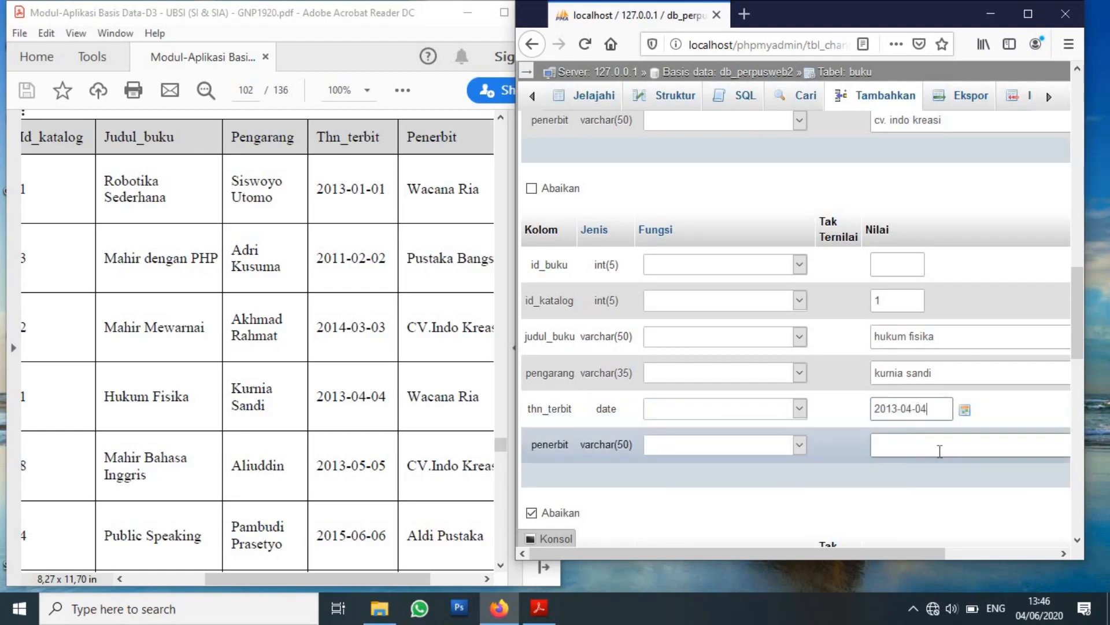
pyautogui.write('wacaa')
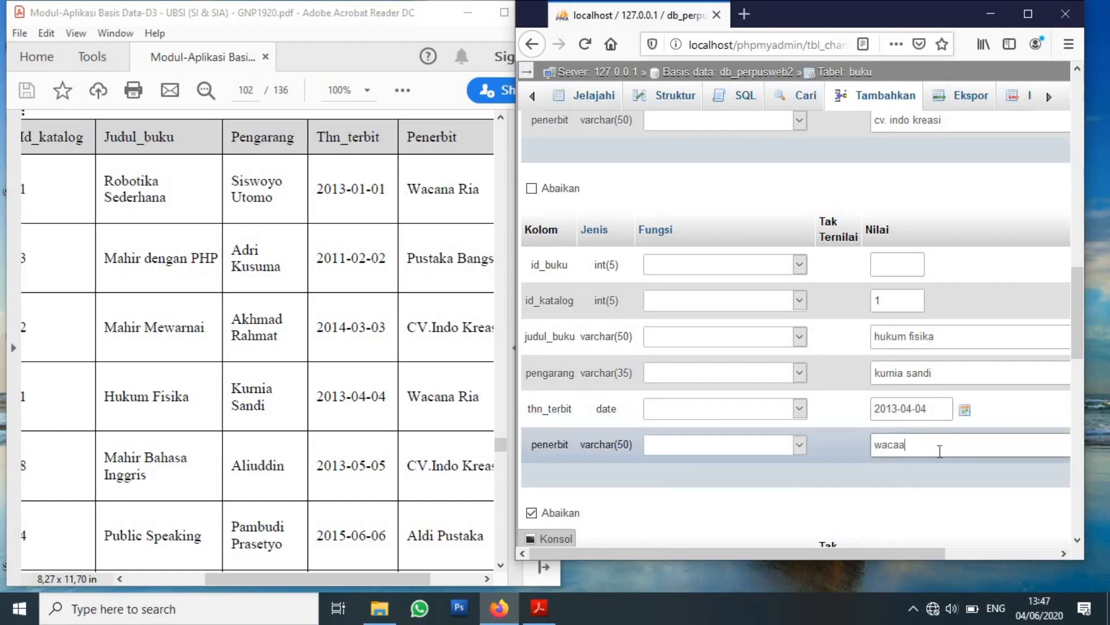
pyautogui.press('BackSpace')
pyautogui.write('na ria')
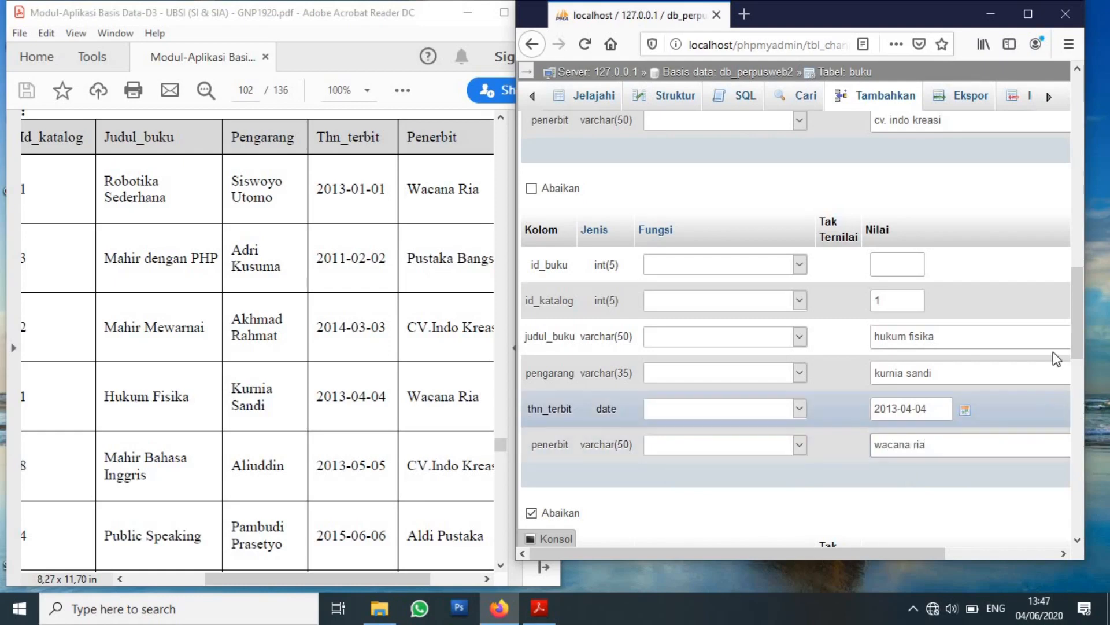
# Set the next row's id_katalog to 8, correcting the mistyped entry.
pyautogui.moveTo(1079, 335); pyautogui.dragTo(1085, 430)
pyautogui.click(907, 257)
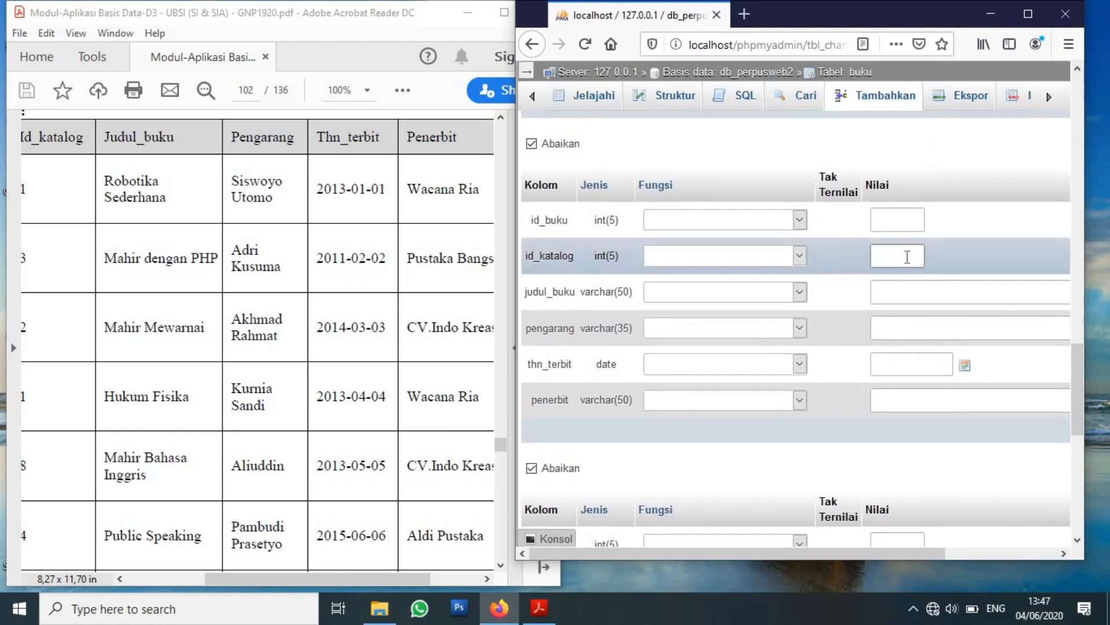
pyautogui.write('aliudin')
pyautogui.click(902, 301)
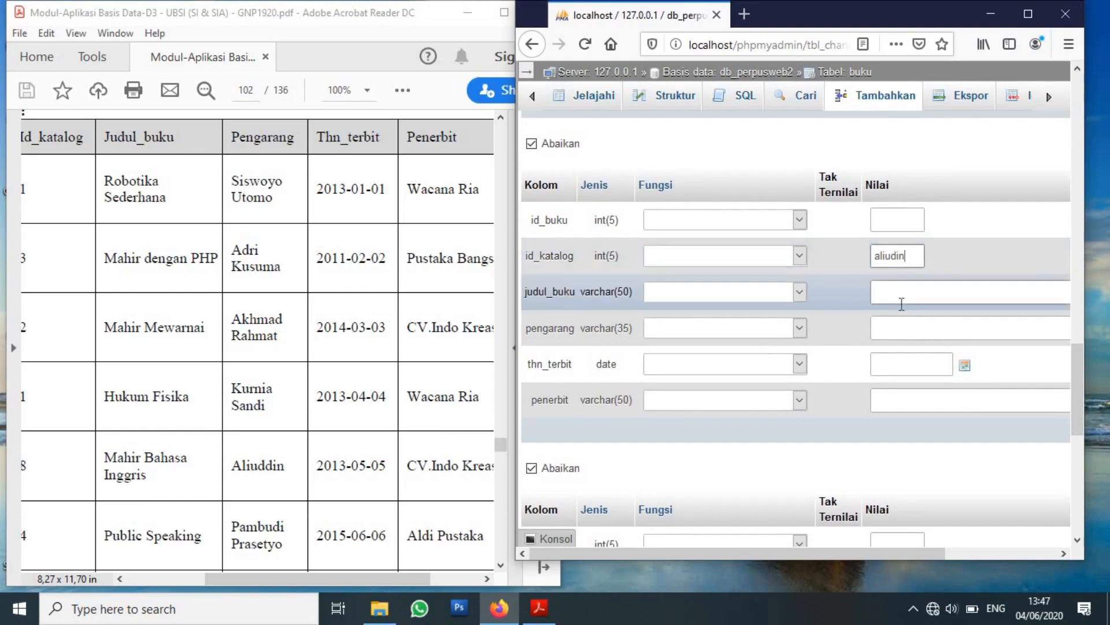
pyautogui.click(917, 257)
pyautogui.press('BackSpace')
pyautogui.press('BackSpace')
pyautogui.press('BackSpace')
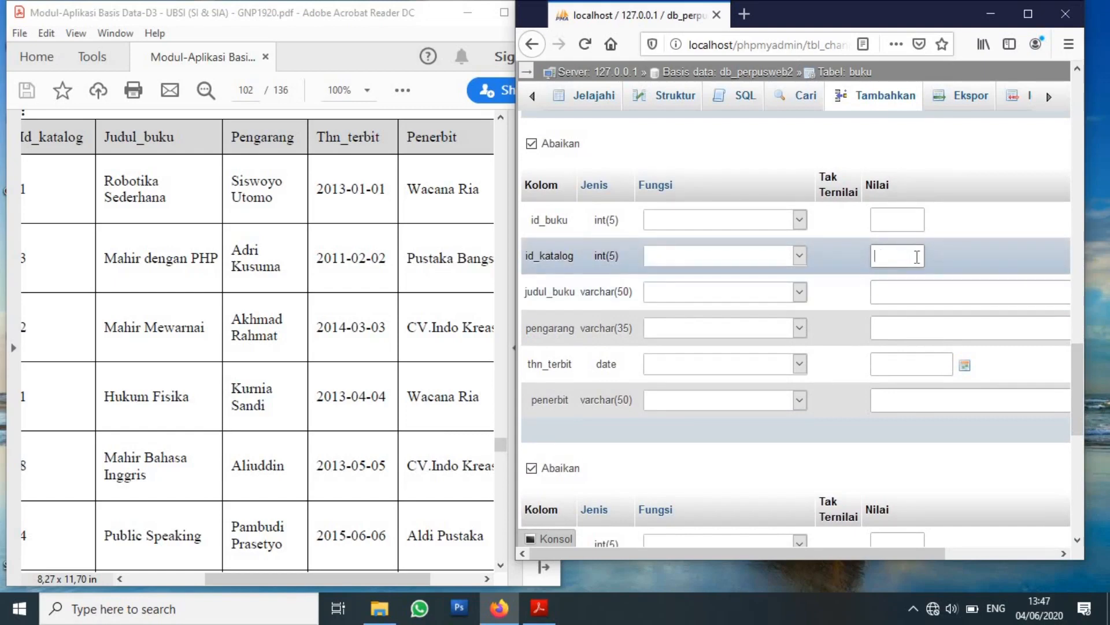
pyautogui.write('8')
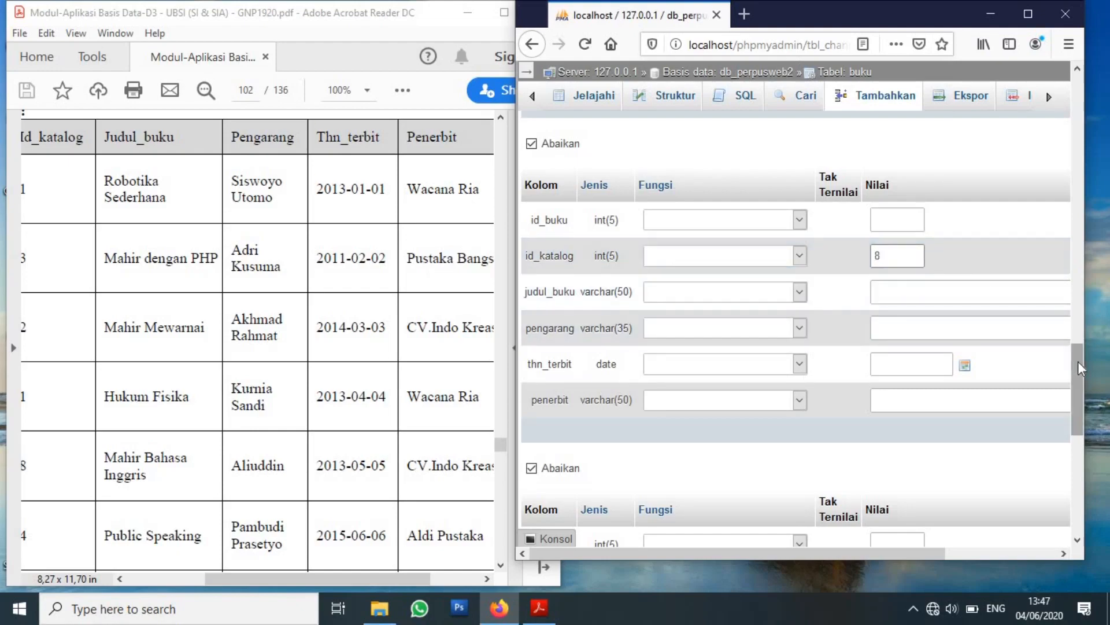
pyautogui.moveTo(1078, 361)
pyautogui.mouseDown()
pyautogui.moveTo(1075, 287)
pyautogui.moveTo(1081, 359)
pyautogui.mouseUp()
# Fill that row's title 'mahir bahasa inggris', author, date 2013-05-05 and publisher 'cv. indo kreasi'.
pyautogui.click(985, 298)
pyautogui.click(985, 299)
pyautogui.write('ma')
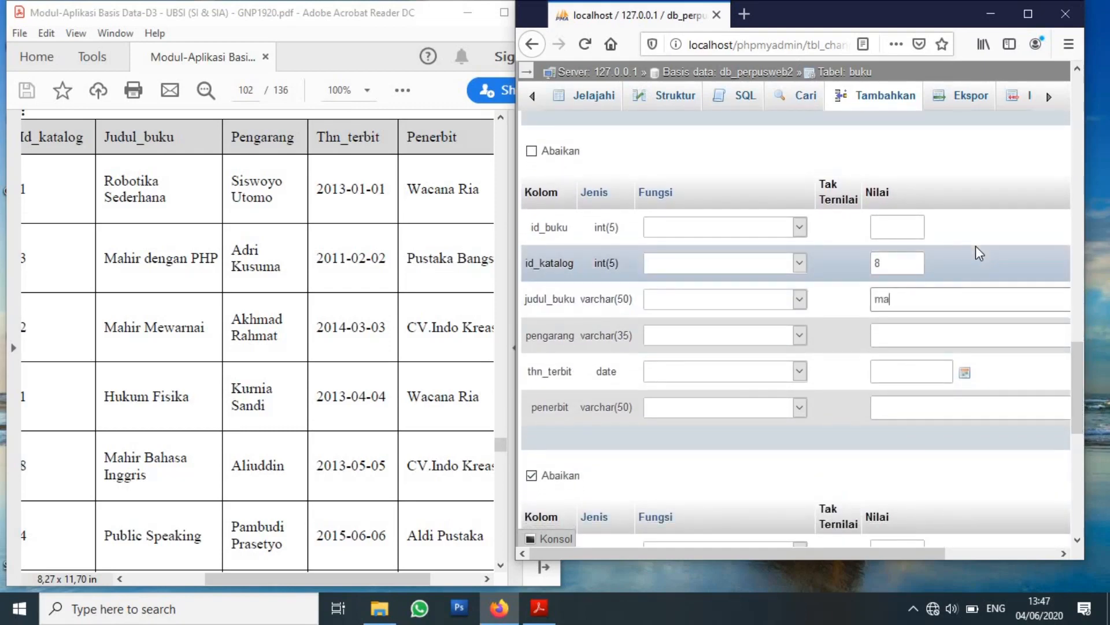
pyautogui.write('hir bahasa inggris')
pyautogui.click(946, 334)
pyautogui.write('aliudindin')
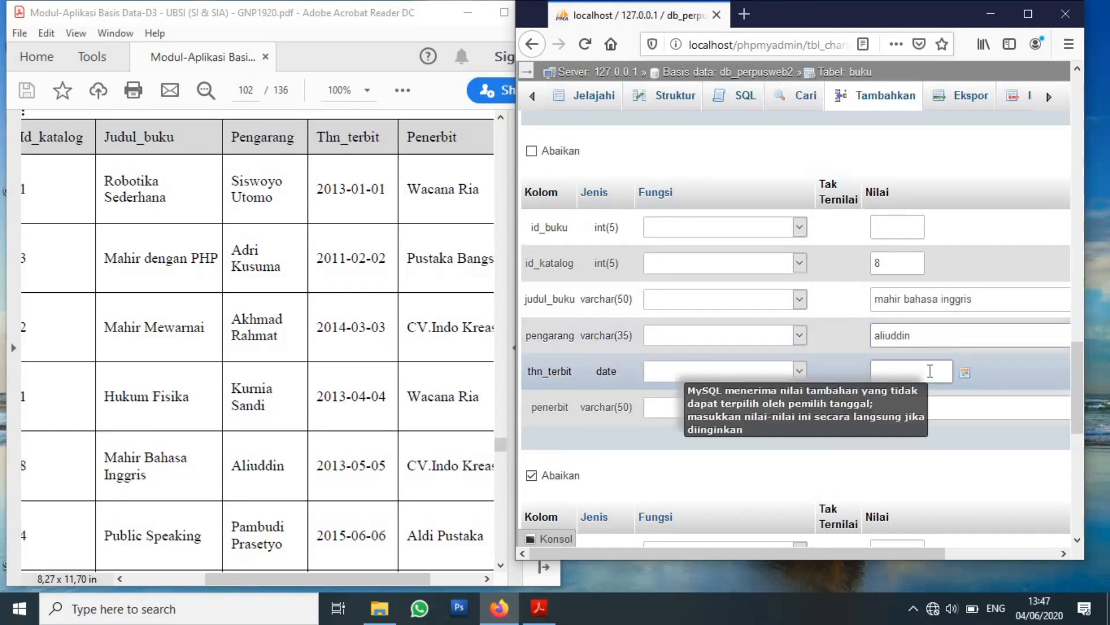
pyautogui.click(930, 370)
pyautogui.write('2013-05-05')
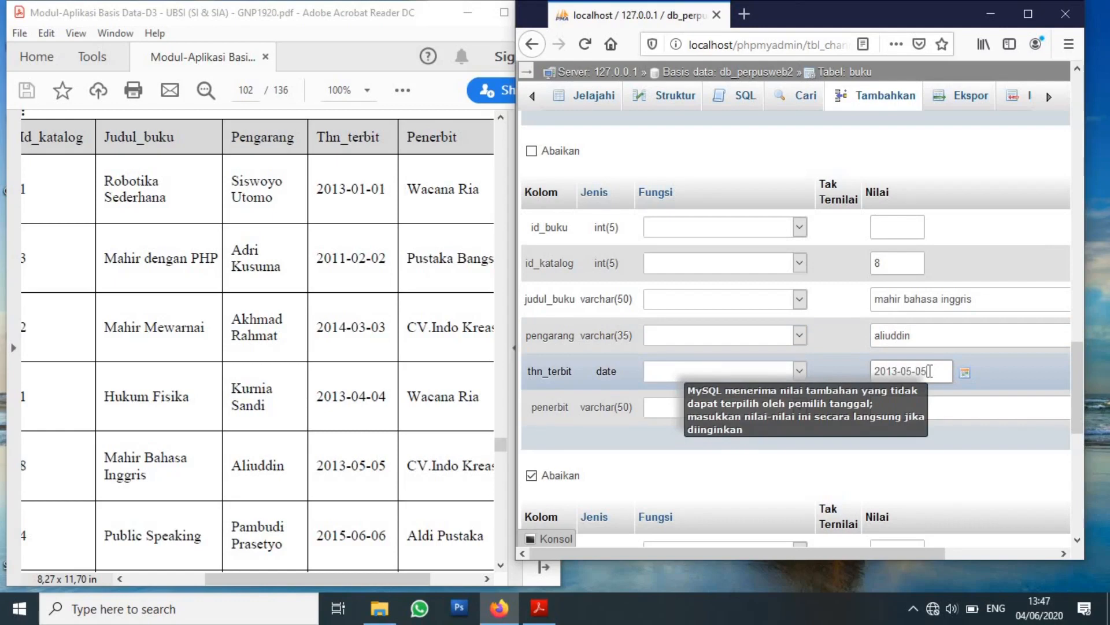
pyautogui.click(963, 409)
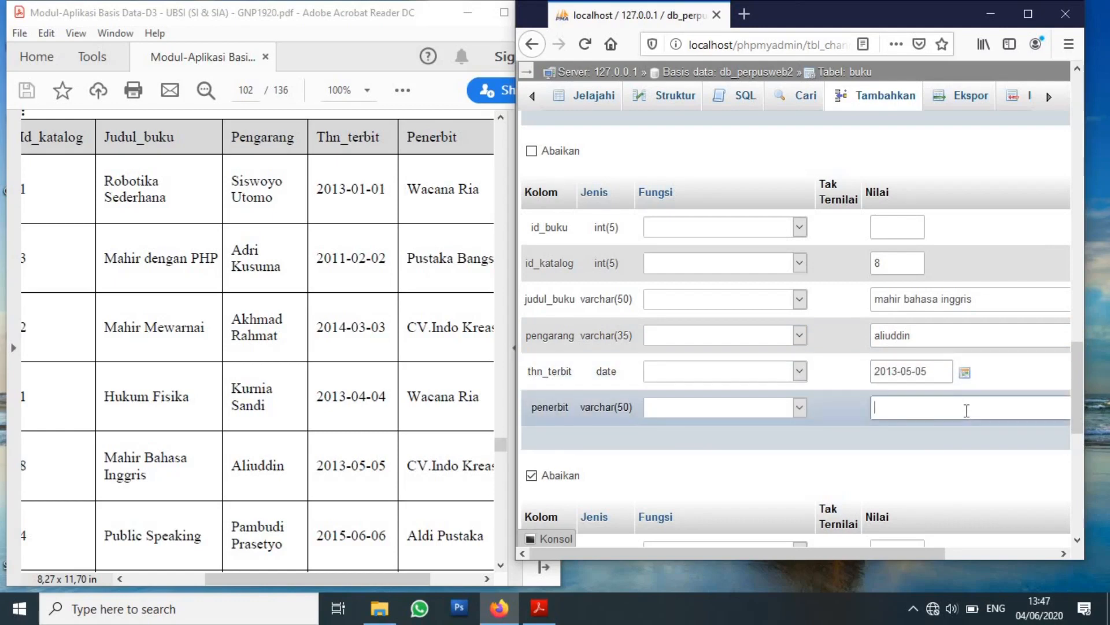
pyautogui.write('cv. indo kreasi')
pyautogui.moveTo(1081, 384); pyautogui.dragTo(1084, 440)
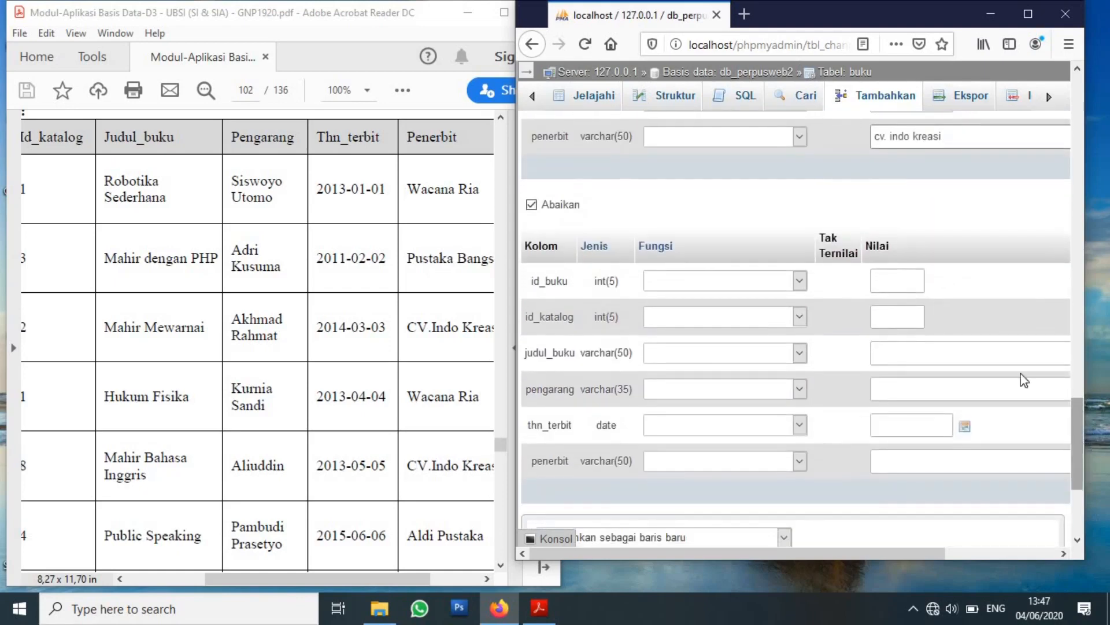
pyautogui.click(902, 315)
pyautogui.click(913, 357)
pyautogui.write('pub')
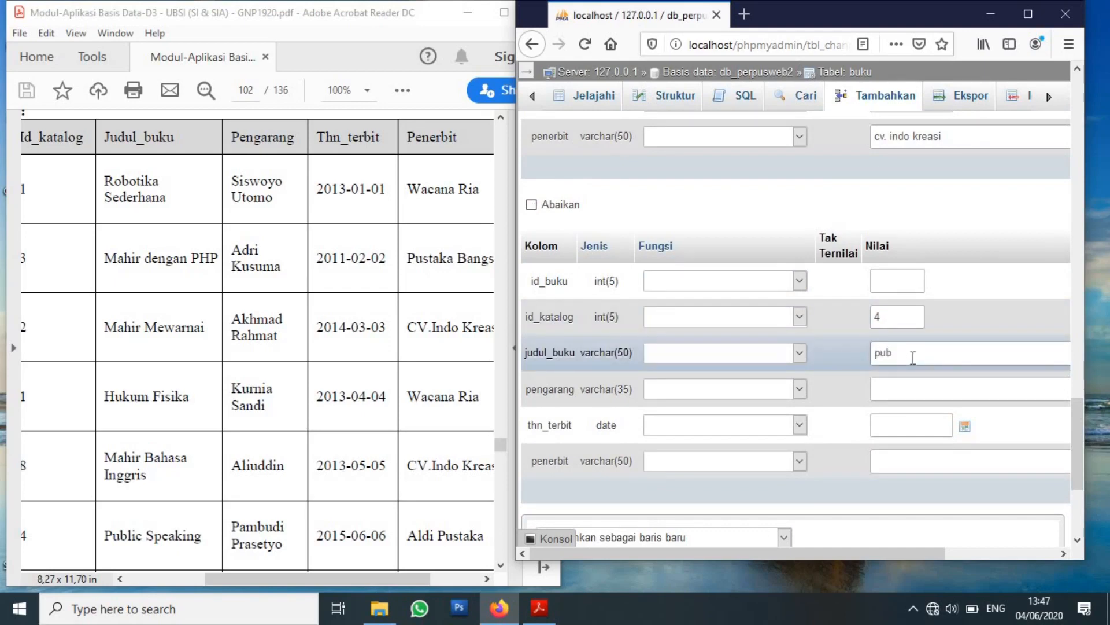
pyautogui.write('lic speaking')
pyautogui.click(910, 389)
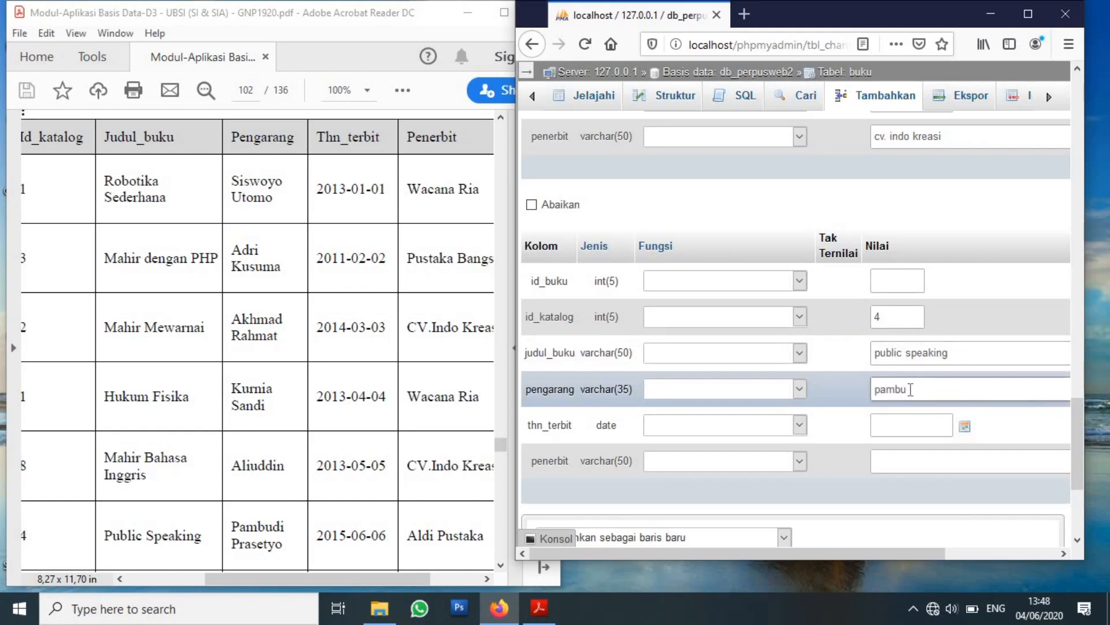
pyautogui.click(914, 421)
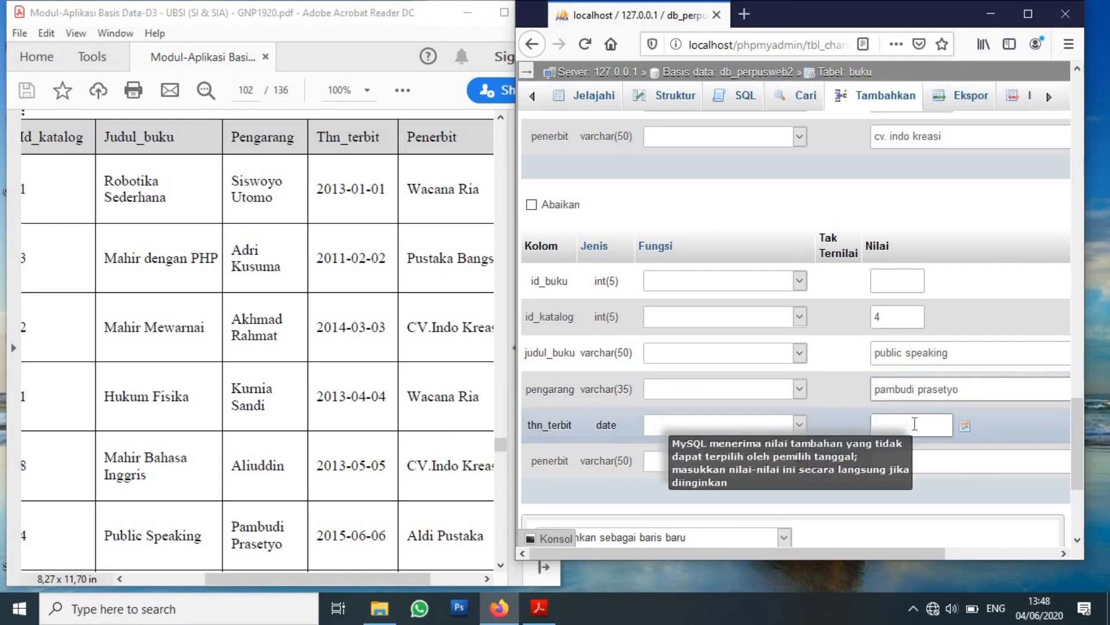
pyautogui.write('2015')
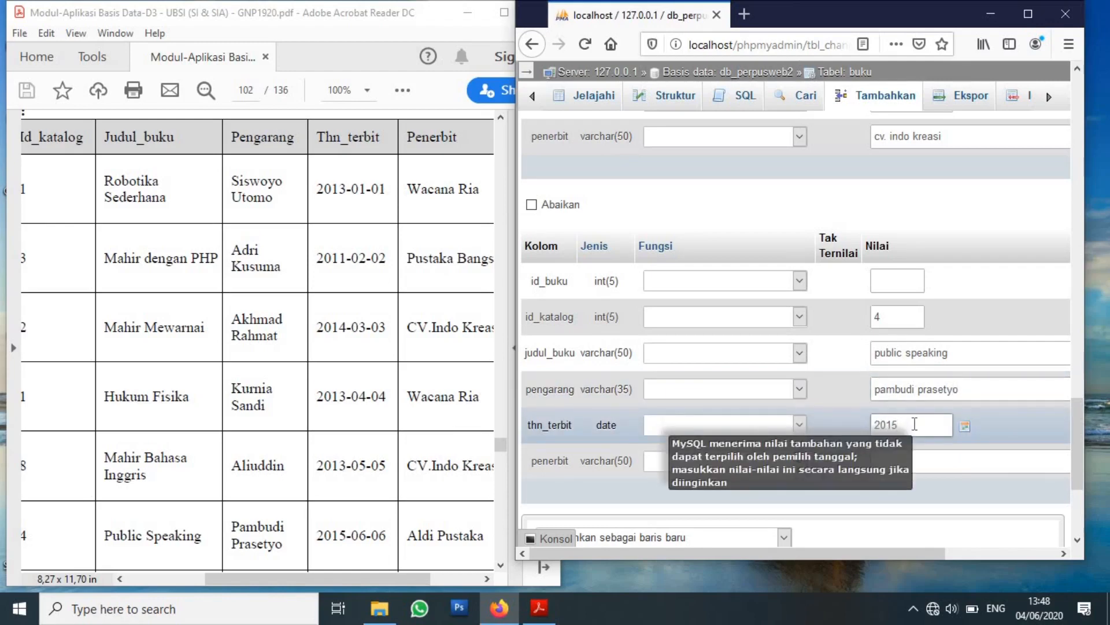
pyautogui.write('-06-06')
pyautogui.click(940, 463)
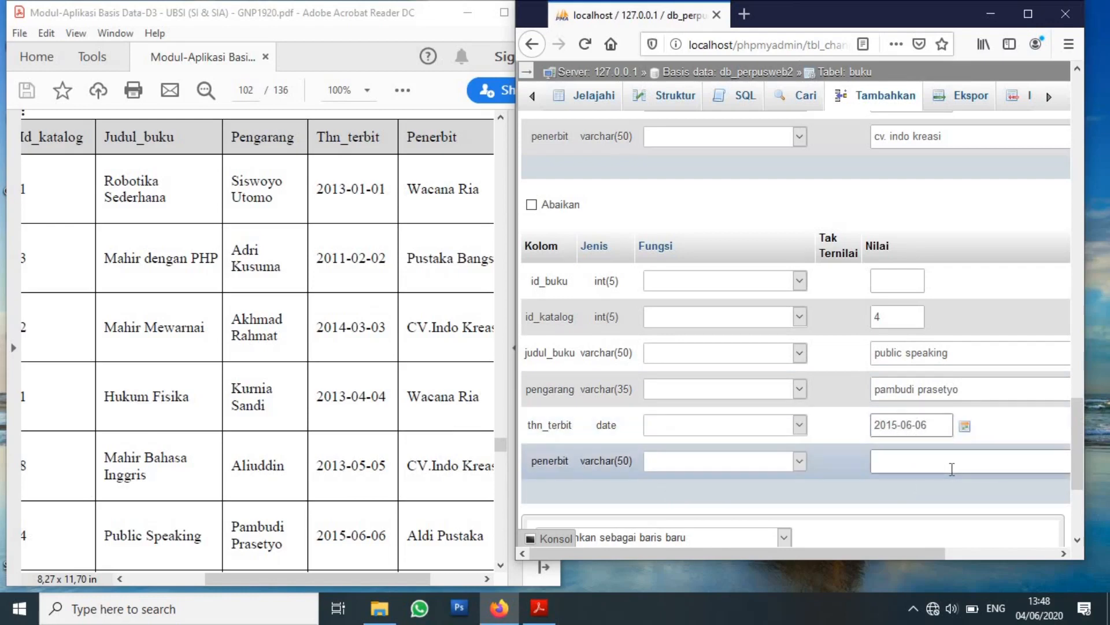
pyautogui.write('aldi pus')
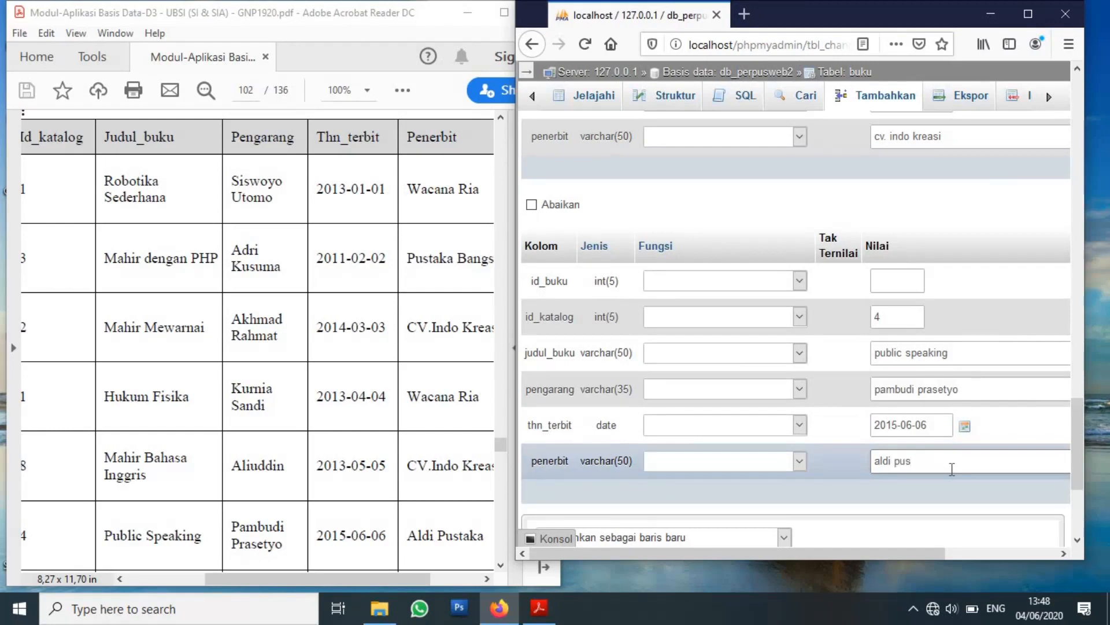
pyautogui.write('taka')
# Increase the 'Lanjutkan penambahan untuk' count to 8 and scroll to the next empty record block.
pyautogui.click(501, 565)
pyautogui.scroll(-3, 501, 565)
pyautogui.scroll(-2, 501, 569)
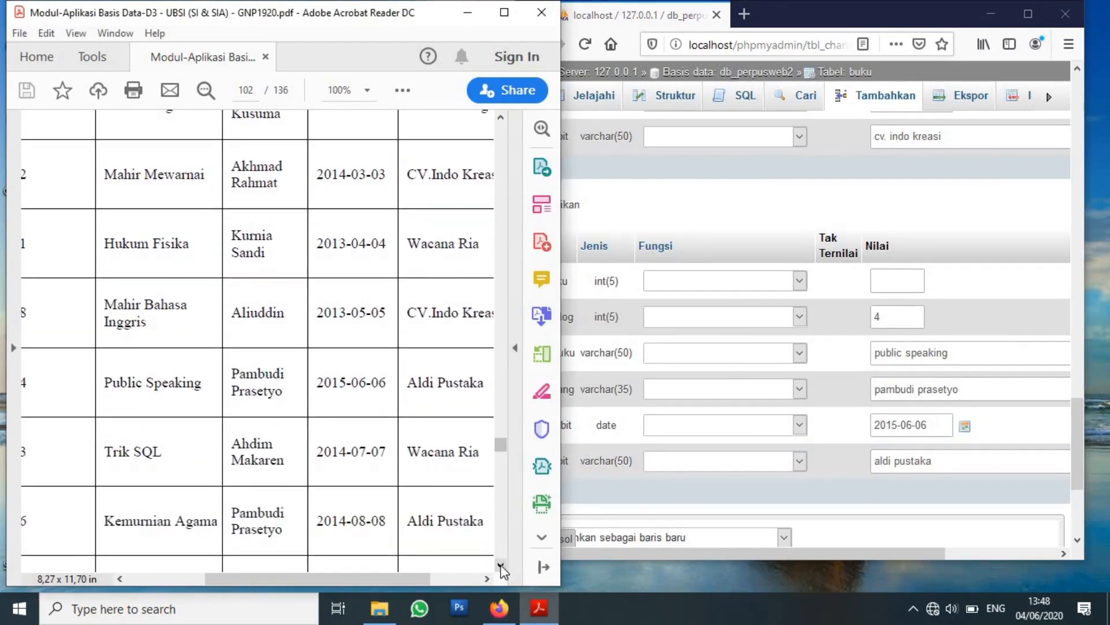
pyautogui.scroll(-3, 502, 569)
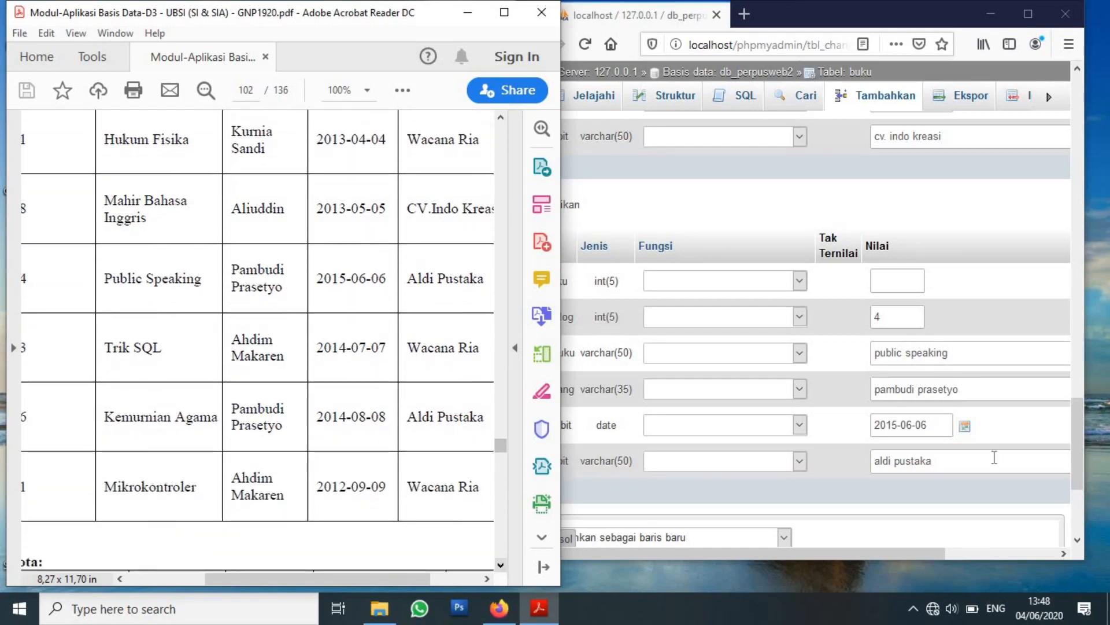
pyautogui.click(1079, 453)
pyautogui.scroll(-3, 1081, 475)
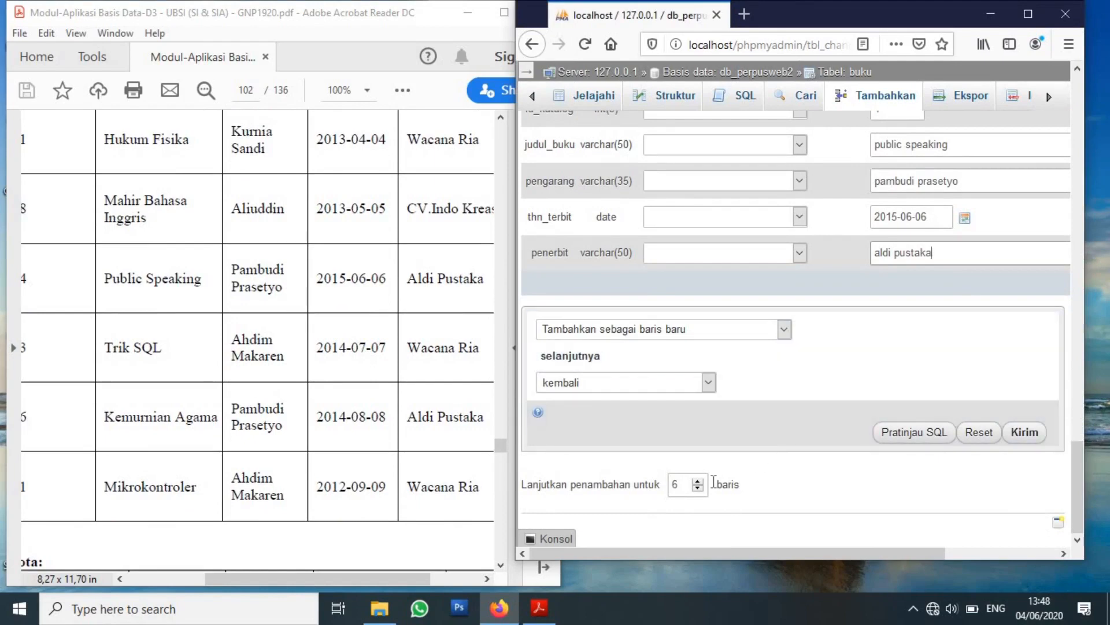
pyautogui.click(698, 482)
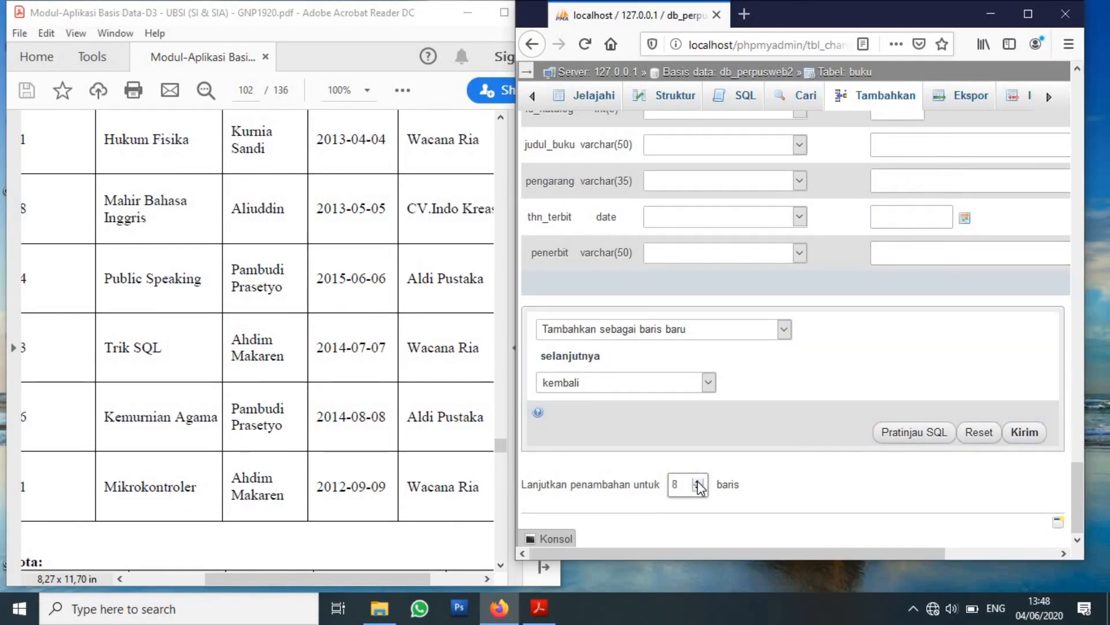
pyautogui.moveTo(1082, 488); pyautogui.dragTo(1074, 356)
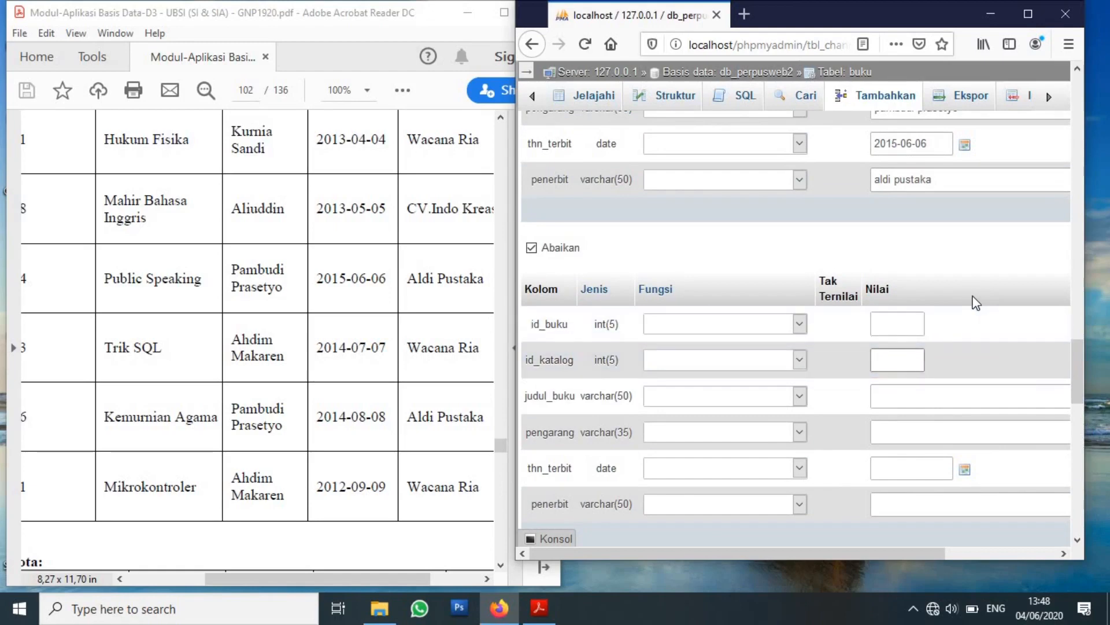
# Correct the next record's id_katalog to 3 and enter title 'trik sql'.
pyautogui.write('trik sql')
pyautogui.click(943, 393)
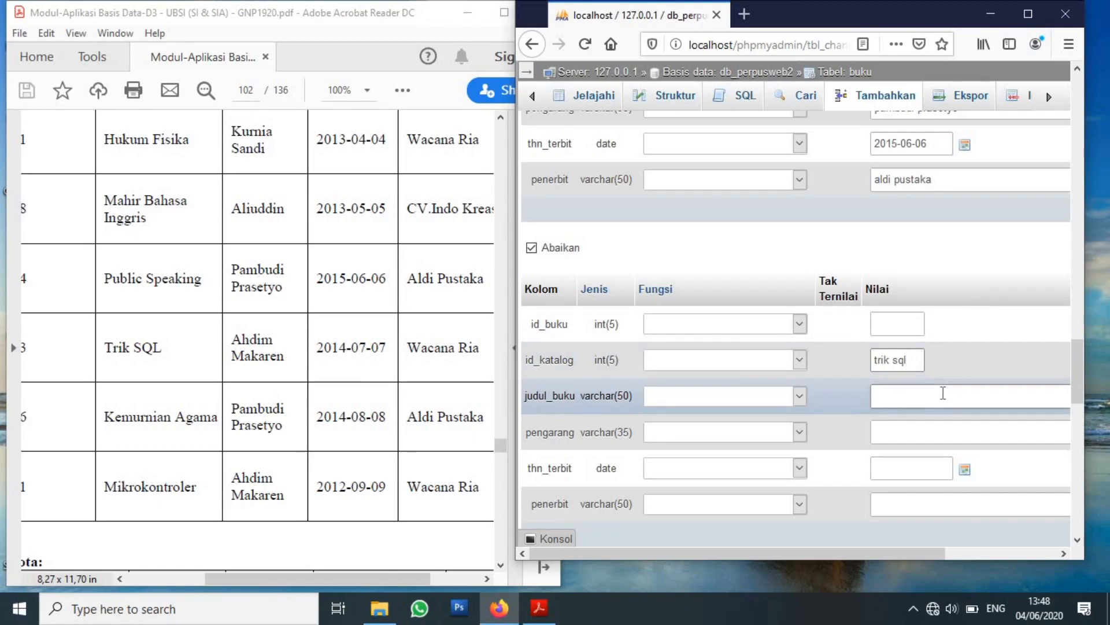
pyautogui.moveTo(919, 359); pyautogui.dragTo(852, 358)
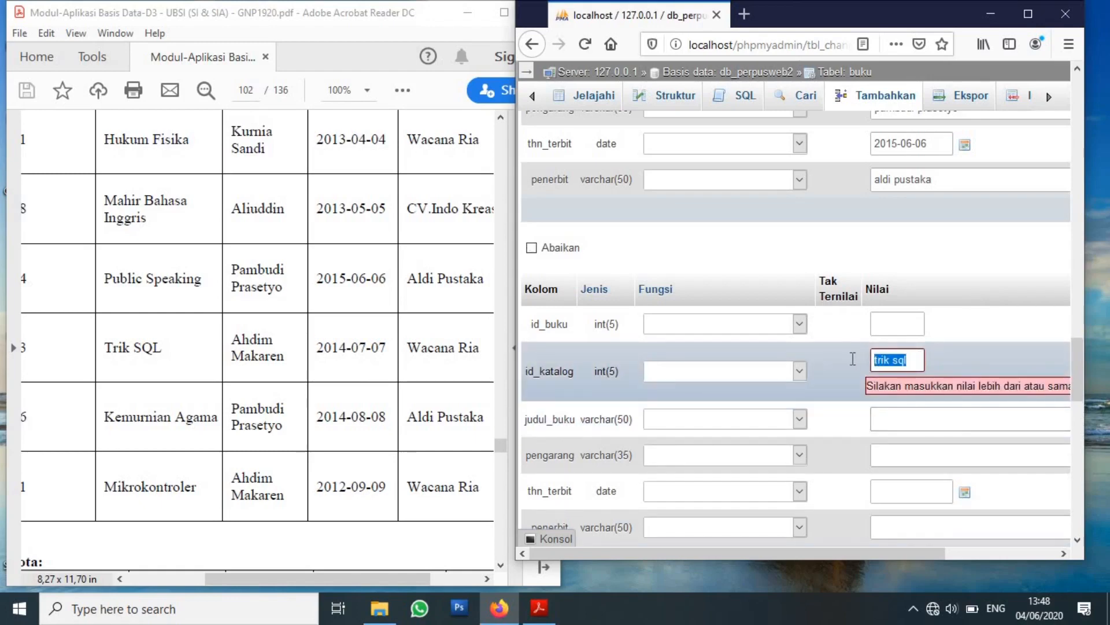
pyautogui.press('BackSpace')
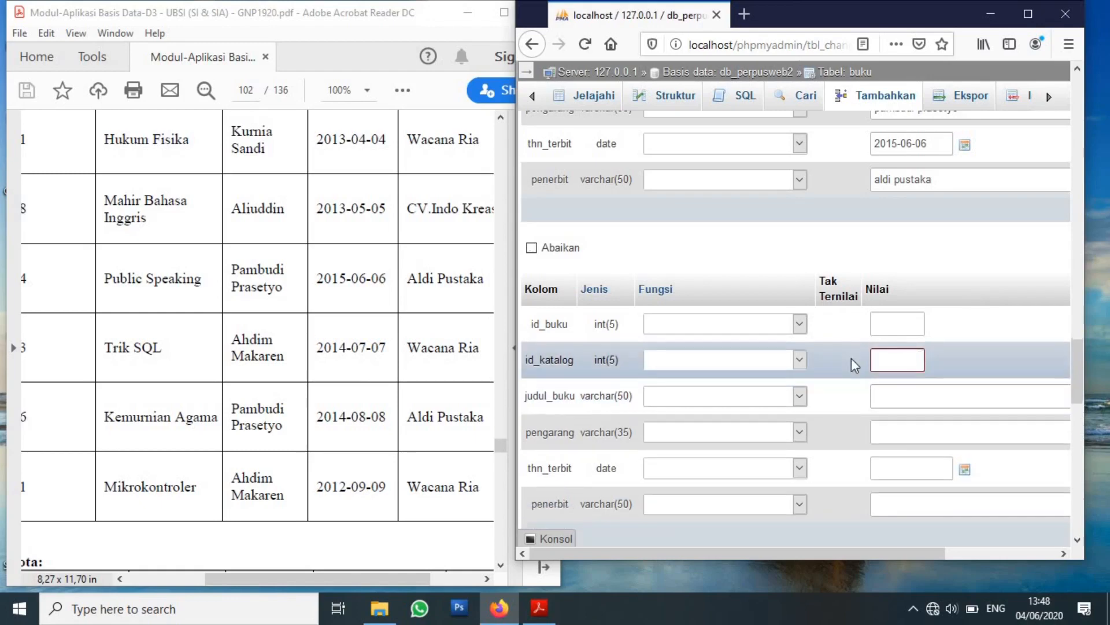
pyautogui.write('3')
pyautogui.moveTo(285, 579); pyautogui.dragTo(281, 580)
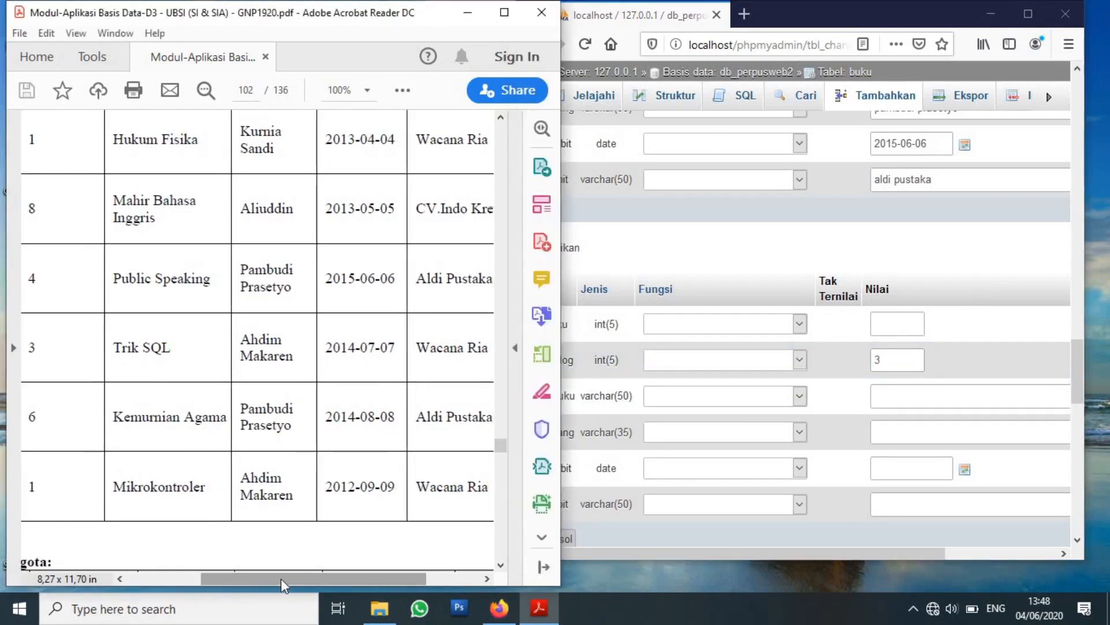
pyautogui.click(932, 405)
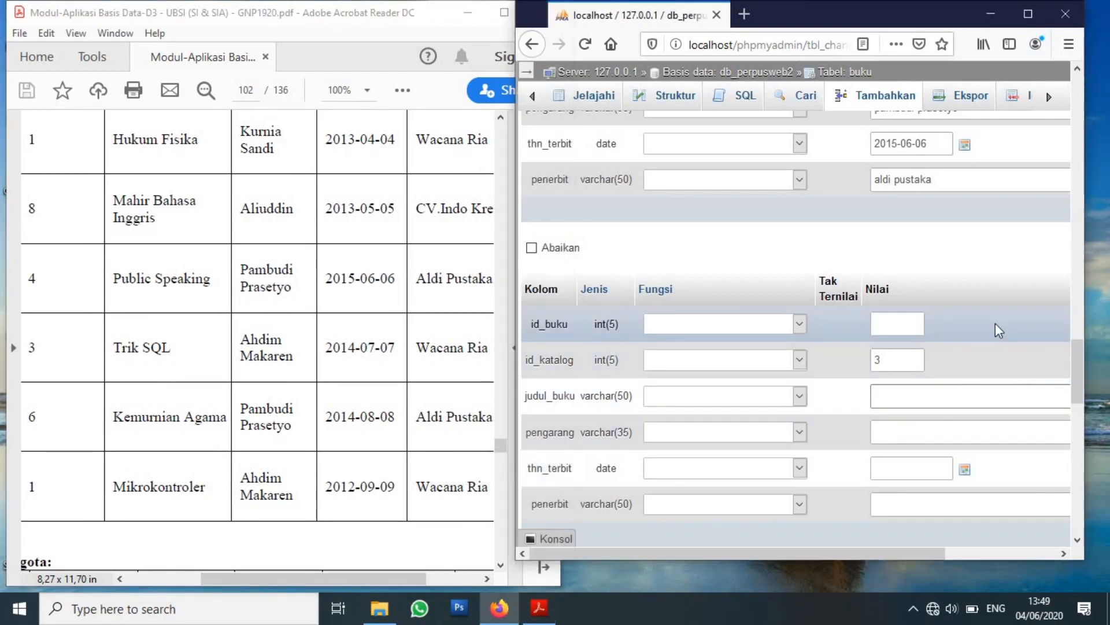
pyautogui.write('trik sql')
pyautogui.click(937, 428)
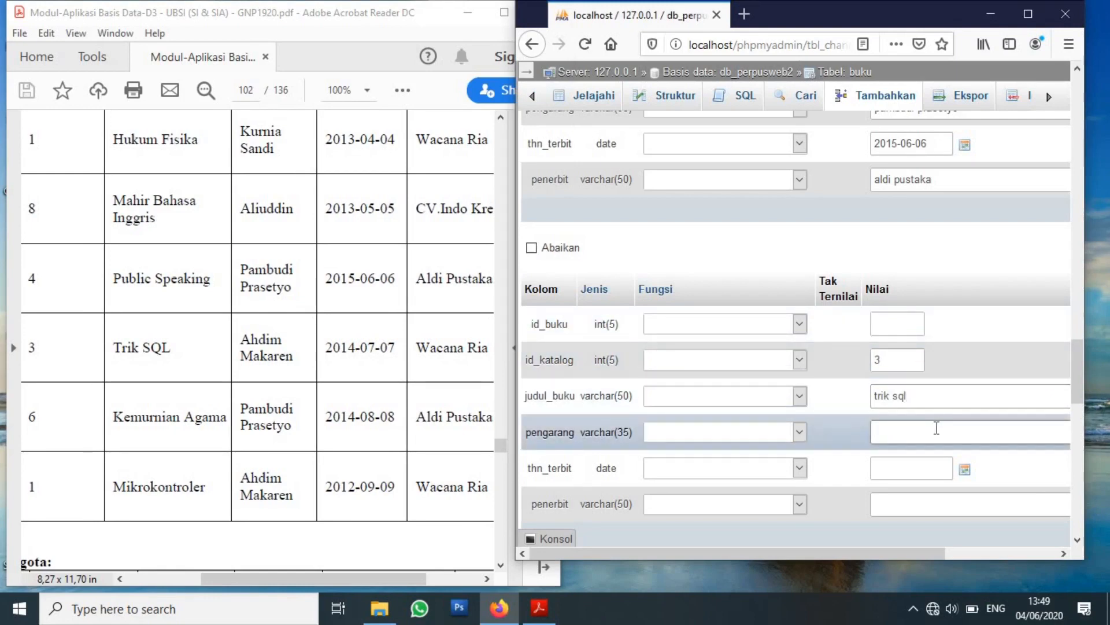
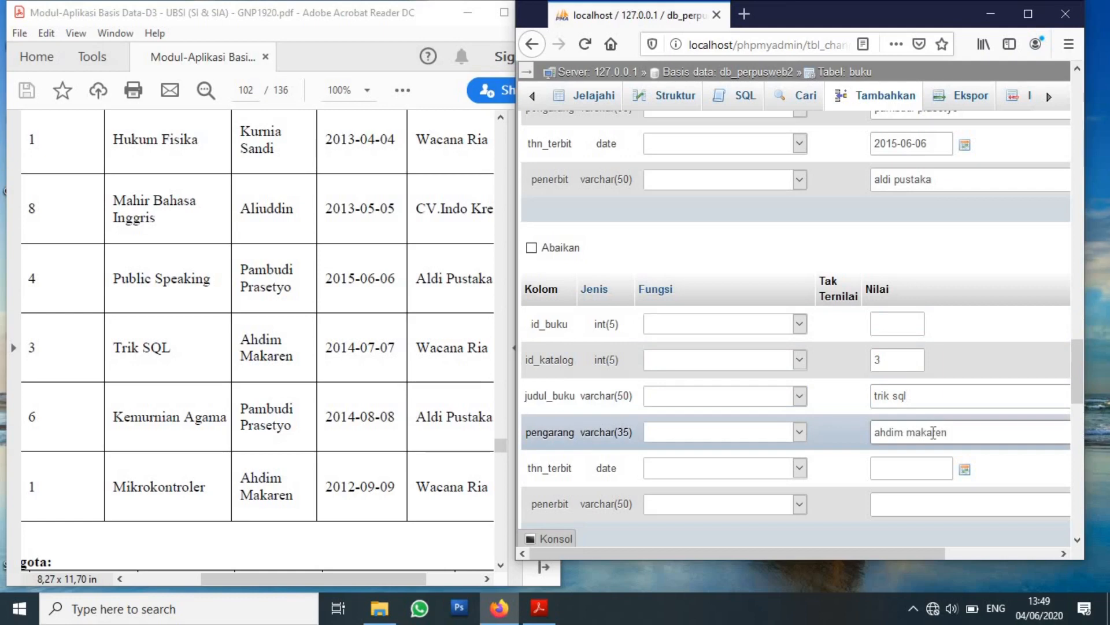
pyautogui.write('2014-08-08')
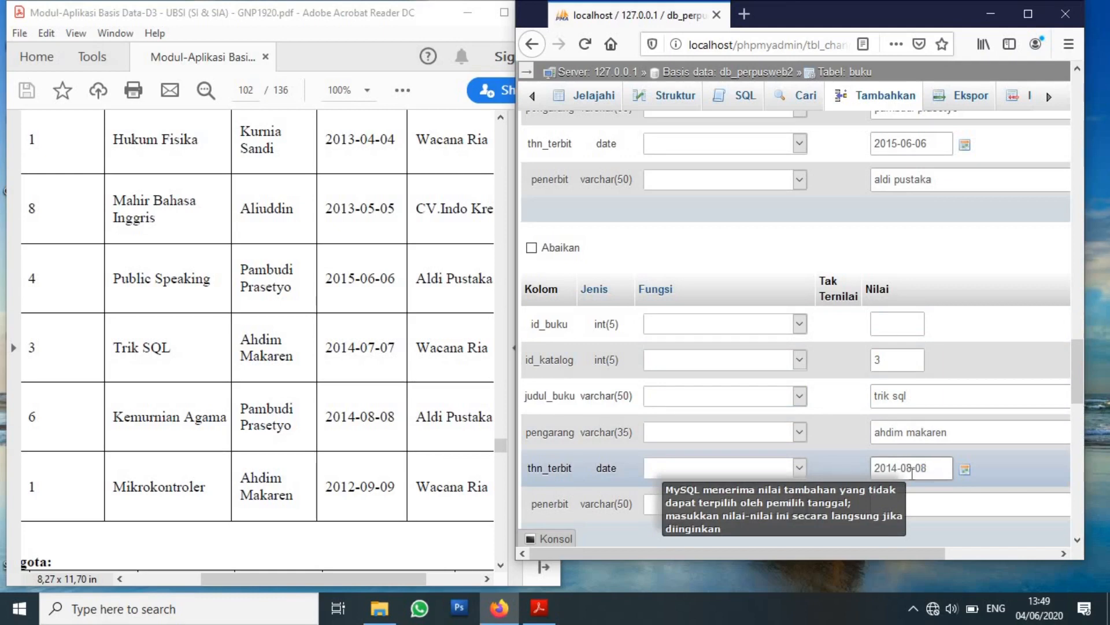
pyautogui.click(945, 505)
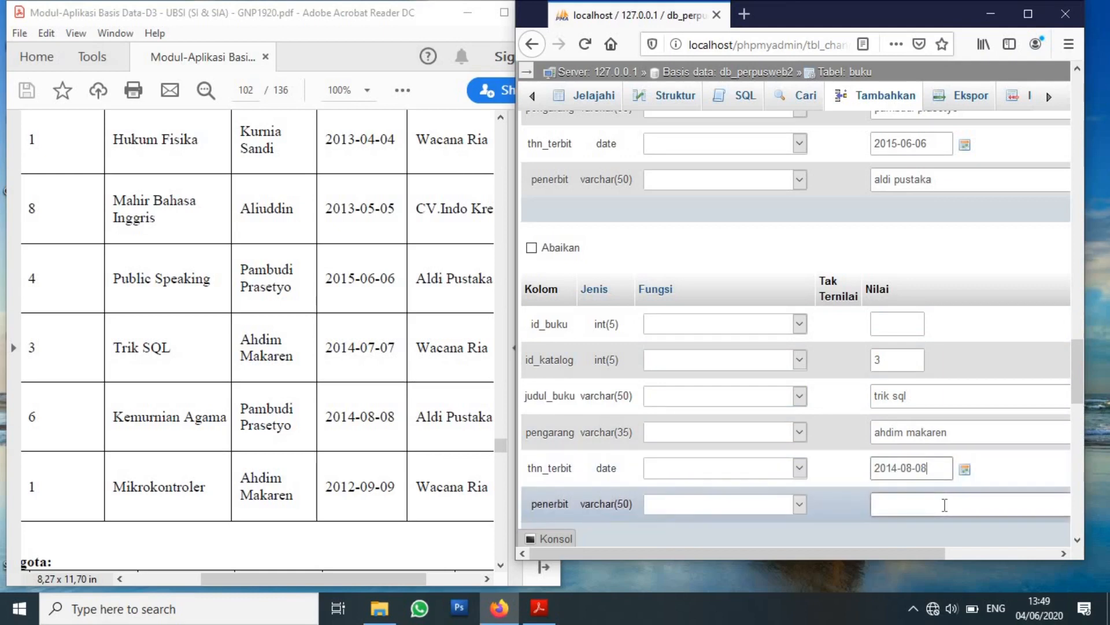
pyautogui.click(937, 471)
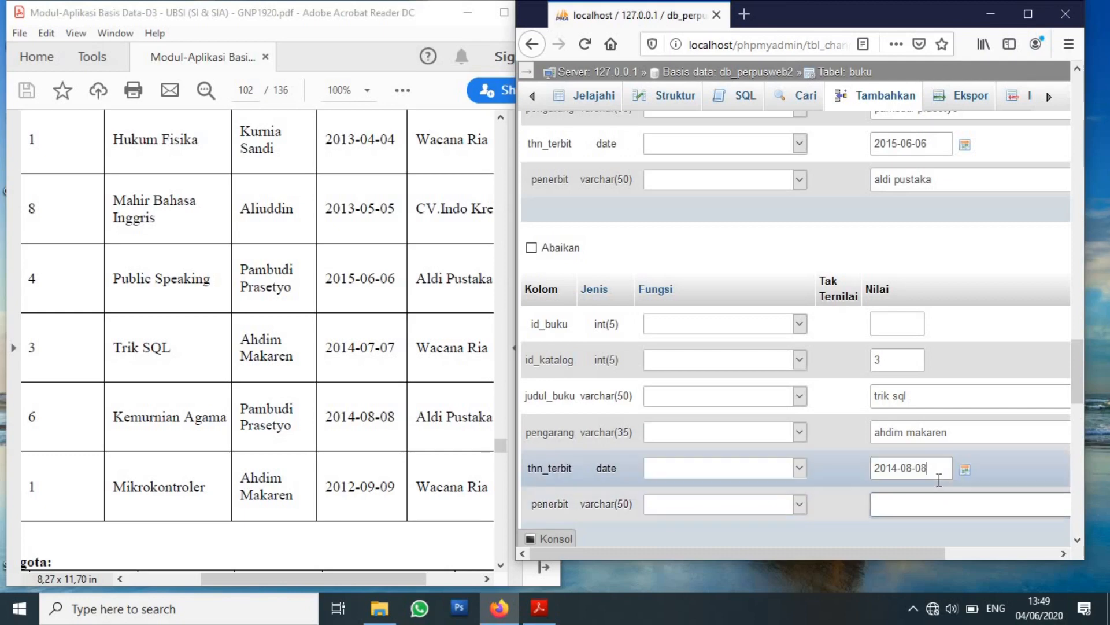
pyautogui.press('BackSpace')
pyautogui.press('BackSpace')
pyautogui.press('BackSpace')
pyautogui.press('BackSpace')
pyautogui.write('7')
pyautogui.click(967, 510)
pyautogui.click(967, 510)
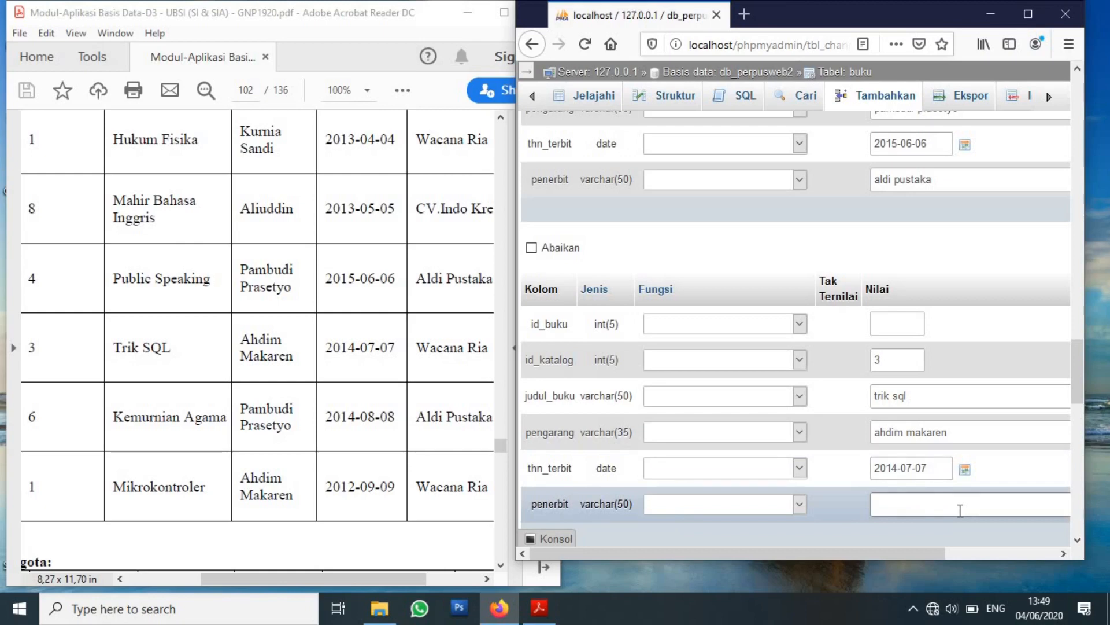
pyautogui.write('wacana ria')
pyautogui.moveTo(1076, 370); pyautogui.dragTo(1084, 436)
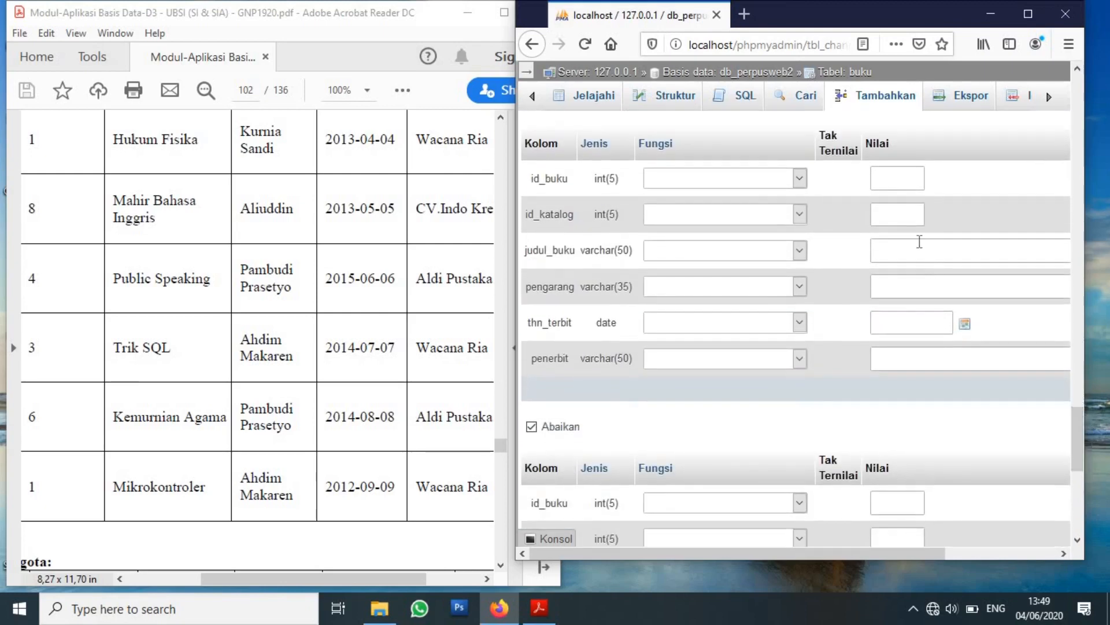
pyautogui.click(903, 219)
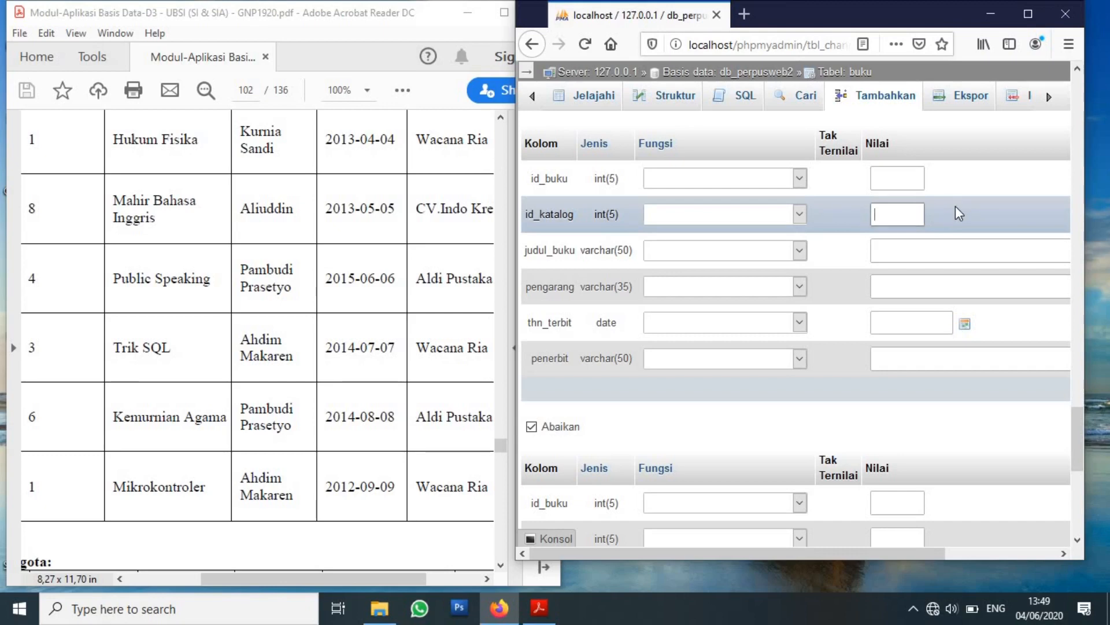
# Fill the next buku record with id_katalog 6, 'kemurnian agama', its author, 2014-08-08 and 'aldi pustaka'.
pyautogui.write('6')
pyautogui.click(925, 252)
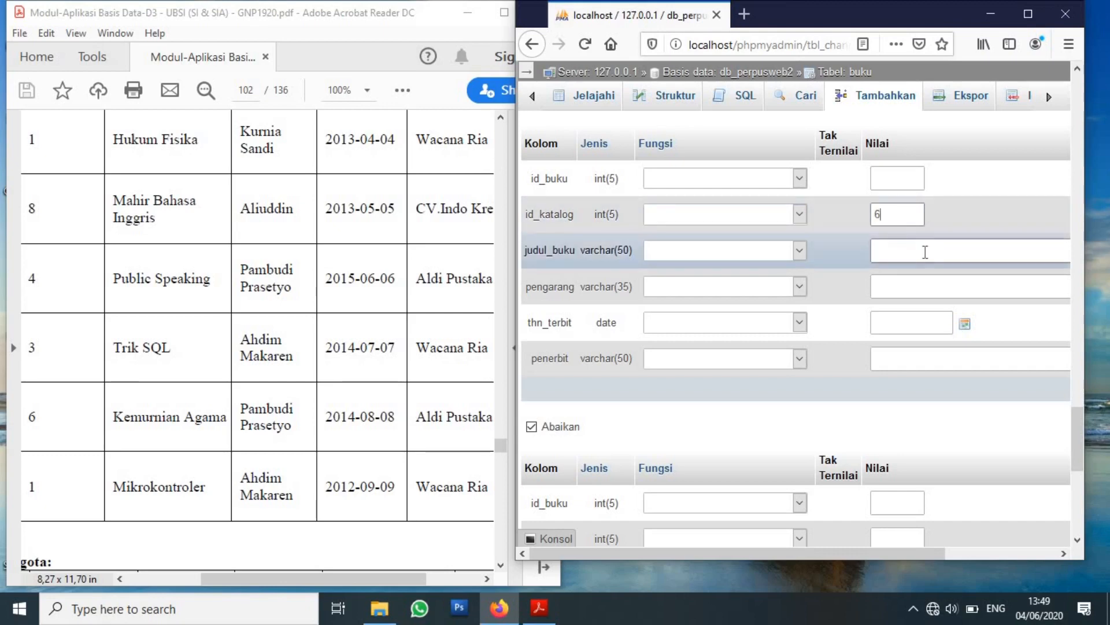
pyautogui.write('kemurnian agama')
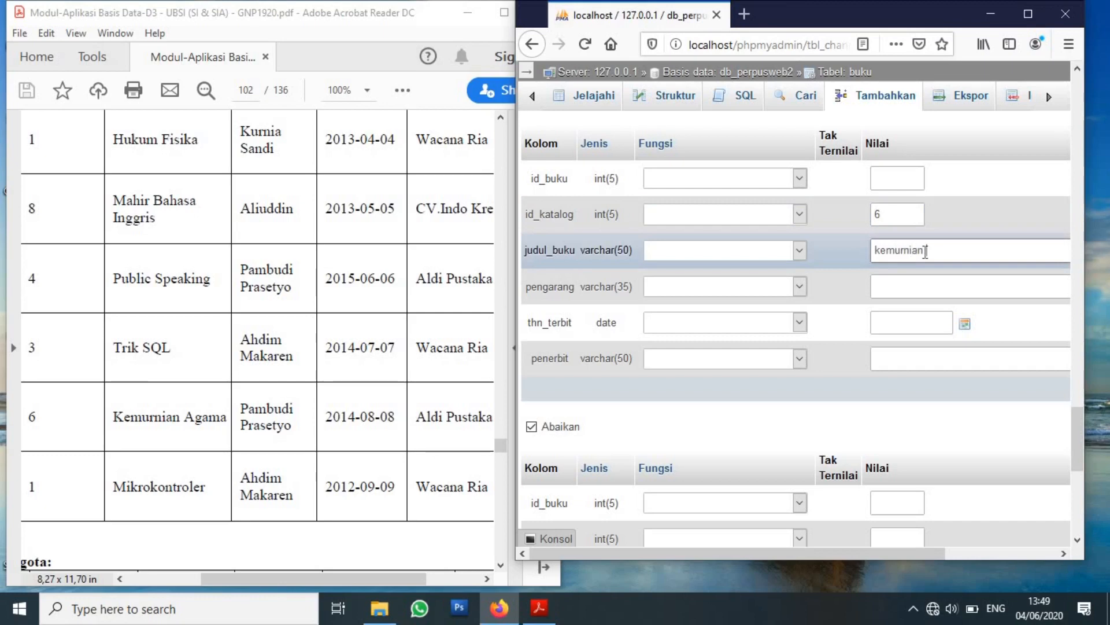
pyautogui.click(919, 284)
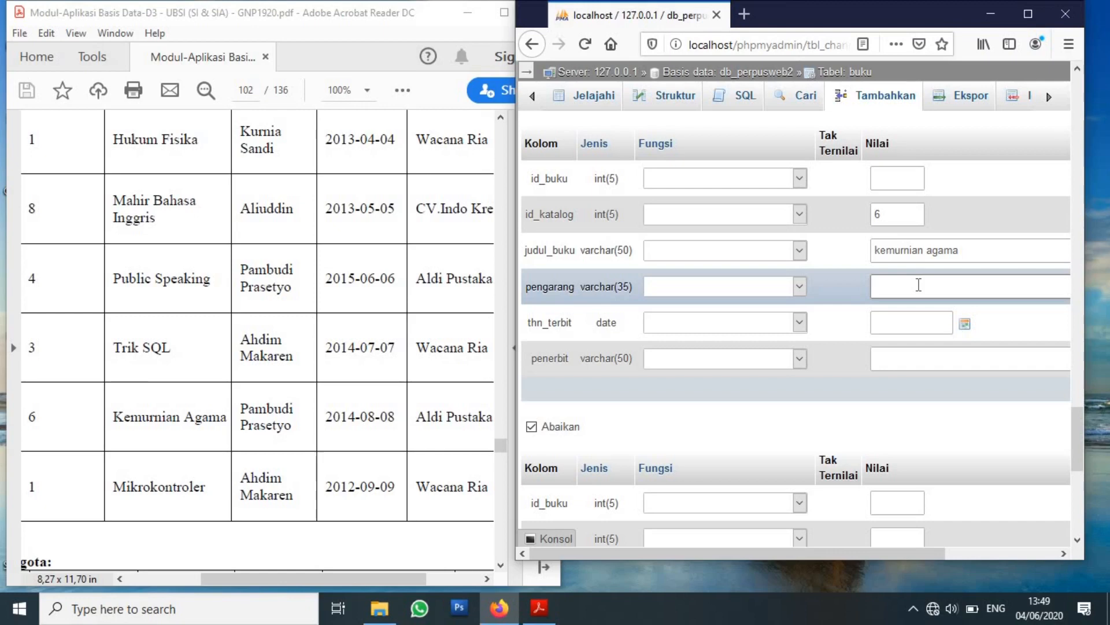
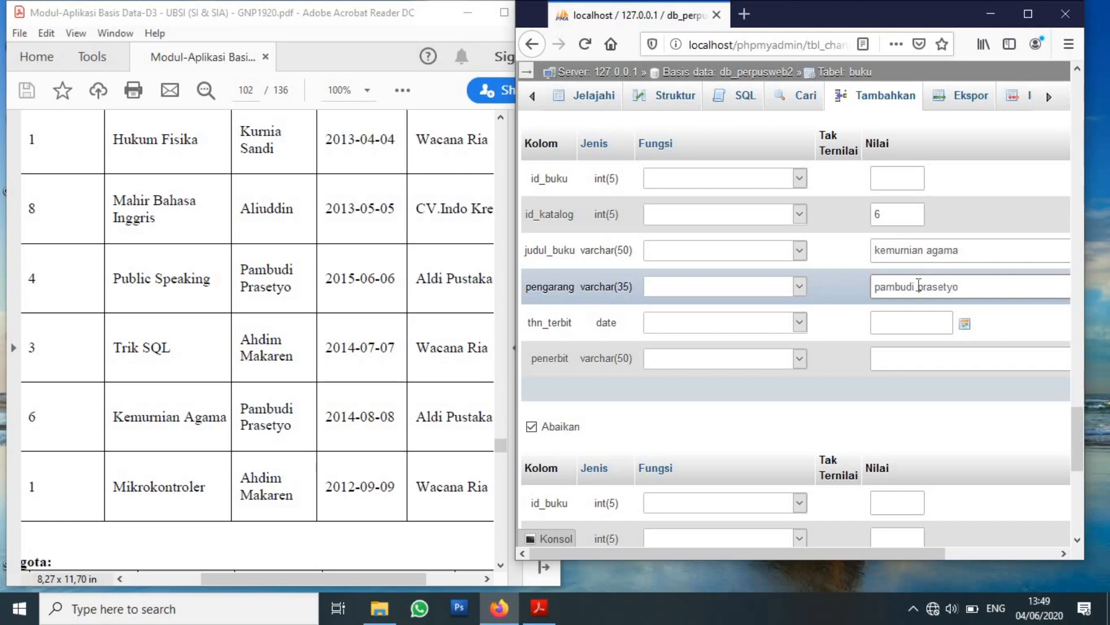
pyautogui.click(904, 324)
pyautogui.write('2014-08-08')
pyautogui.click(928, 363)
pyautogui.write('aldi pustaka')
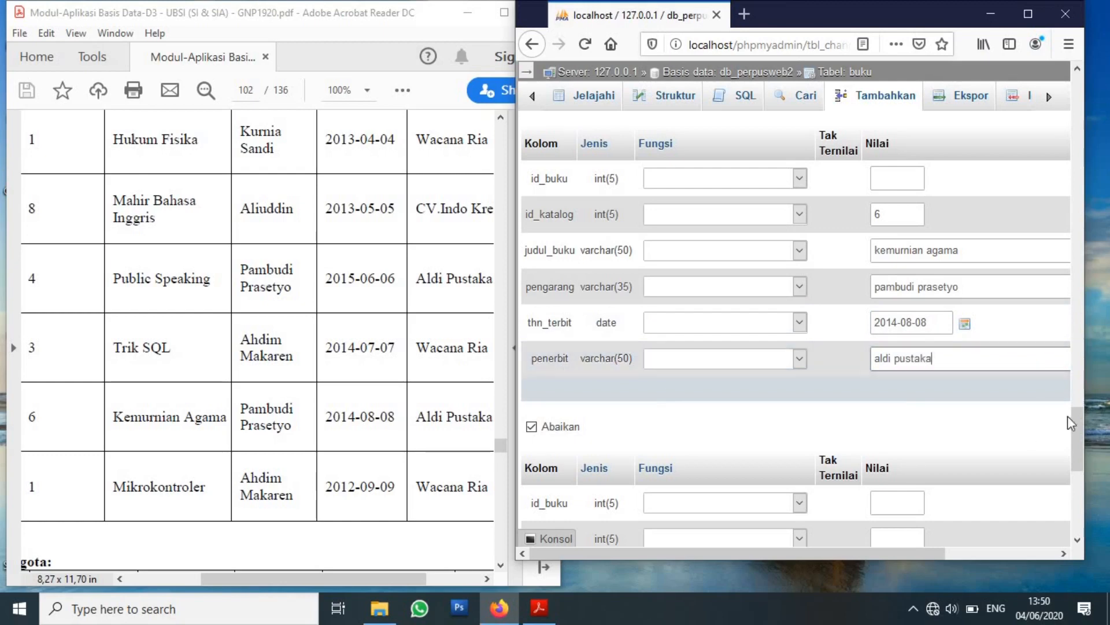
pyautogui.moveTo(1078, 428); pyautogui.dragTo(1078, 458)
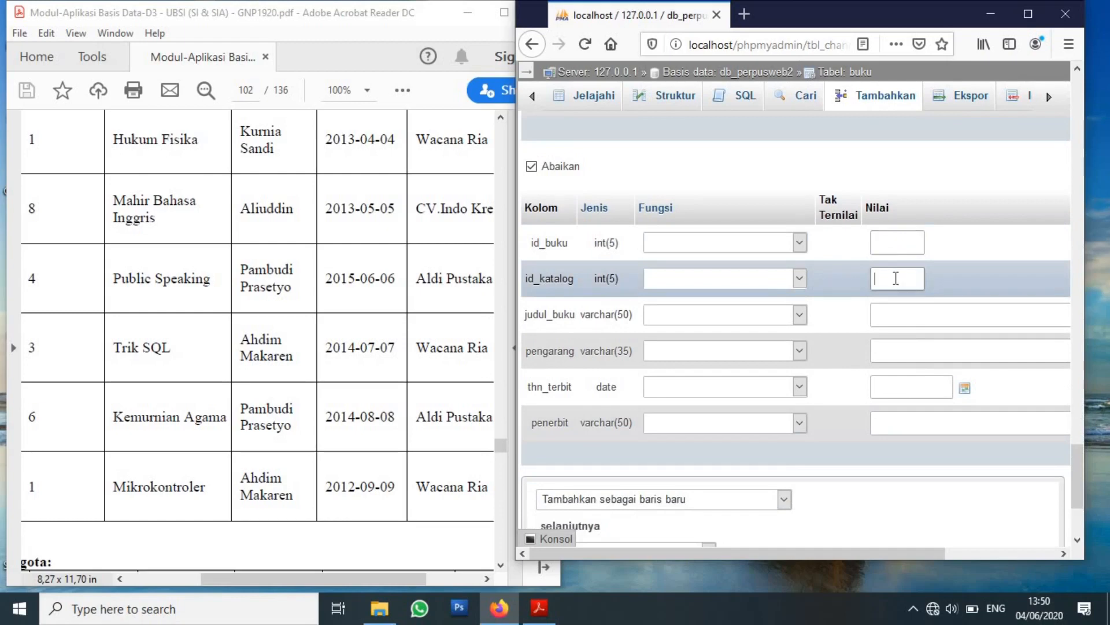
# Enter 'mikrokontroler', its author, 2012-09-09 and publisher 'wacana ria' in the final buku record.
pyautogui.click(909, 315)
pyautogui.write('mikro')
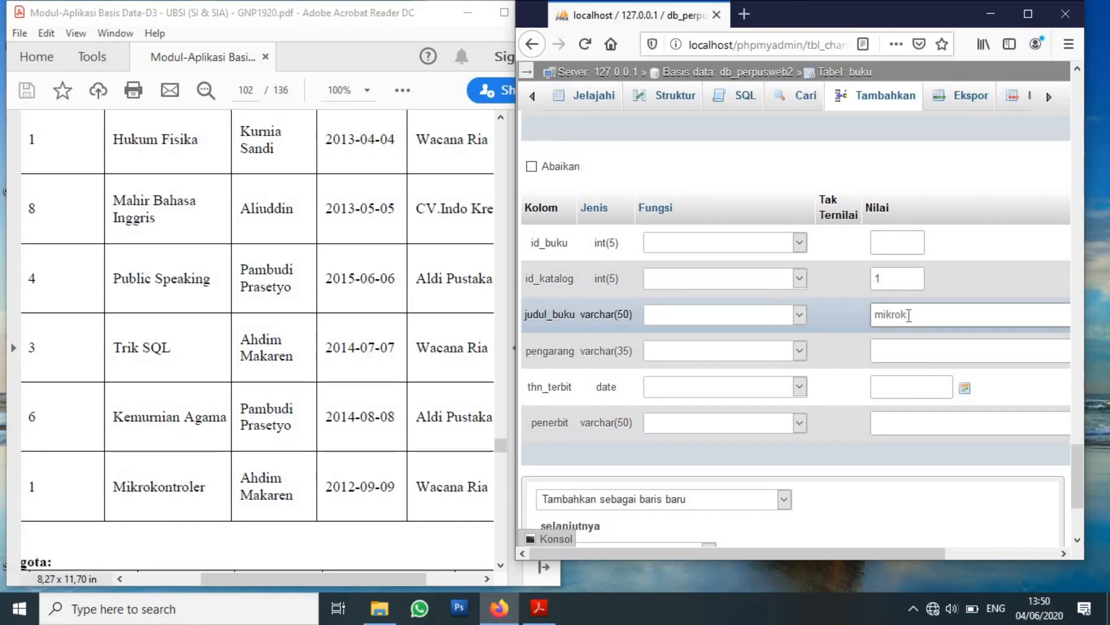
pyautogui.write('kontroler')
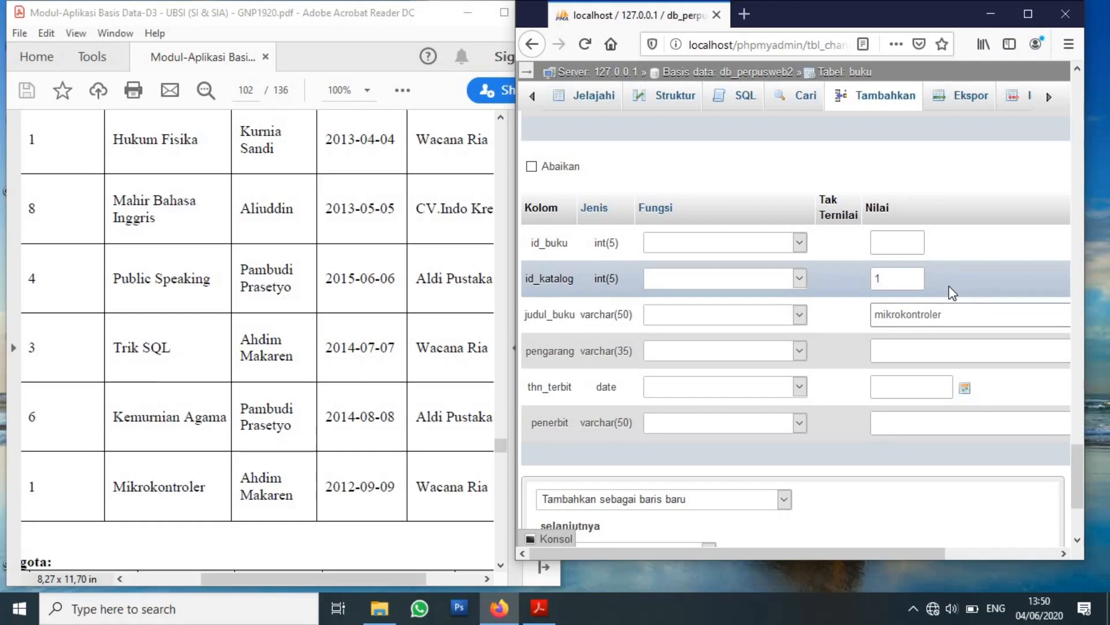
pyautogui.click(921, 353)
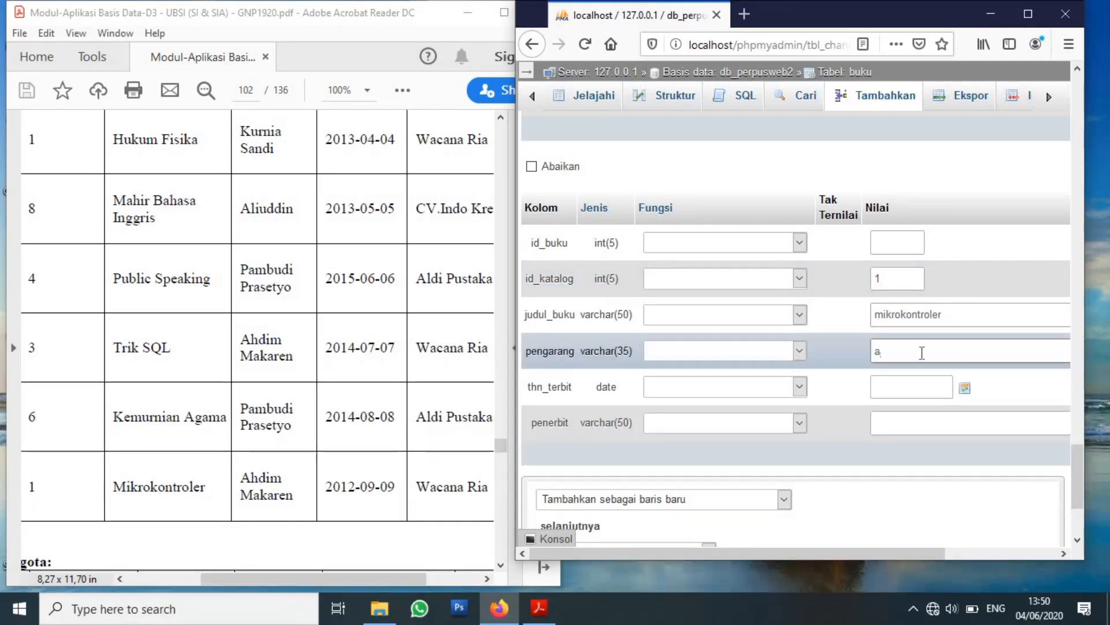
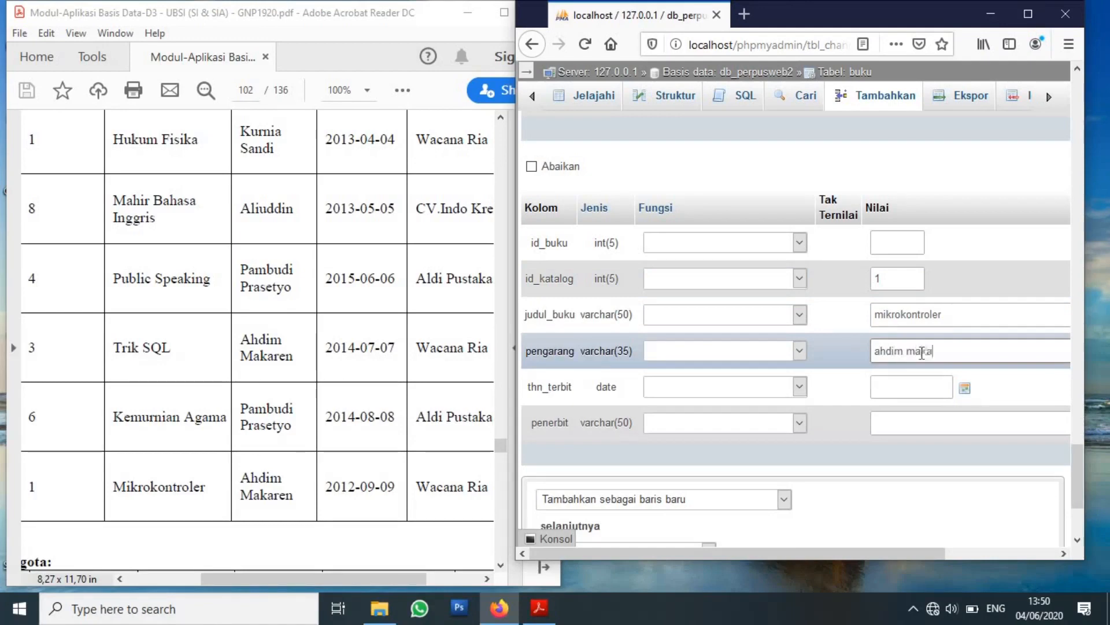
pyautogui.click(898, 385)
pyautogui.write('2012')
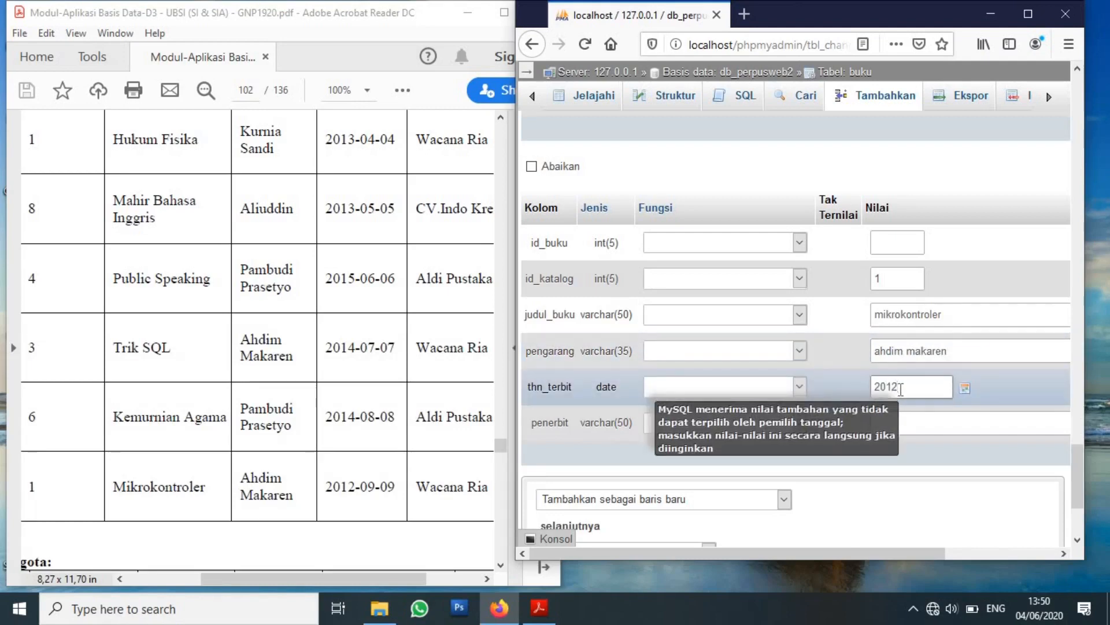
pyautogui.write('-09-09')
pyautogui.click(928, 422)
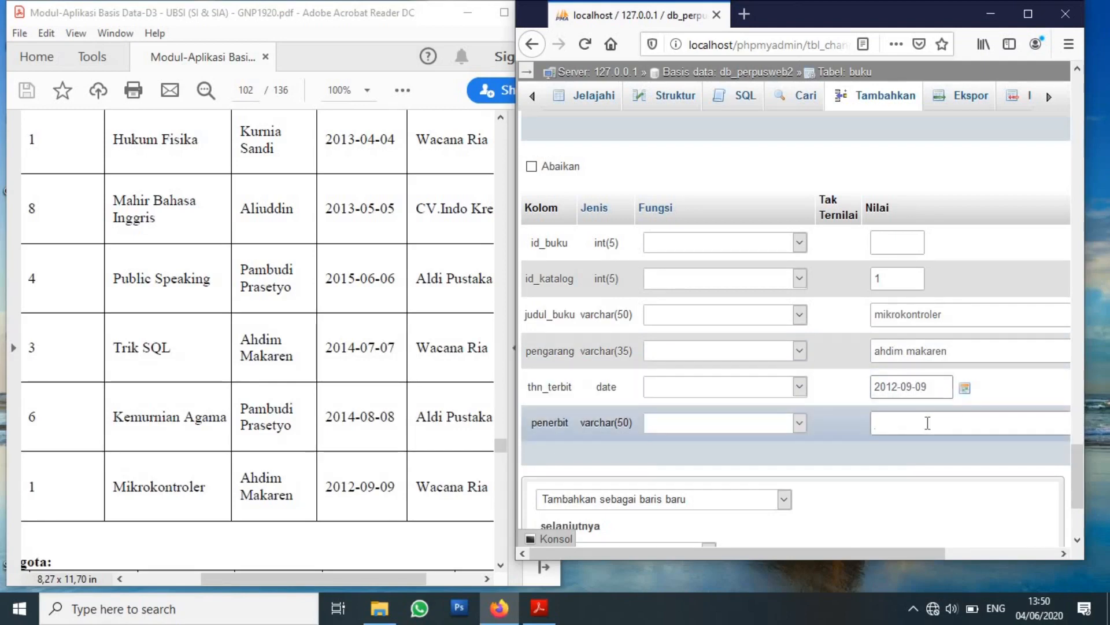
pyautogui.write('wacana ria')
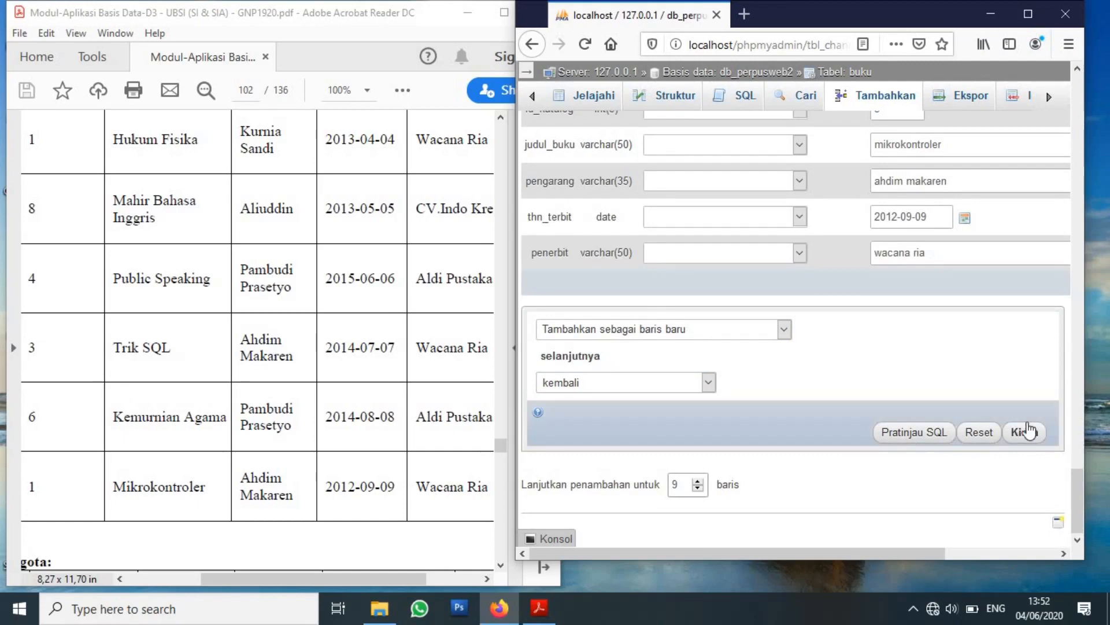
# Submit the nine book records, browse the saved buku rows, and show the navigation tree.
pyautogui.click(1032, 434)
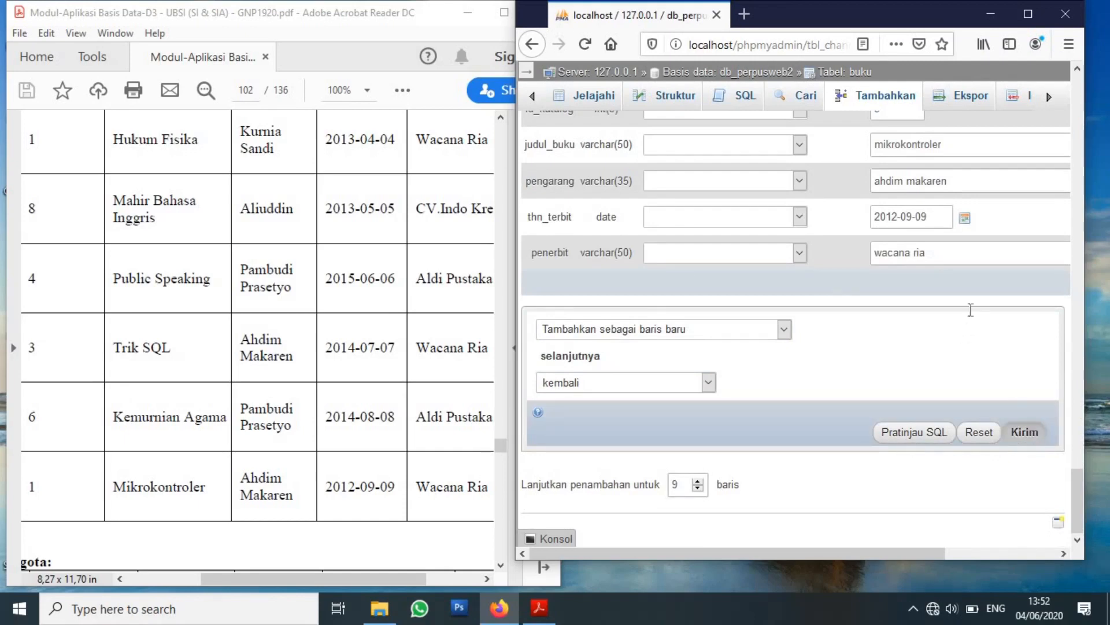
pyautogui.click(1018, 20)
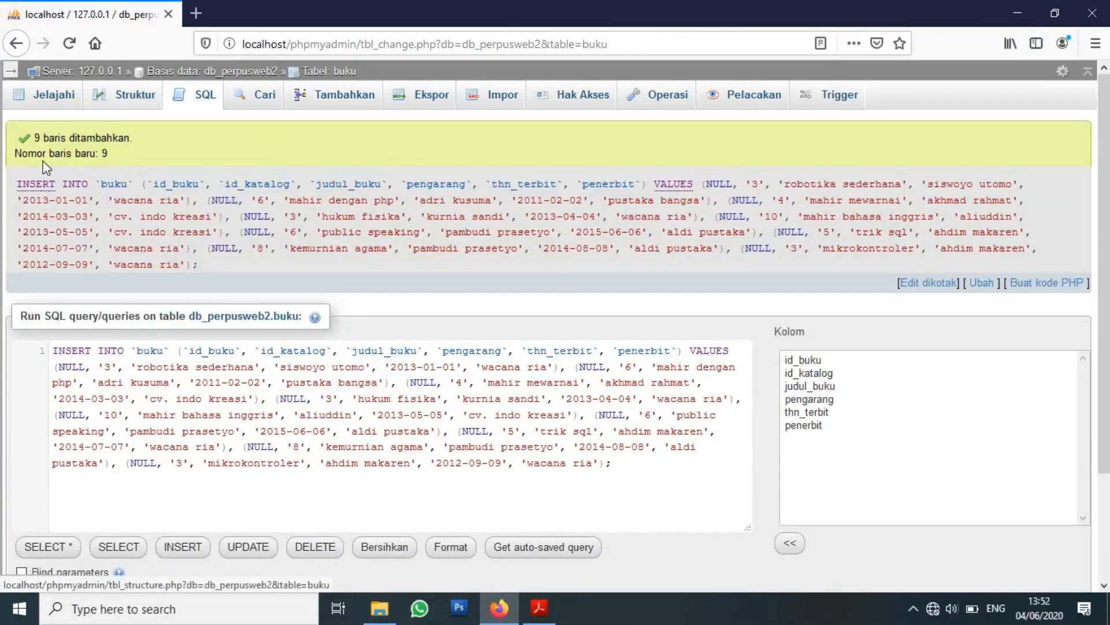
pyautogui.click(55, 104)
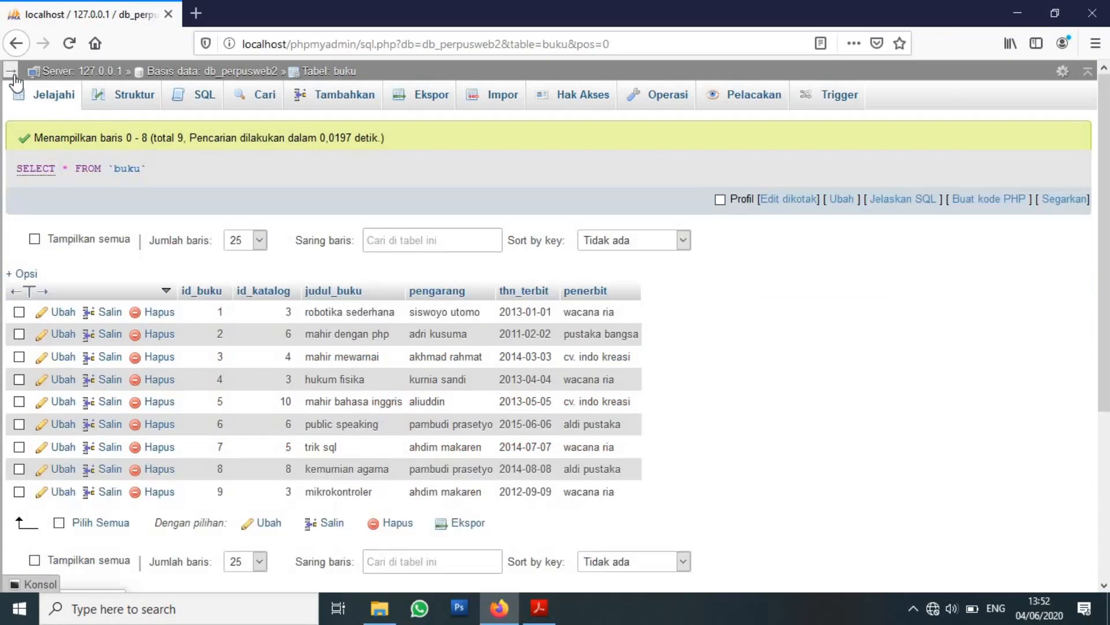
pyautogui.click(11, 72)
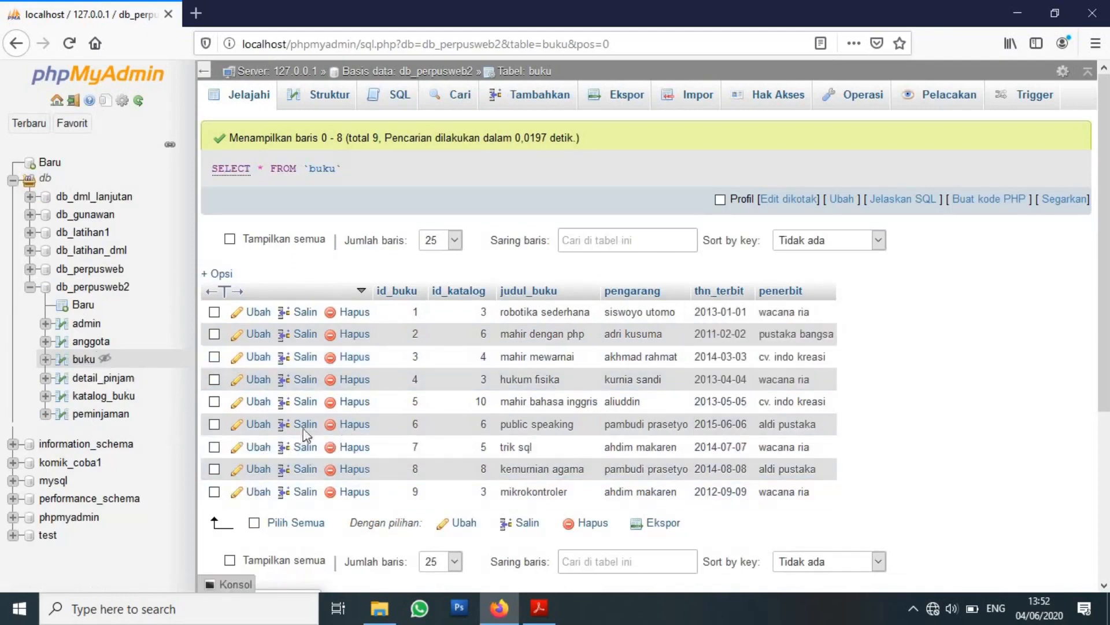
# Maximize the module PDF, scroll to the Tabel anggota list, then return to phpMyAdmin.
pyautogui.click(539, 607)
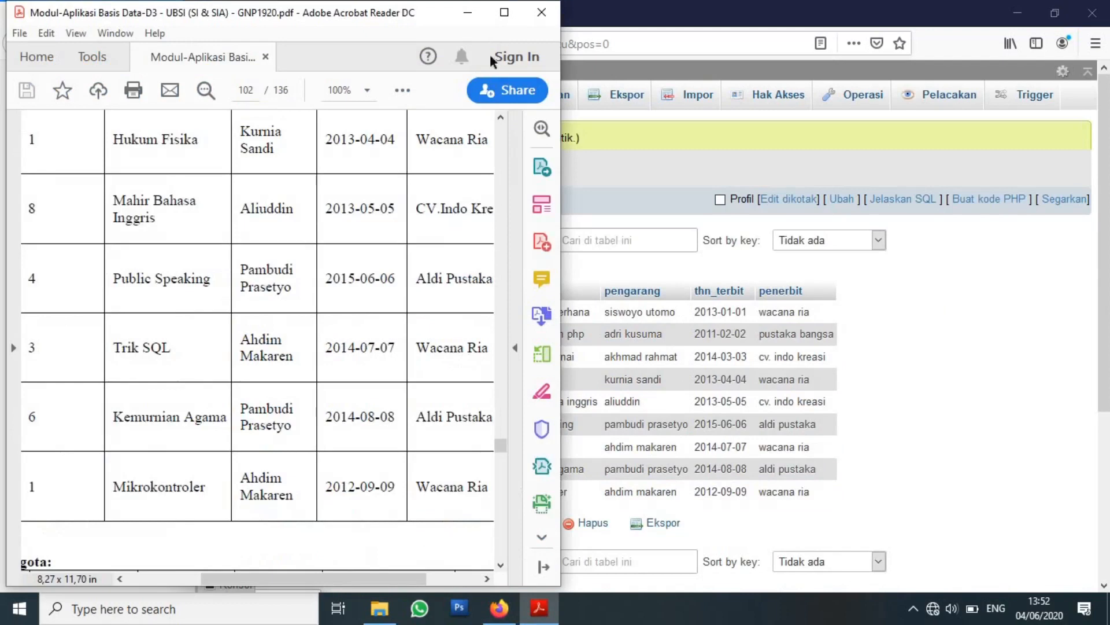
pyautogui.click(504, 12)
pyautogui.scroll(-10, 556, 290)
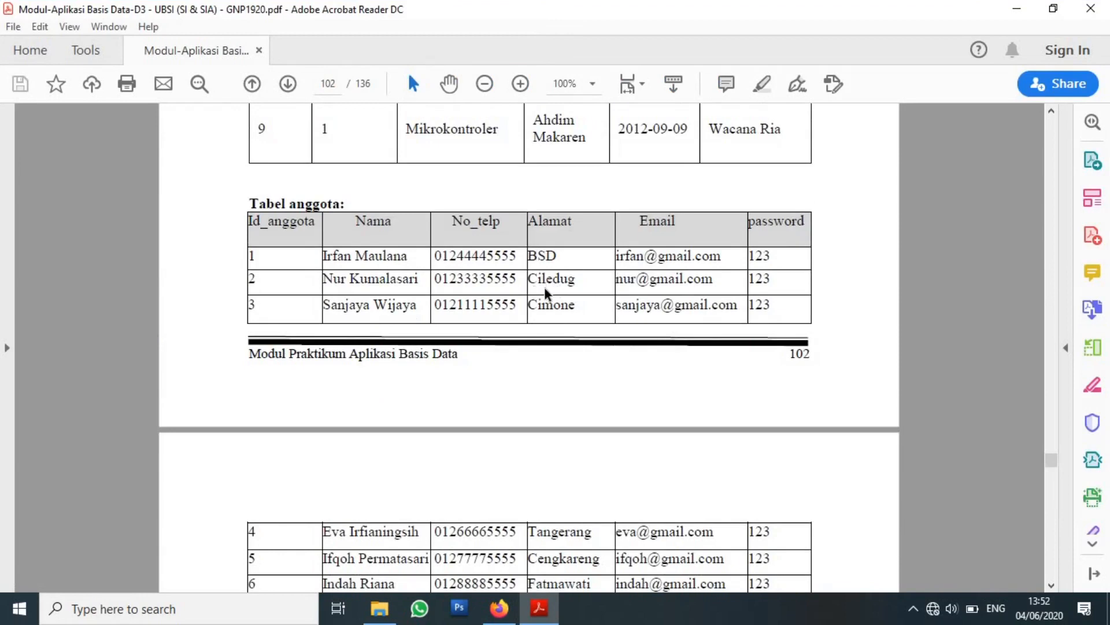
pyautogui.scroll(-4, 548, 295)
pyautogui.scroll(-4, 548, 295)
pyautogui.scroll(4, 548, 293)
pyautogui.scroll(2, 547, 291)
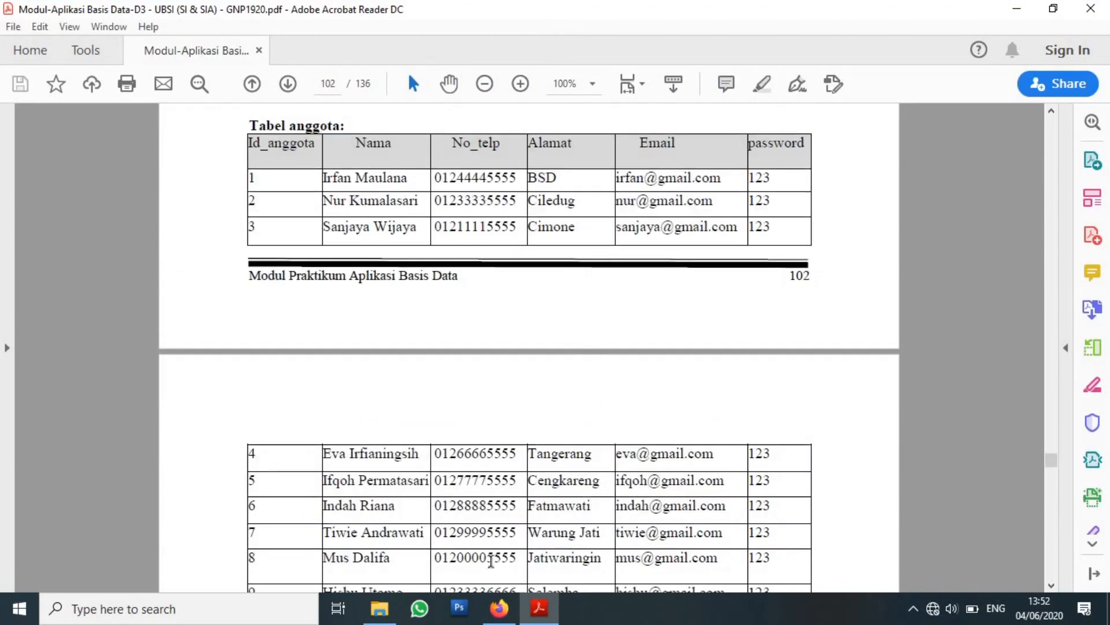
pyautogui.click(495, 618)
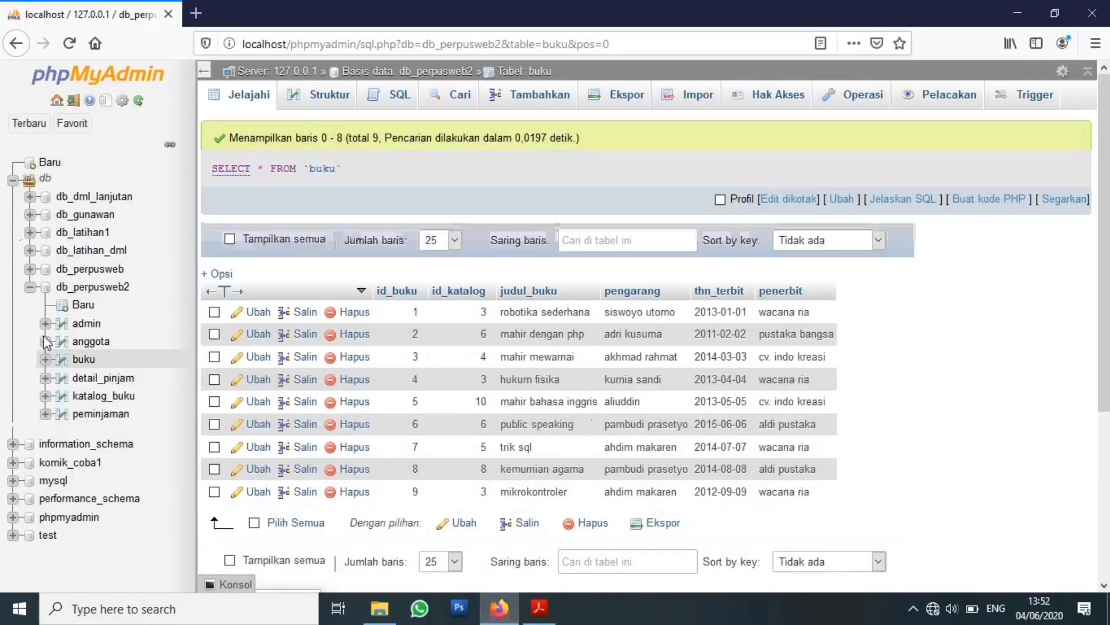
# Open the anggota insert form in a restored browser window placed below the PDF's member table.
pyautogui.click(93, 342)
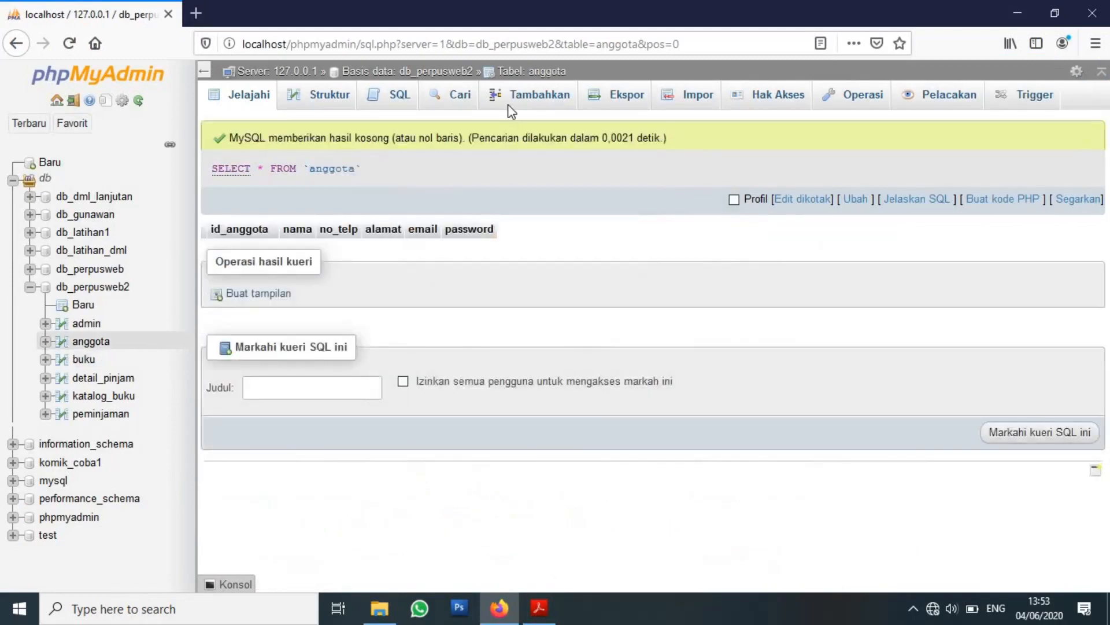
pyautogui.click(520, 102)
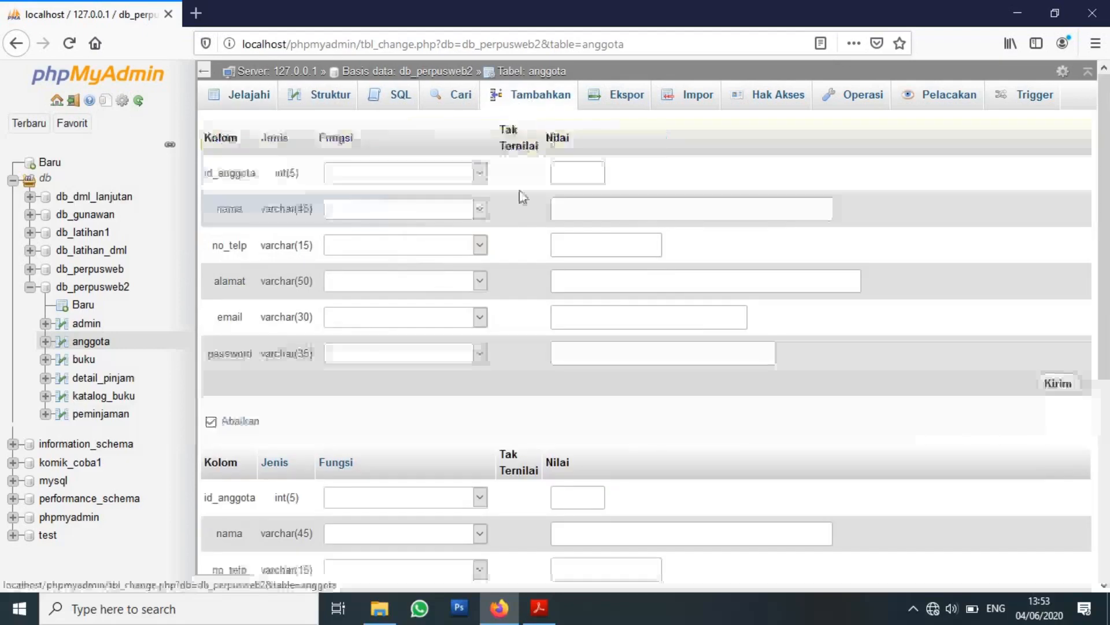
pyautogui.click(1055, 13)
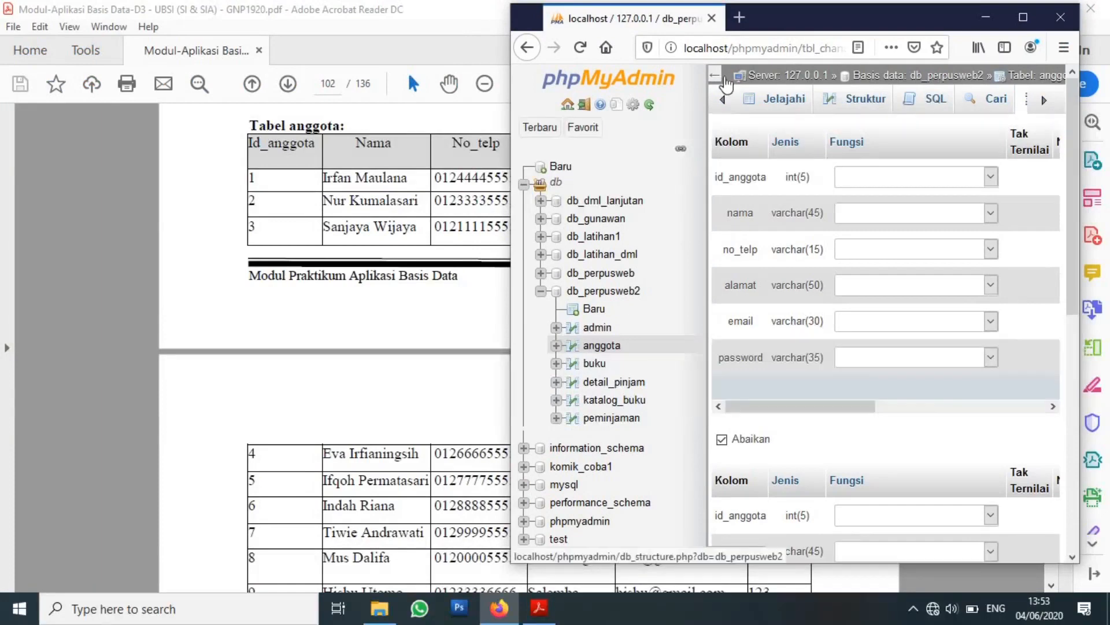
pyautogui.click(719, 81)
pyautogui.moveTo(878, 26); pyautogui.dragTo(534, 255)
# Enter the first member's full name, phone number, address, Gmail address and password in the anggota row.
pyautogui.click(620, 445)
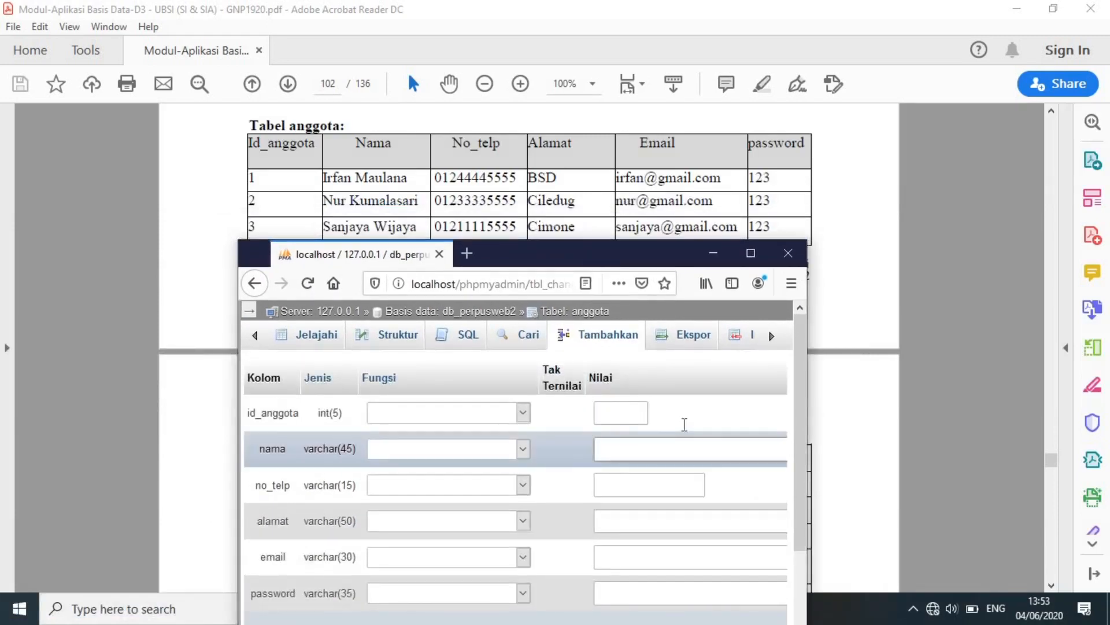
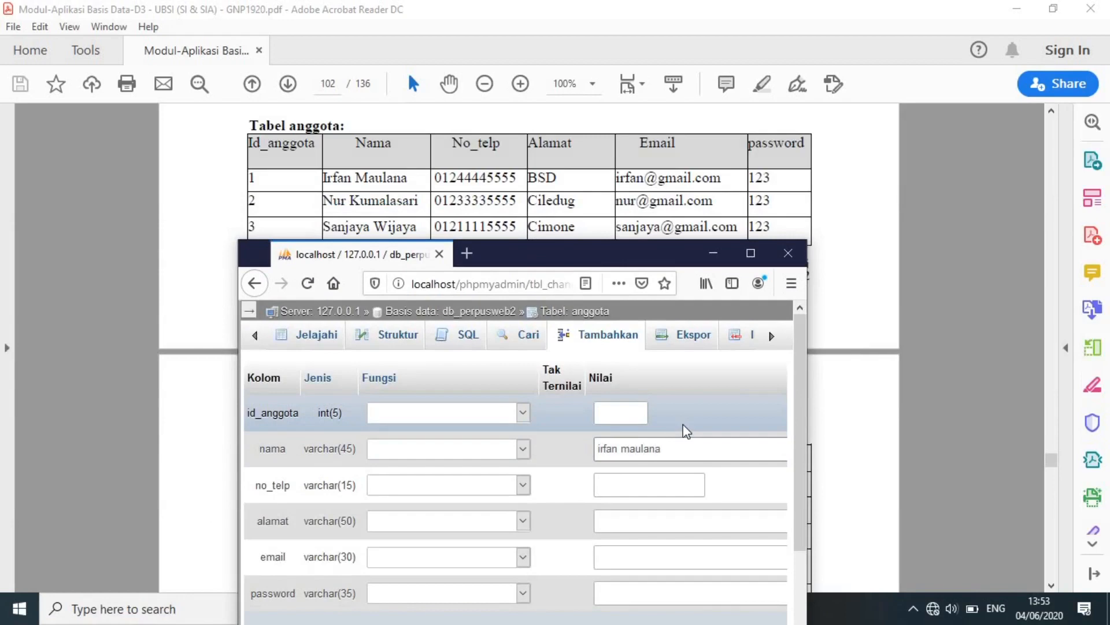
pyautogui.press('Tab')
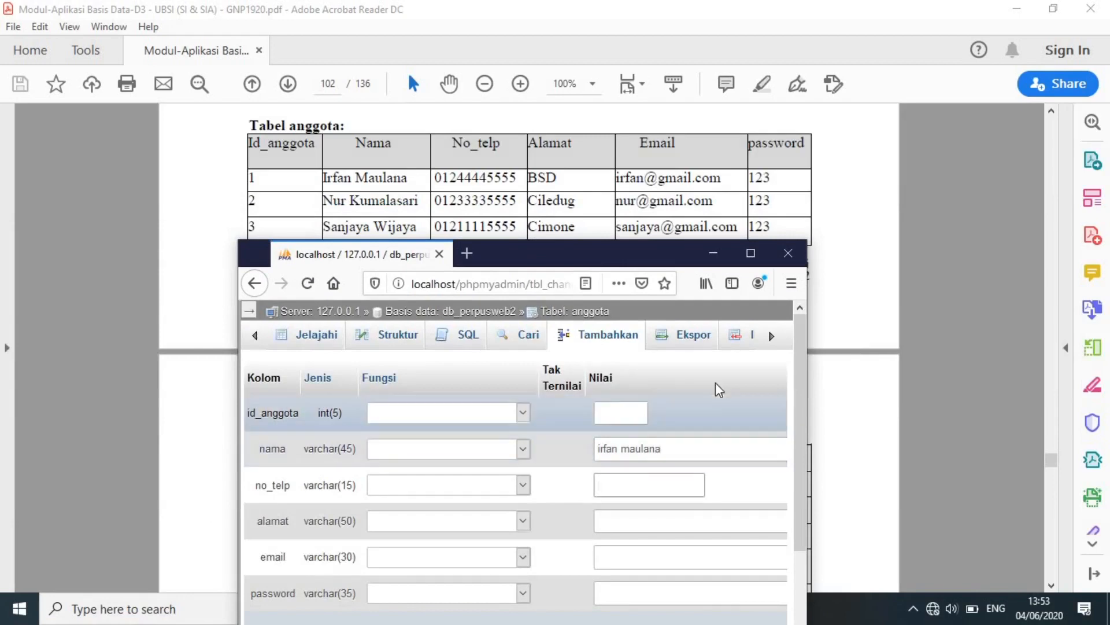
pyautogui.write('0')
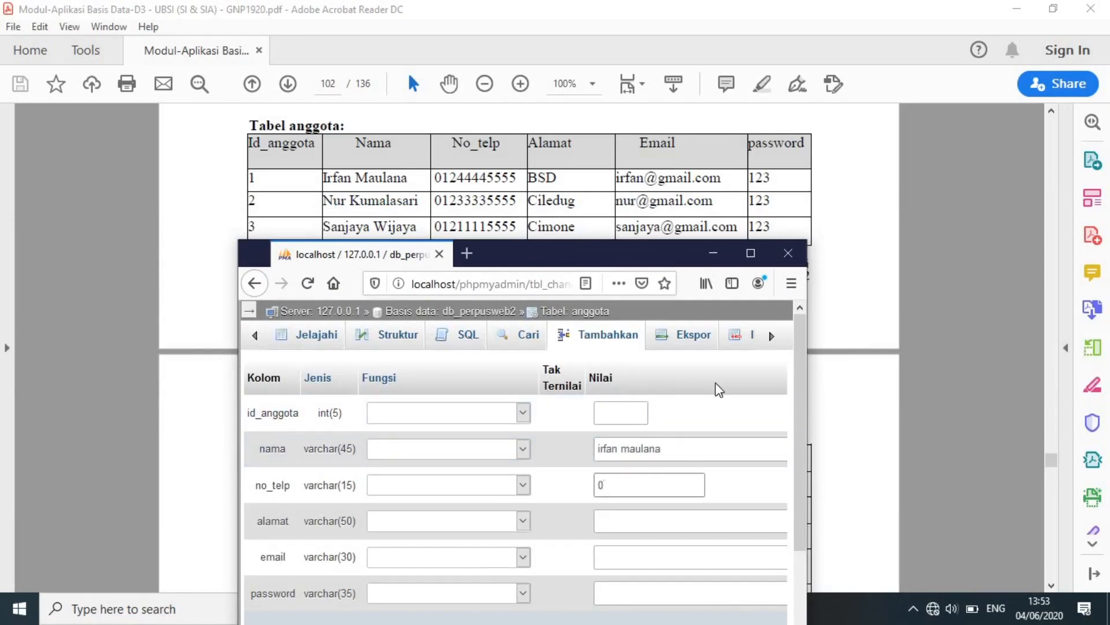
pyautogui.write('1244445555')
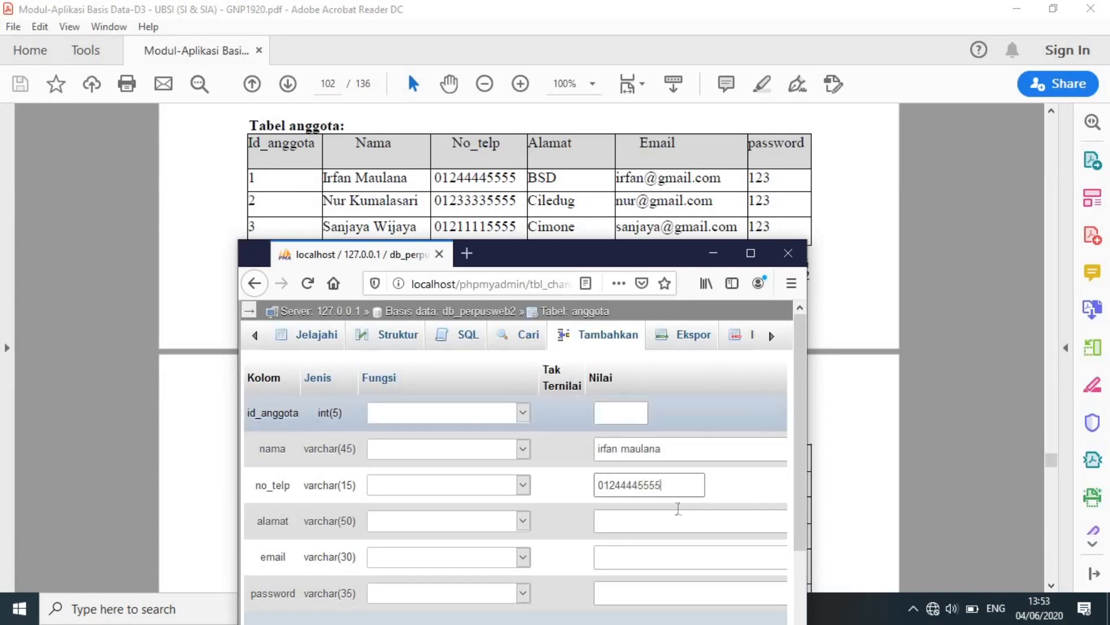
pyautogui.click(676, 514)
pyautogui.write('BSD')
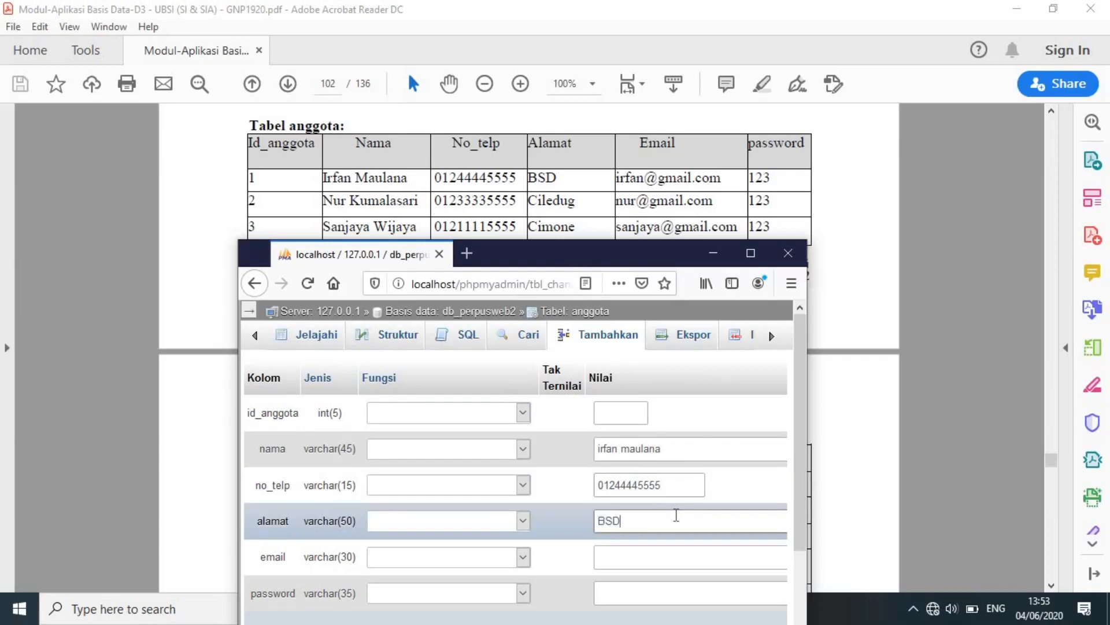
pyautogui.click(660, 558)
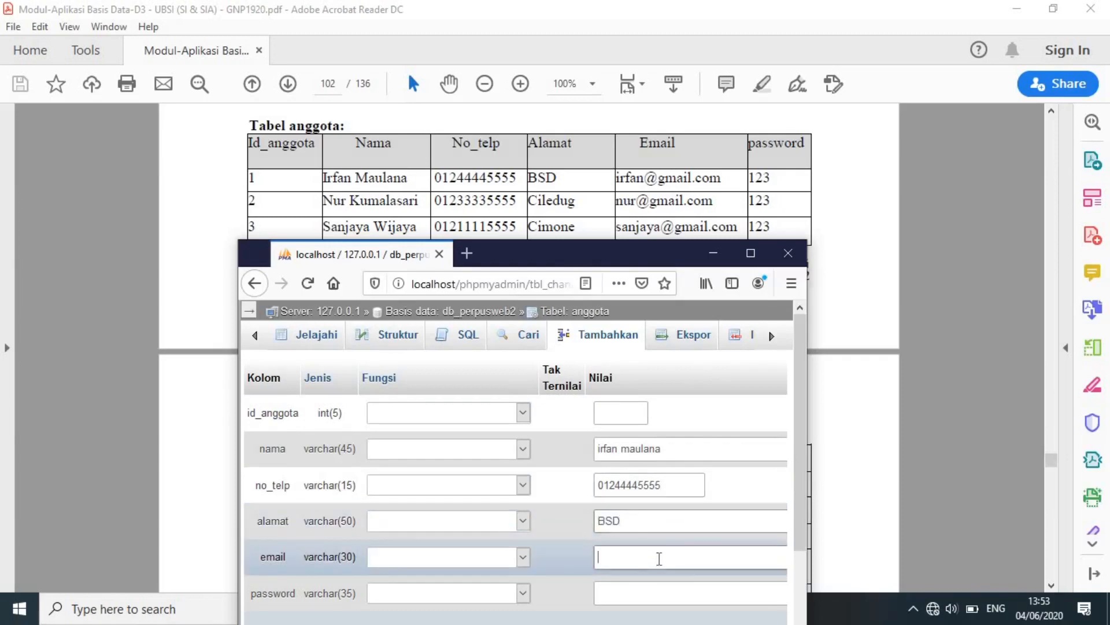
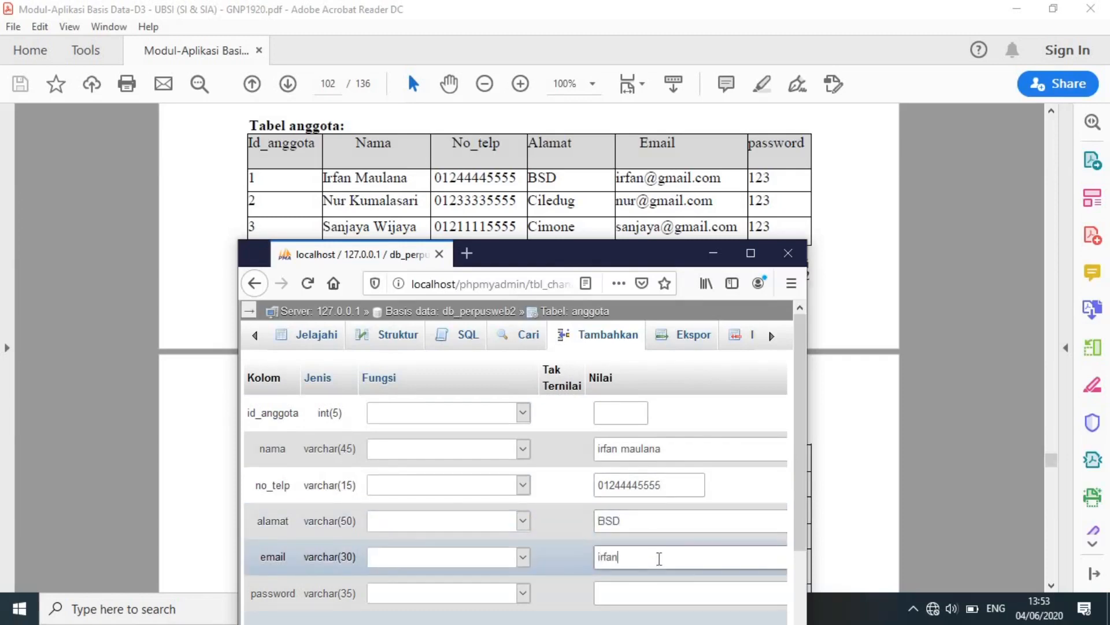
pyautogui.press('Tab')
pyautogui.write('123')
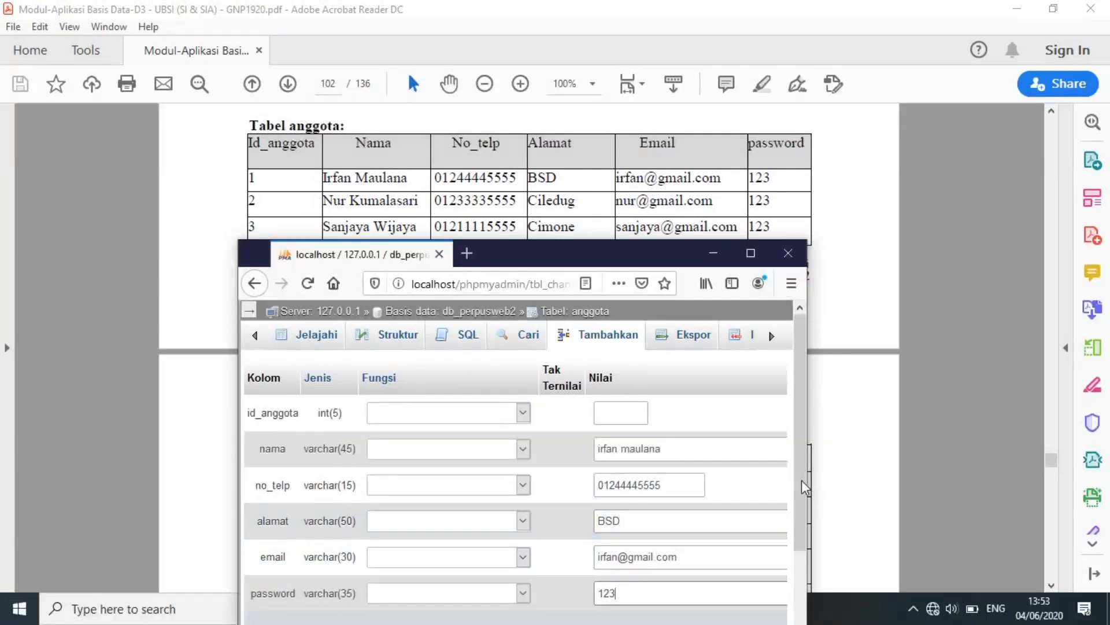
pyautogui.scroll(-3, 803, 480)
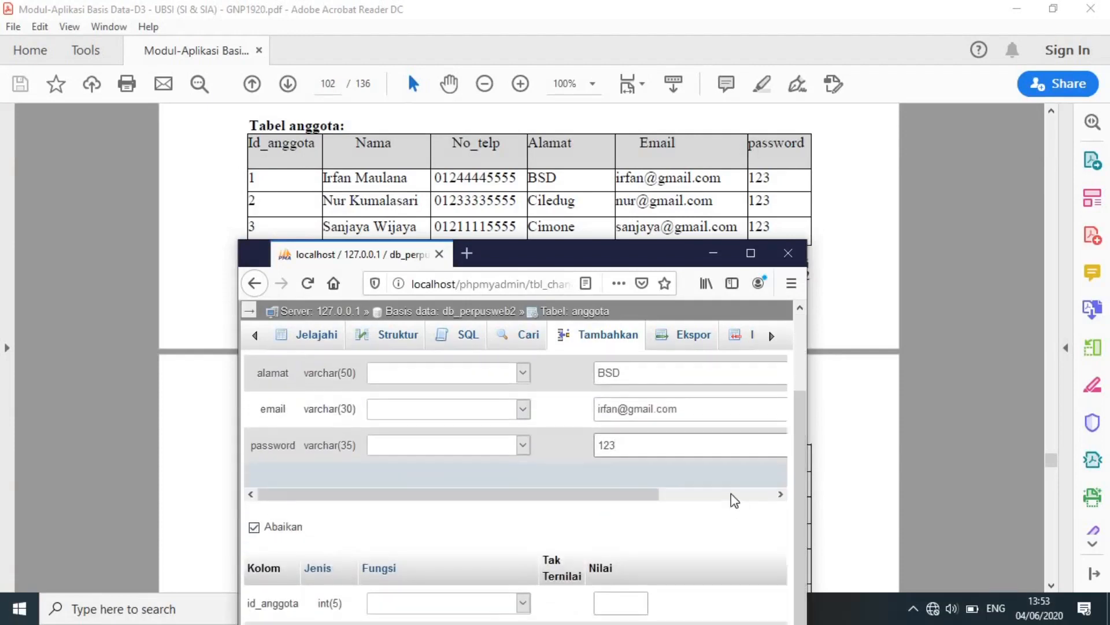
pyautogui.moveTo(808, 488); pyautogui.dragTo(801, 536)
# Enter the second member's name, phone number, address, e-mail and password, then maximize the browser window.
pyautogui.scroll(-1, 803, 524)
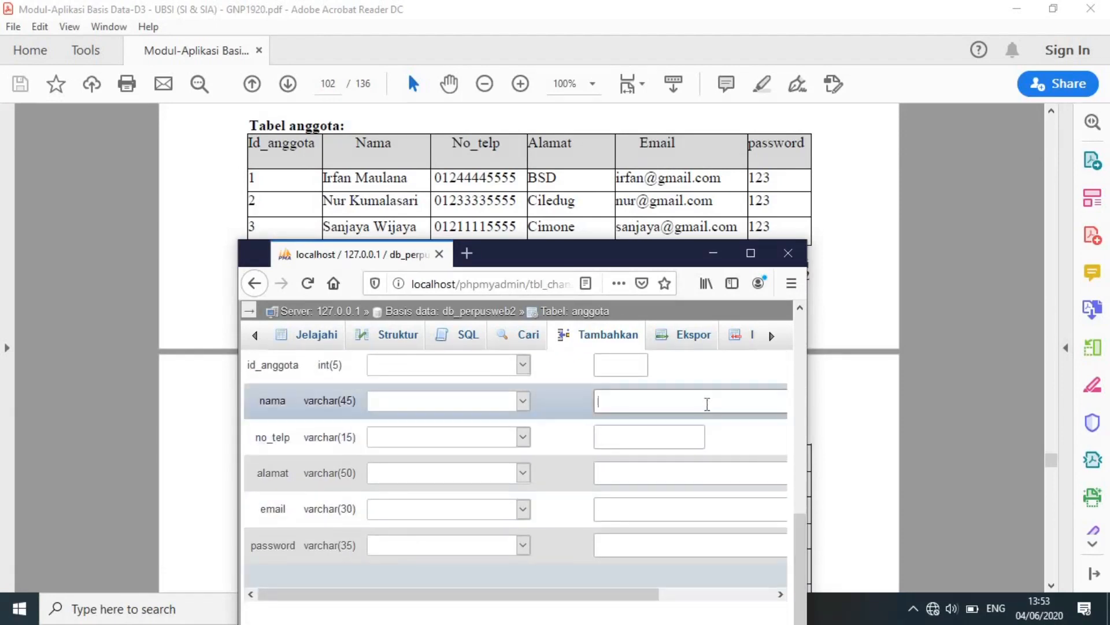
pyautogui.press('Tab')
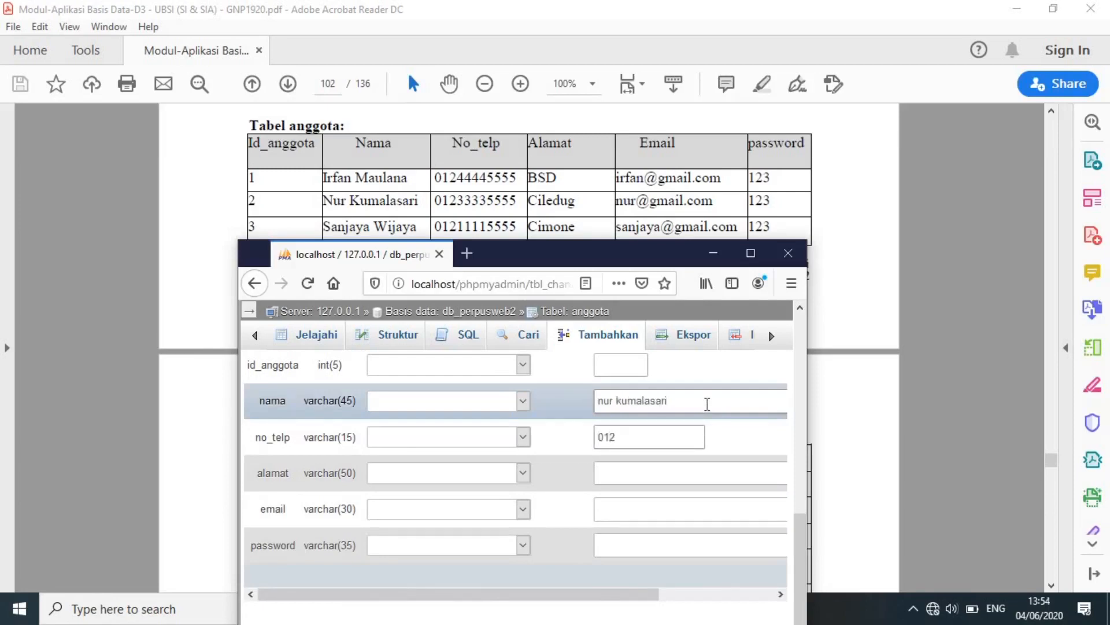
pyautogui.write('01233335555')
pyautogui.press('Tab')
pyautogui.write('ciledug')
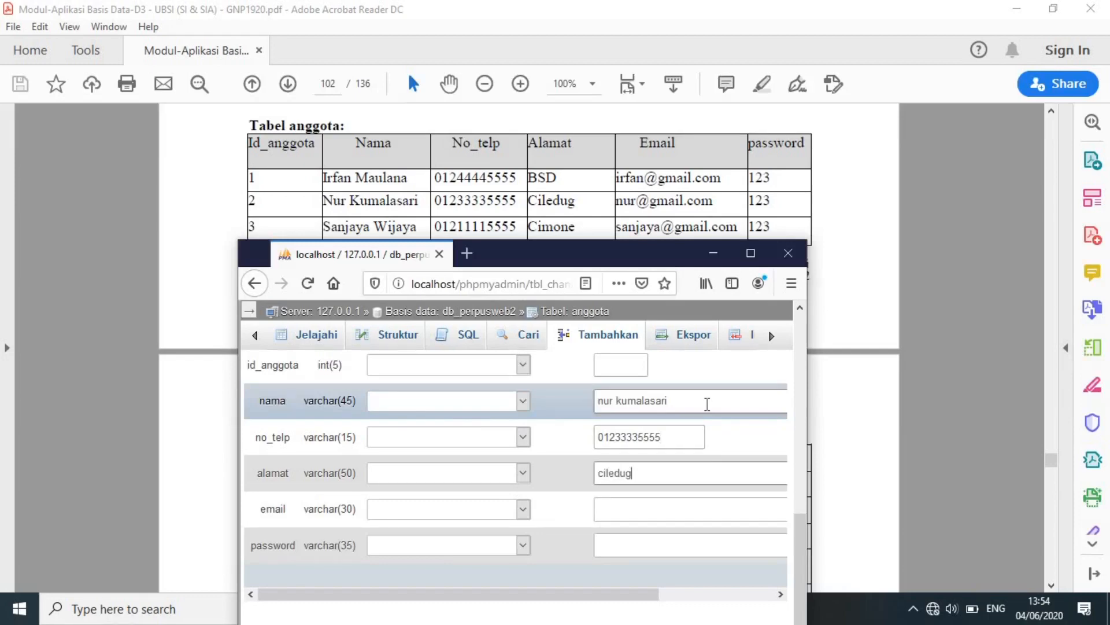
pyautogui.press('Tab')
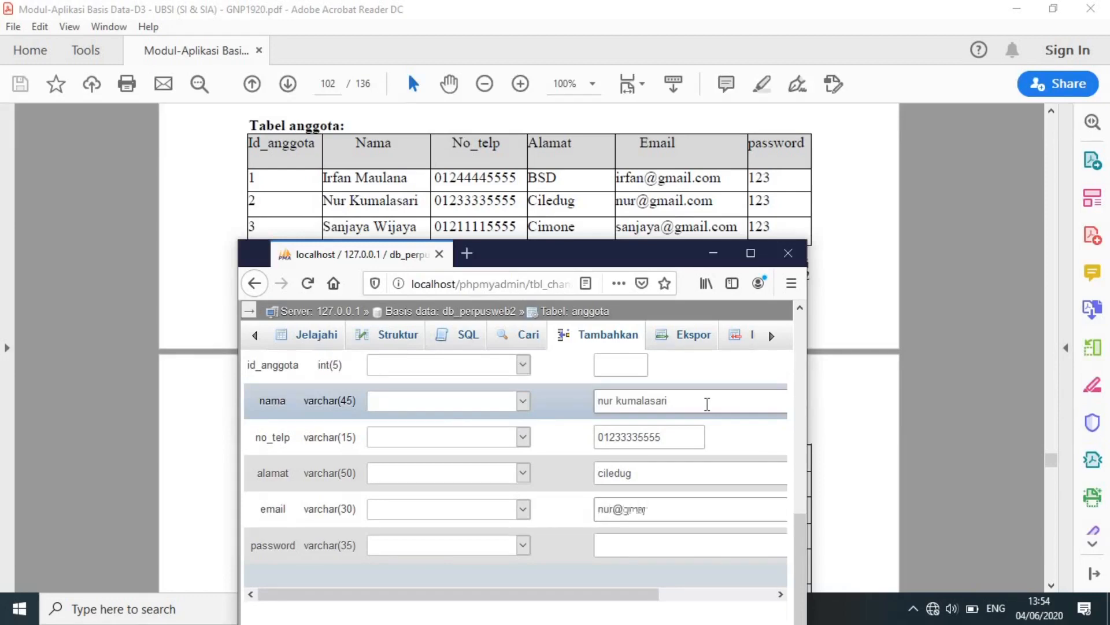
pyautogui.press('Tab')
pyautogui.write('123')
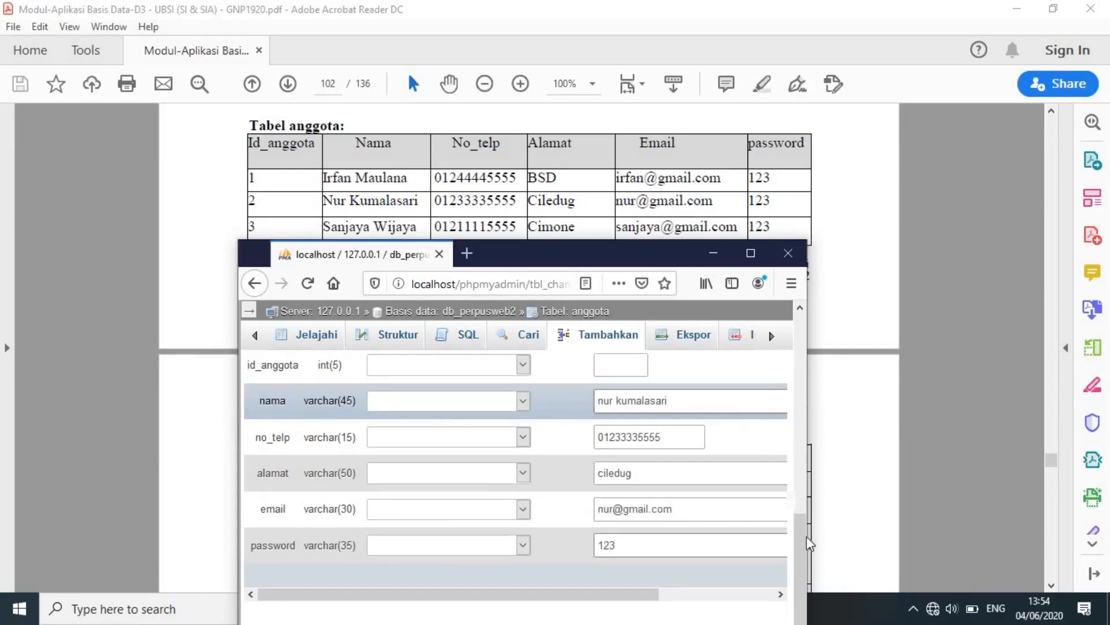
pyautogui.click(751, 254)
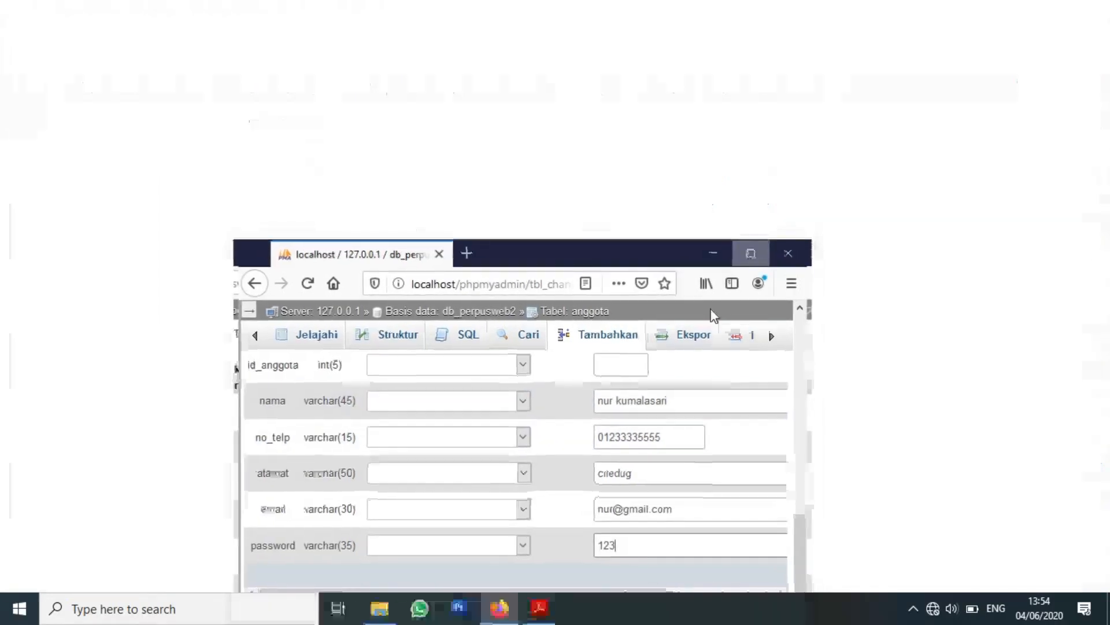
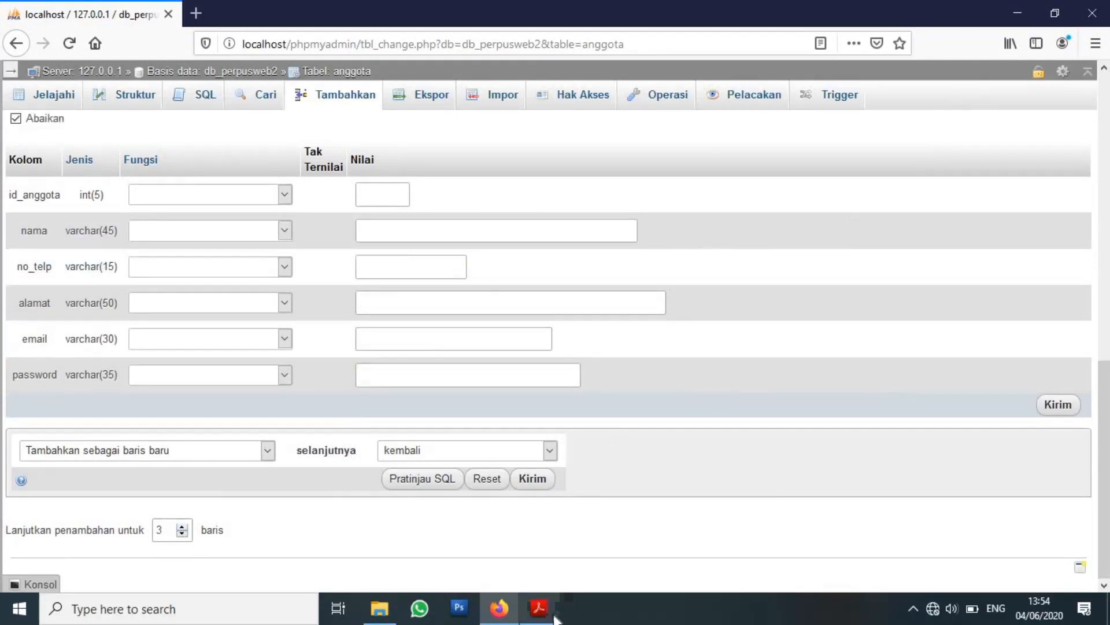
# Enter the third PDF member's name, phone, address, e-mail and password, and add a fourth row.
pyautogui.click(538, 608)
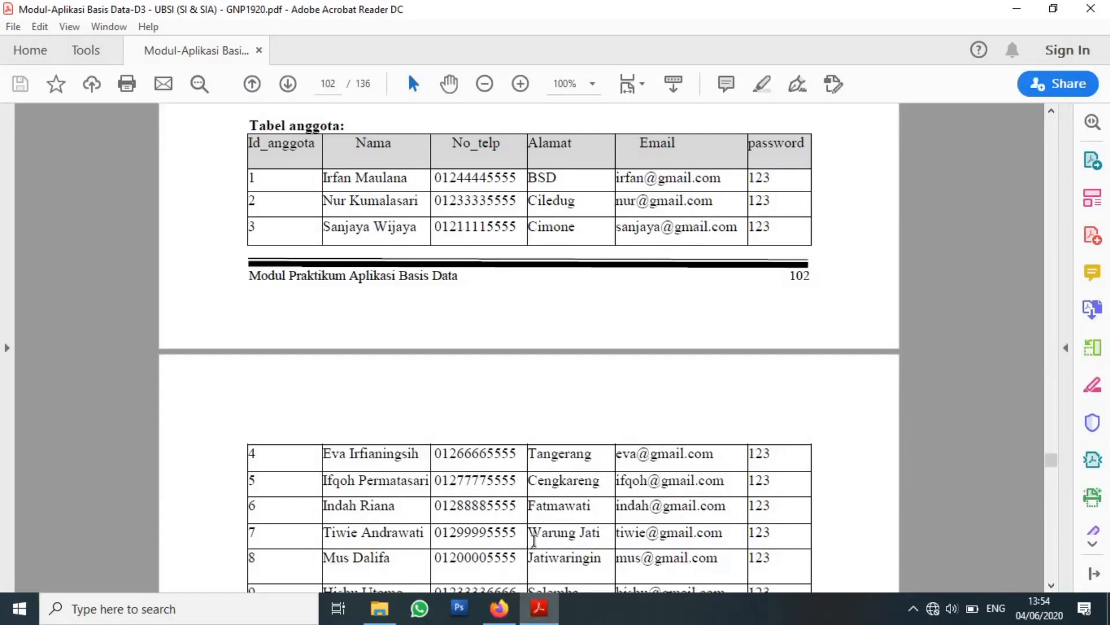
pyautogui.click(499, 607)
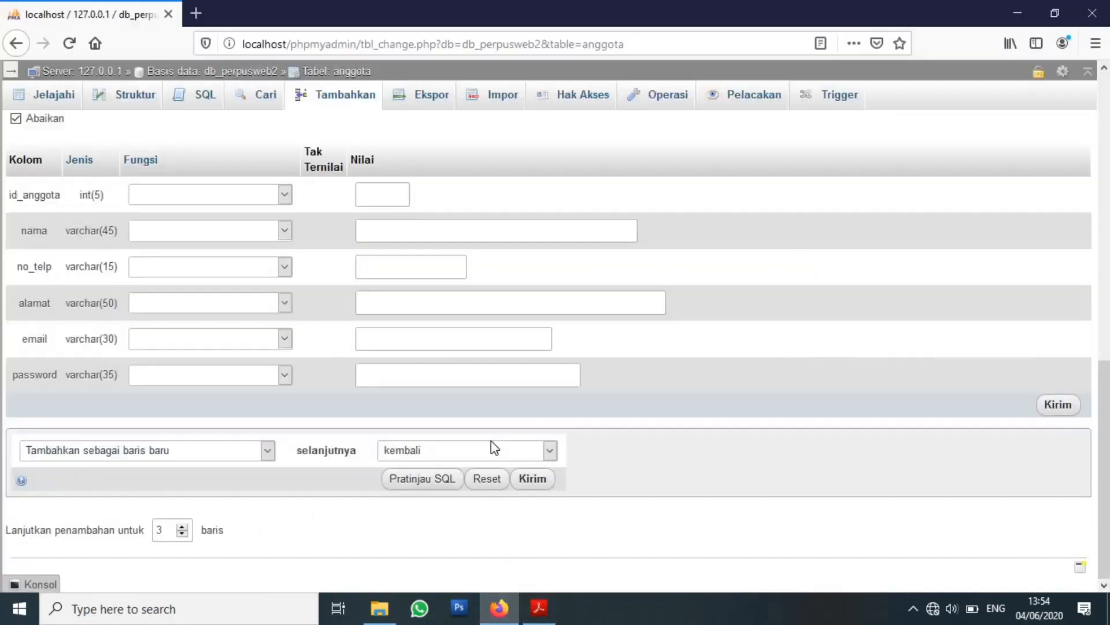
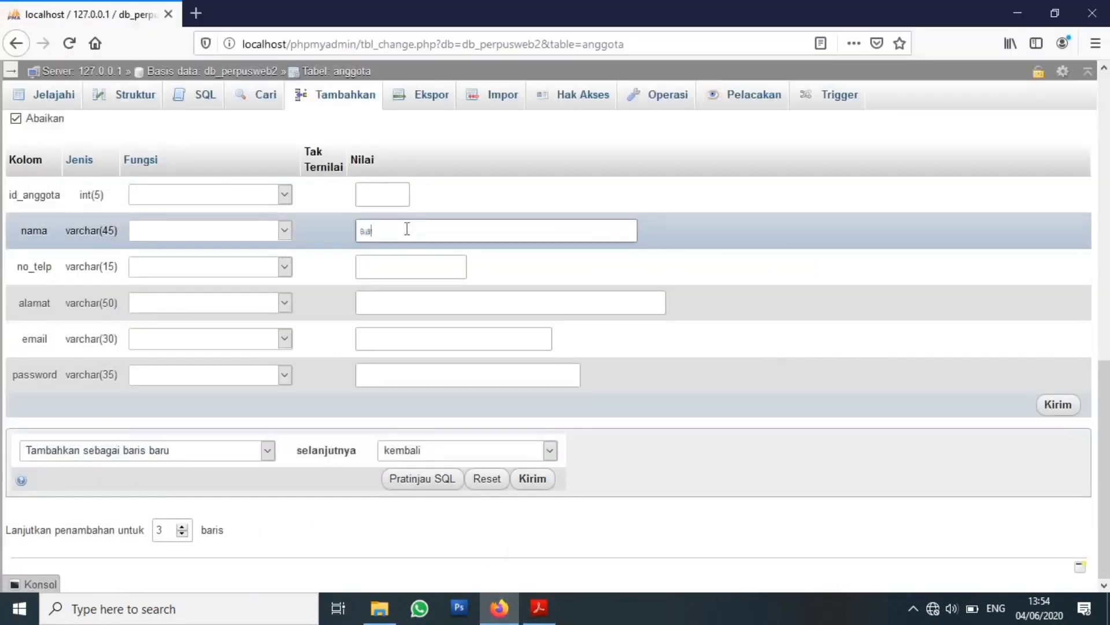
pyautogui.write('012')
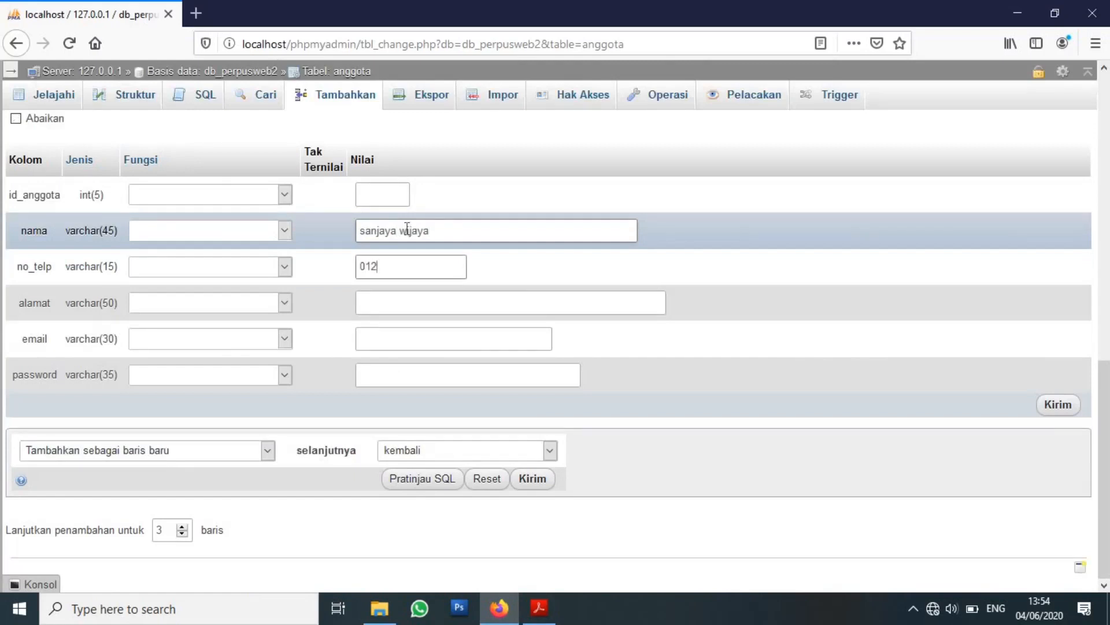
pyautogui.write('11115555')
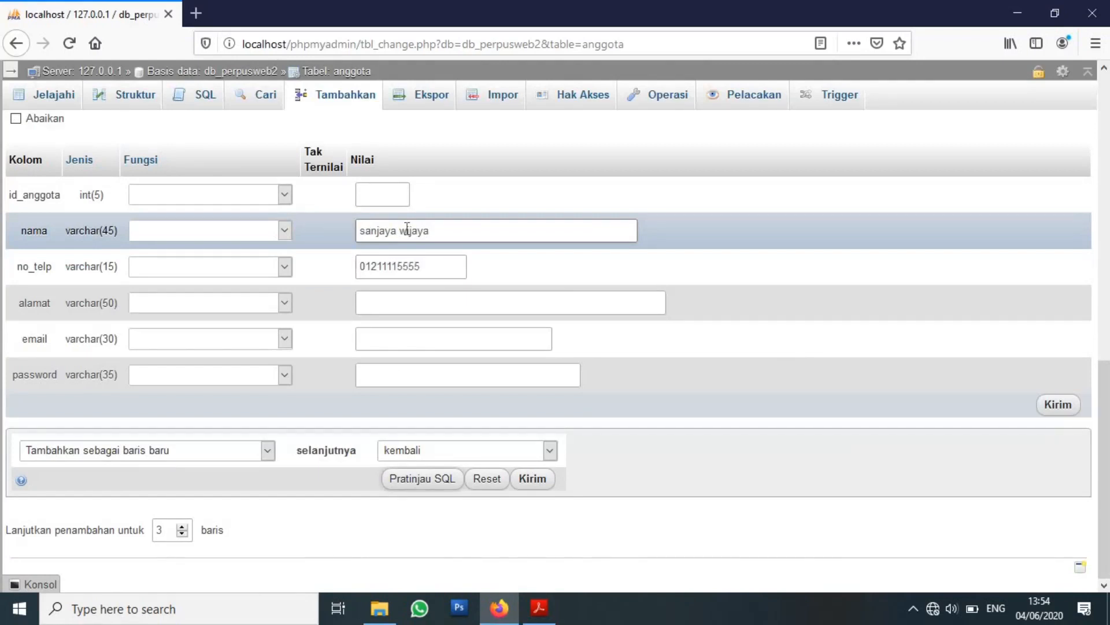
pyautogui.click(449, 305)
pyautogui.press('Tab')
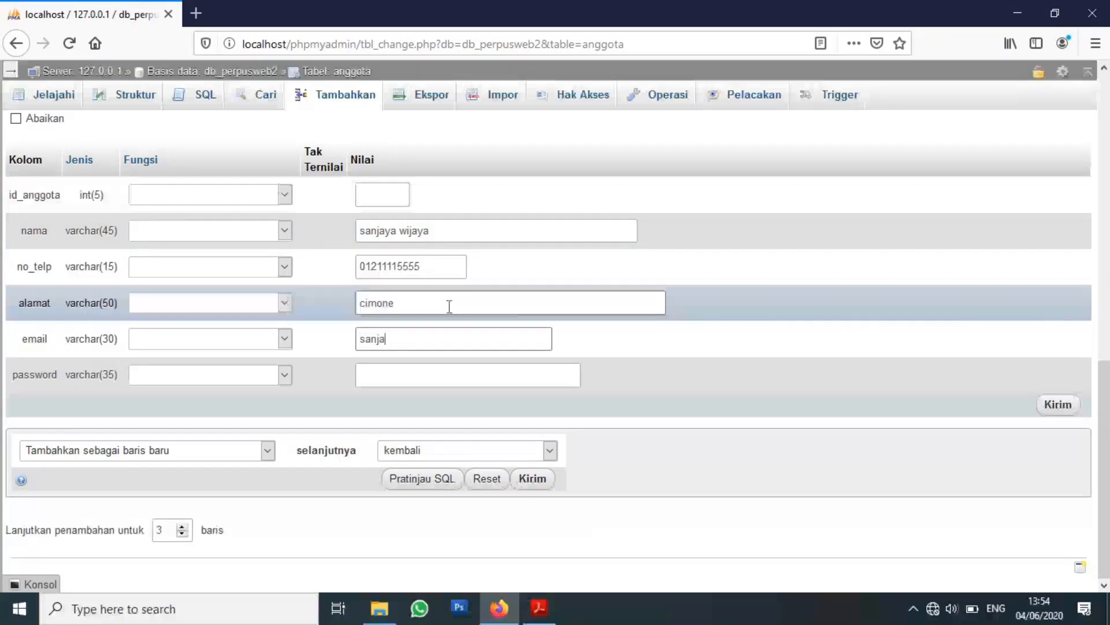
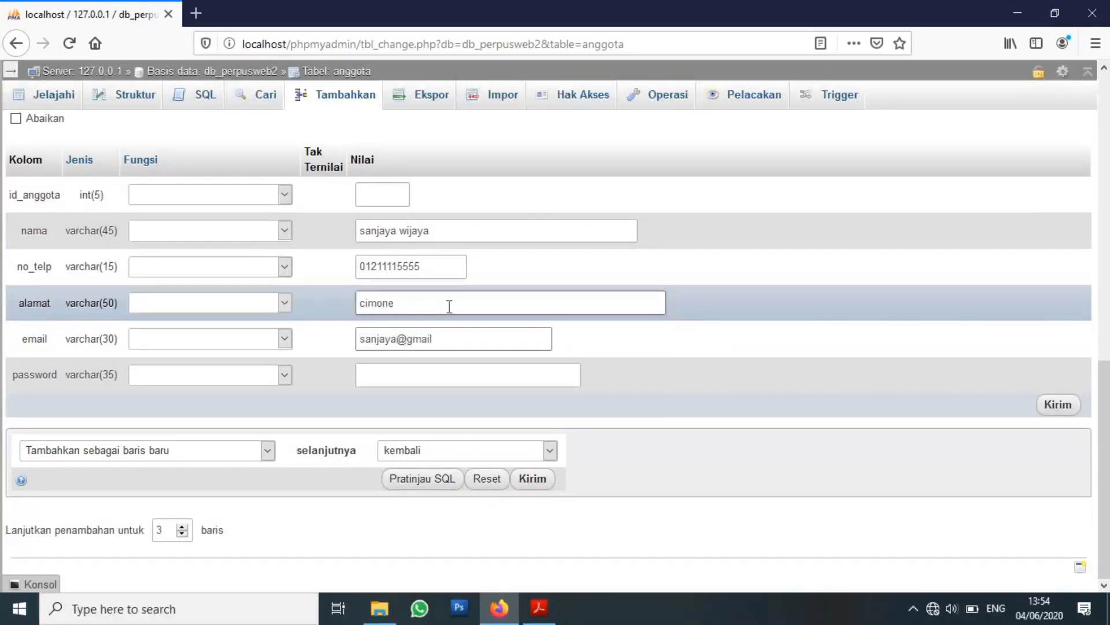
pyautogui.click(182, 527)
pyautogui.click(540, 608)
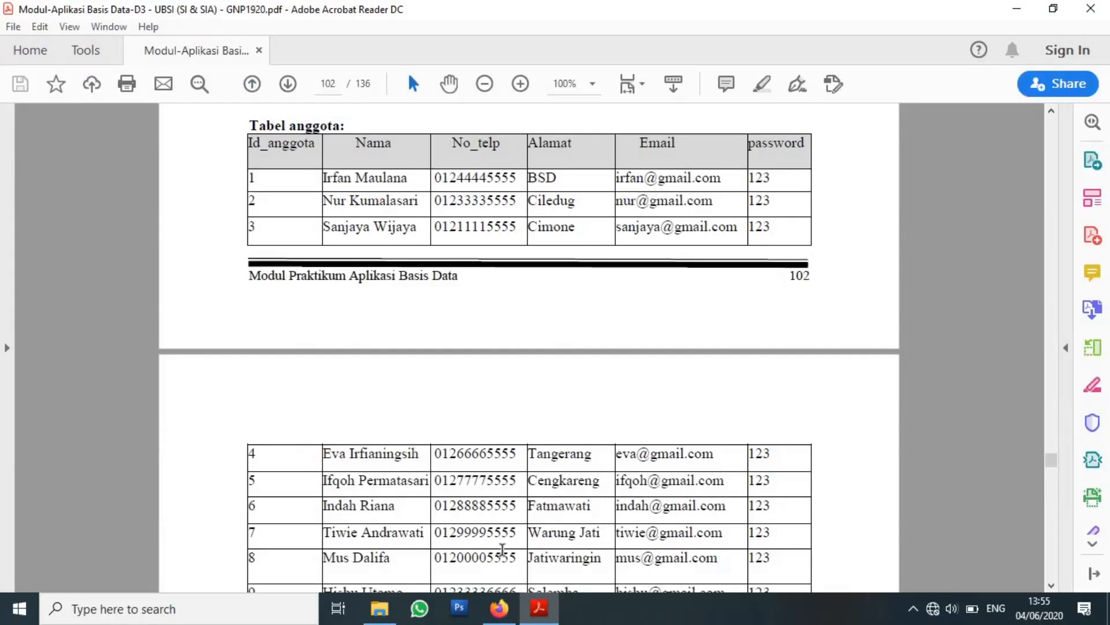
# Enter the fourth member's name, phone, address, e-mail and password in the insert form.
pyautogui.click(499, 618)
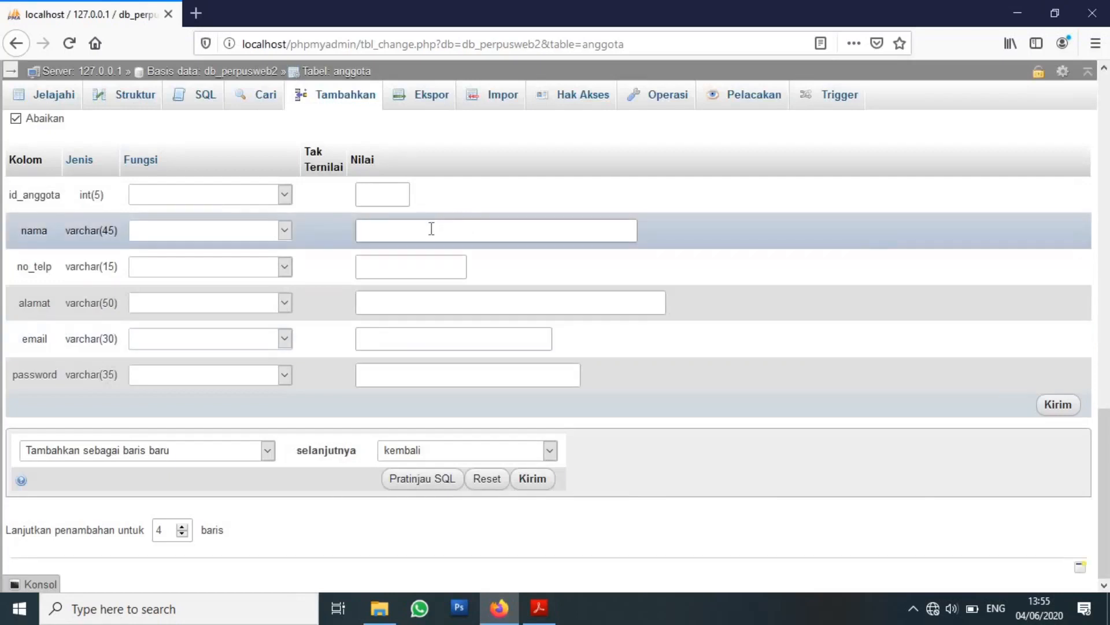
pyautogui.click(431, 229)
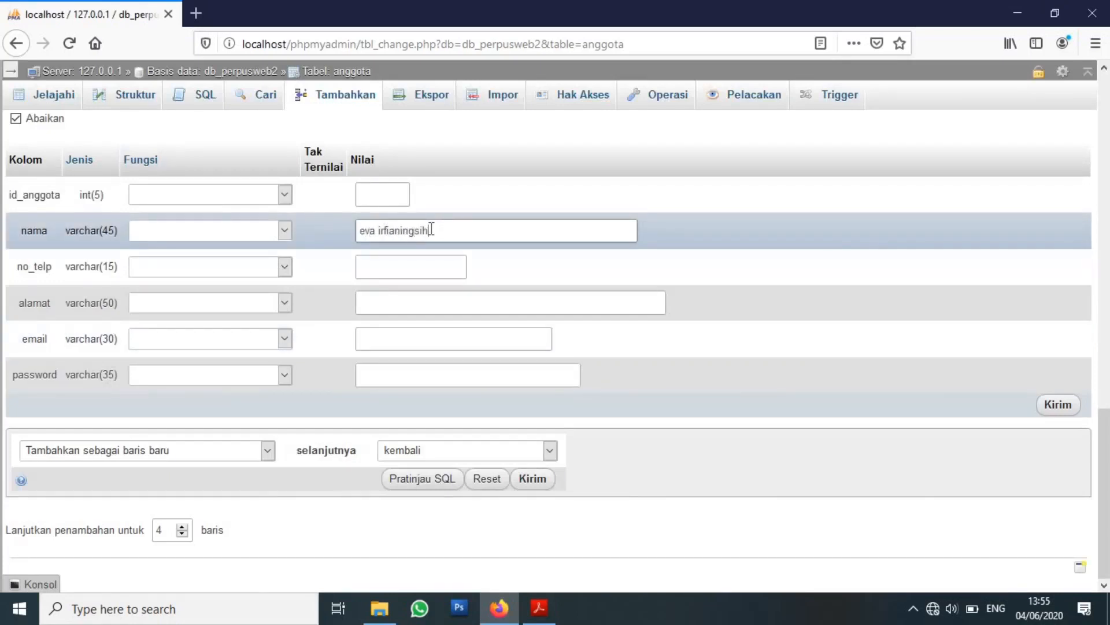
pyautogui.write('012')
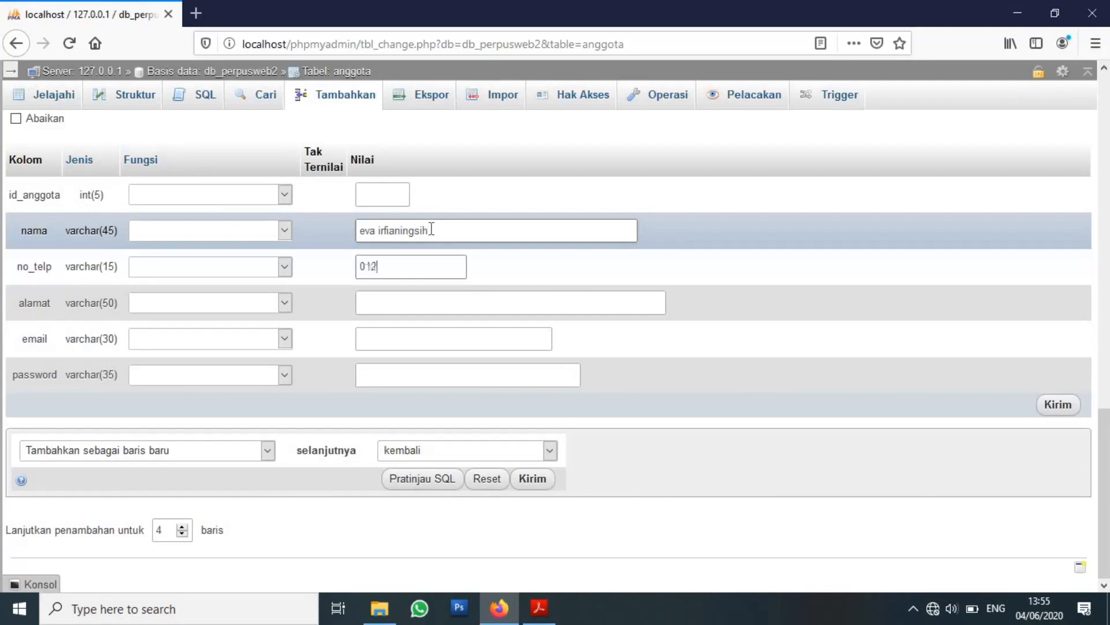
pyautogui.write('66665555')
pyautogui.press('Tab')
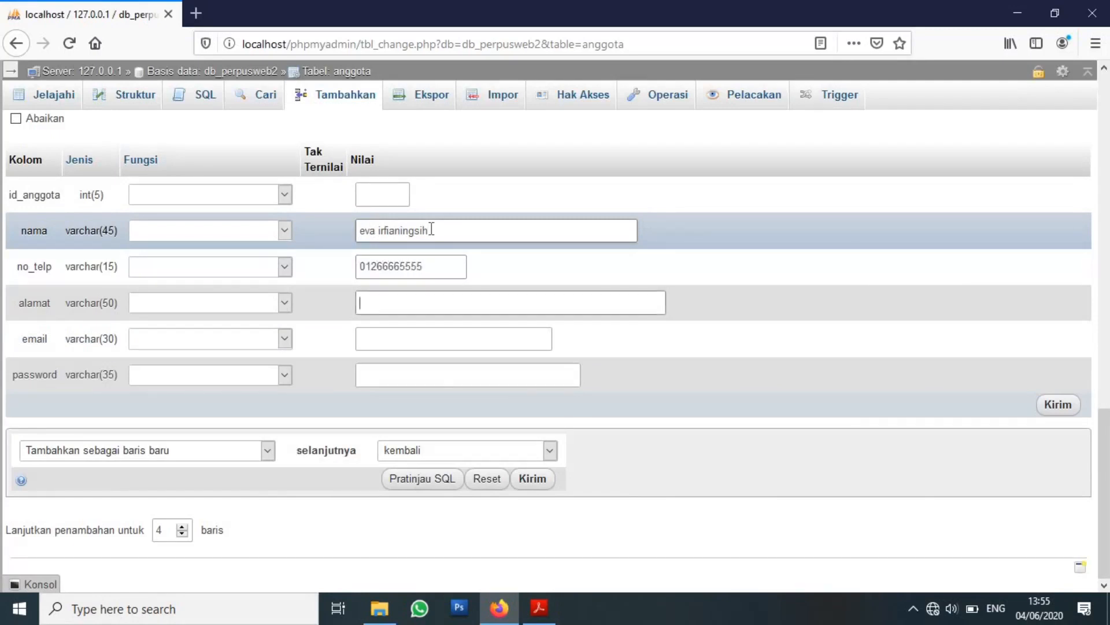
pyautogui.write('tangerang')
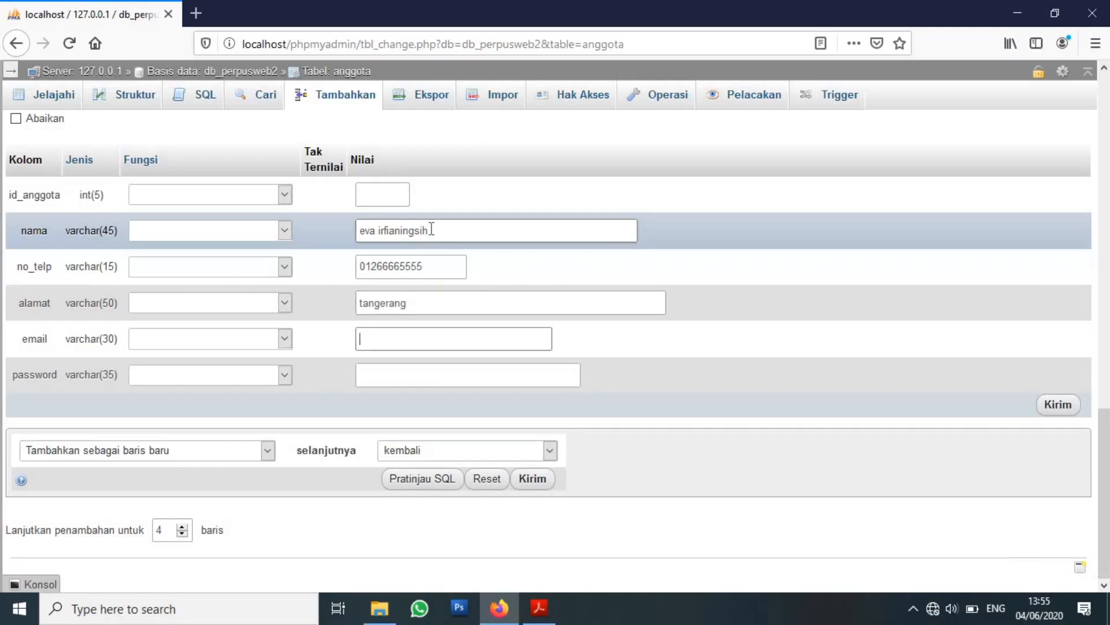
pyautogui.press('Tab')
pyautogui.write('123')
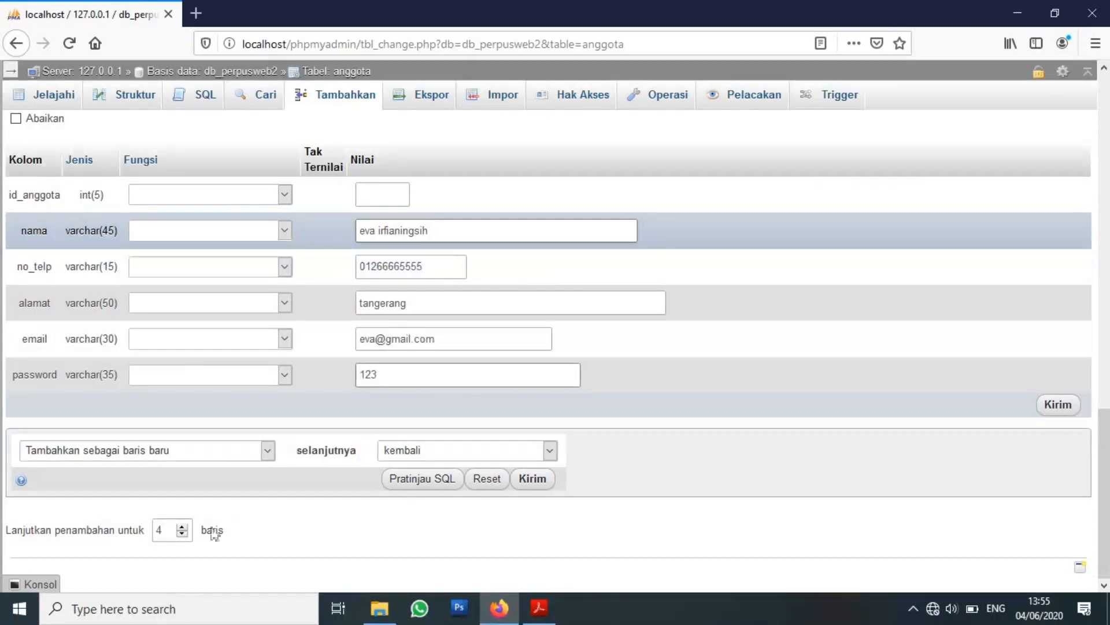
# Raise the row count to 5 and scroll the PDF to members 4 to 10.
pyautogui.click(182, 526)
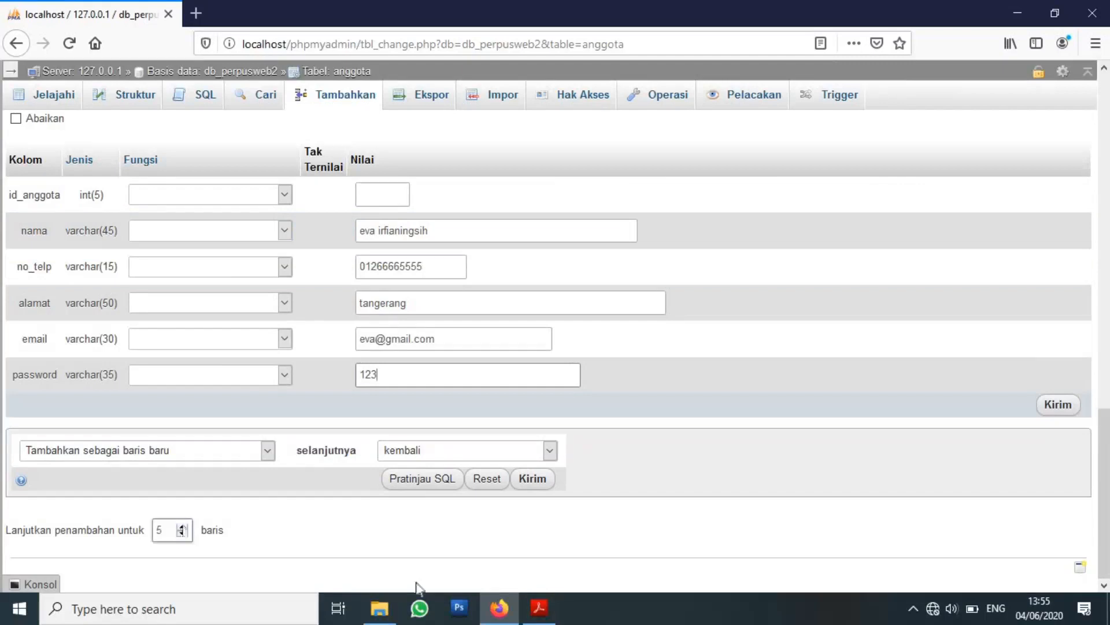
pyautogui.click(539, 607)
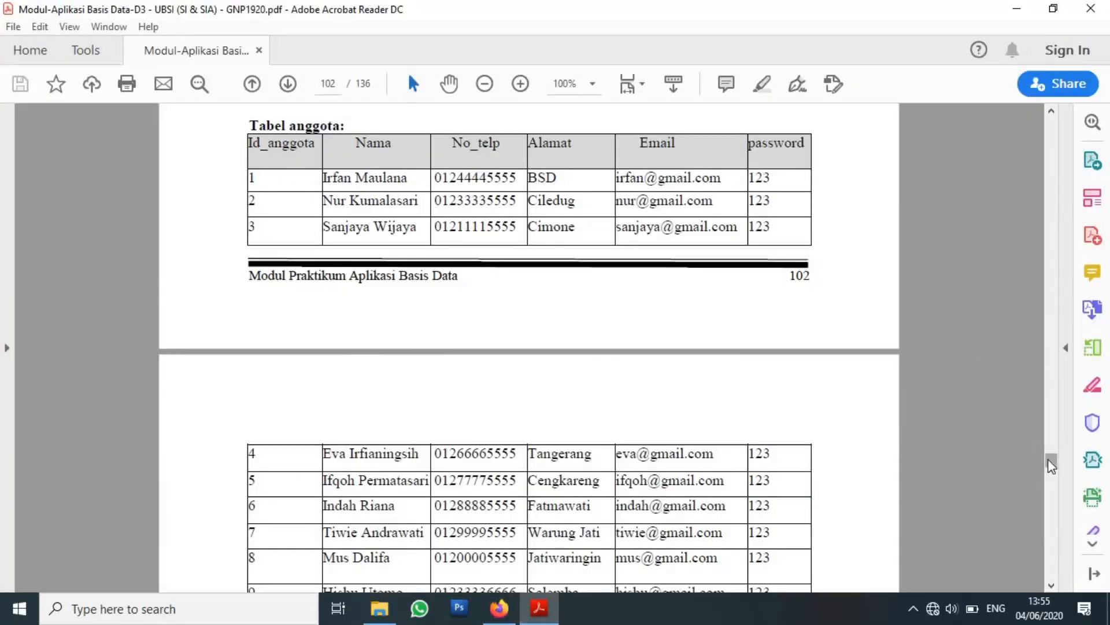
pyautogui.scroll(-15, 1049, 463)
pyautogui.click(1051, 111)
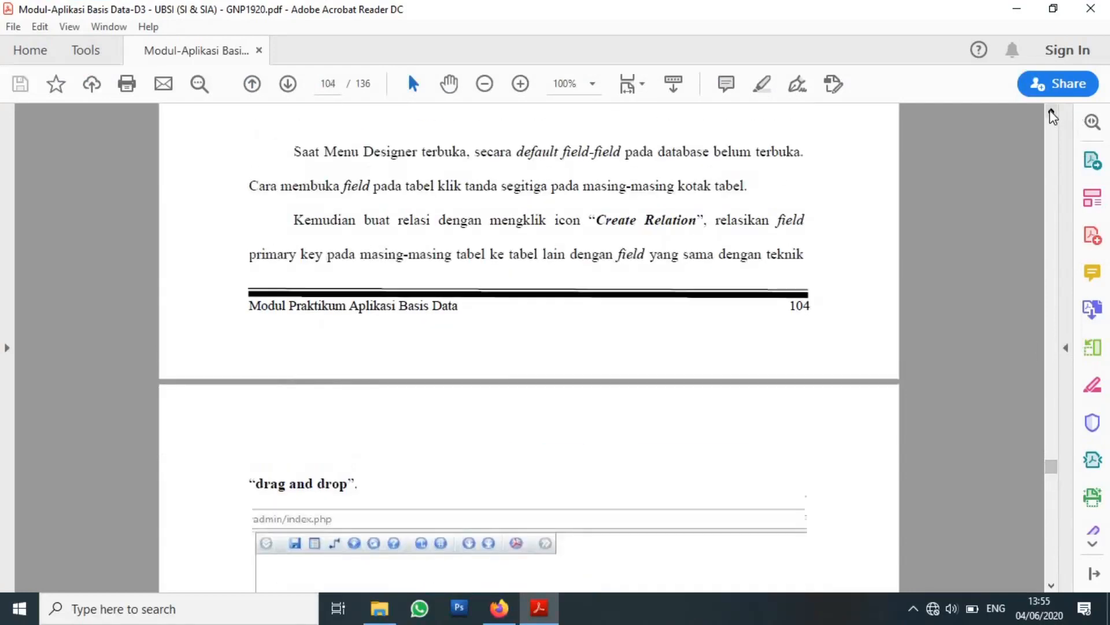
pyautogui.click(1051, 112)
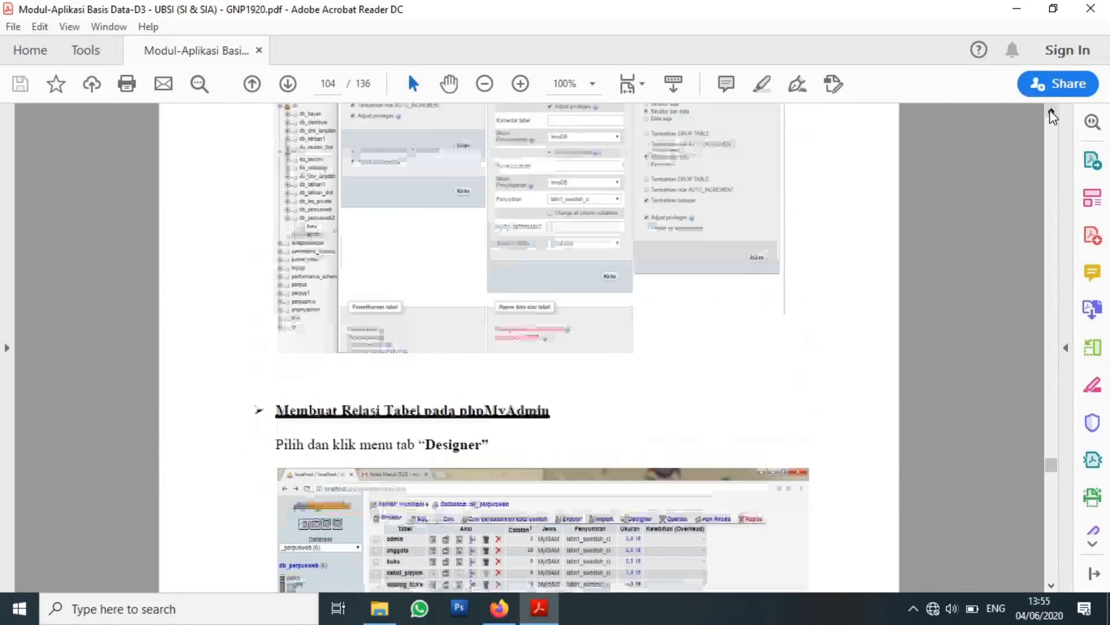
pyautogui.scroll(15, 1049, 110)
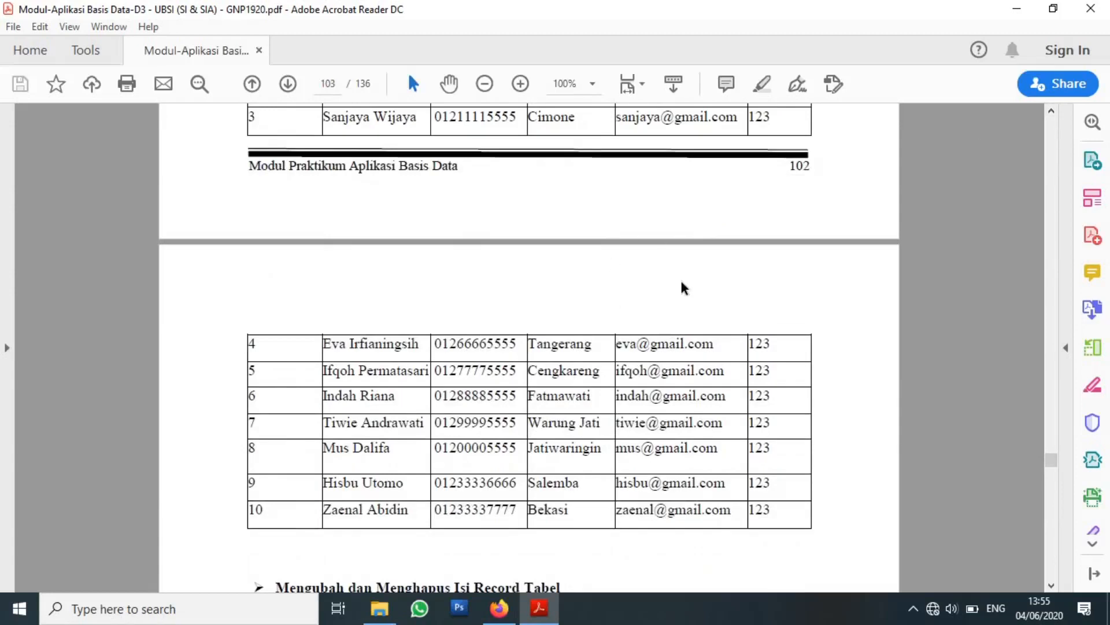
# Enter the fifth member's name, phone, address, e-mail and password, and raise the row count to 6.
pyautogui.click(499, 608)
pyautogui.click(476, 234)
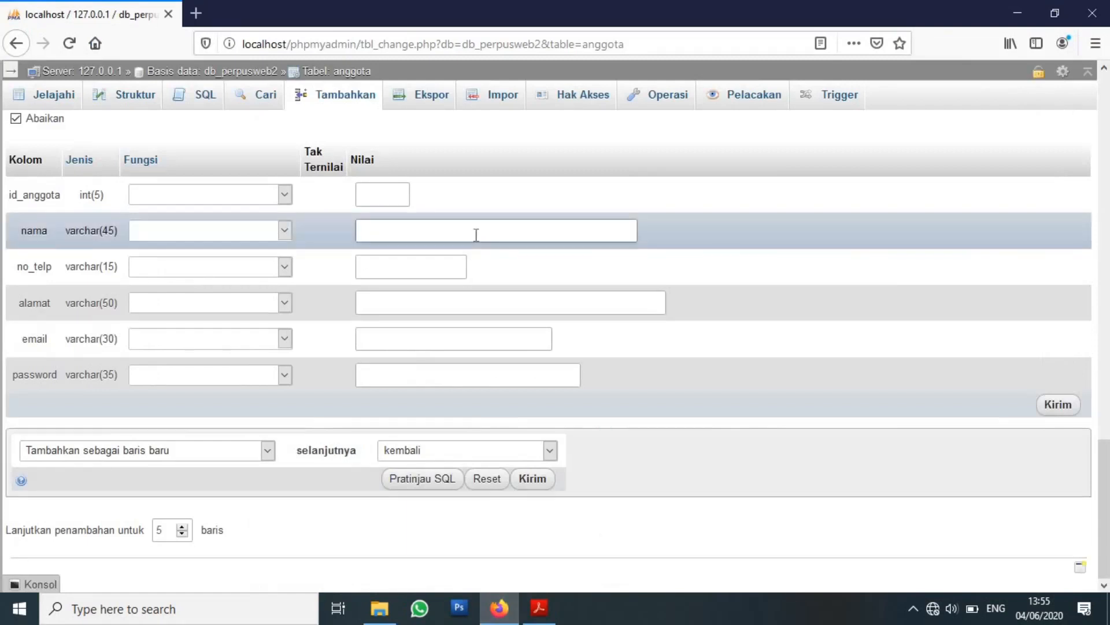
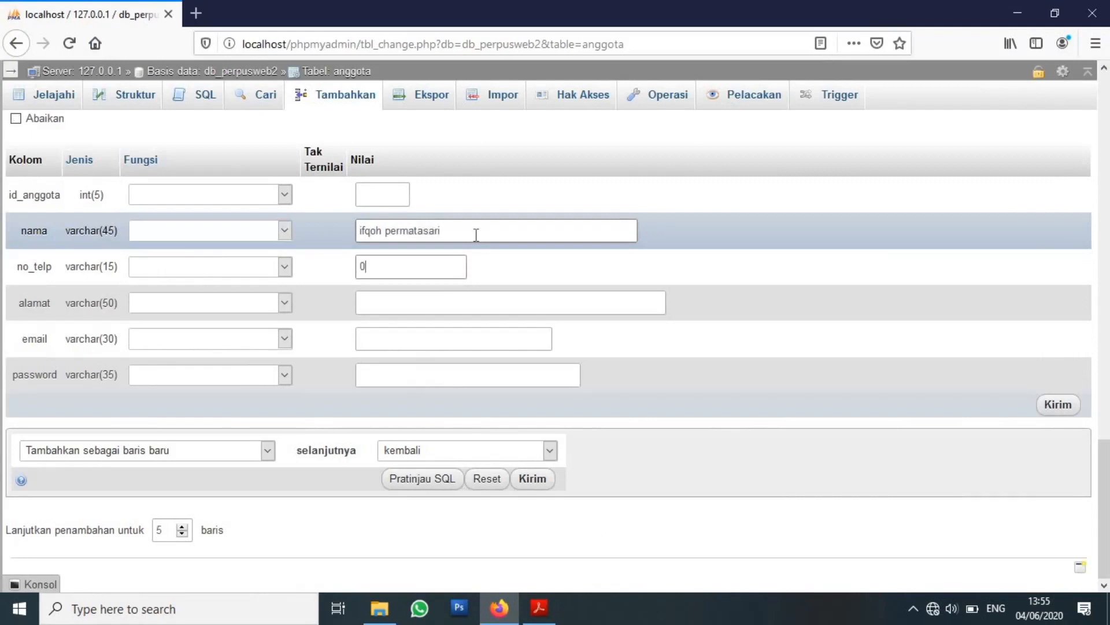
pyautogui.write('1277775555')
pyautogui.press('Tab')
pyautogui.write('cengkareng')
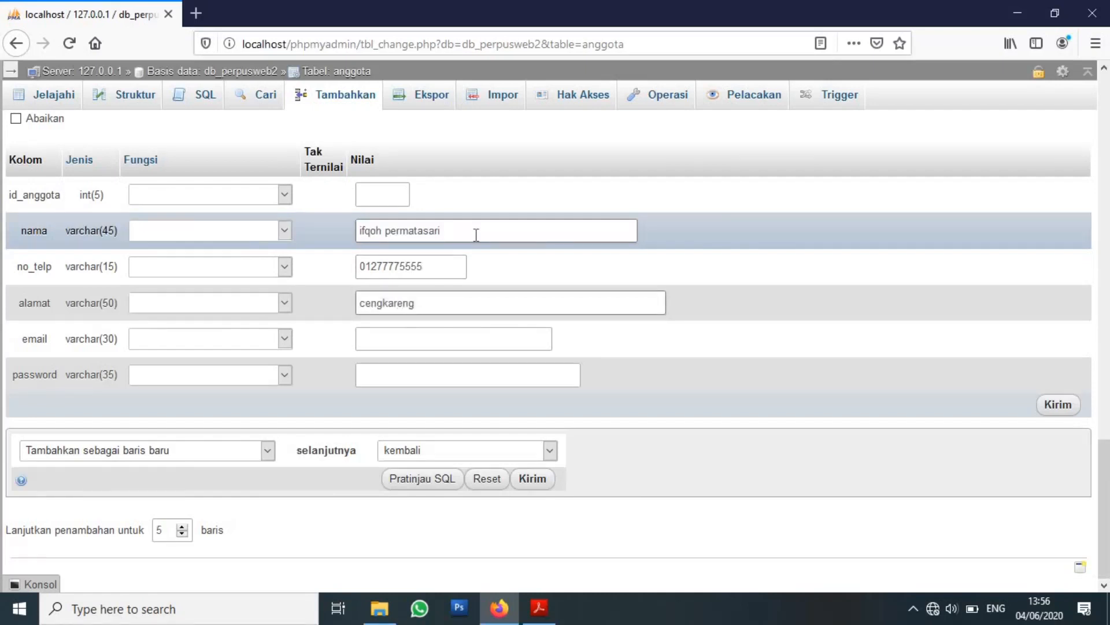
pyautogui.press('Tab')
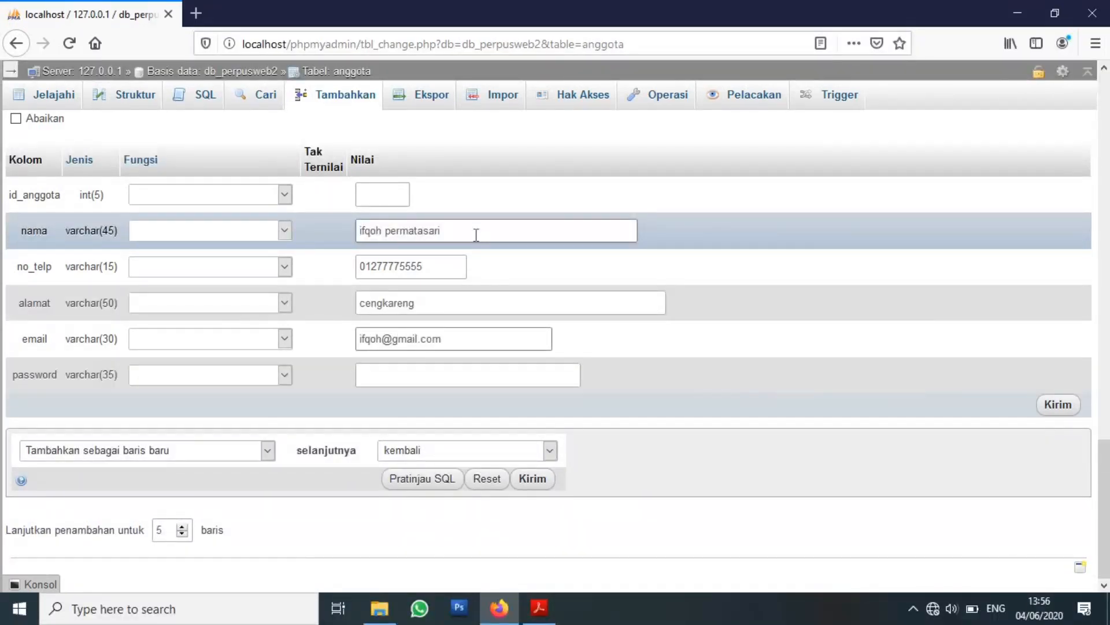
pyautogui.press('Tab')
pyautogui.write('123')
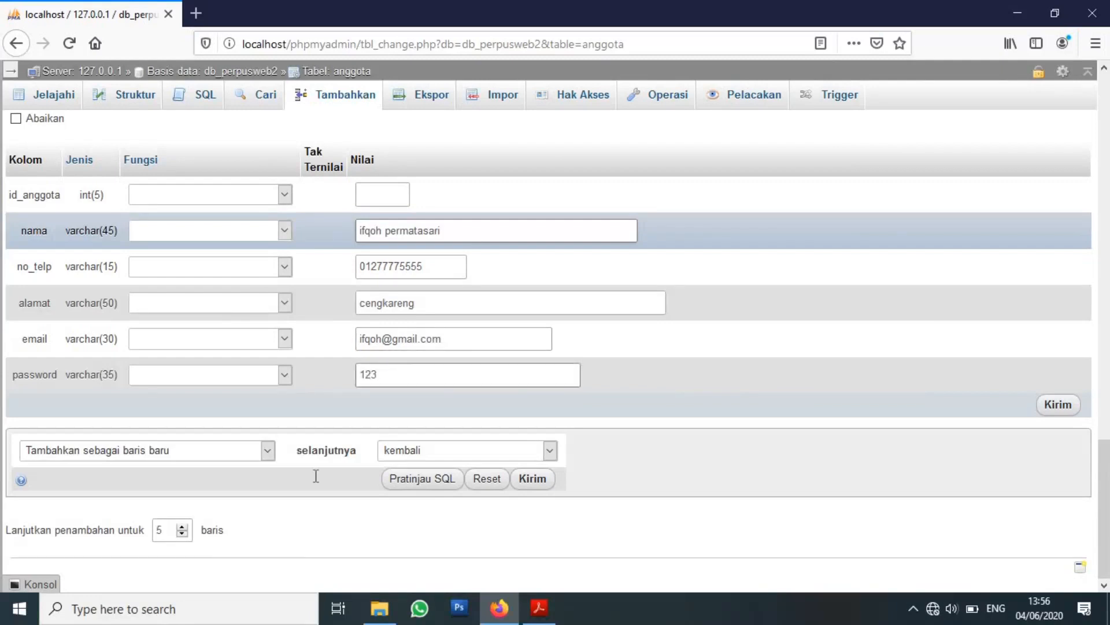
pyautogui.click(182, 526)
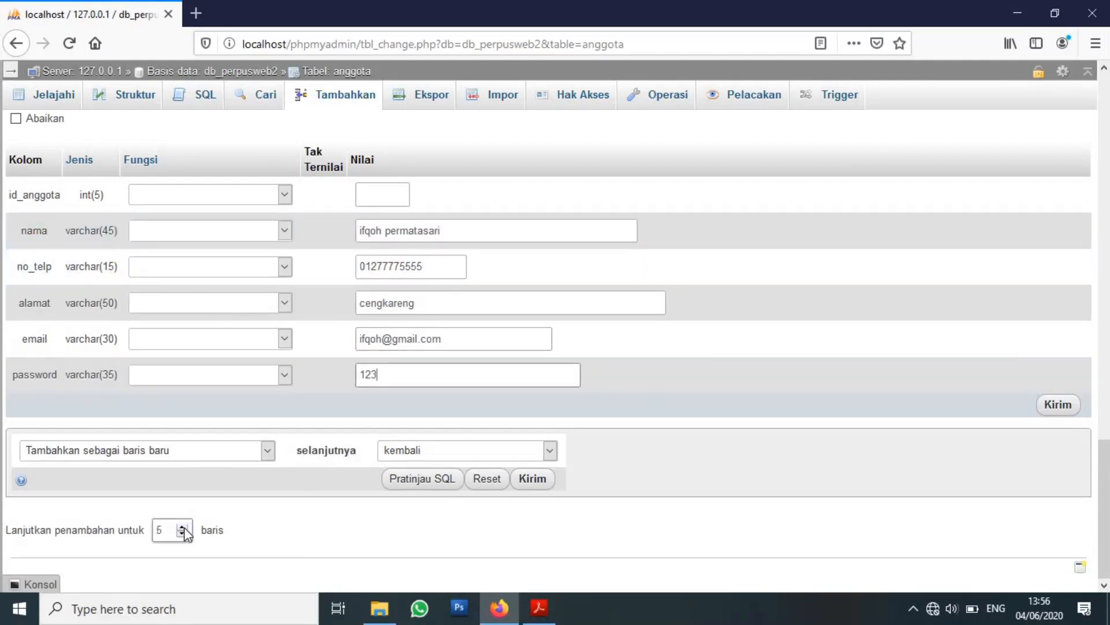
pyautogui.click(539, 607)
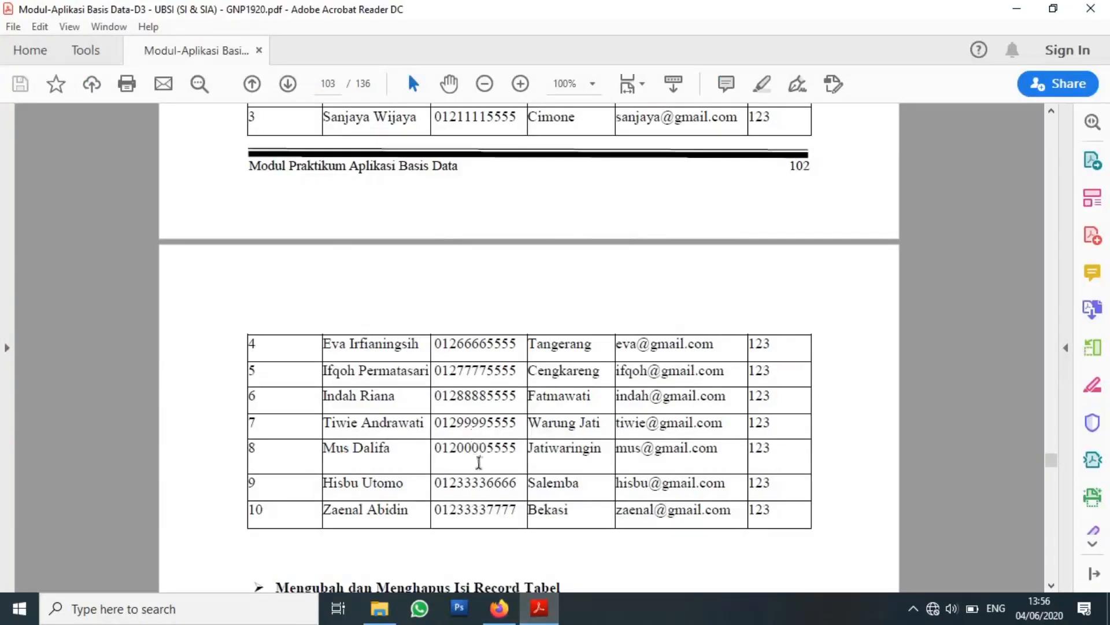
# Enter the sixth member's name, phone, address, e-mail and password, and raise the row count to 7.
pyautogui.click(500, 608)
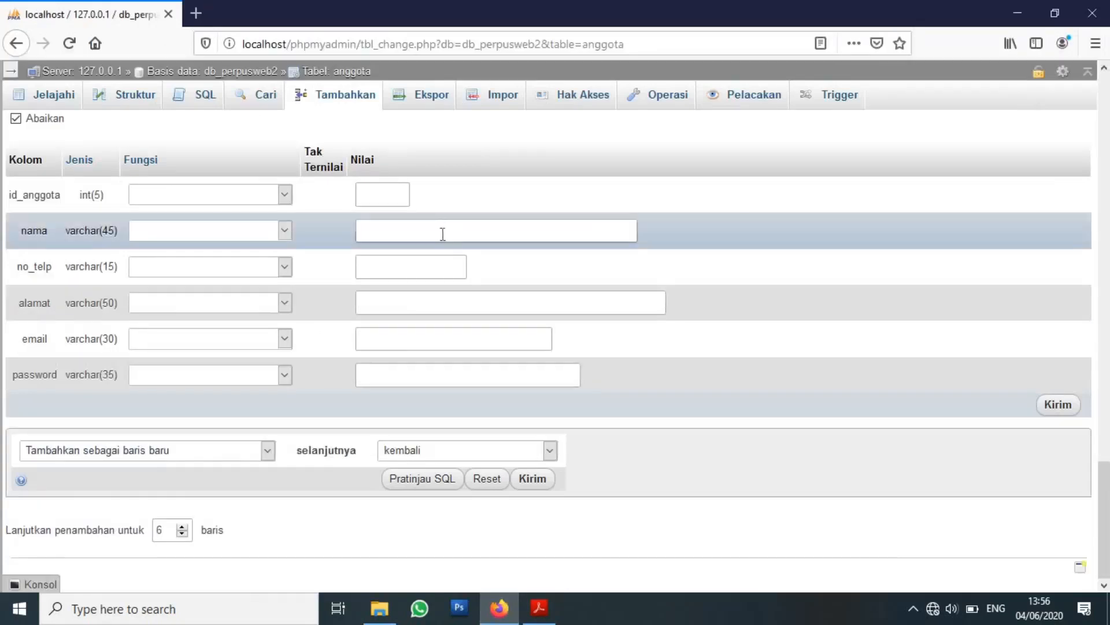
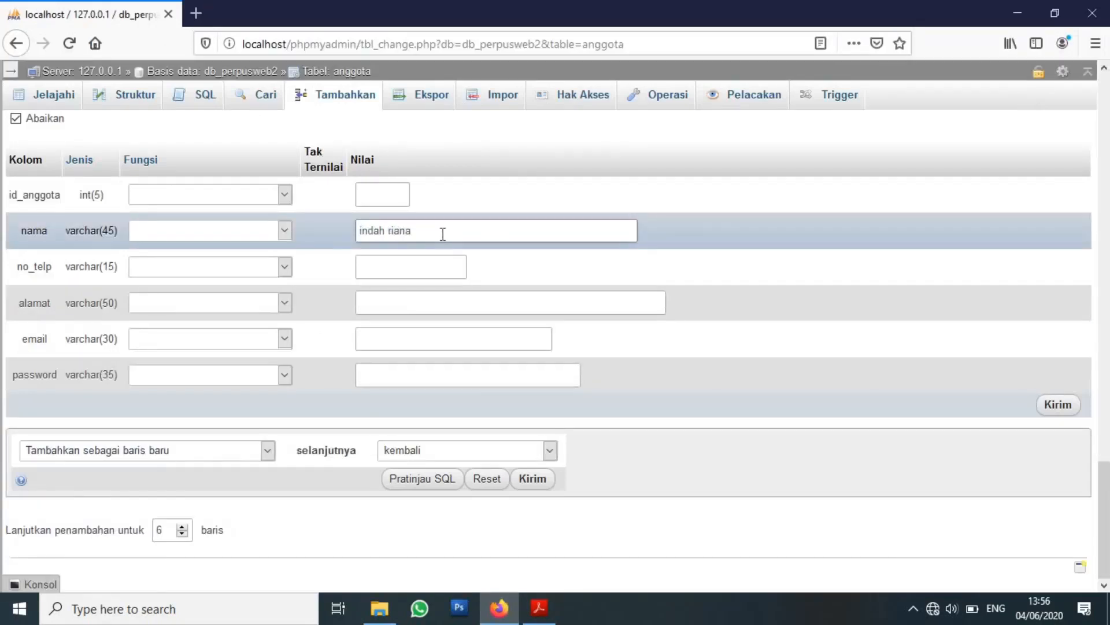
pyautogui.press('Tab')
pyautogui.write('012888855')
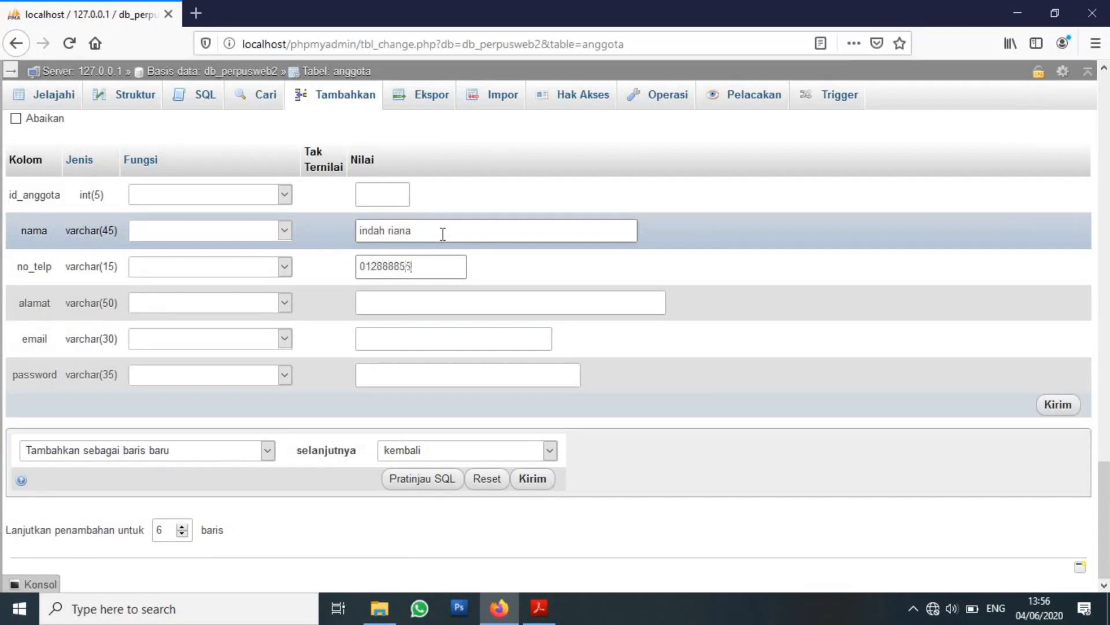
pyautogui.write('55')
pyautogui.press('Tab')
pyautogui.write('fatmawati')
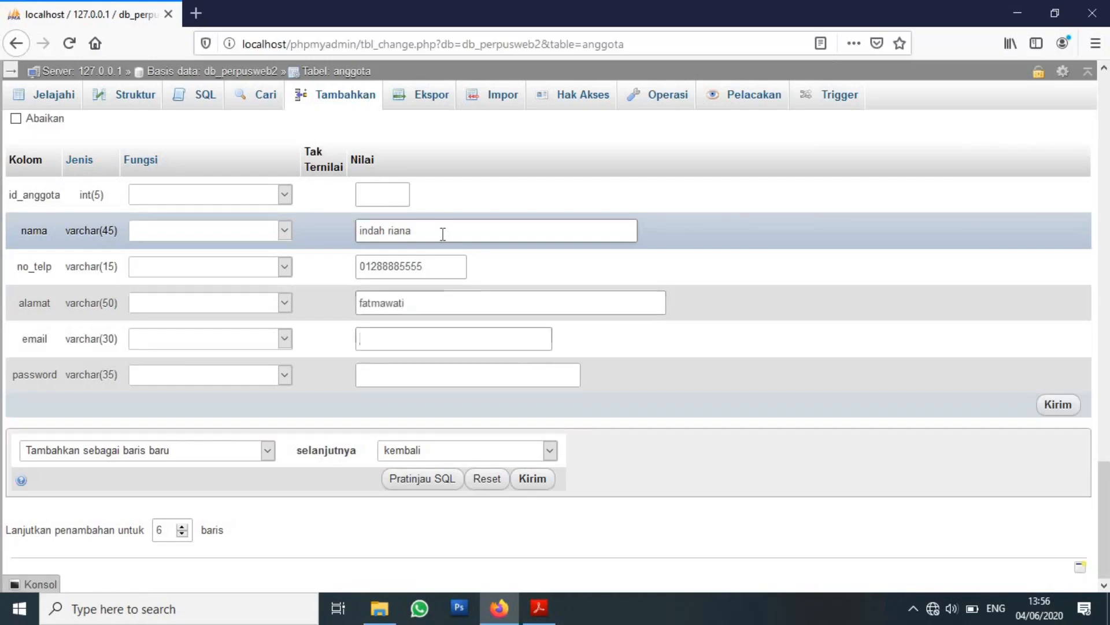
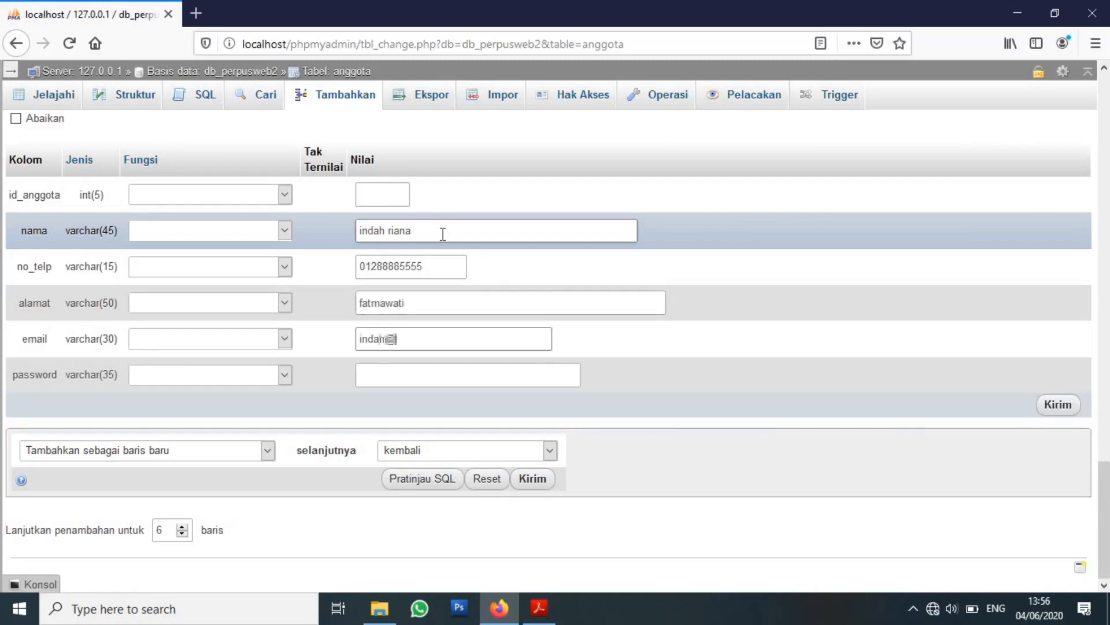
pyautogui.press('Tab')
pyautogui.write('123')
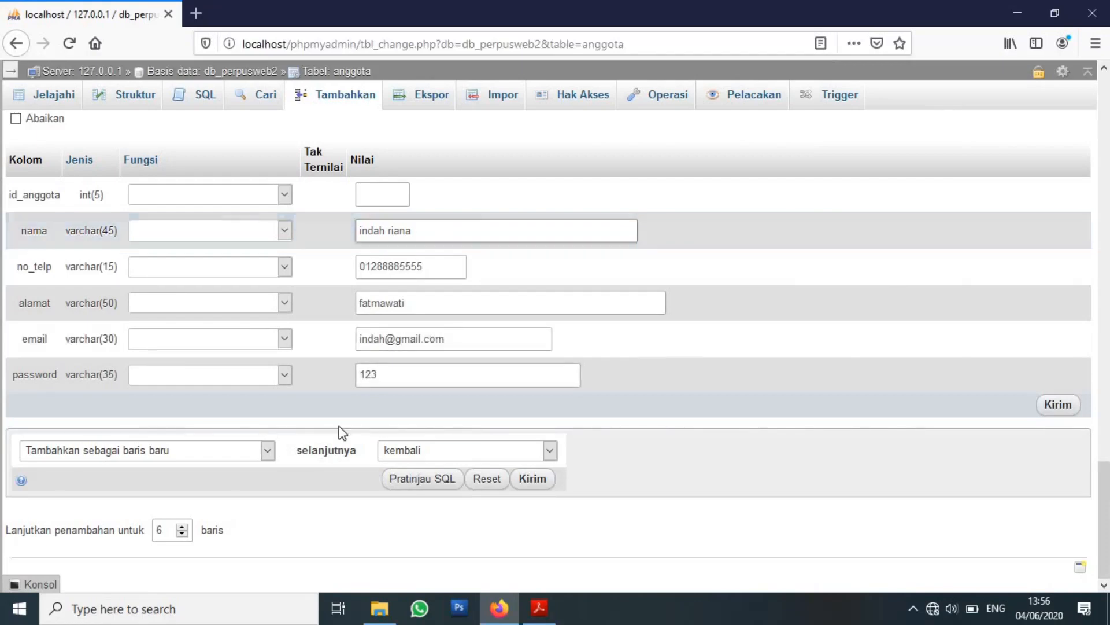
pyautogui.click(182, 527)
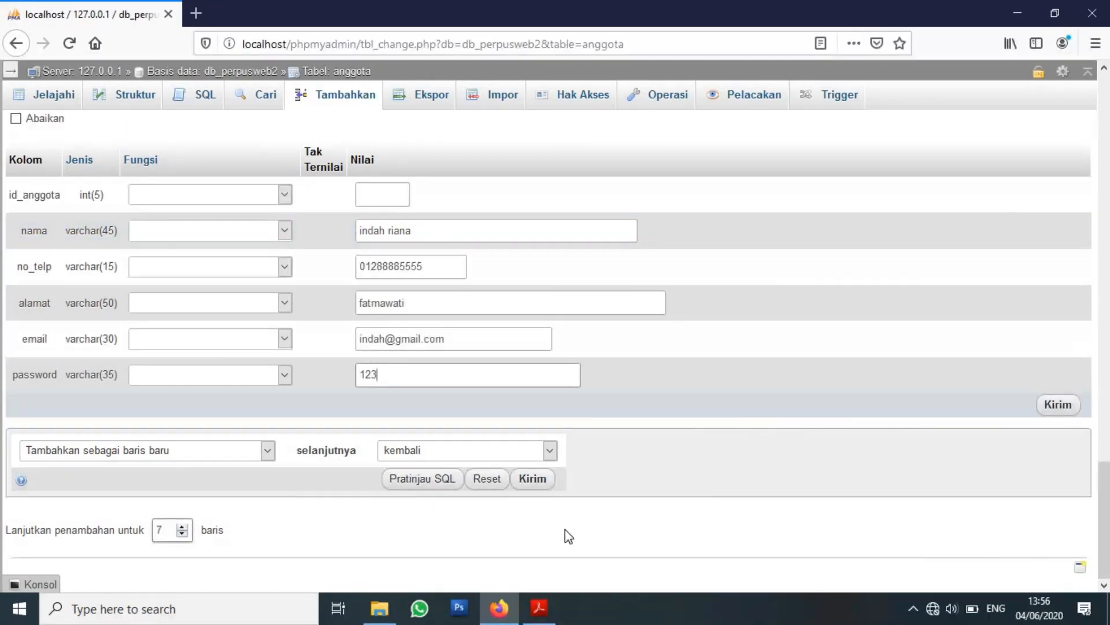
pyautogui.click(546, 604)
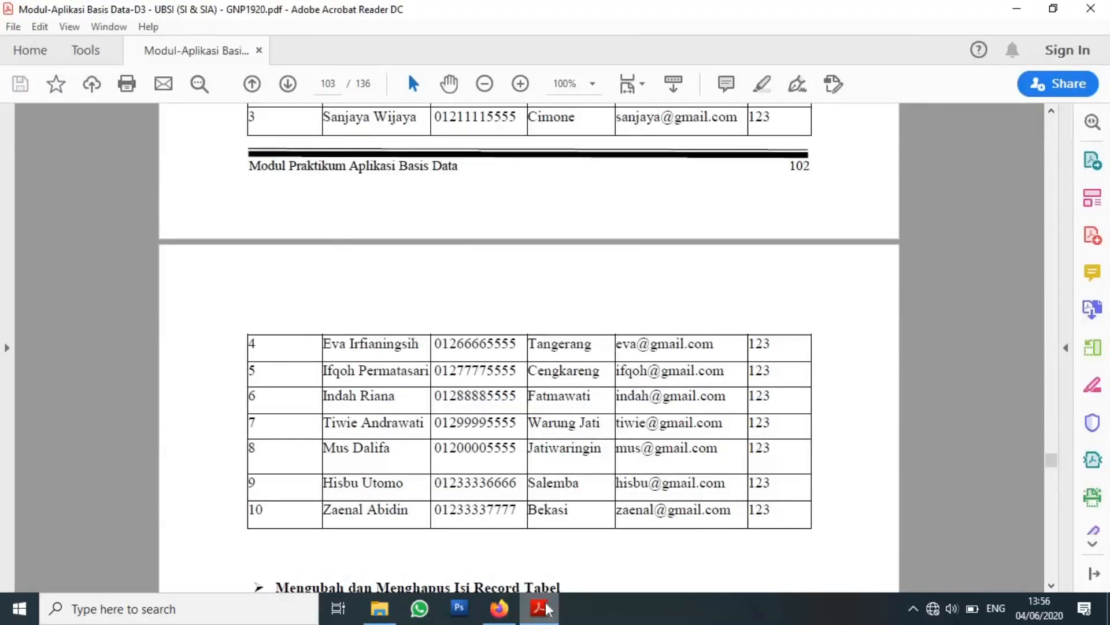
# Enter the seventh member's name, phone number, e-mail and password, skipping the address.
pyautogui.click(499, 608)
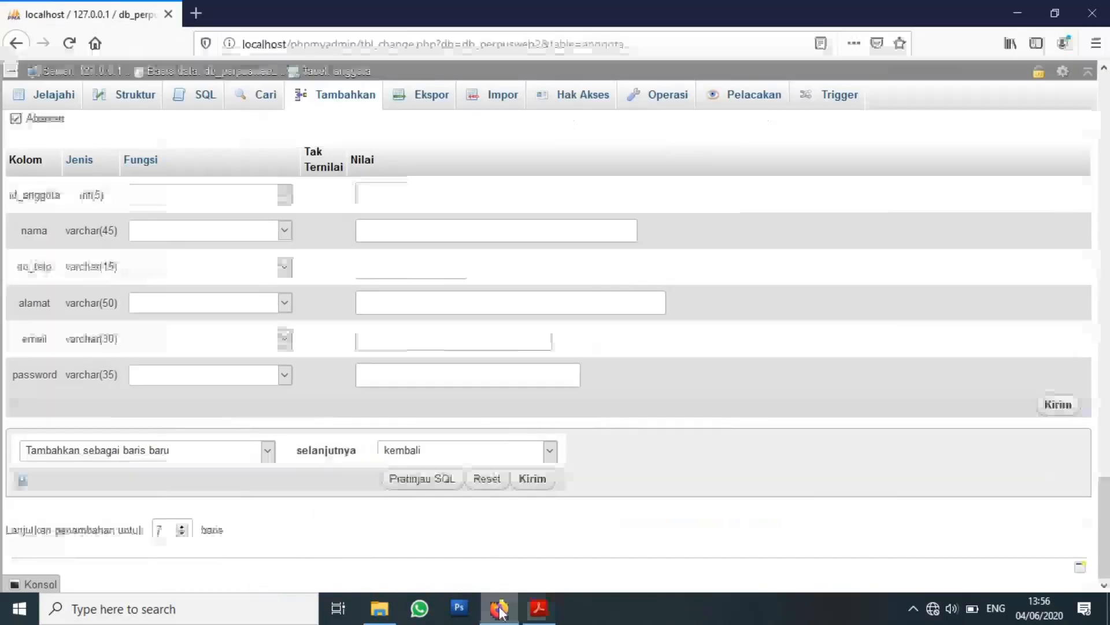
pyautogui.click(447, 234)
pyautogui.press('Tab')
pyautogui.write('01299995')
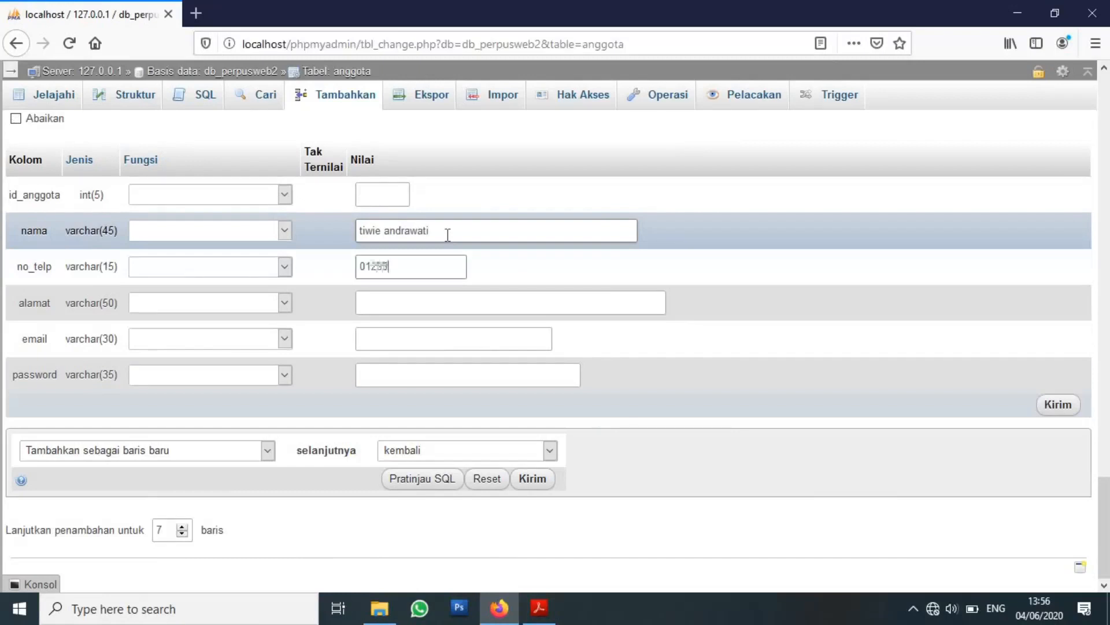
pyautogui.write('55')
pyautogui.press('Tab')
pyautogui.click(431, 335)
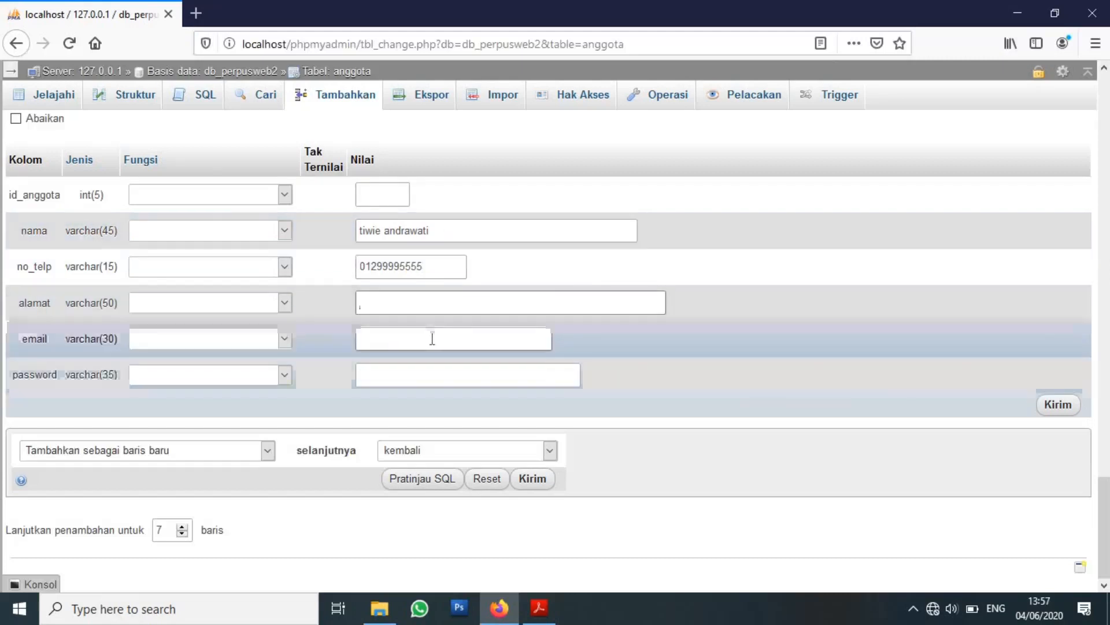
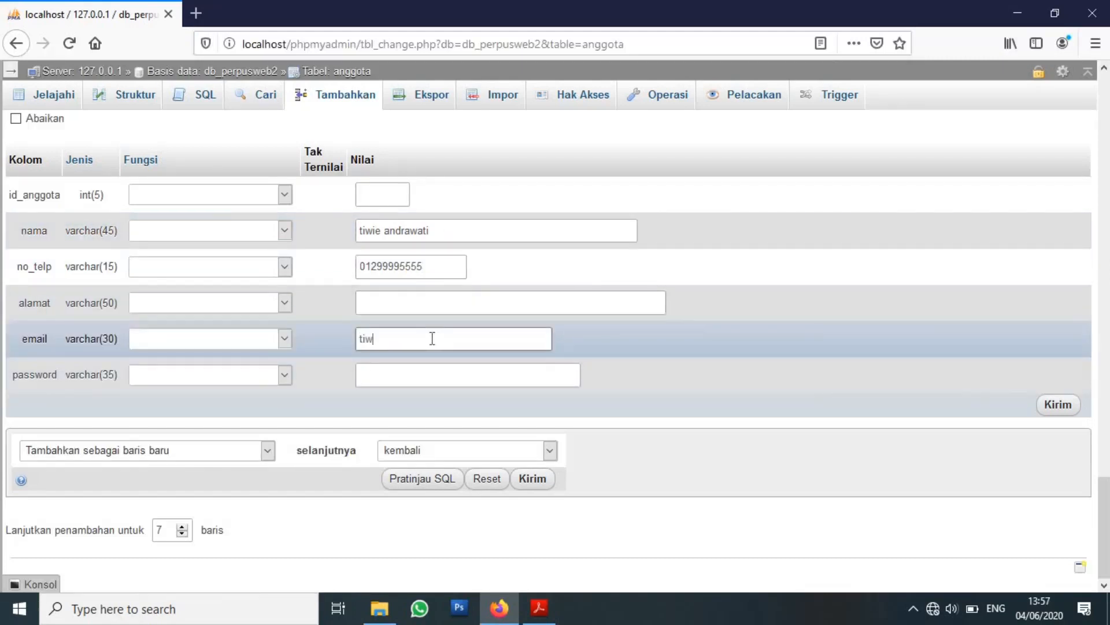
pyautogui.press('Tab')
pyautogui.write('123')
# Fill in the seventh member's address from the PDF and raise the row count to 8.
pyautogui.click(539, 607)
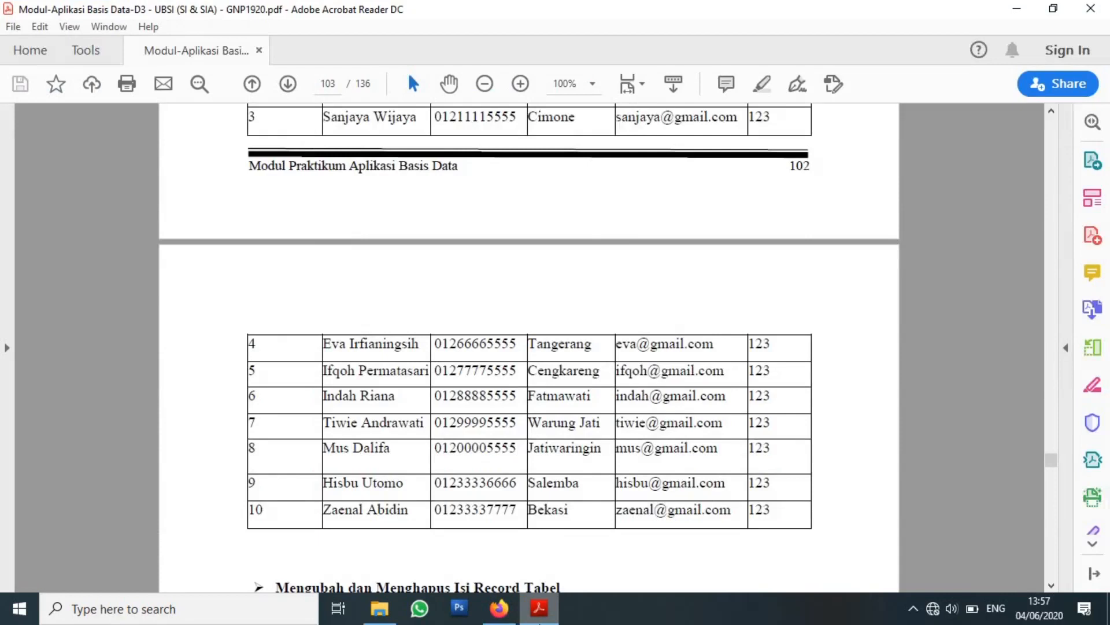
pyautogui.click(499, 608)
pyautogui.click(453, 305)
pyautogui.write('warung jati')
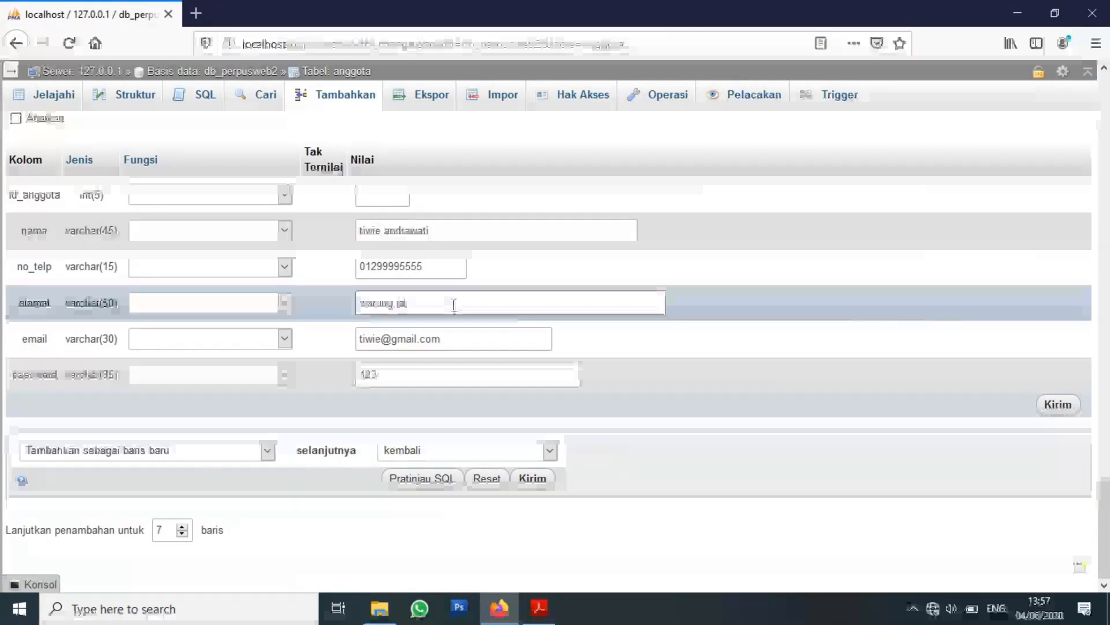
pyautogui.click(184, 529)
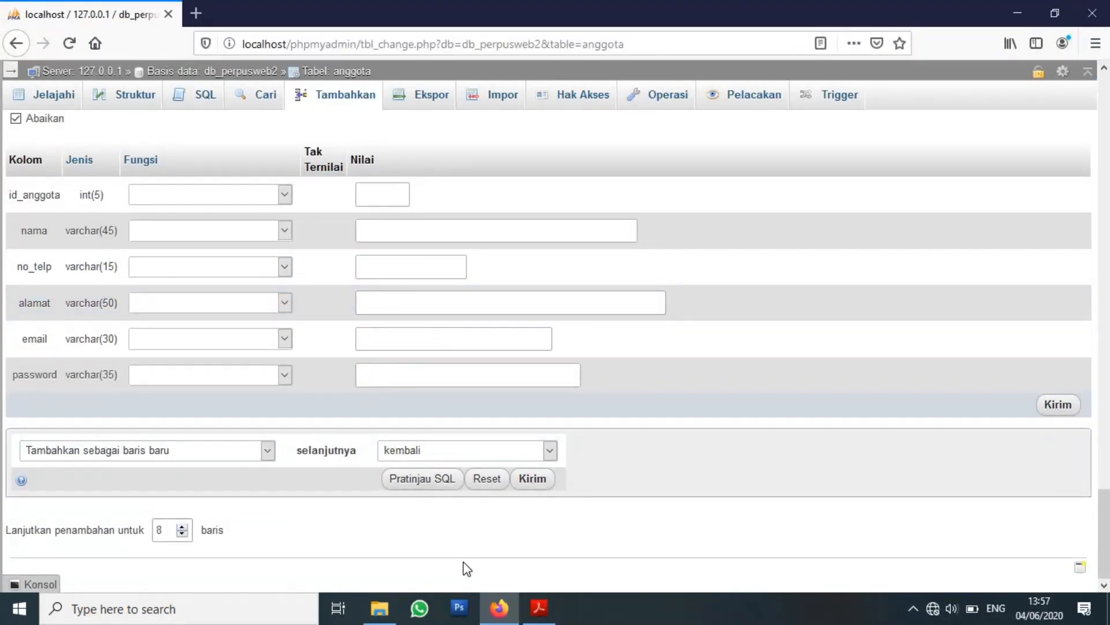
pyautogui.click(539, 607)
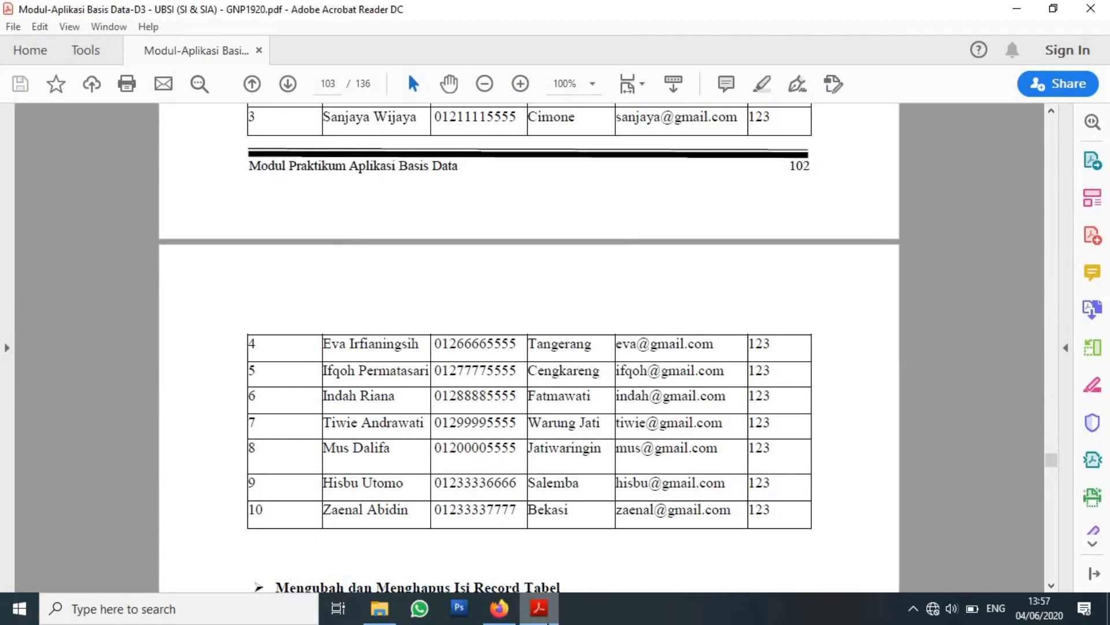
# Enter the eighth member's name and phone number in the insert form.
pyautogui.click(509, 612)
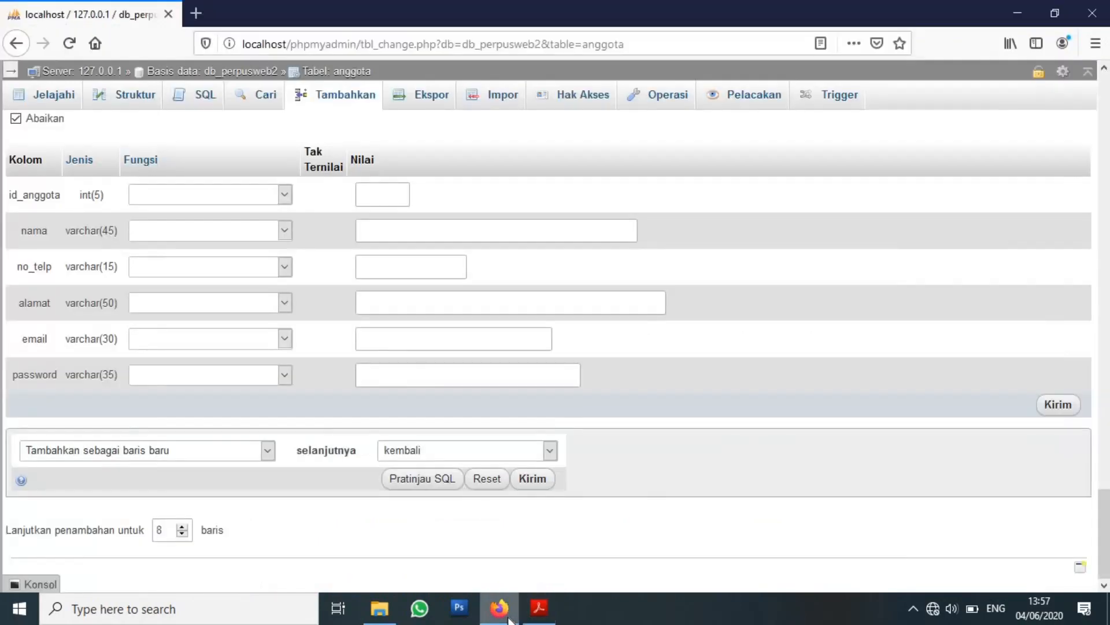
pyautogui.click(461, 237)
pyautogui.write('musdalifa')
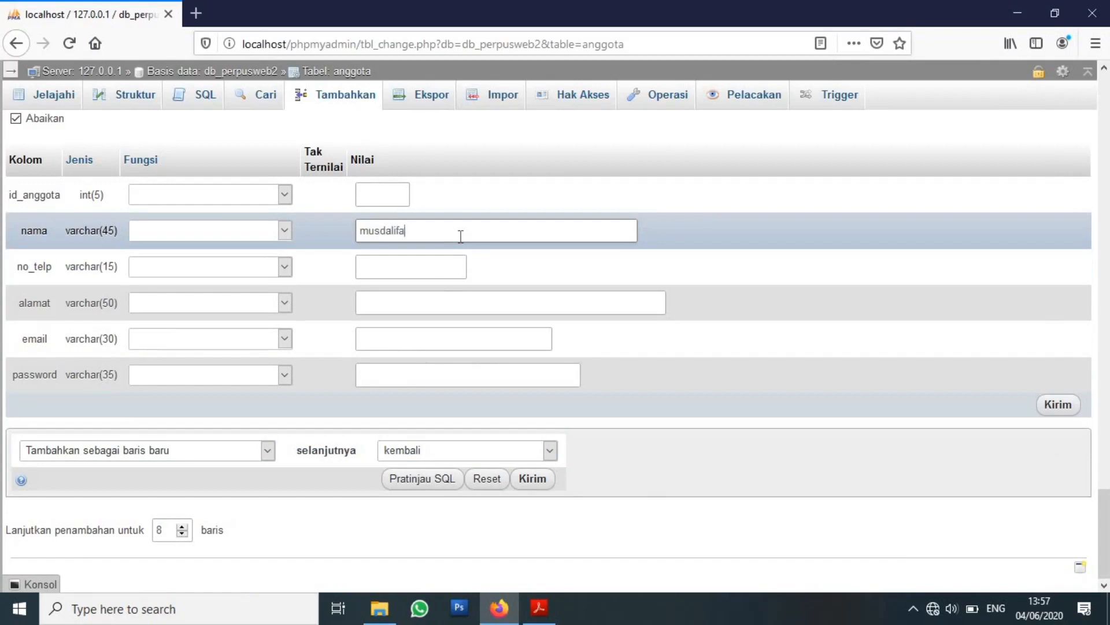
pyautogui.press('Tab')
pyautogui.write('01')
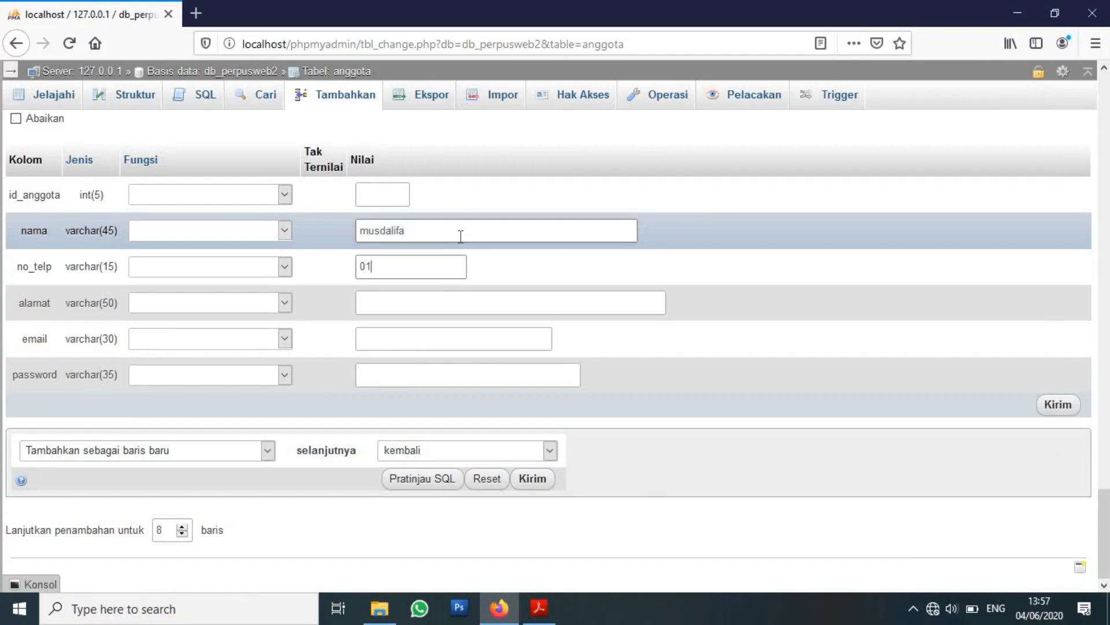
pyautogui.write('200005555')
pyautogui.press('Tab')
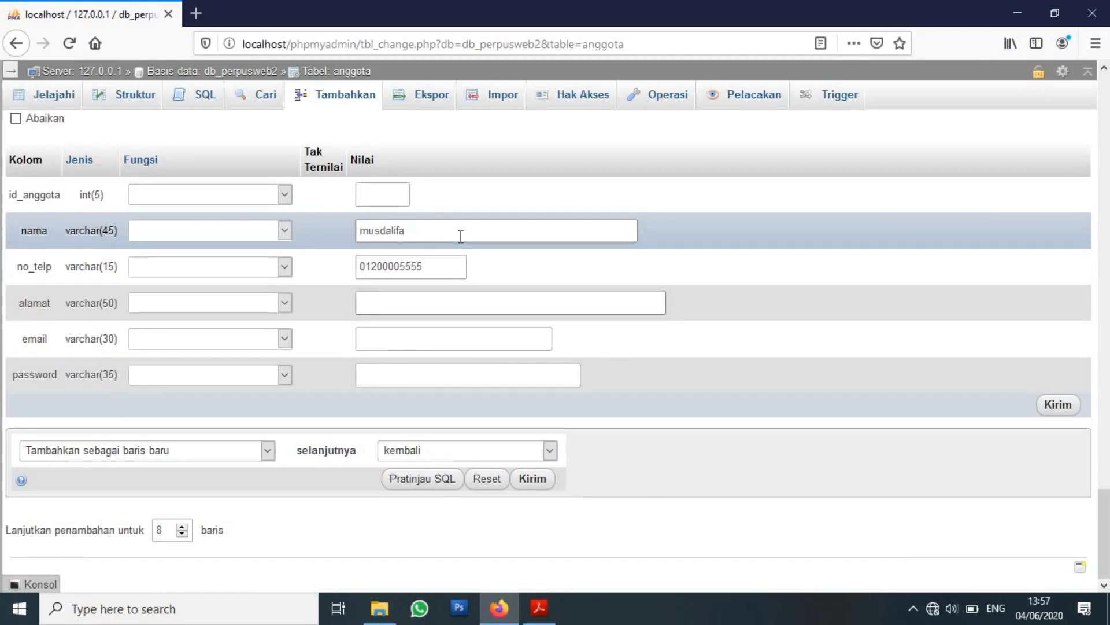
# Add the eighth member's address and e-mail from the PDF, fixing the '.com' ending, plus the password.
pyautogui.click(538, 608)
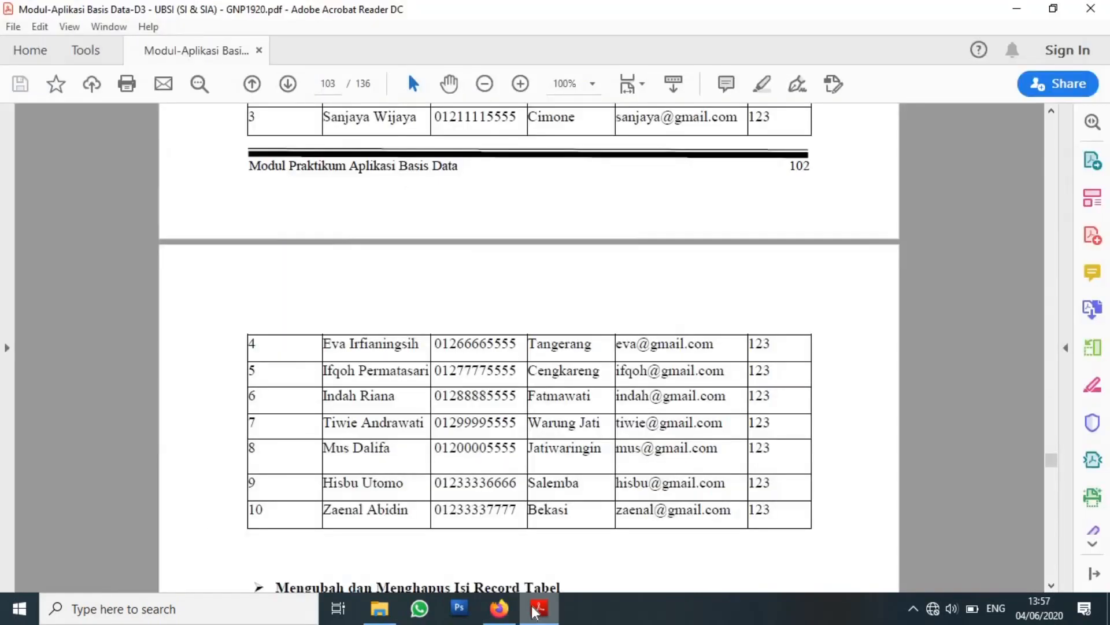
pyautogui.click(499, 609)
pyautogui.write('jatiwaringin')
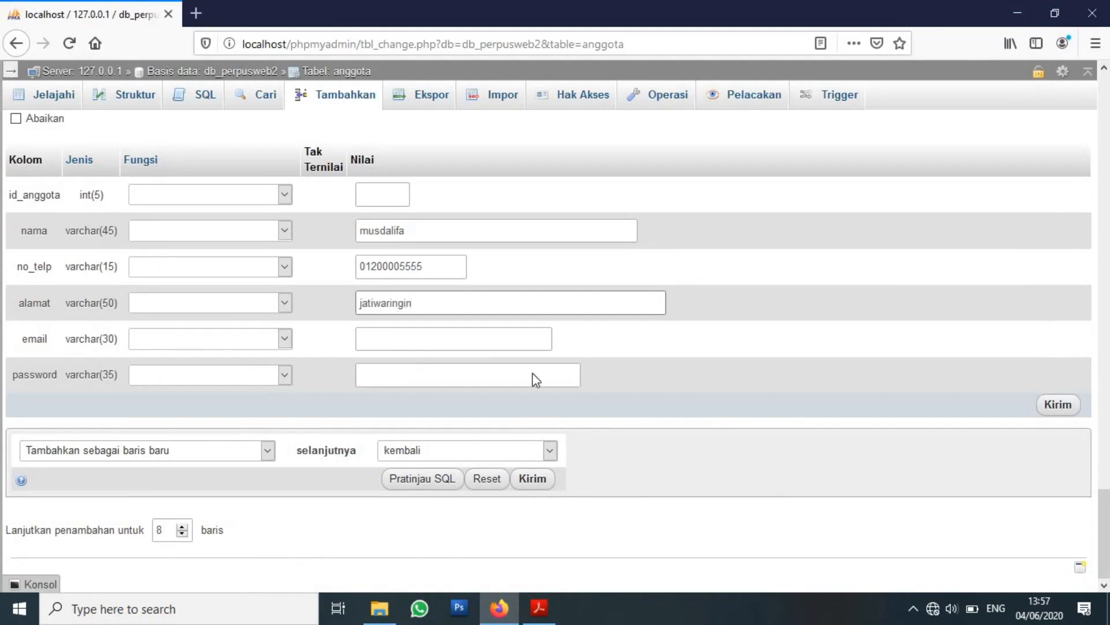
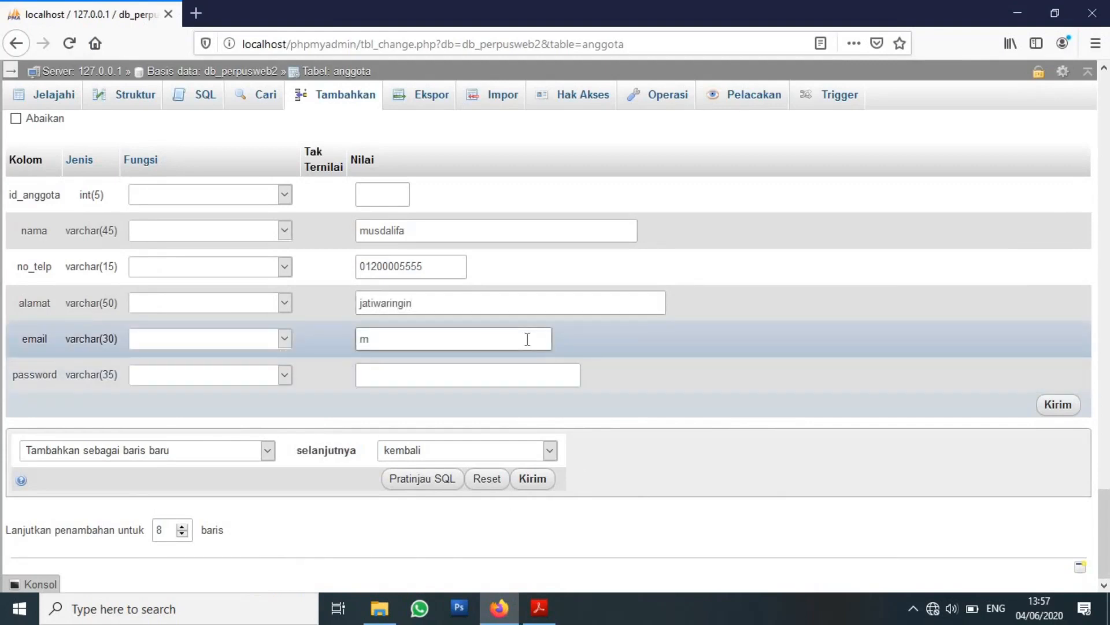
pyautogui.press('Tab')
pyautogui.write('123')
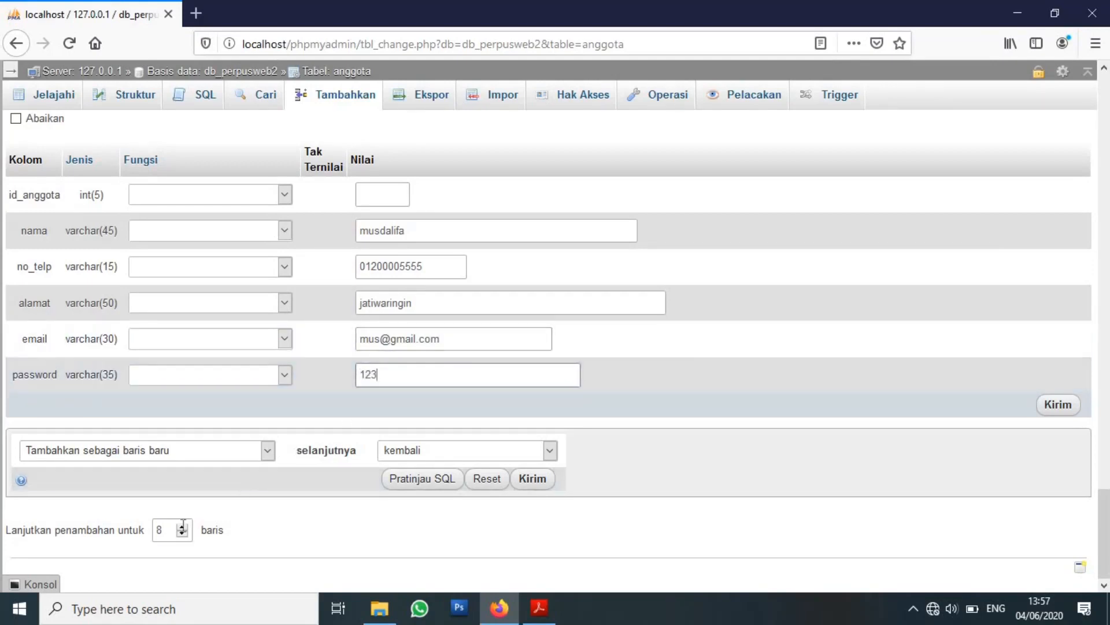
pyautogui.click(539, 607)
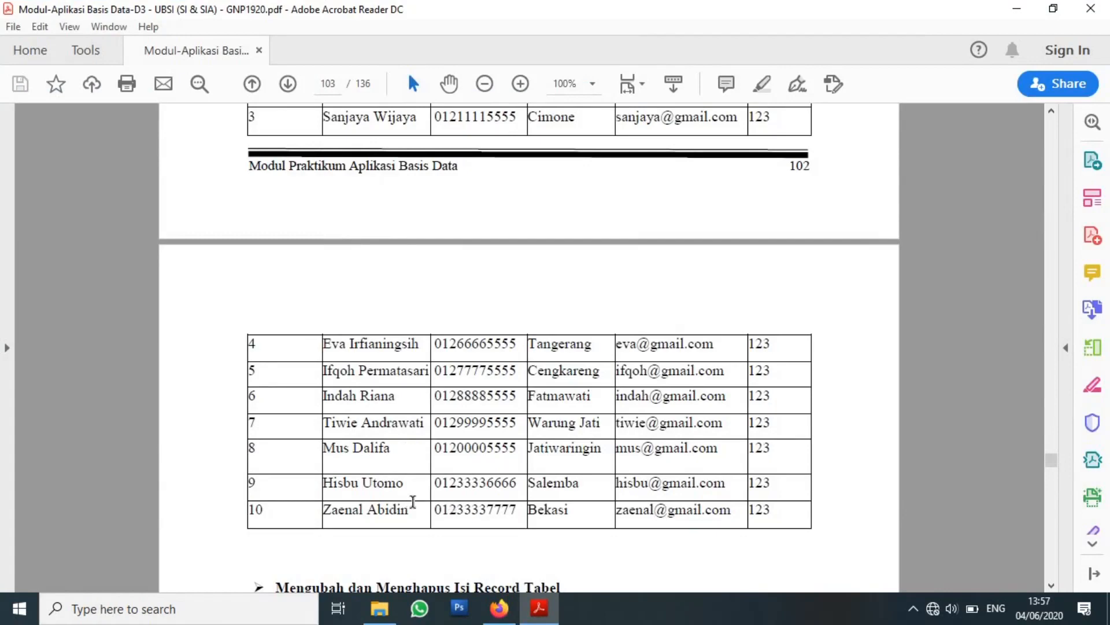
# Enter the ninth member's details, correcting address and e-mail typos, and raise the row count to 10.
pyautogui.click(499, 607)
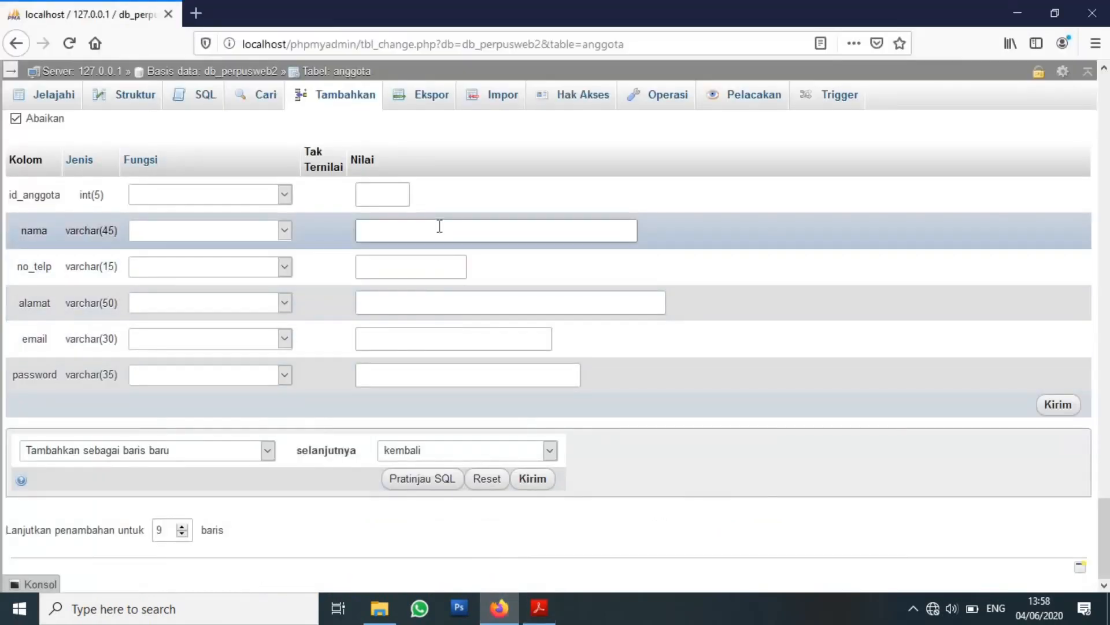
pyautogui.write('01233336666')
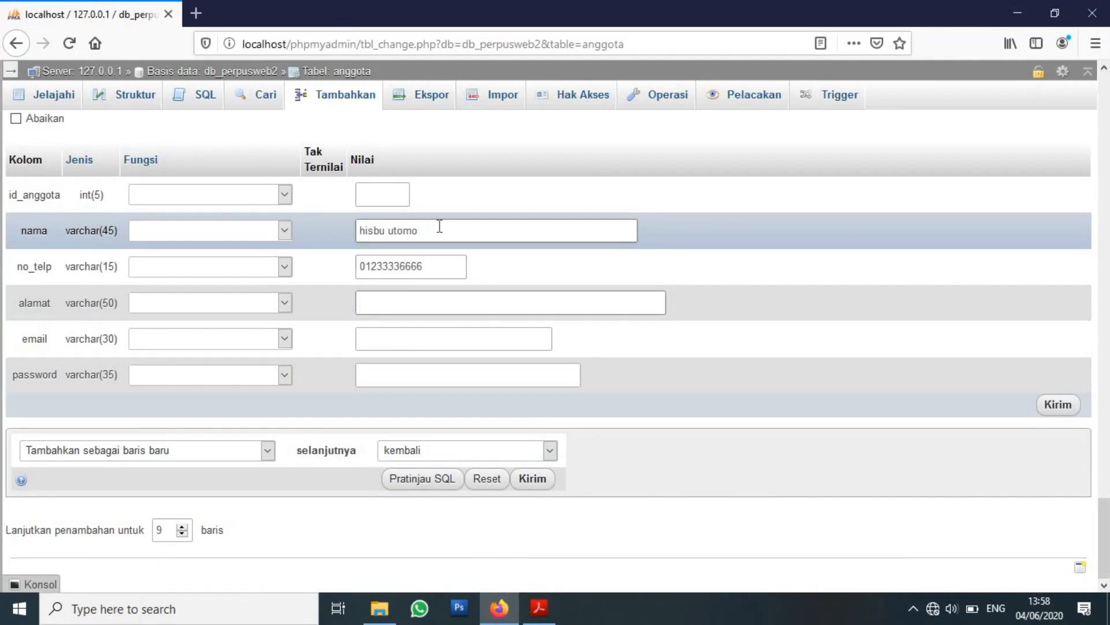
pyautogui.write('salem')
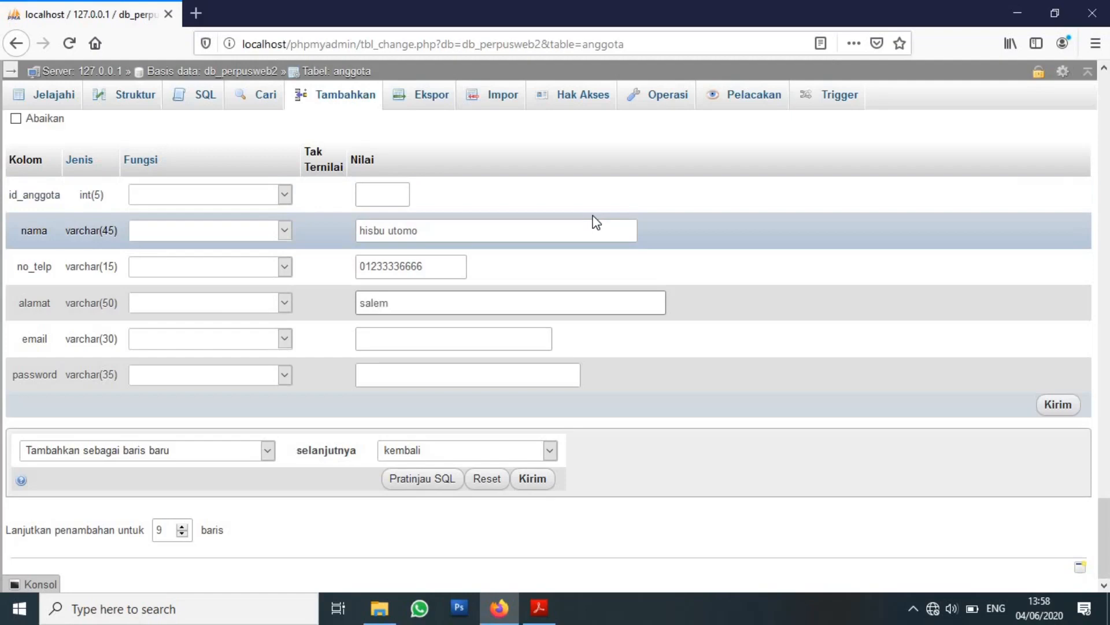
pyautogui.press('Tab')
pyautogui.write('123')
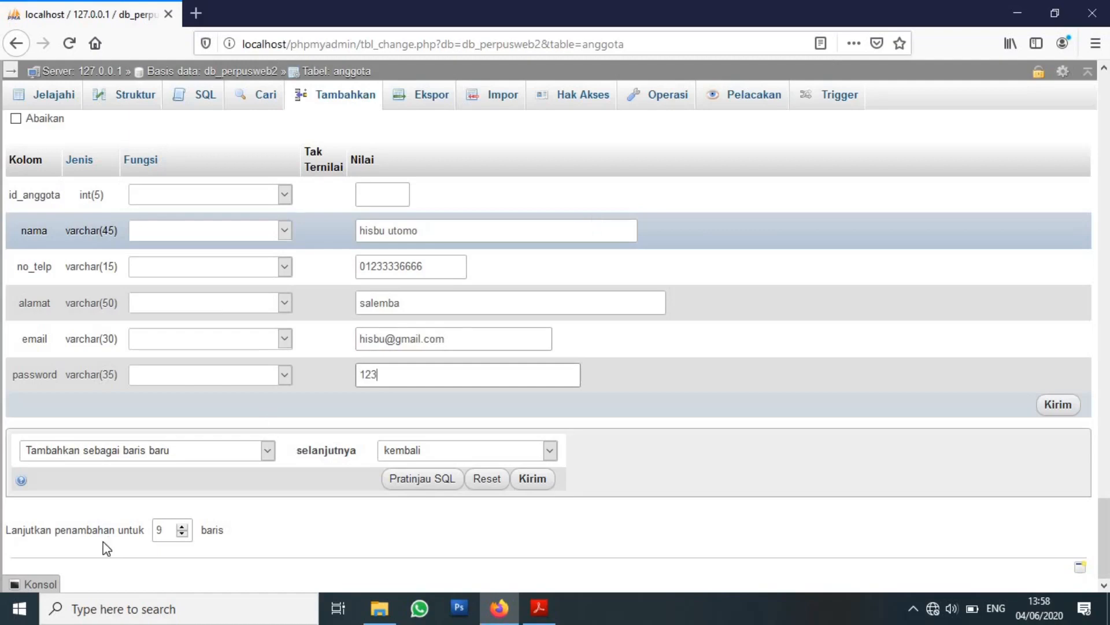
pyautogui.click(182, 528)
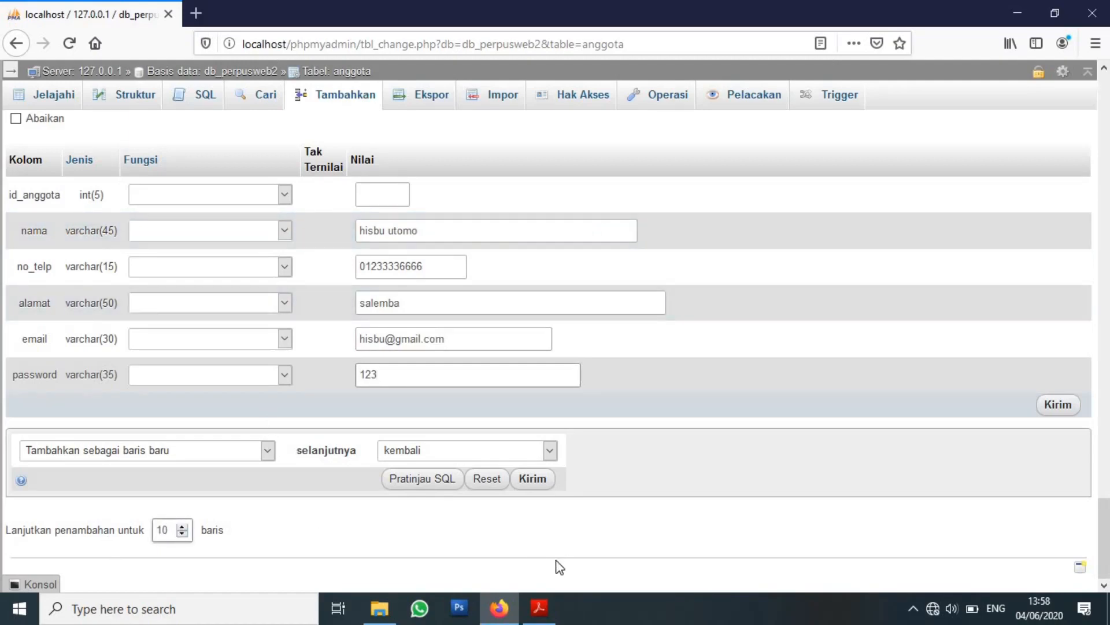
pyautogui.click(542, 622)
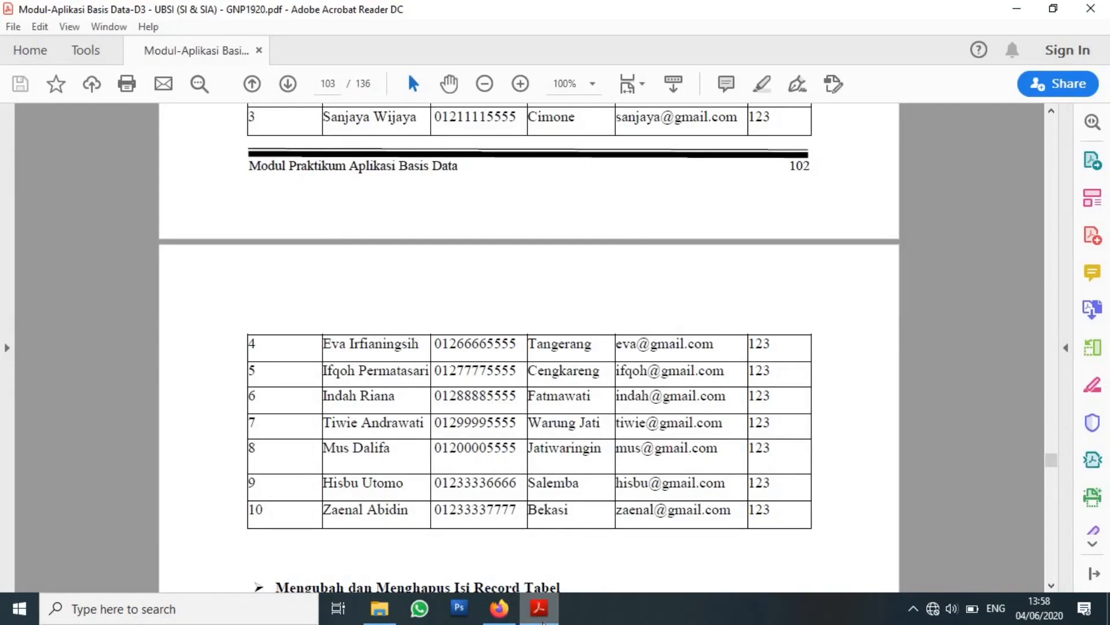
# Enter the tenth member's name, phone, address, e-mail and password, checking them against the PDF.
pyautogui.click(499, 608)
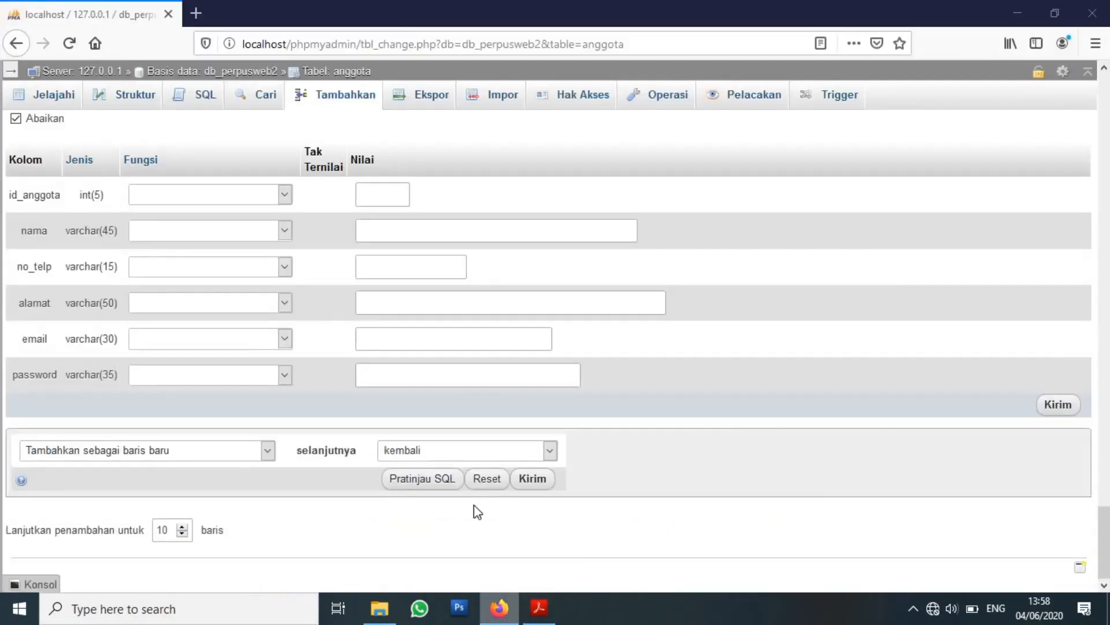
pyautogui.click(495, 236)
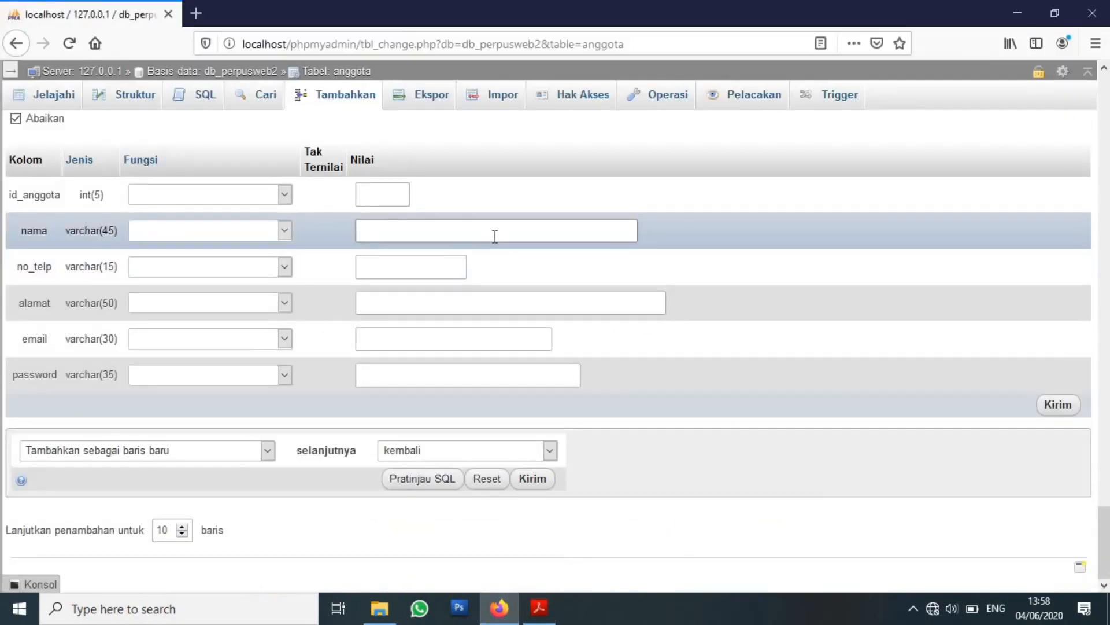
pyautogui.press('Tab')
pyautogui.write('01233337')
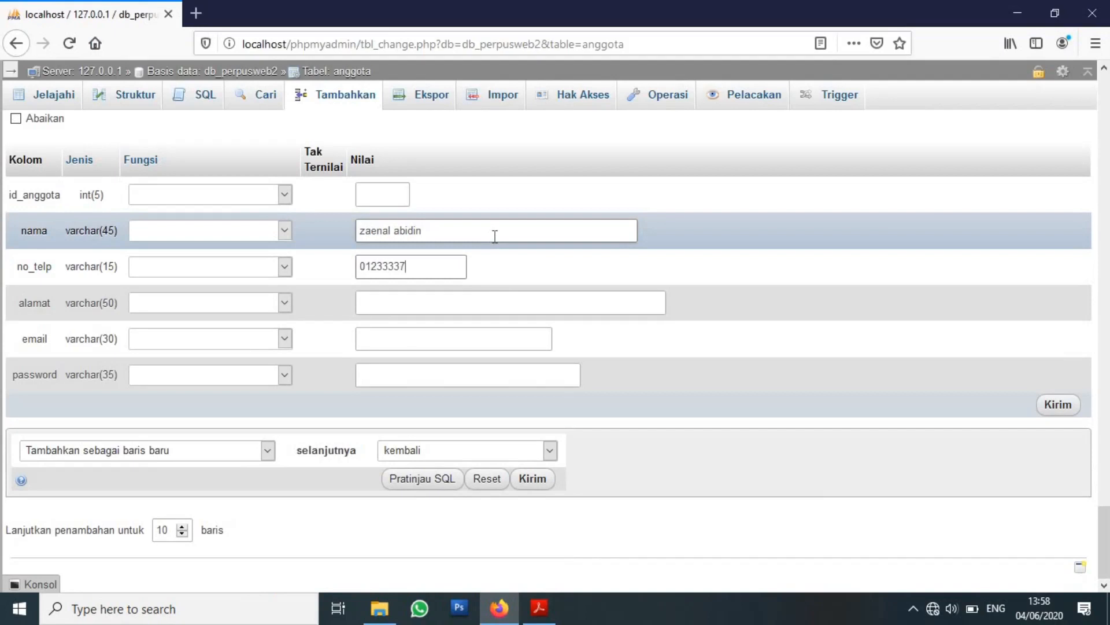
pyautogui.write('77')
pyautogui.write('bekasi')
pyautogui.press('Tab')
pyautogui.write('123')
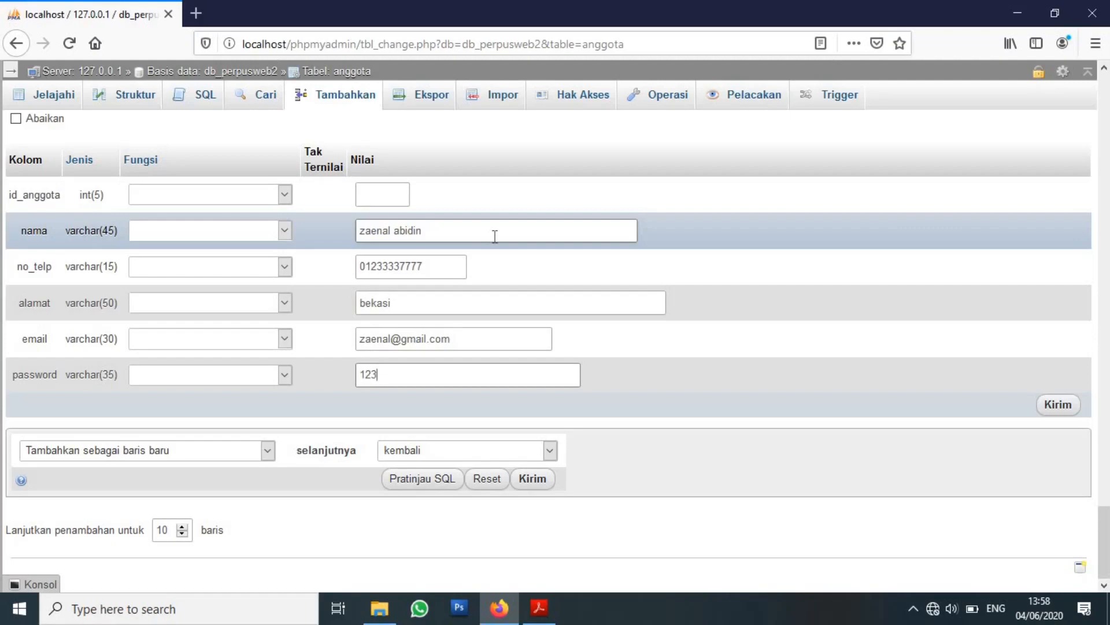
pyautogui.click(540, 608)
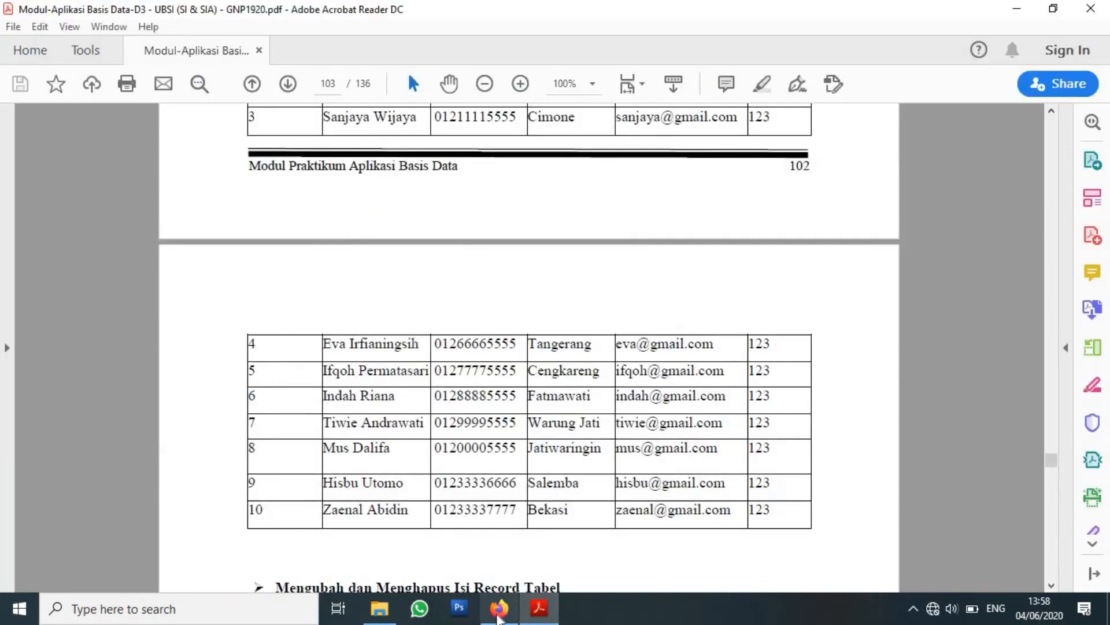
pyautogui.click(499, 608)
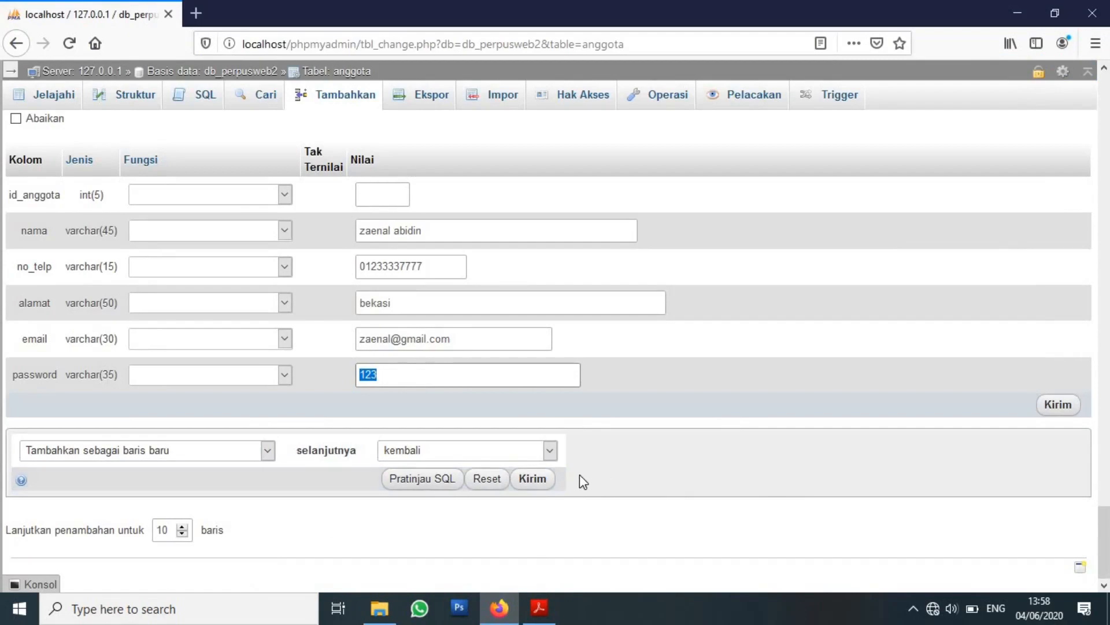
# Submit the ten member rows and browse the anggota table listing ids 1 to 10.
pyautogui.click(539, 486)
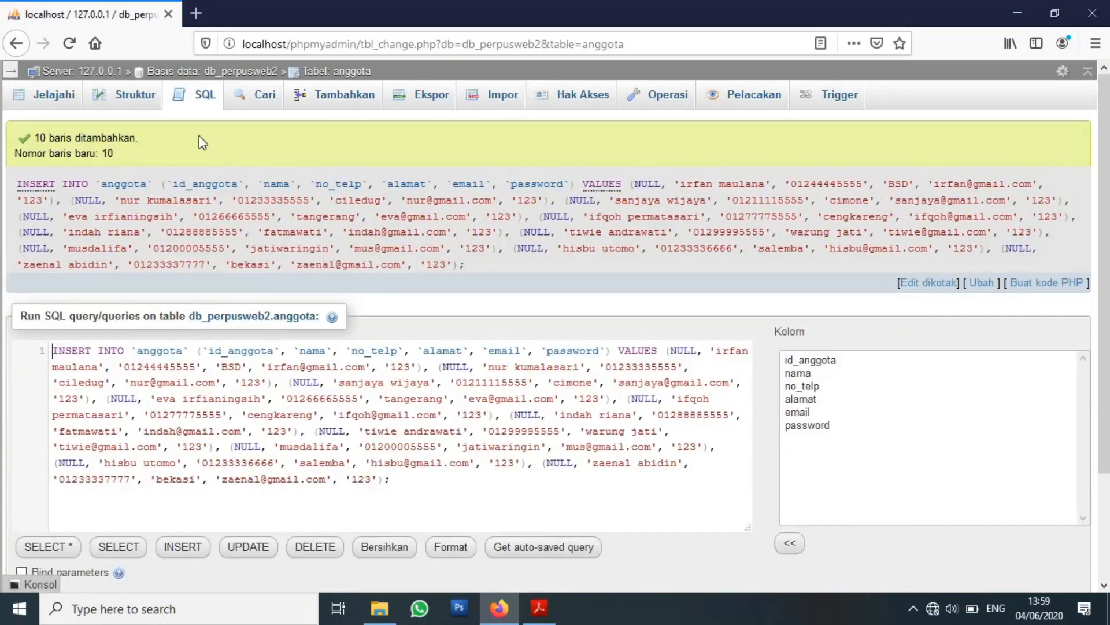
pyautogui.click(37, 106)
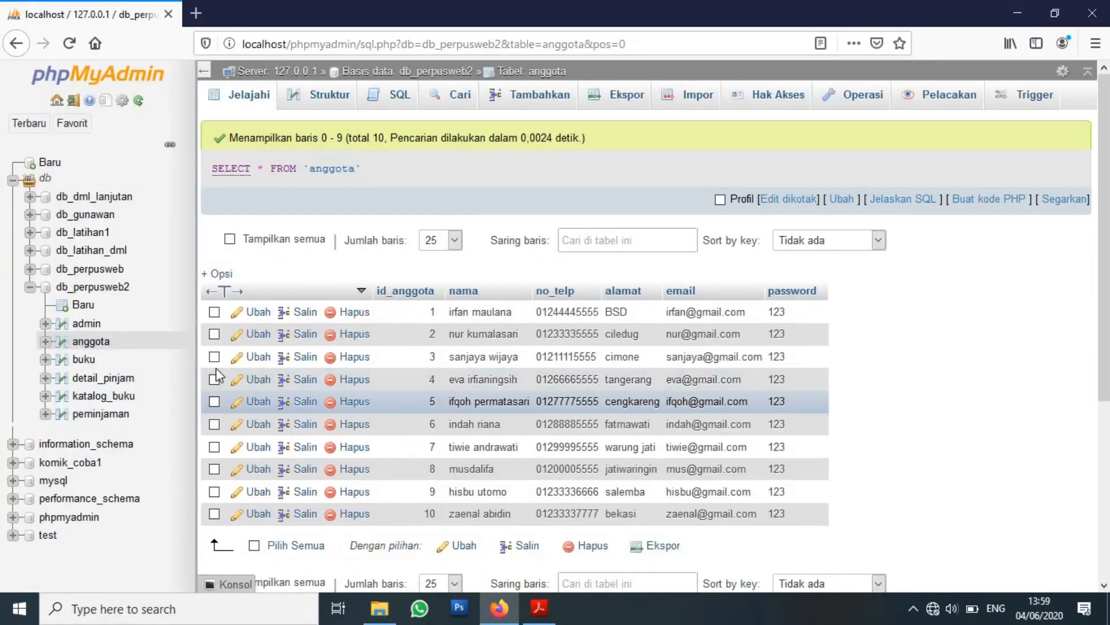
pyautogui.click(539, 607)
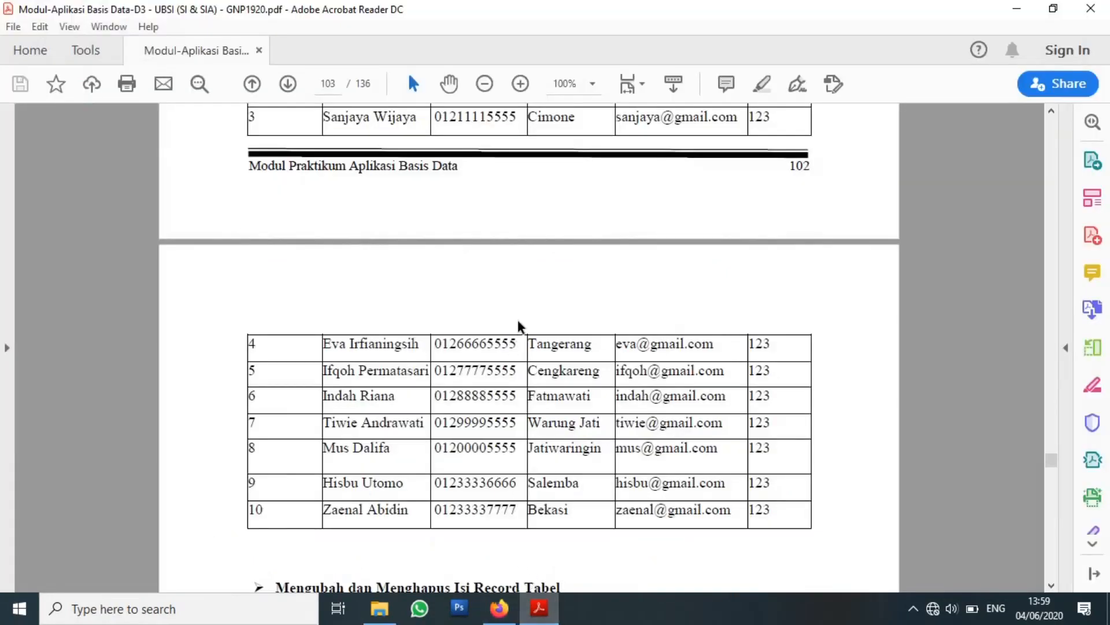
pyautogui.scroll(-3, 512, 347)
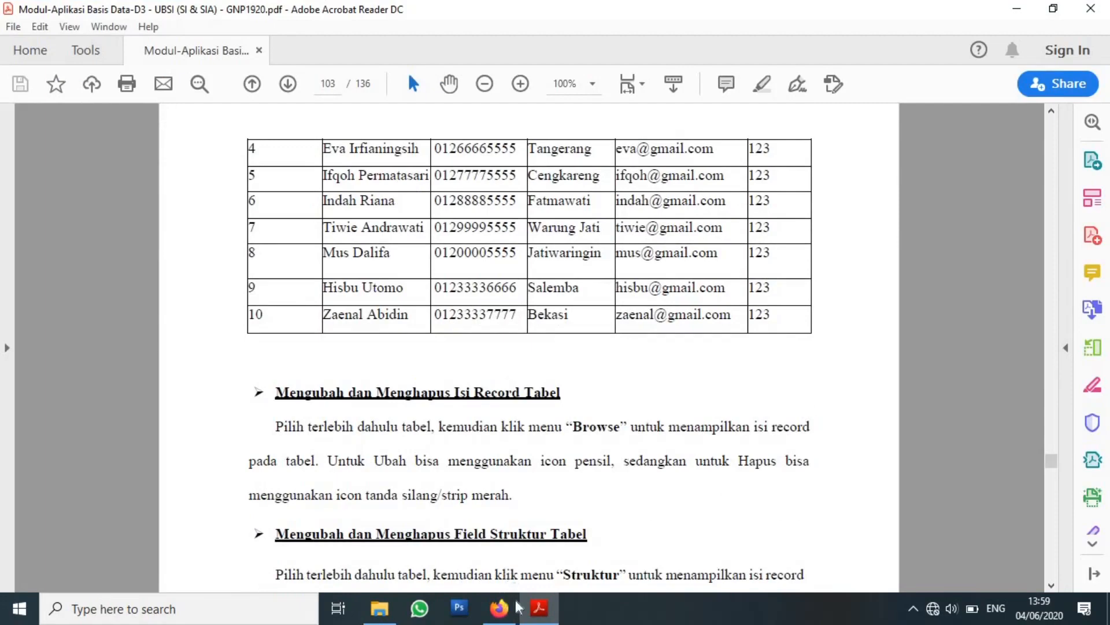
pyautogui.click(499, 608)
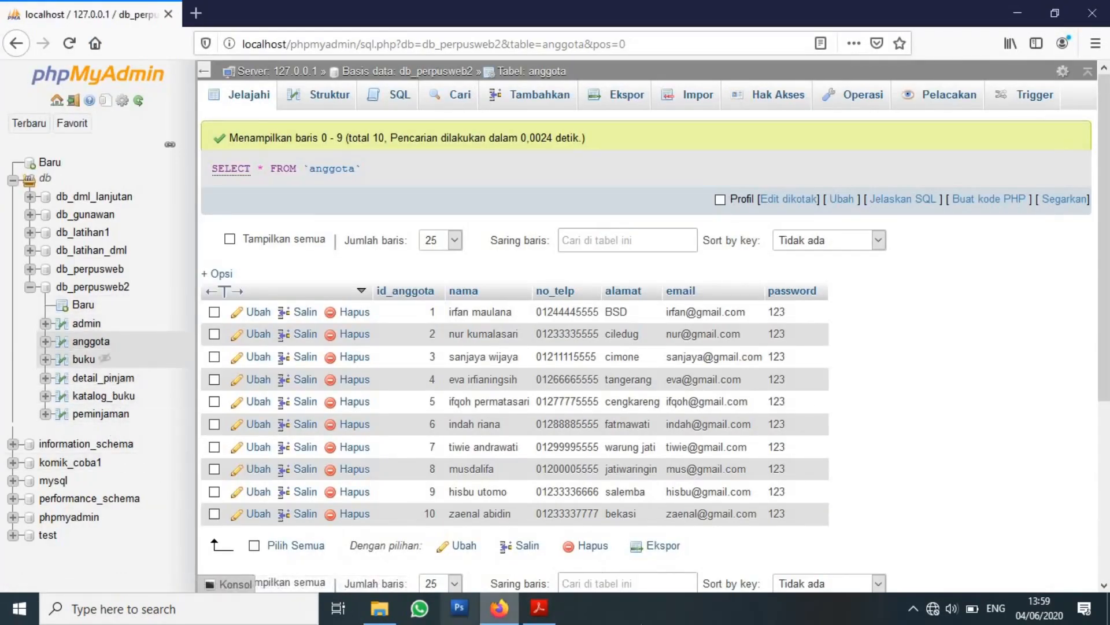
pyautogui.click(539, 607)
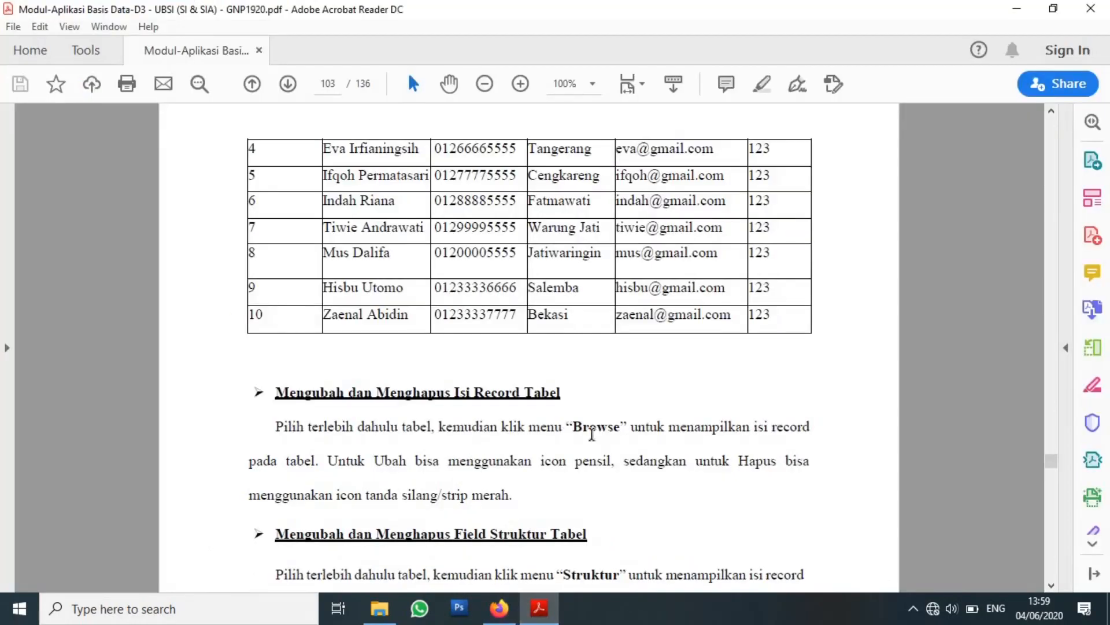
pyautogui.scroll(-1, 591, 434)
pyautogui.scroll(-1, 592, 434)
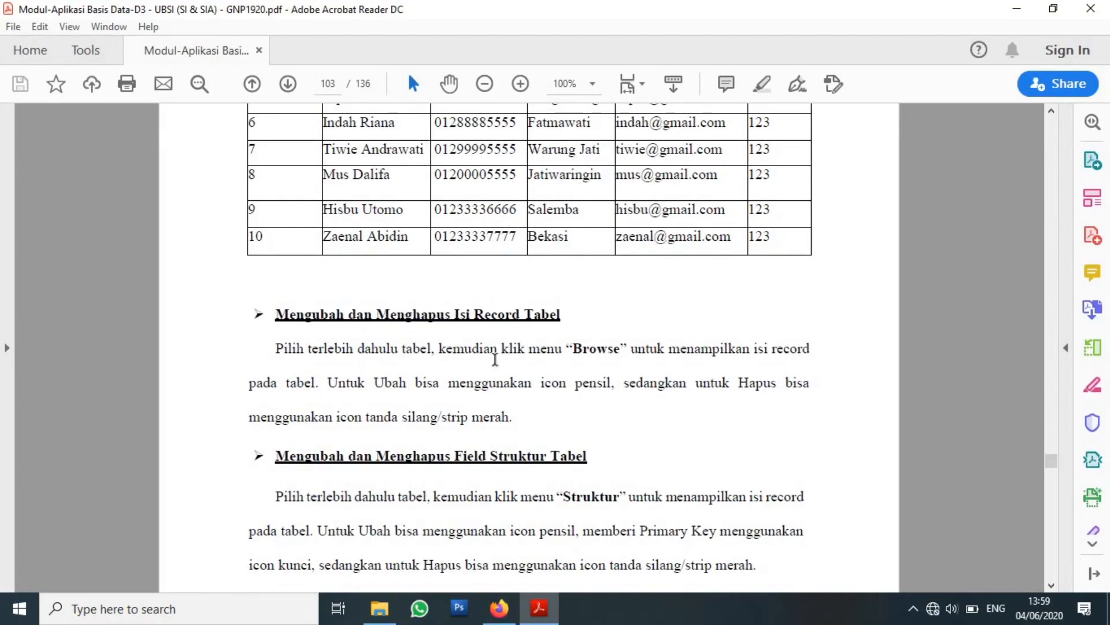
pyautogui.scroll(-5, 636, 448)
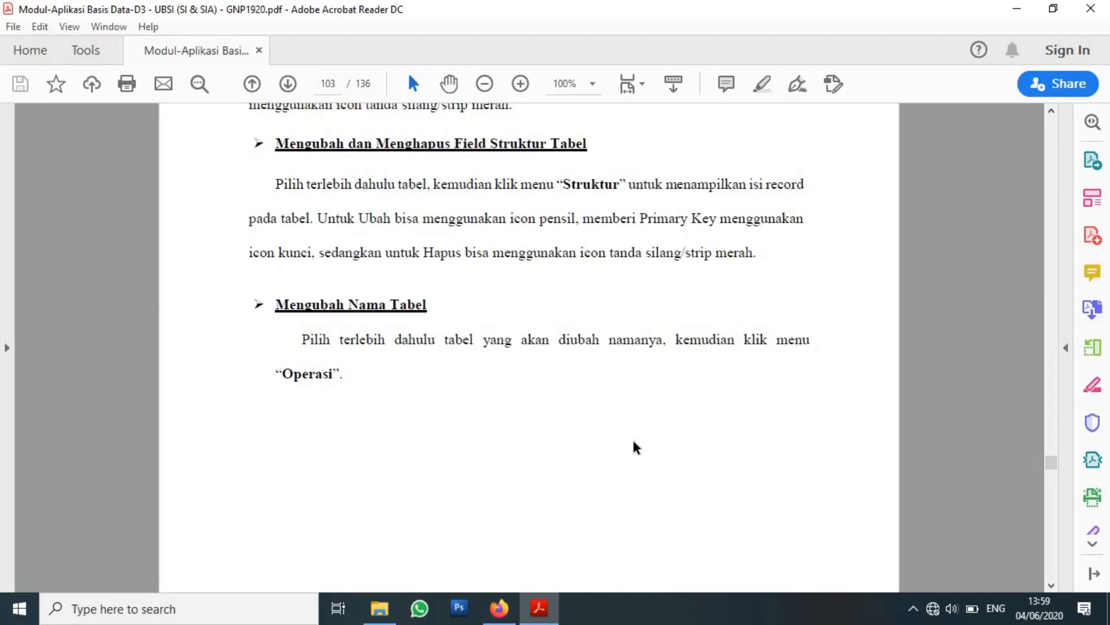
pyautogui.scroll(1, 635, 444)
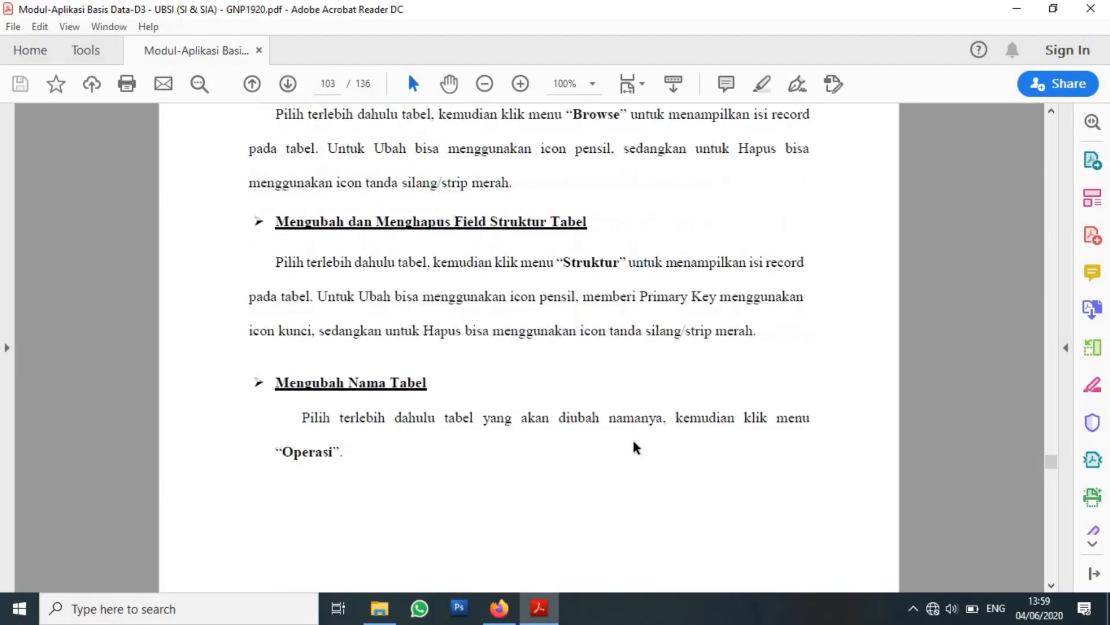
pyautogui.scroll(1, 635, 445)
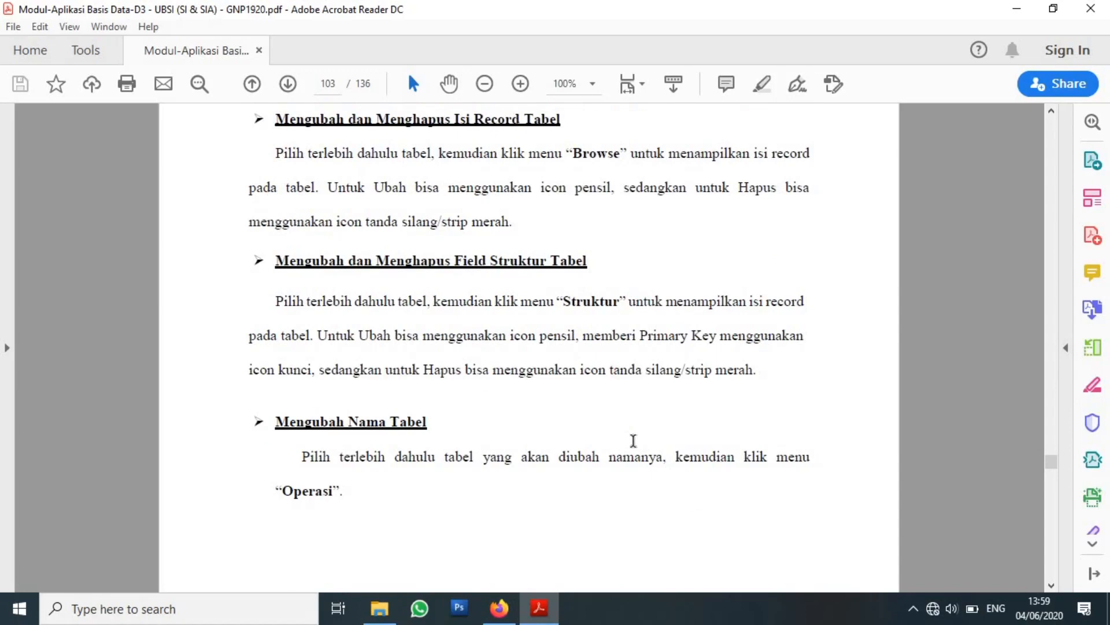
pyautogui.scroll(-2, 634, 445)
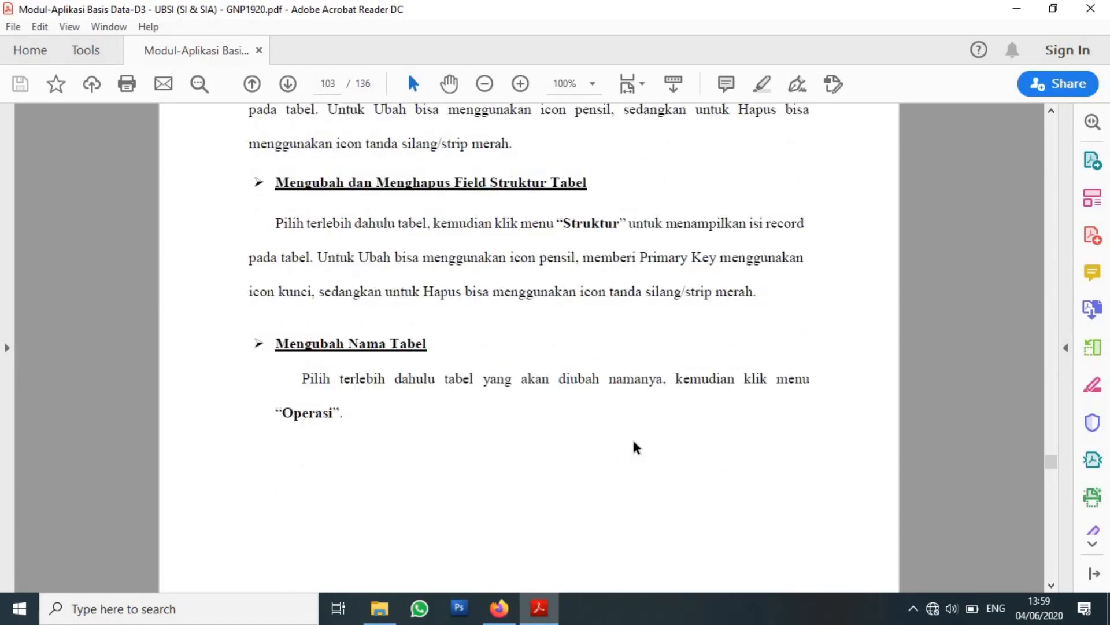
pyautogui.scroll(-1, 635, 448)
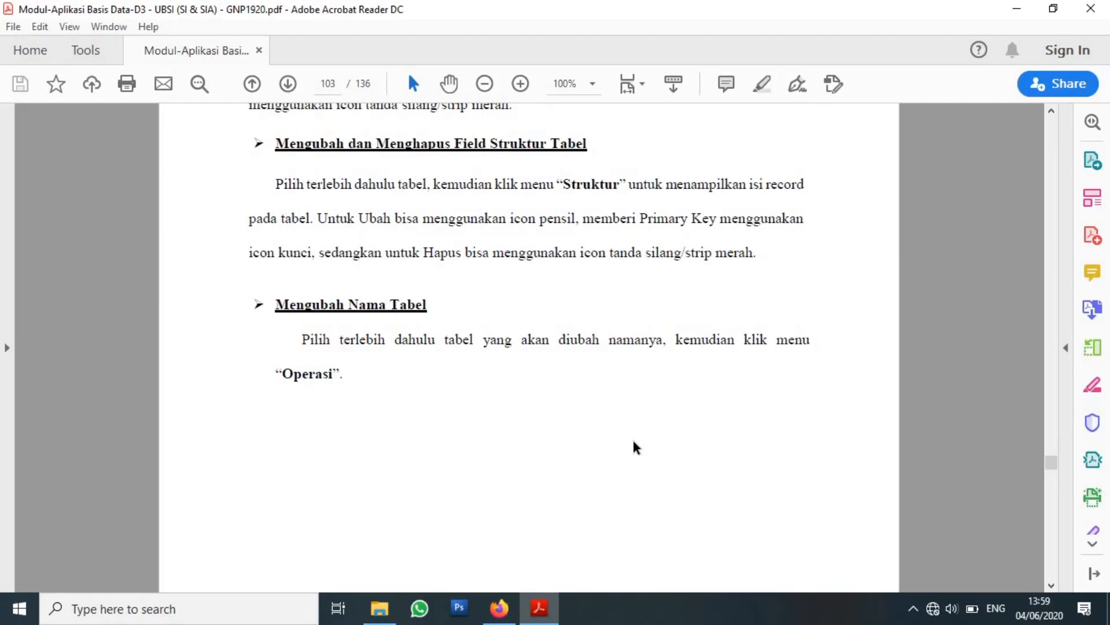
pyautogui.scroll(-2, 636, 448)
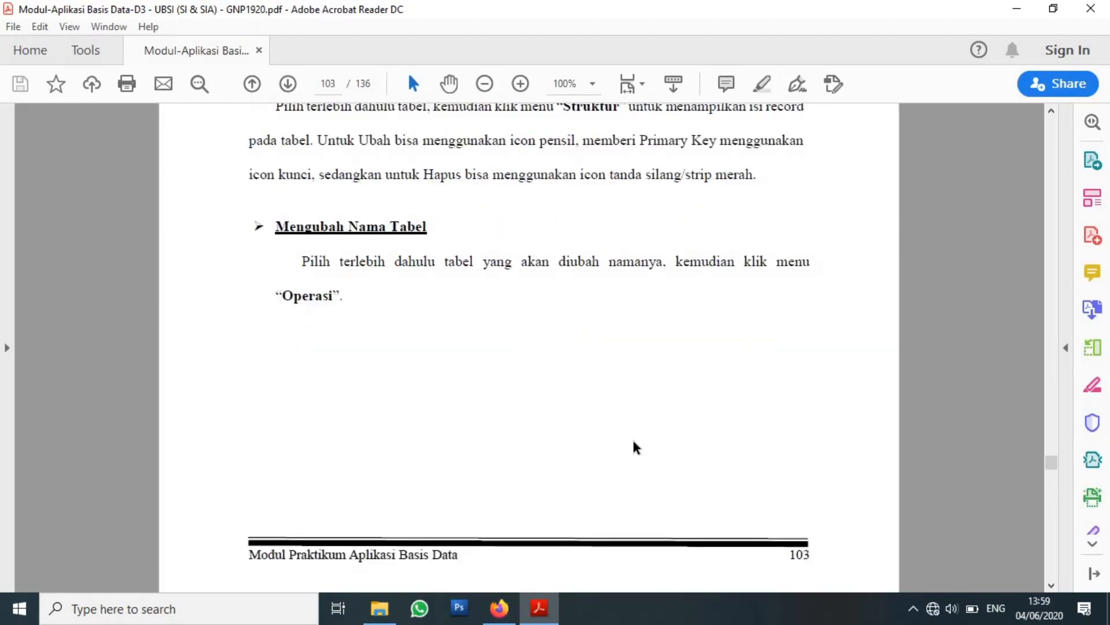
pyautogui.scroll(-6, 635, 448)
pyautogui.scroll(-13, 634, 442)
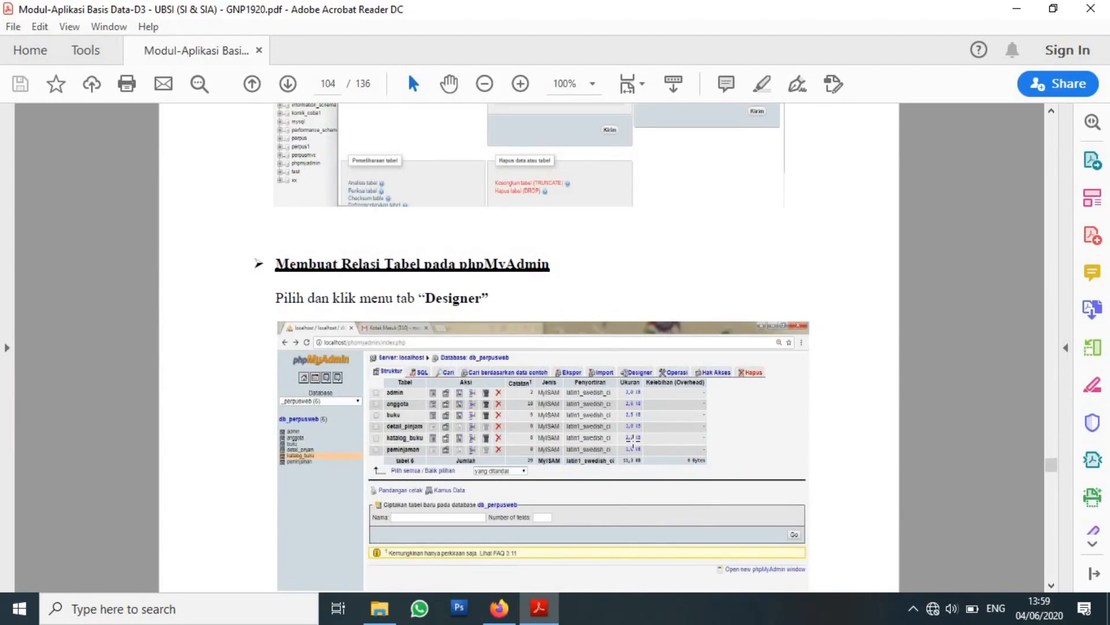
pyautogui.scroll(-2, 633, 446)
pyautogui.click(500, 607)
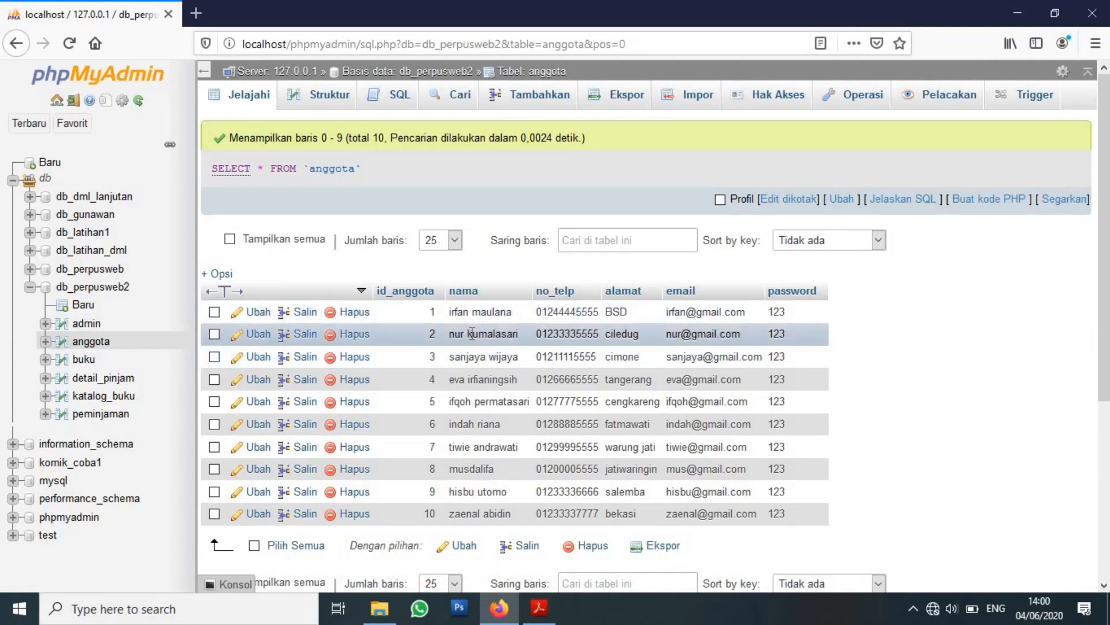
# Edit member 2's record to shorten the name, and save the one-row update.
pyautogui.click(257, 335)
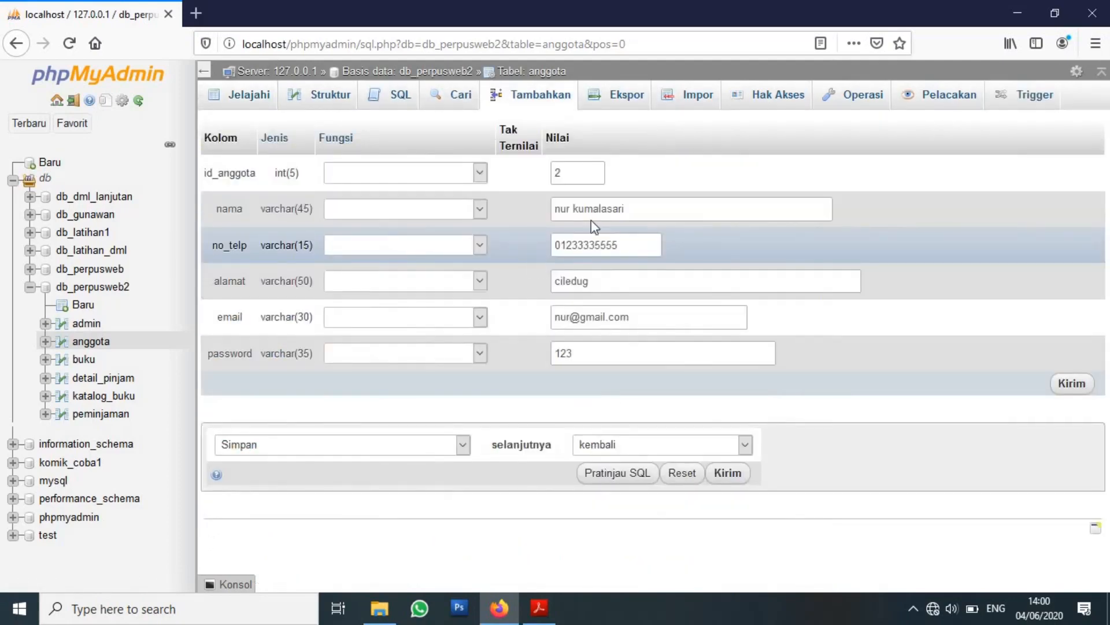
pyautogui.click(615, 209)
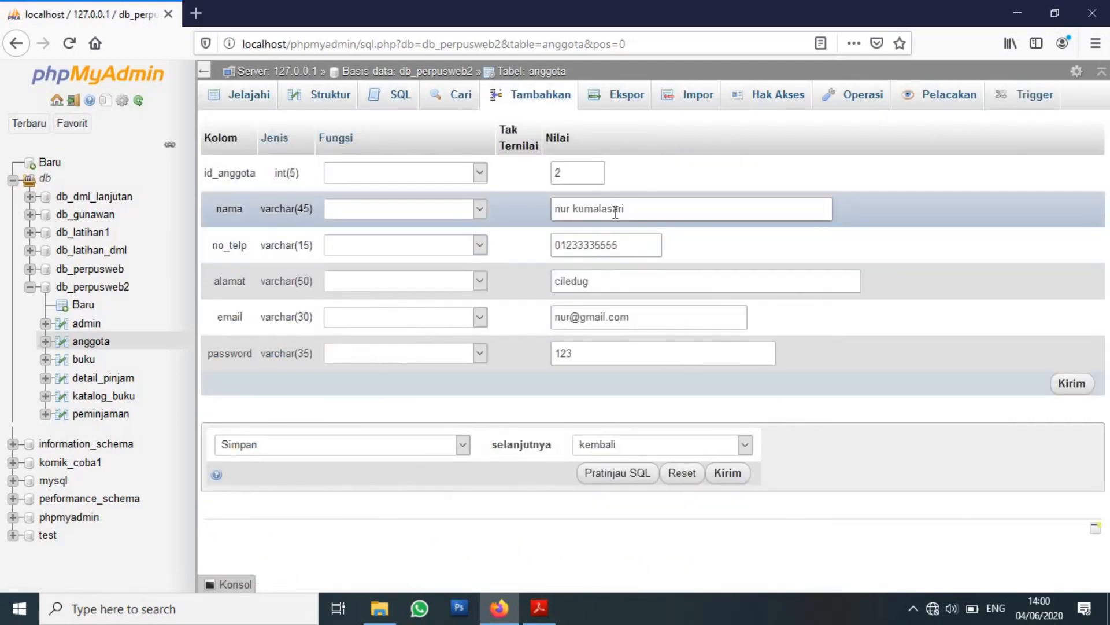
pyautogui.click(638, 209)
pyautogui.click(1077, 386)
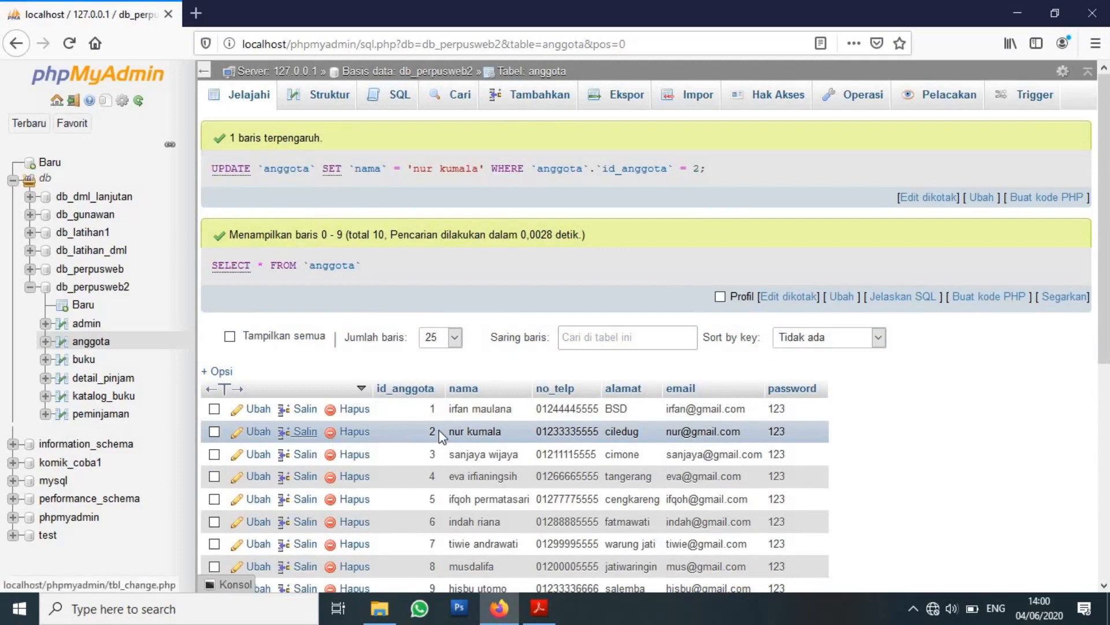
pyautogui.scroll(-5, 440, 437)
pyautogui.scroll(3, 435, 297)
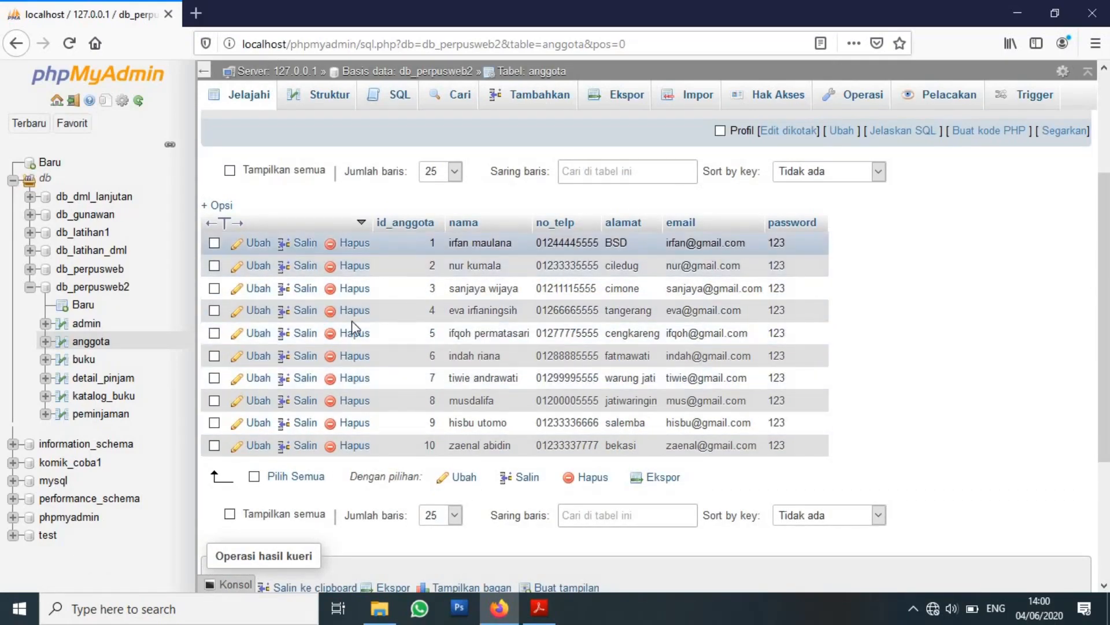
pyautogui.click(254, 476)
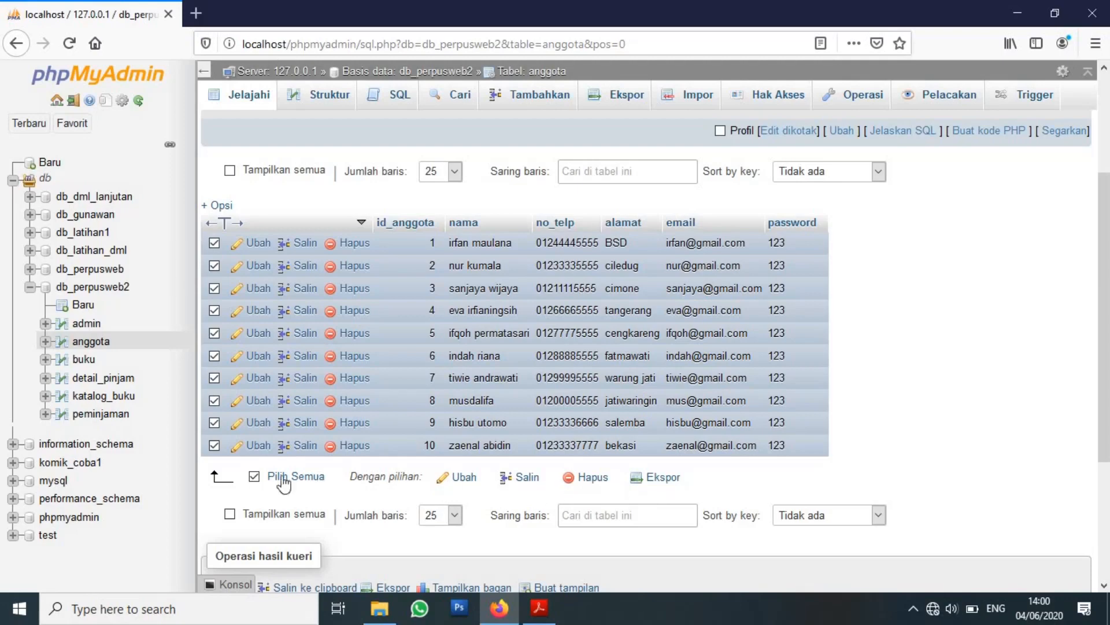
pyautogui.click(254, 477)
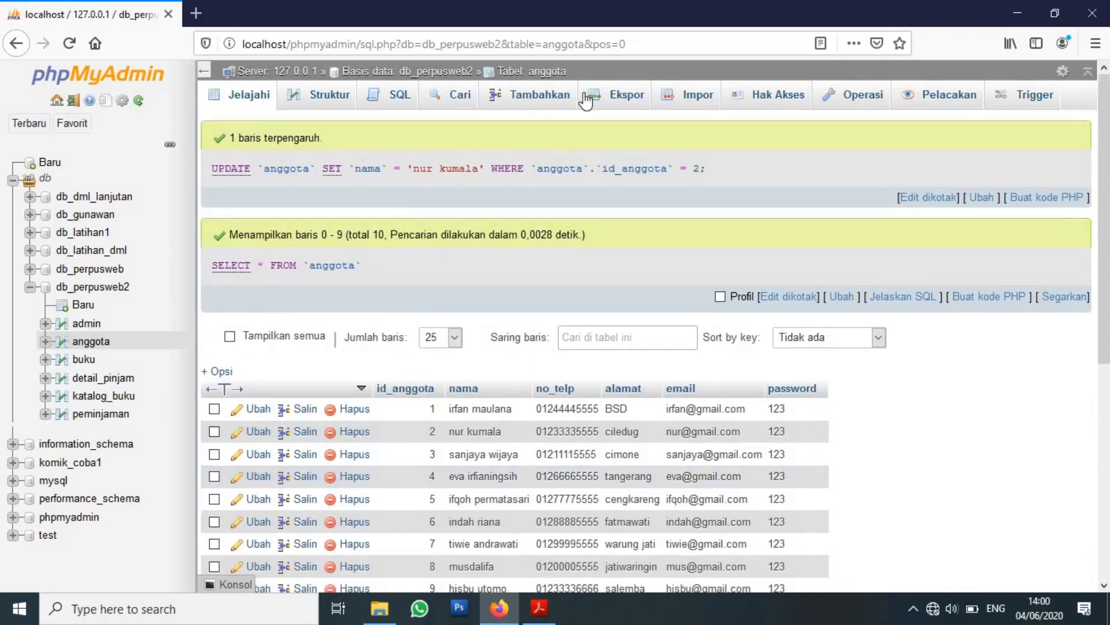
# Open the Struktur tab of the anggota table, recovering from the 'no column selected' error.
pyautogui.click(337, 108)
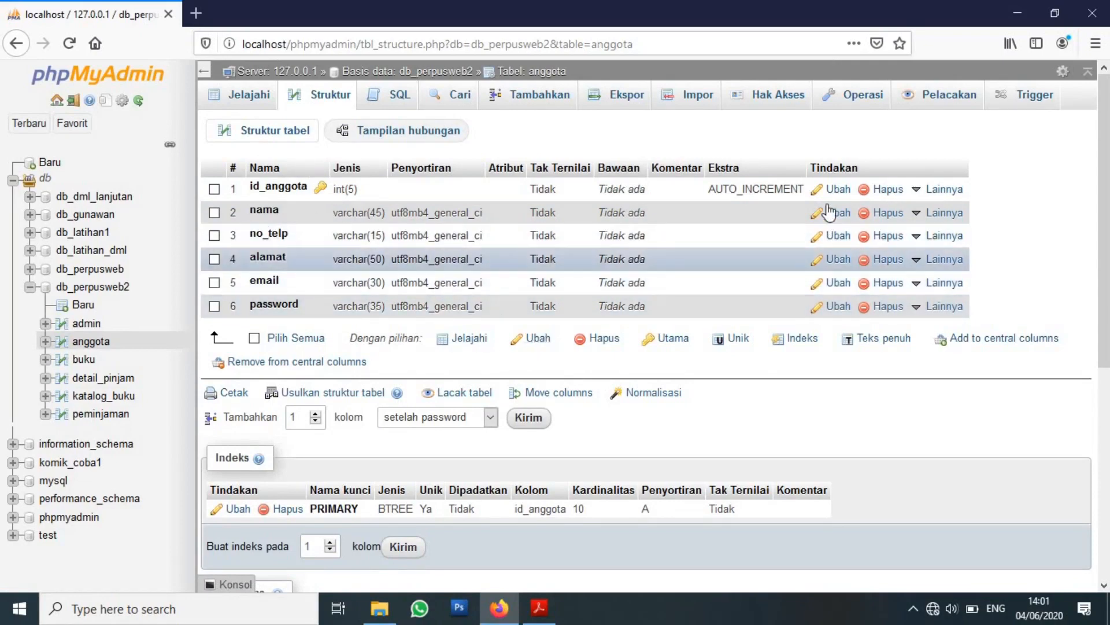
pyautogui.click(526, 341)
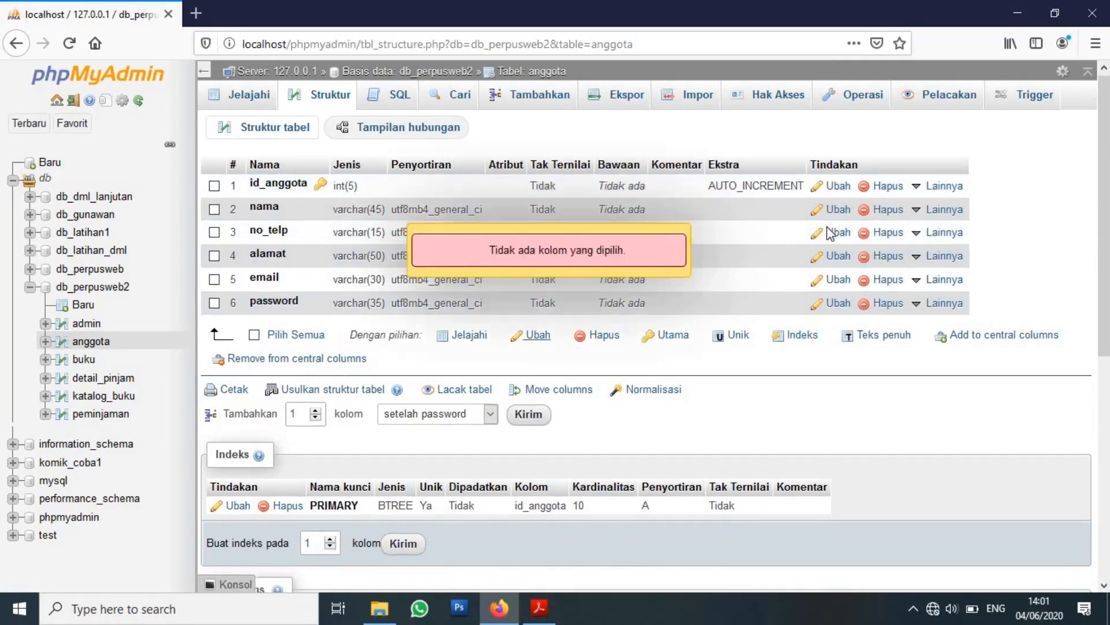
pyautogui.scroll(-6, 862, 162)
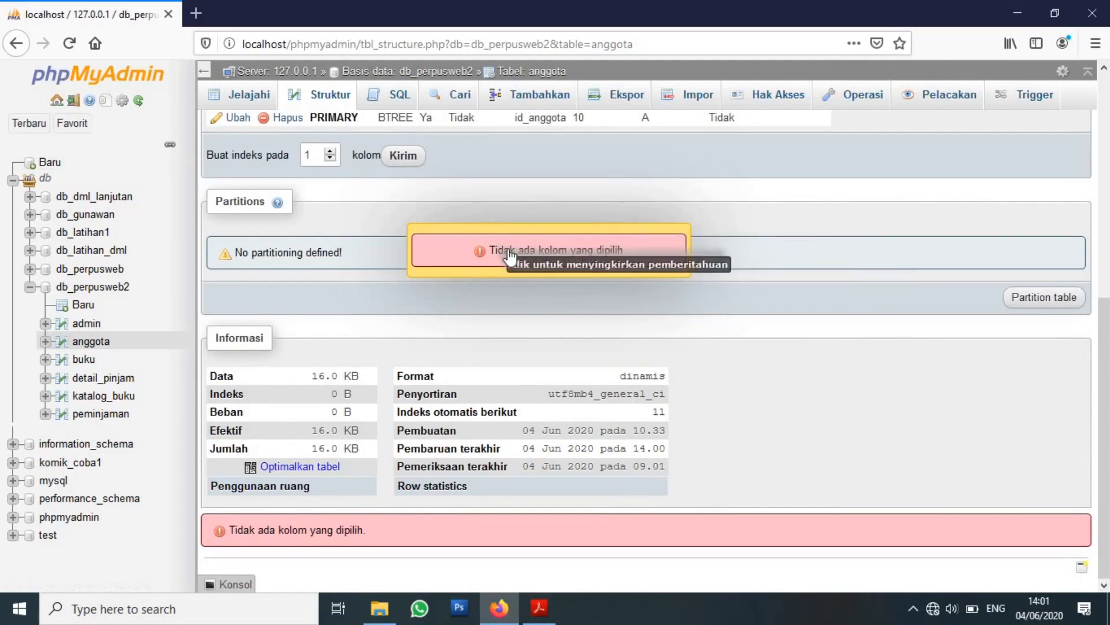
pyautogui.click(17, 44)
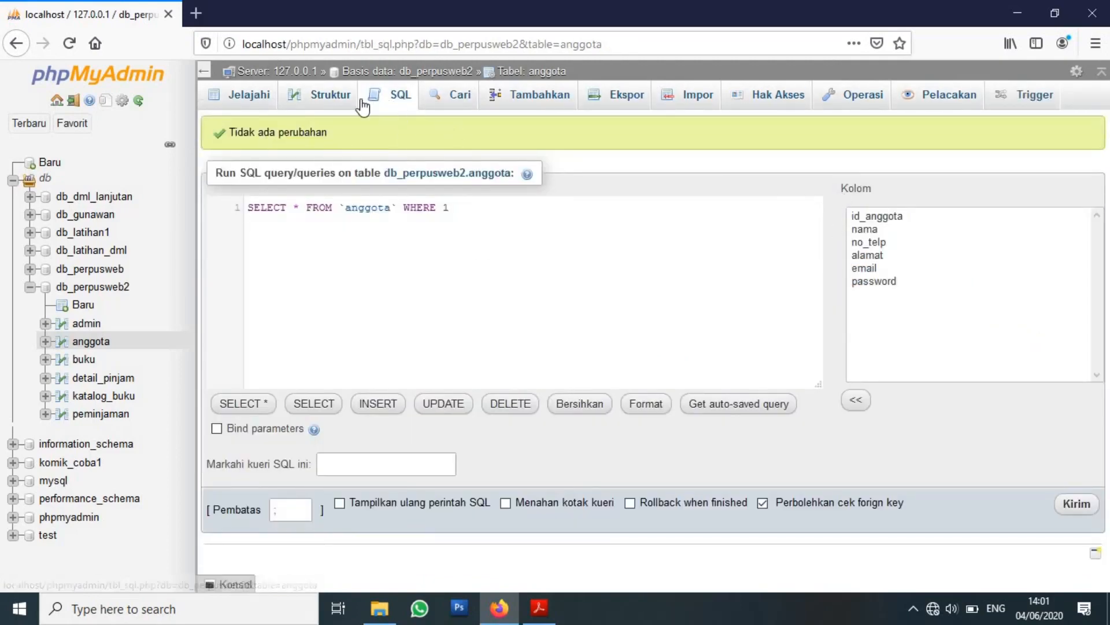
pyautogui.click(328, 102)
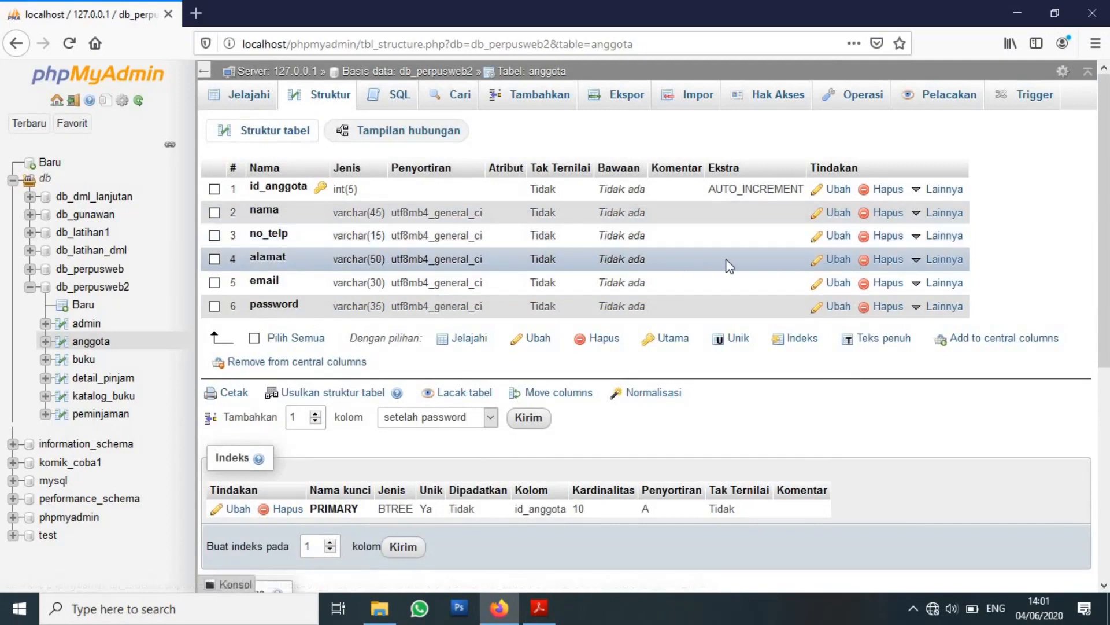
# Edit the alamat column and save it with length 50 unchanged.
pyautogui.click(835, 267)
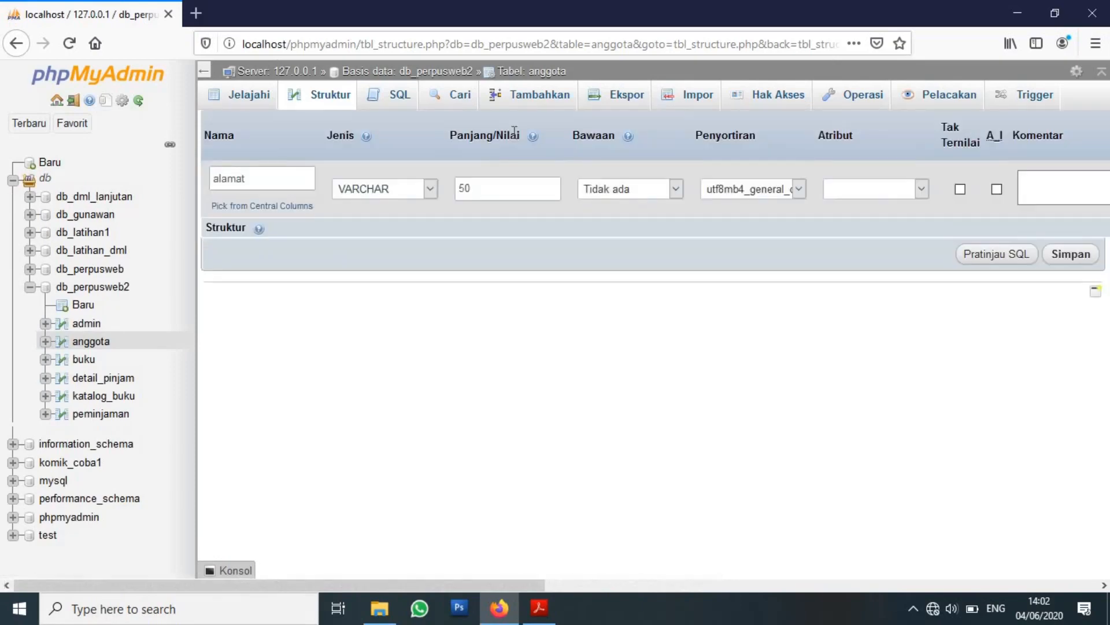
pyautogui.click(509, 188)
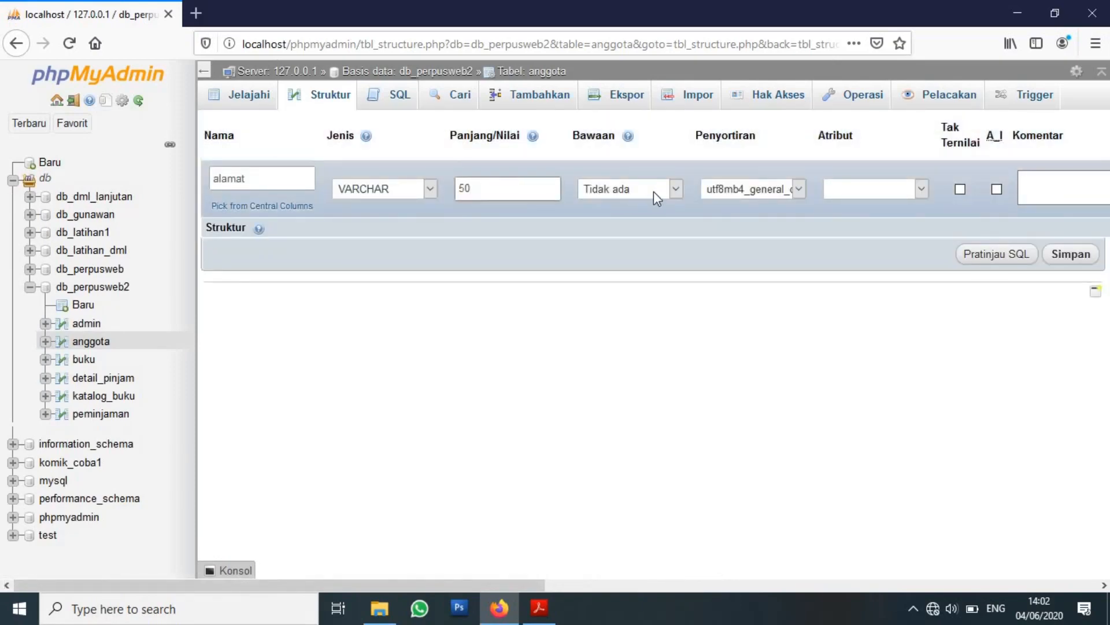
pyautogui.click(1069, 255)
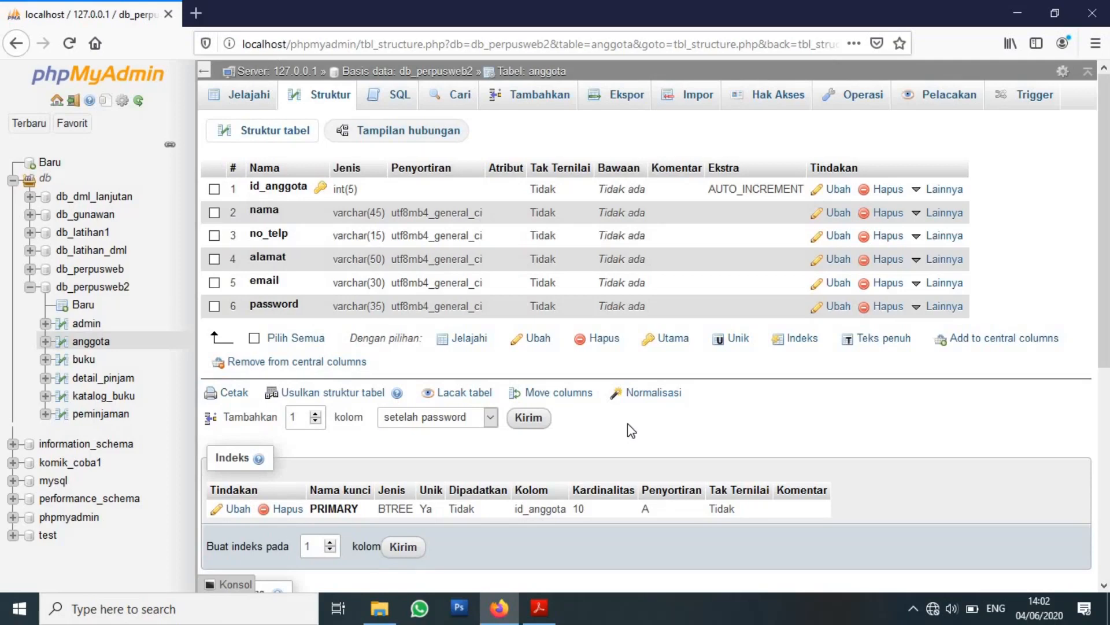
# Return to the PDF module and scroll to page 104 on creating table relations.
pyautogui.click(539, 607)
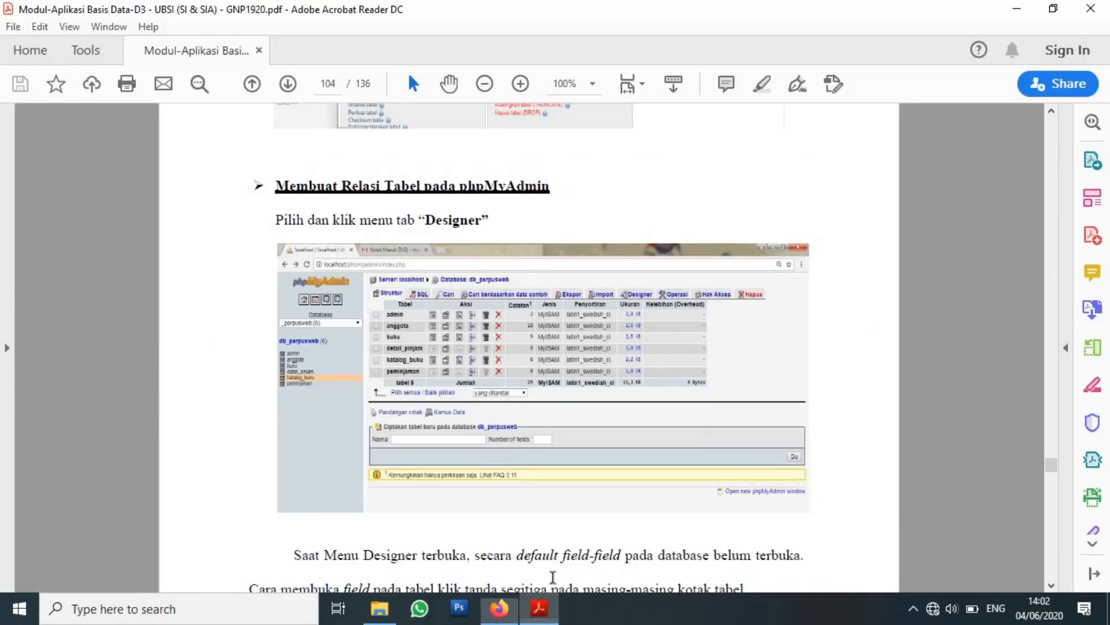
pyautogui.scroll(-5, 527, 403)
pyautogui.scroll(-1, 528, 403)
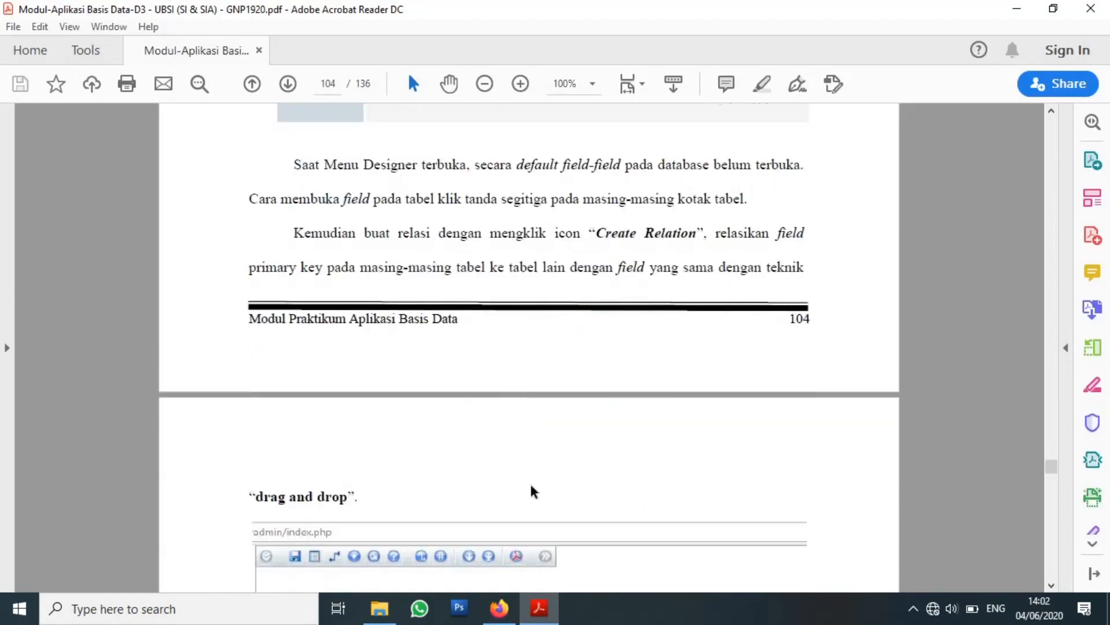